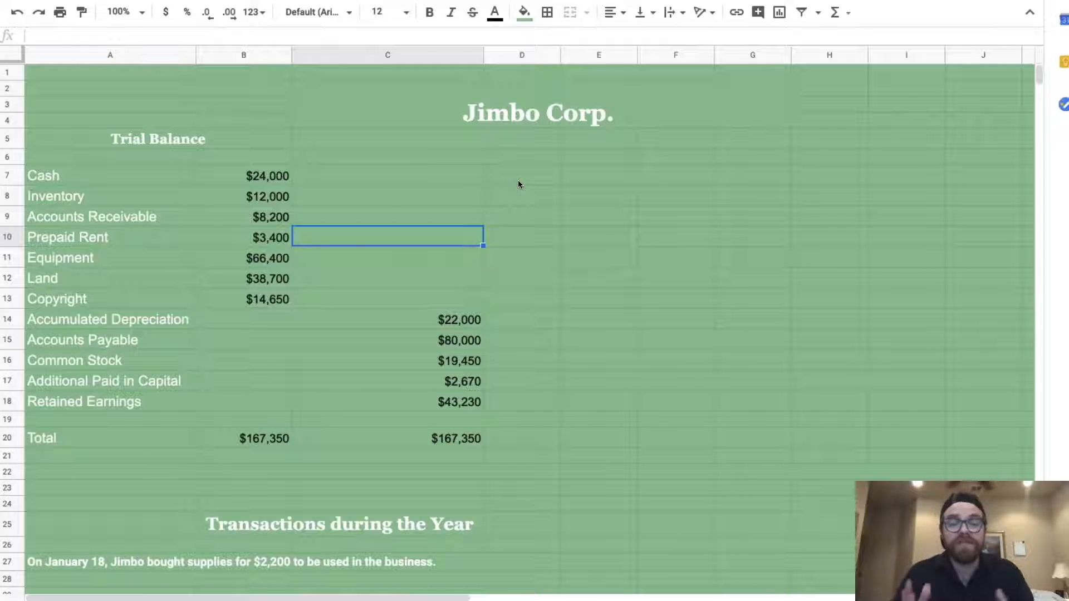
Type the headings Debits and Credits in B6 and C6 above the amount columns
{"action": "scroll", "coordinate": [420, 472], "scroll_direction": "down", "scroll_amount": 3}
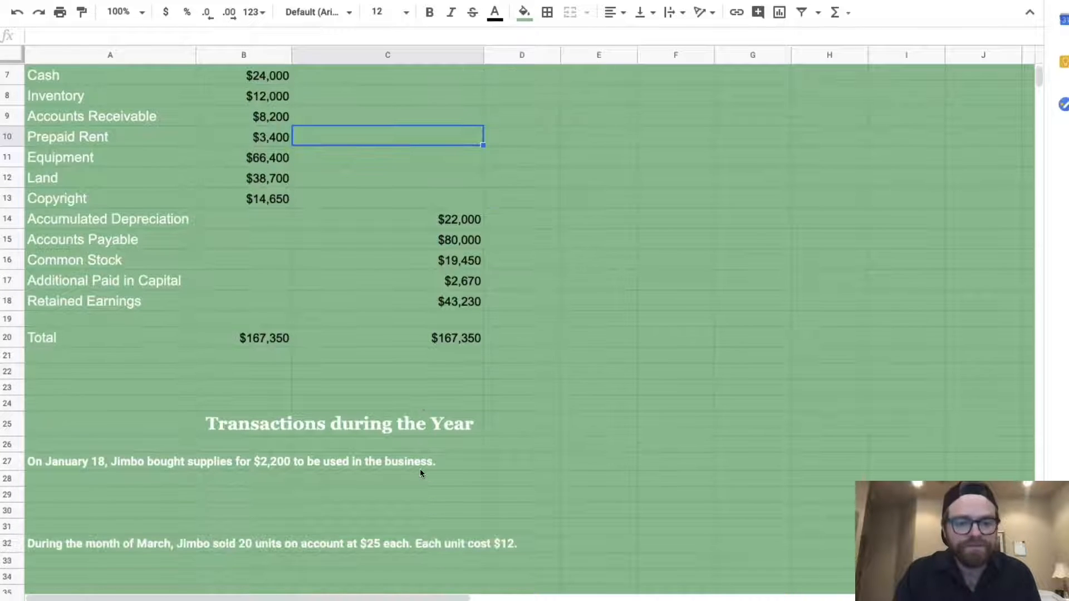
{"action": "scroll", "coordinate": [420, 470], "scroll_direction": "down", "scroll_amount": 1}
{"action": "scroll", "coordinate": [420, 470], "scroll_direction": "up", "scroll_amount": 2}
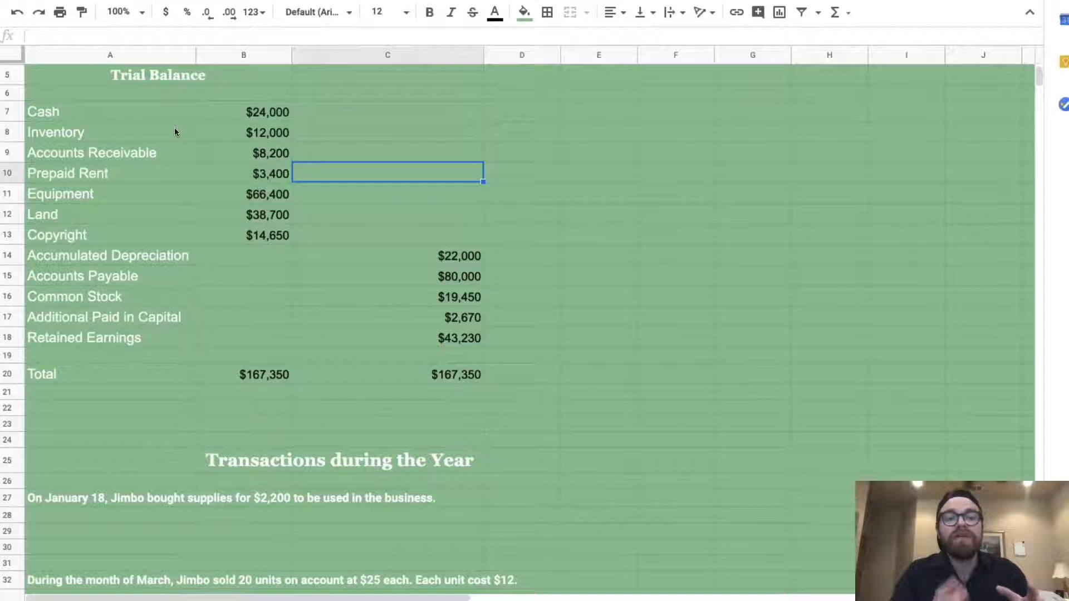
{"action": "left_click", "coordinate": [258, 90]}
{"action": "type", "text": "Debits"}
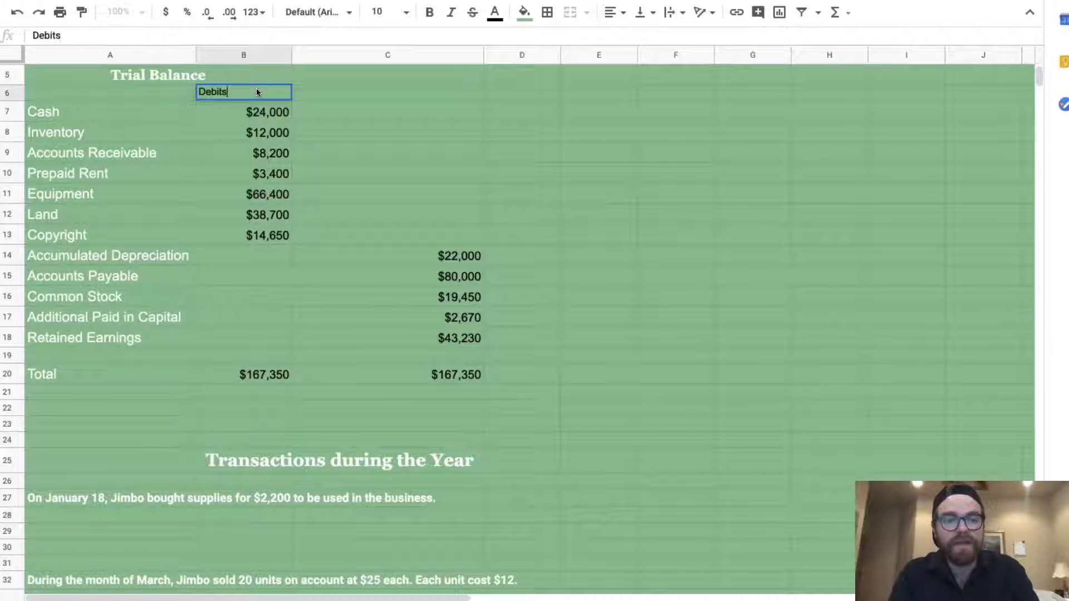
{"action": "key", "text": "Tab"}
{"action": "type", "text": "Credits"}
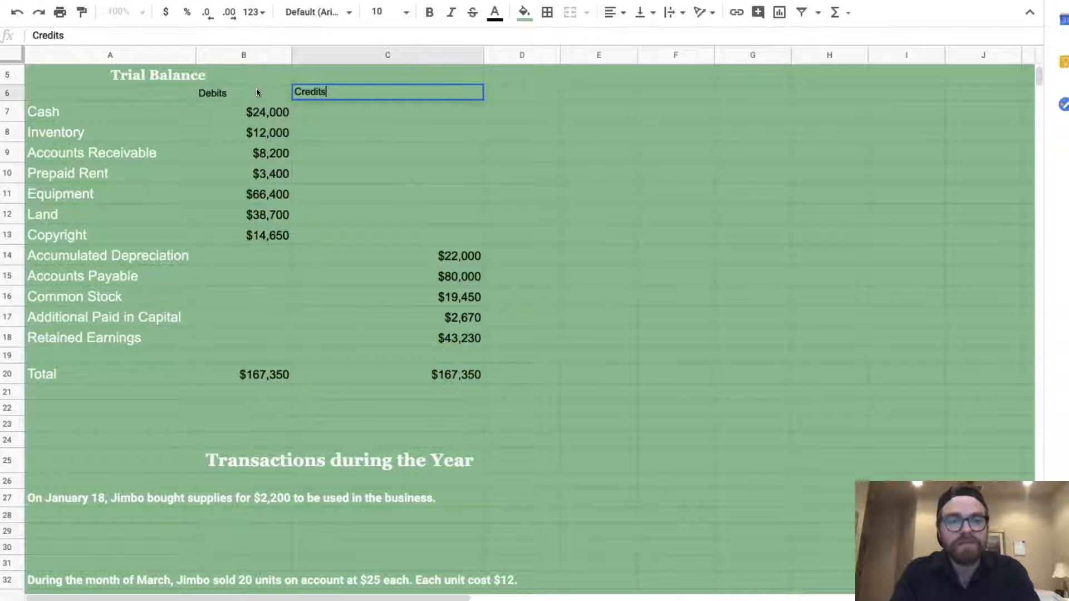
{"action": "key", "text": "Return"}
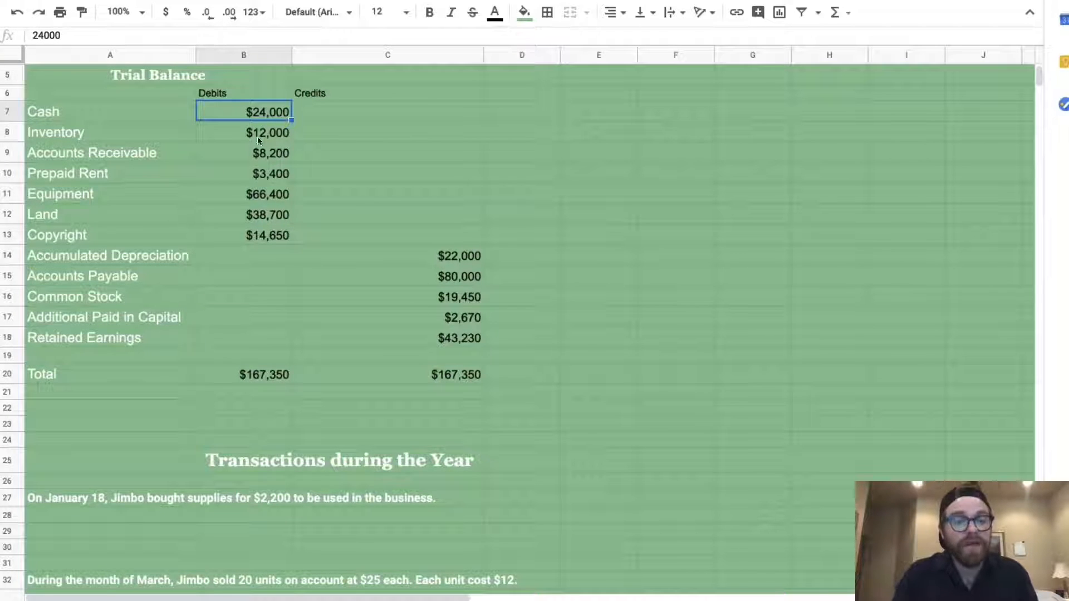
Check the Copyright and Accounts Payable amounts and the =SUM(B7:B13) debit and credit totals
{"action": "left_click", "coordinate": [268, 230]}
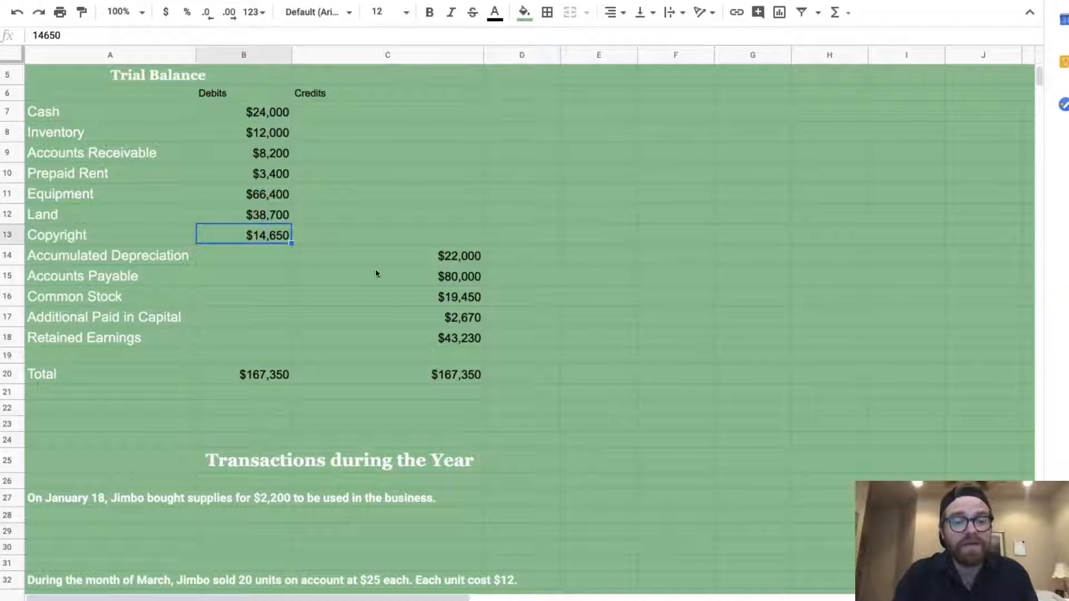
{"action": "left_click", "coordinate": [431, 272]}
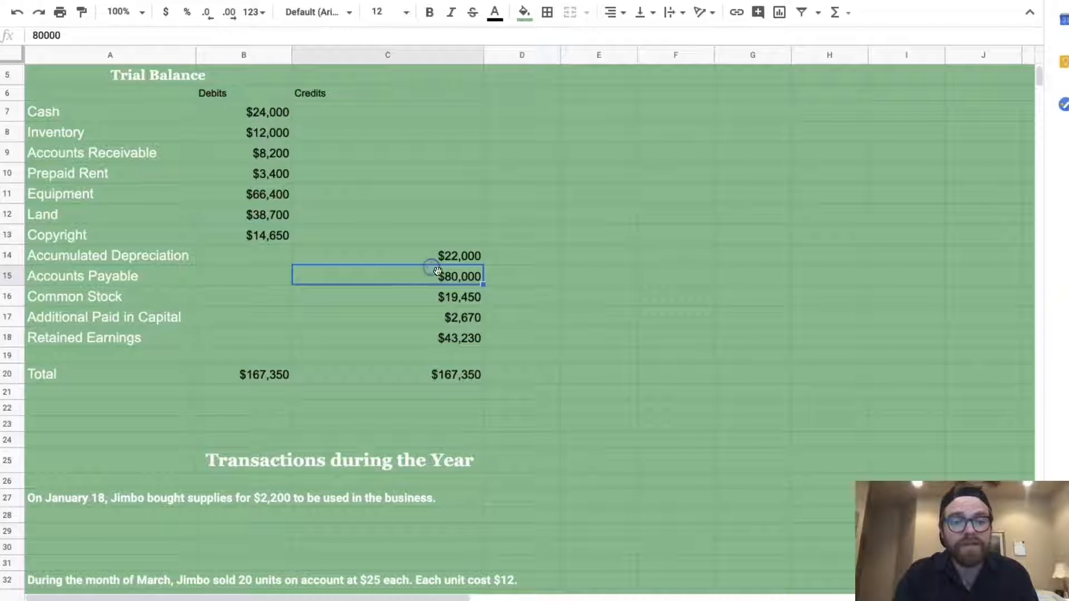
{"action": "left_click", "coordinate": [253, 374]}
{"action": "left_click", "coordinate": [406, 380]}
{"action": "left_click", "coordinate": [235, 373]}
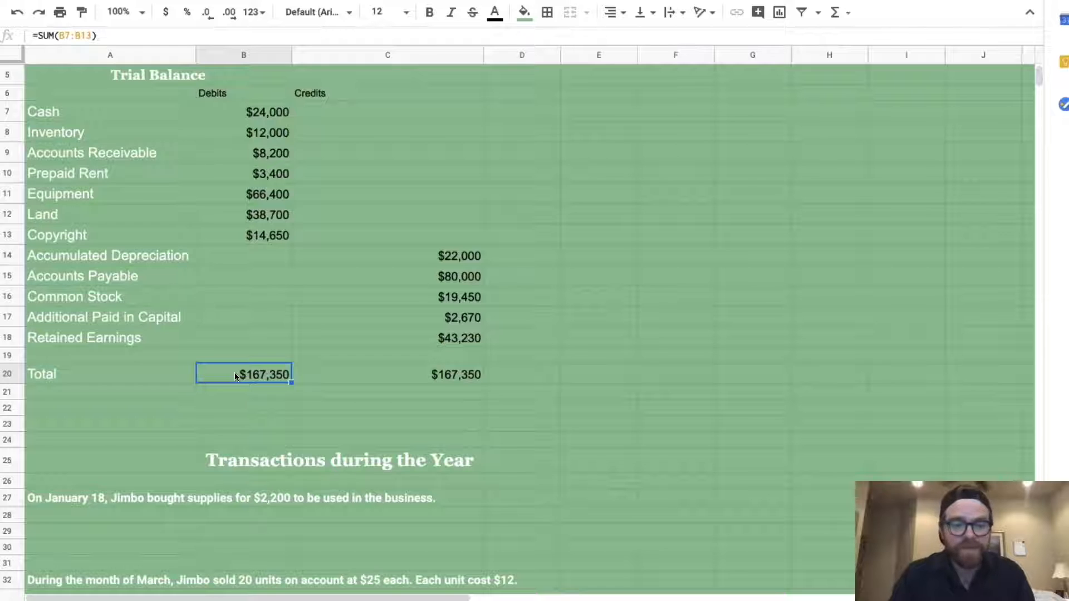
{"action": "scroll", "coordinate": [313, 535], "scroll_direction": "down", "scroll_amount": 2}
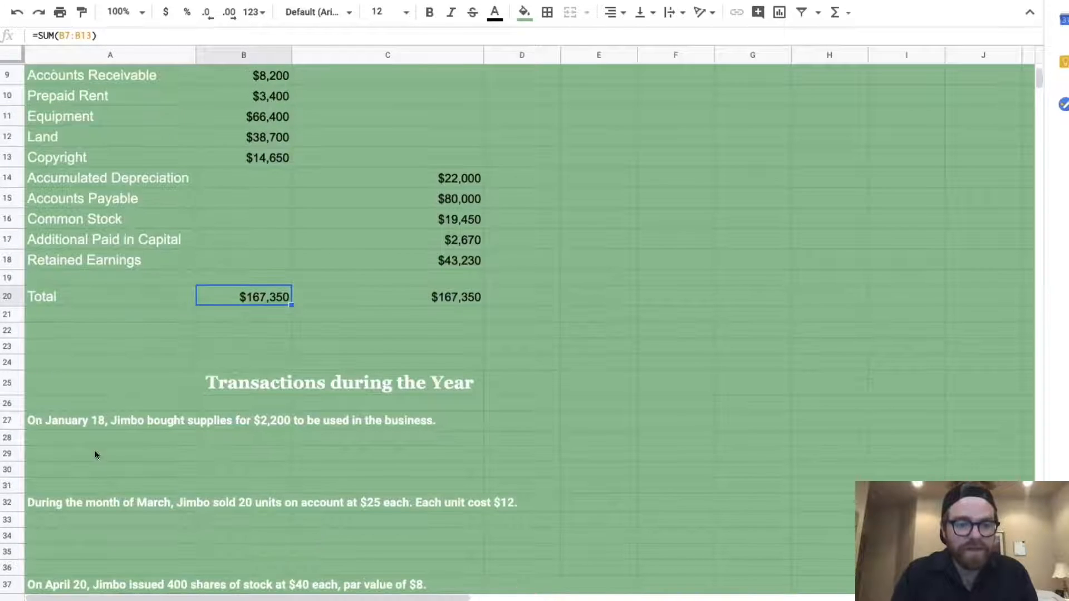
{"action": "left_click", "coordinate": [96, 454]}
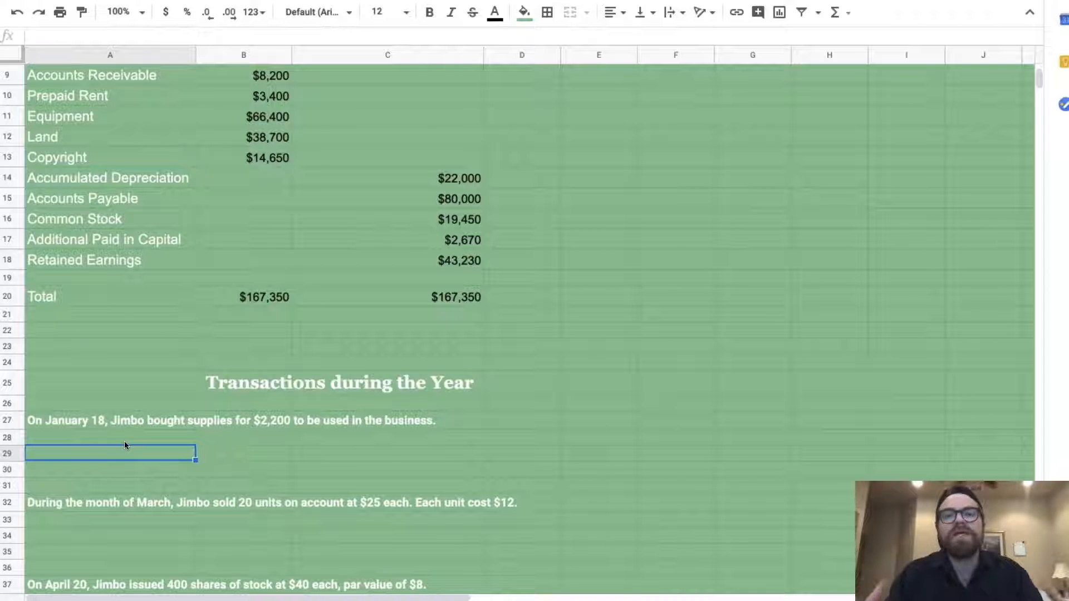
Enter the debit line in row 29: Debit, Supplies, $2,200
{"action": "type", "text": "Debit"}
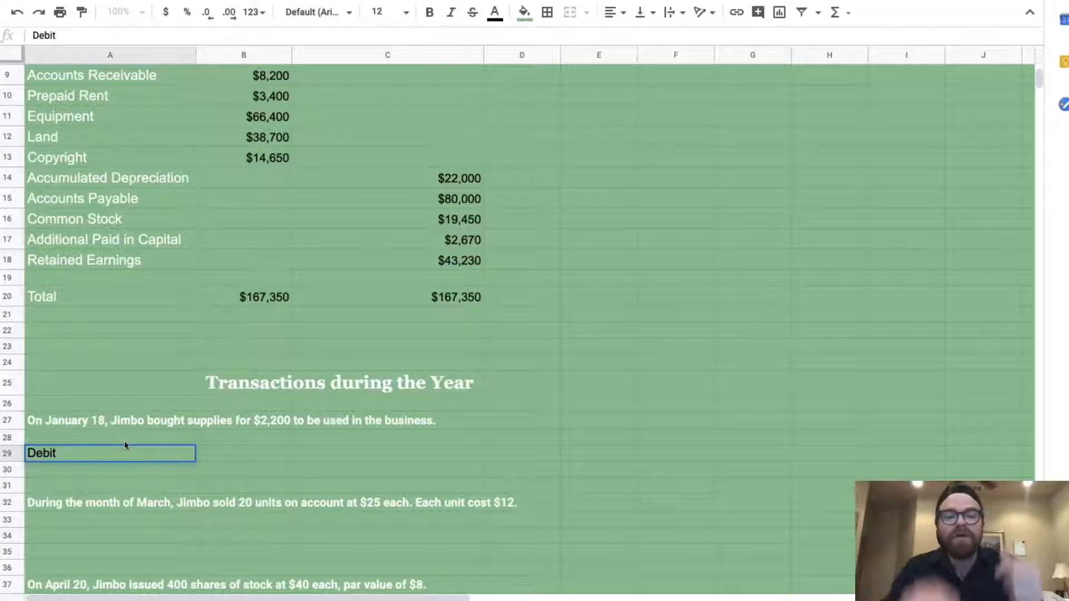
{"action": "left_click", "coordinate": [225, 456]}
{"action": "type", "text": "Supplies"}
{"action": "key", "text": "Tab"}
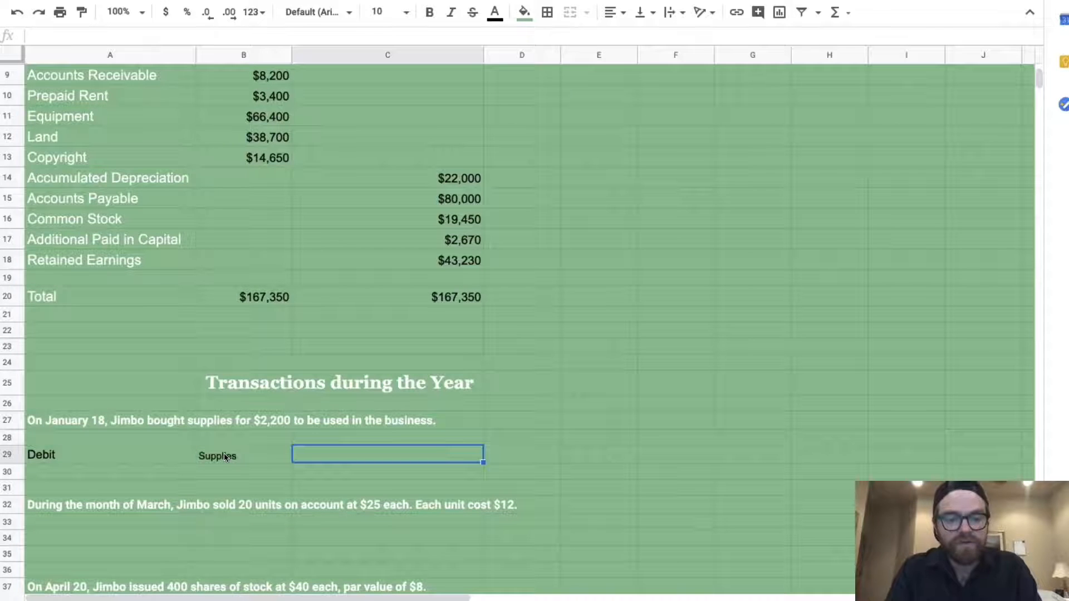
{"action": "type", "text": "$2,200"}
{"action": "key", "text": "Return"}
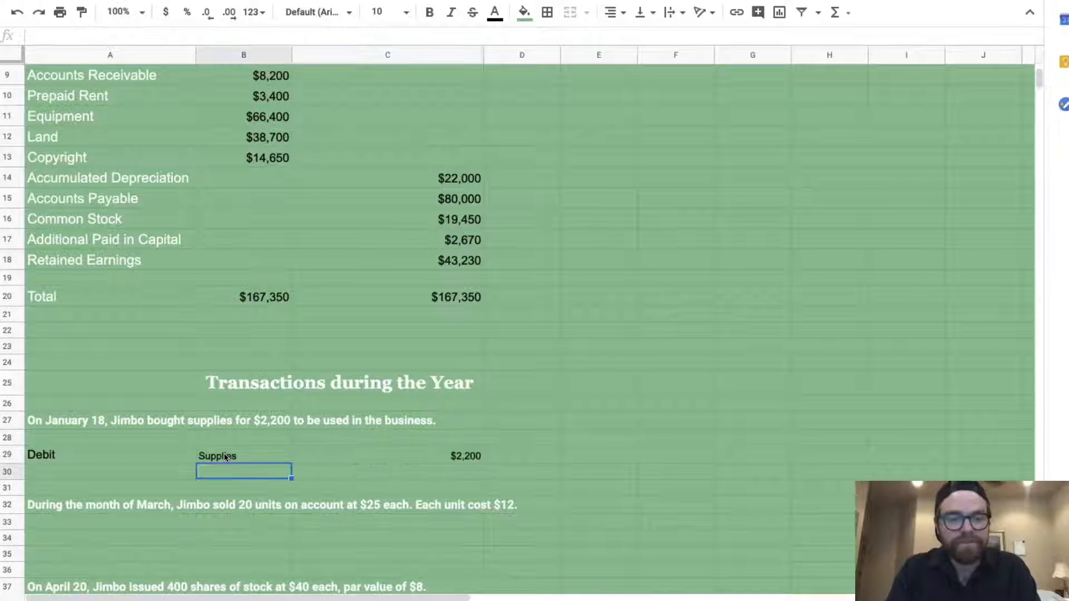
{"action": "left_click", "coordinate": [150, 453]}
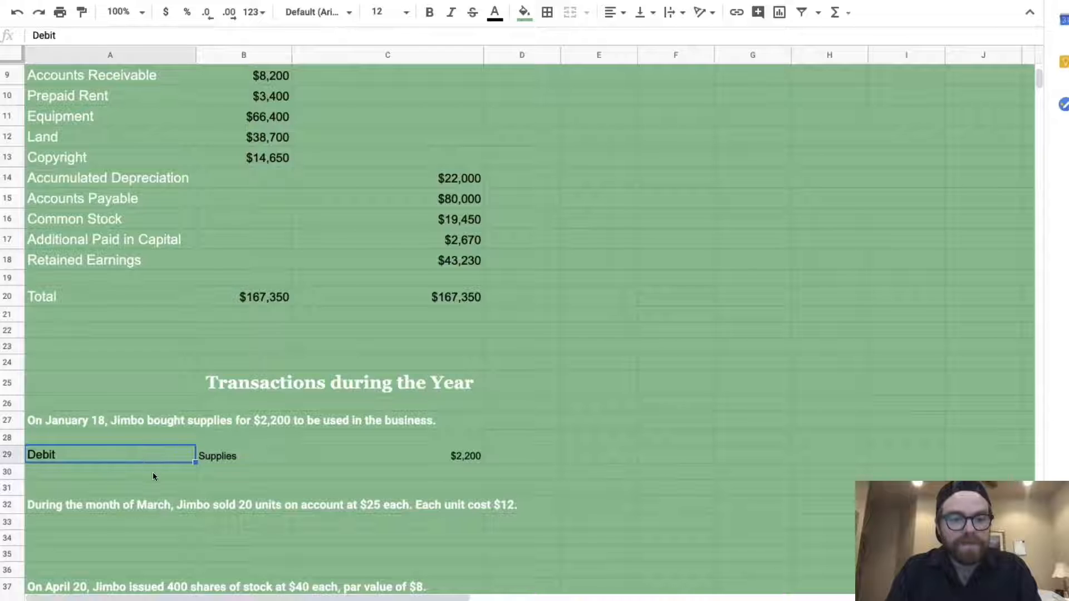
Enter the credit line in row 30: Credit, Cash, $2,200 in the credit column
{"action": "left_click", "coordinate": [153, 476]}
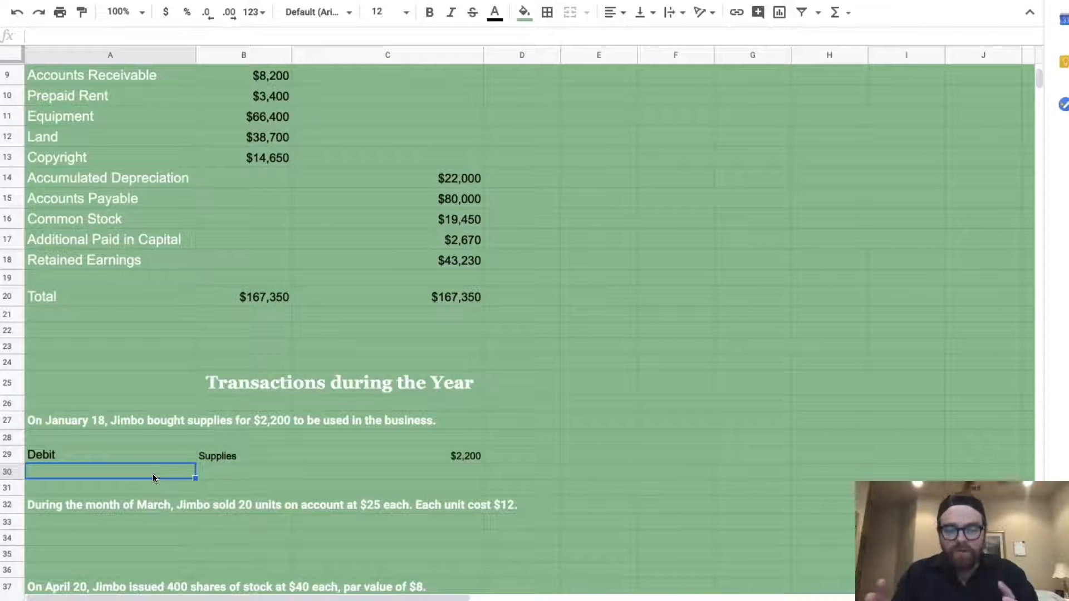
{"action": "type", "text": "Credit"}
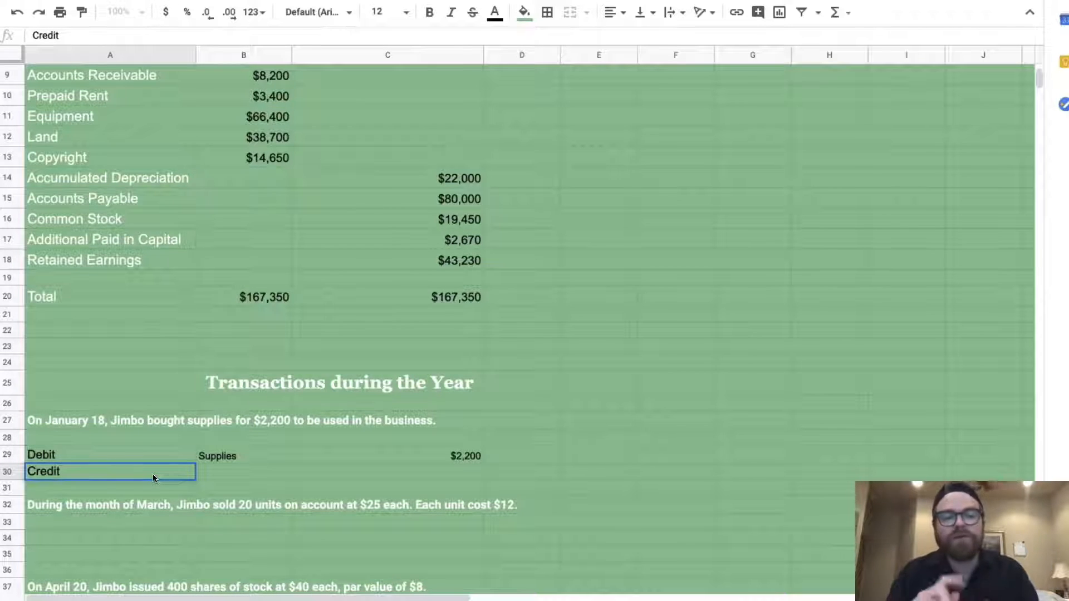
{"action": "key", "text": "Tab"}
{"action": "type", "text": "Cash"}
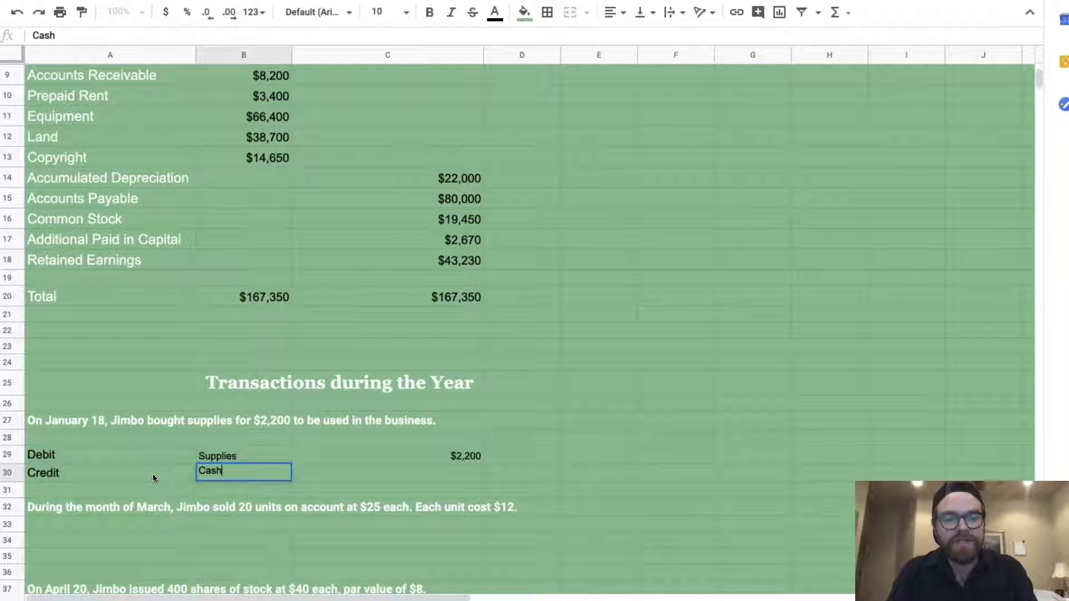
{"action": "key", "text": "Tab"}
{"action": "key", "text": "Tab"}
{"action": "type", "text": "$2,200"}
{"action": "key", "text": "Return"}
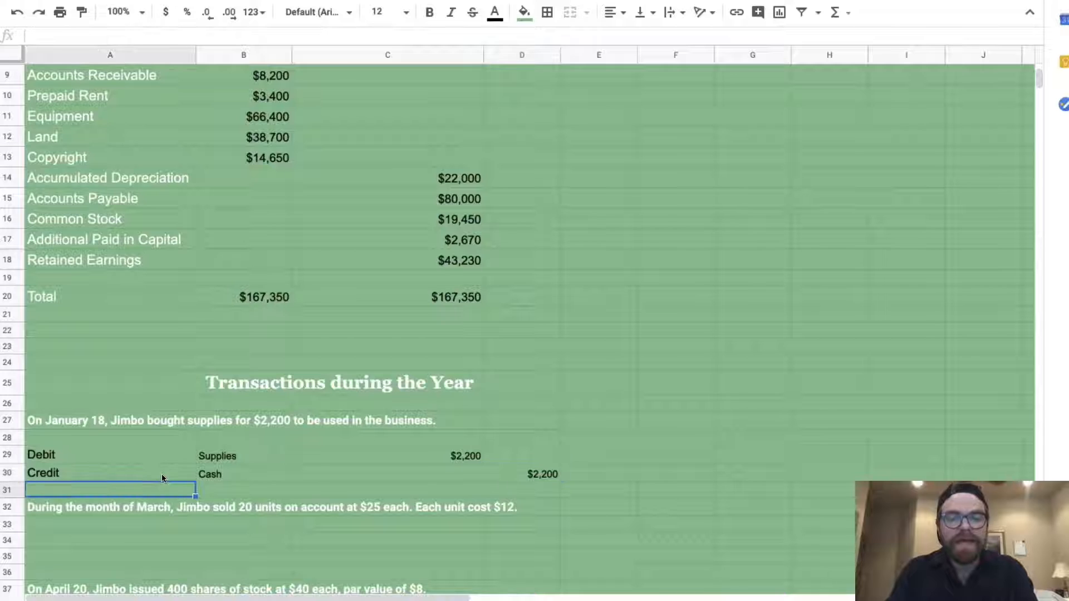
{"action": "left_click", "coordinate": [408, 452]}
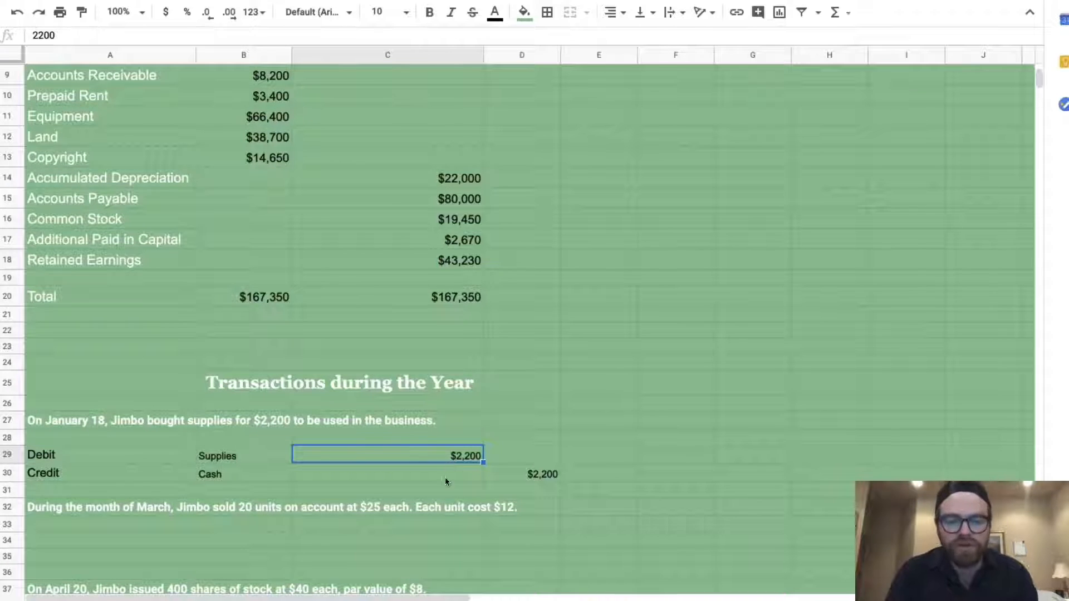
{"action": "scroll", "coordinate": [412, 492], "scroll_direction": "down", "scroll_amount": 3}
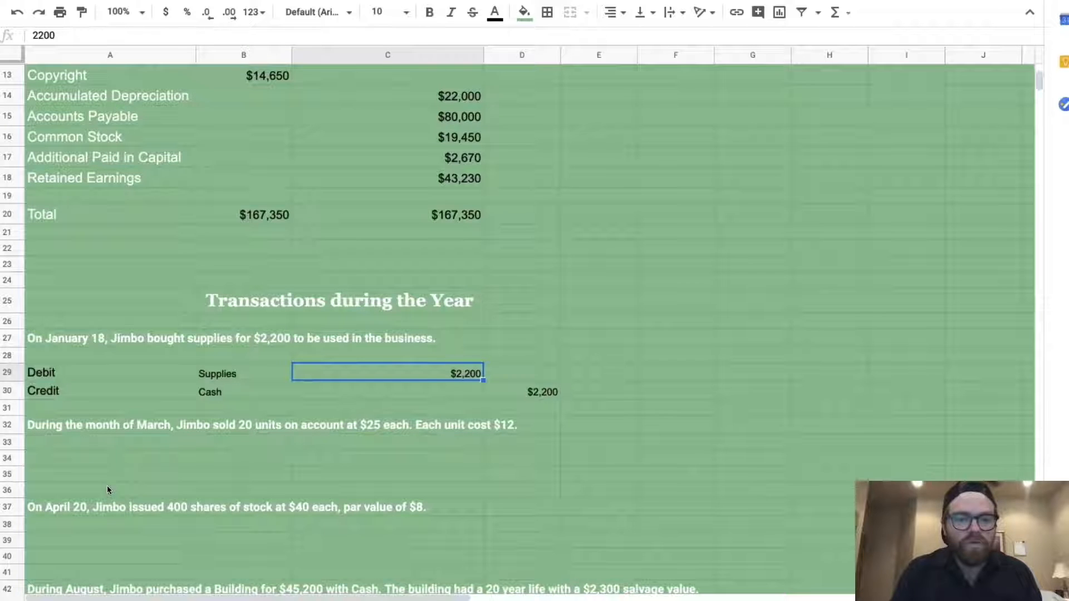
{"action": "left_click", "coordinate": [99, 457]}
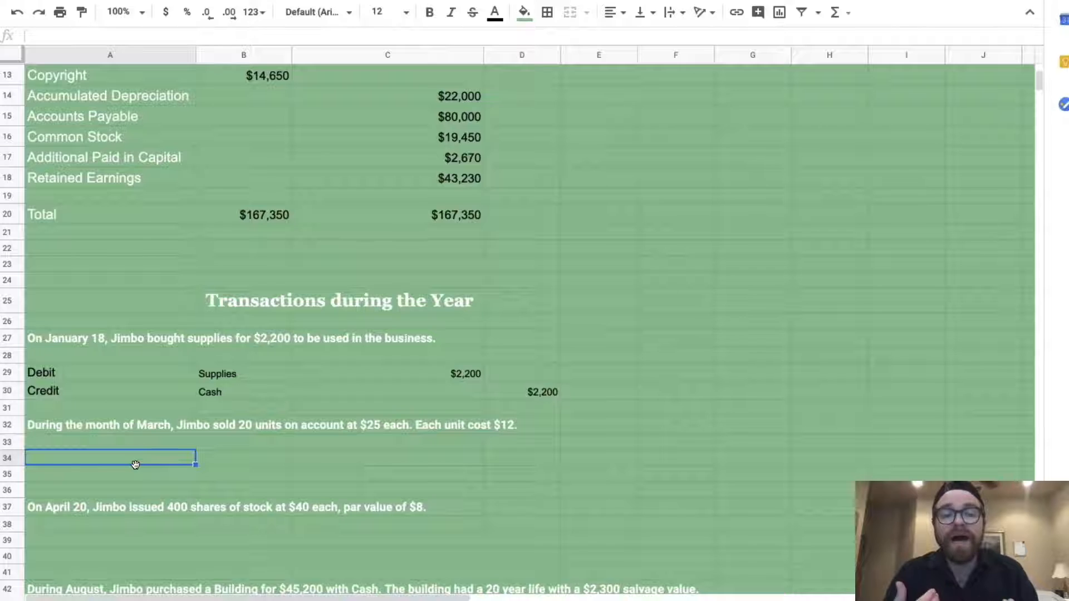
Enter the debit line Debit, Cash, with amount =(20*25) giving 500
{"action": "type", "text": "Debit"}
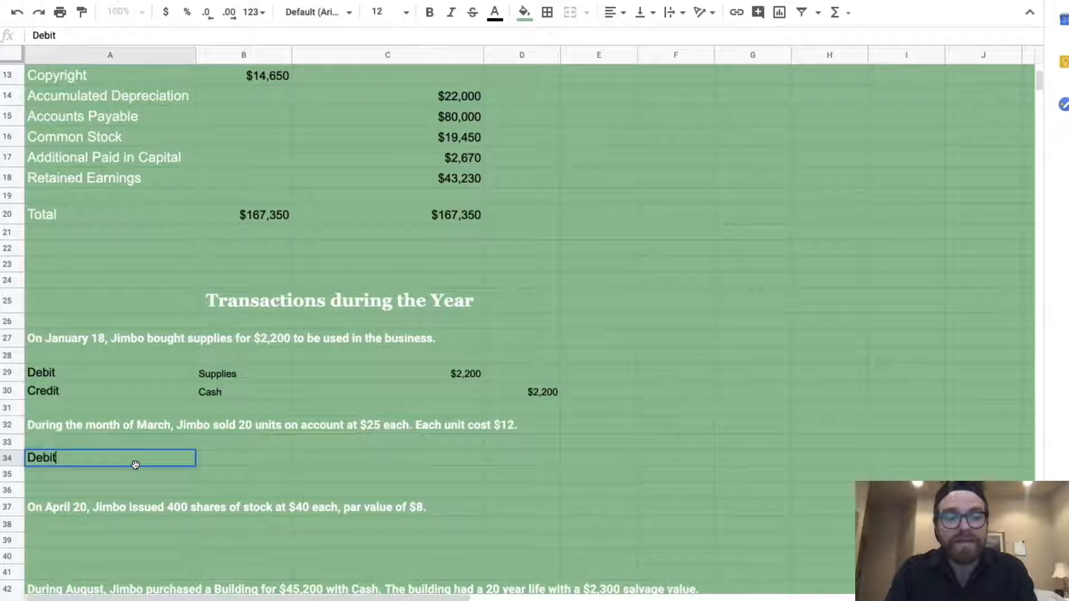
{"action": "key", "text": "Tab"}
{"action": "type", "text": "Cash"}
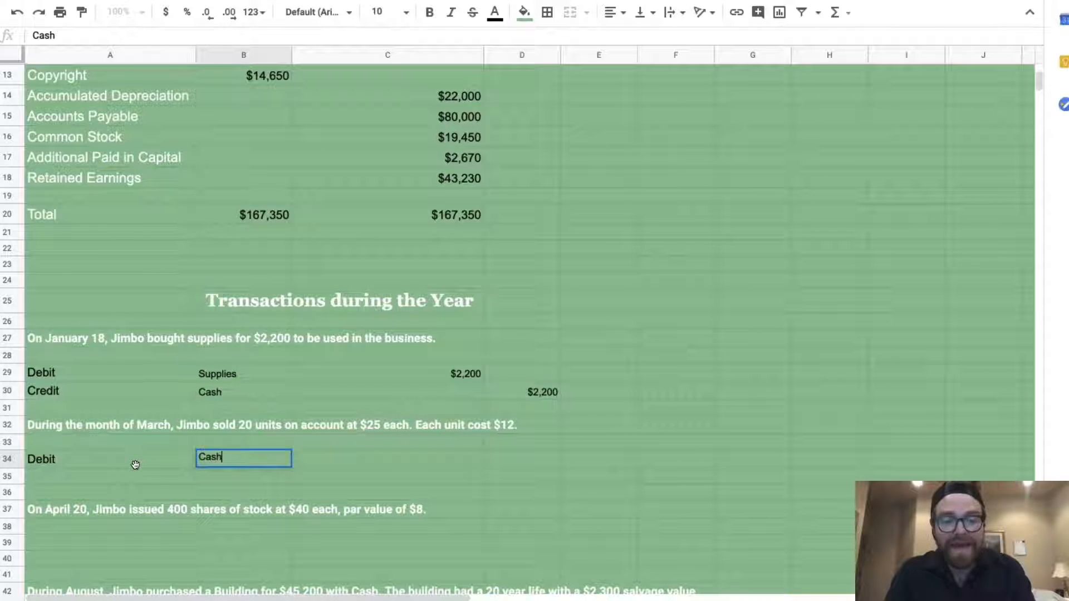
{"action": "key", "text": "Tab"}
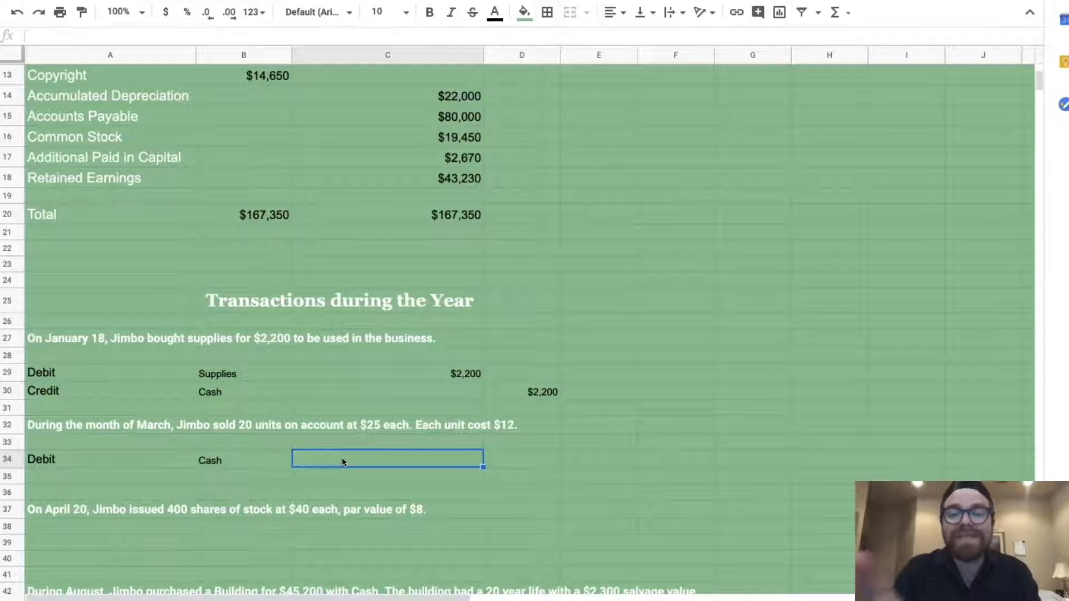
{"action": "type", "text": "=("}
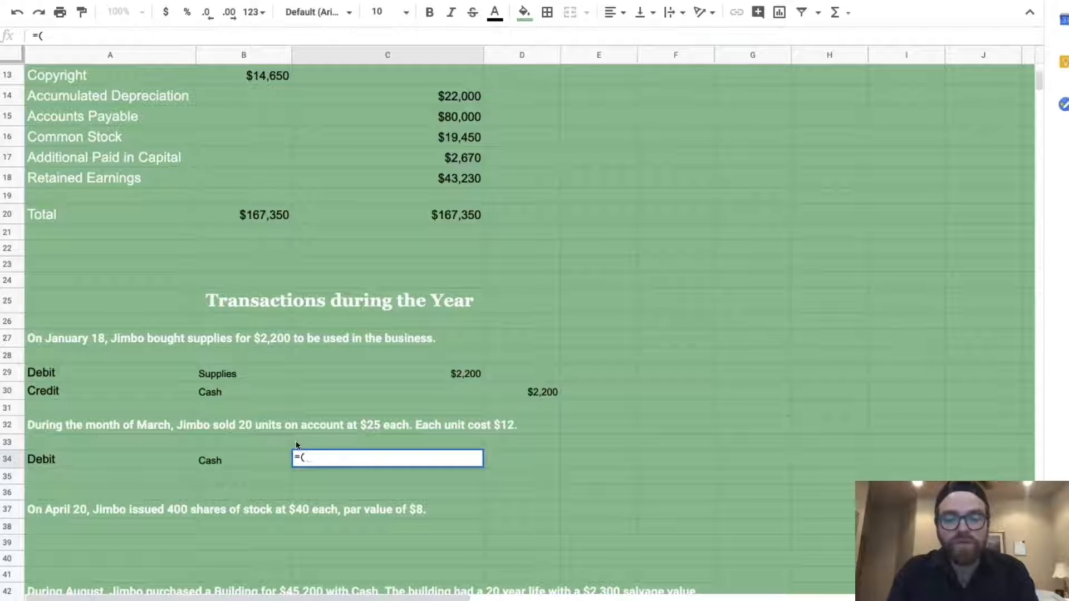
{"action": "type", "text": "20*25)"}
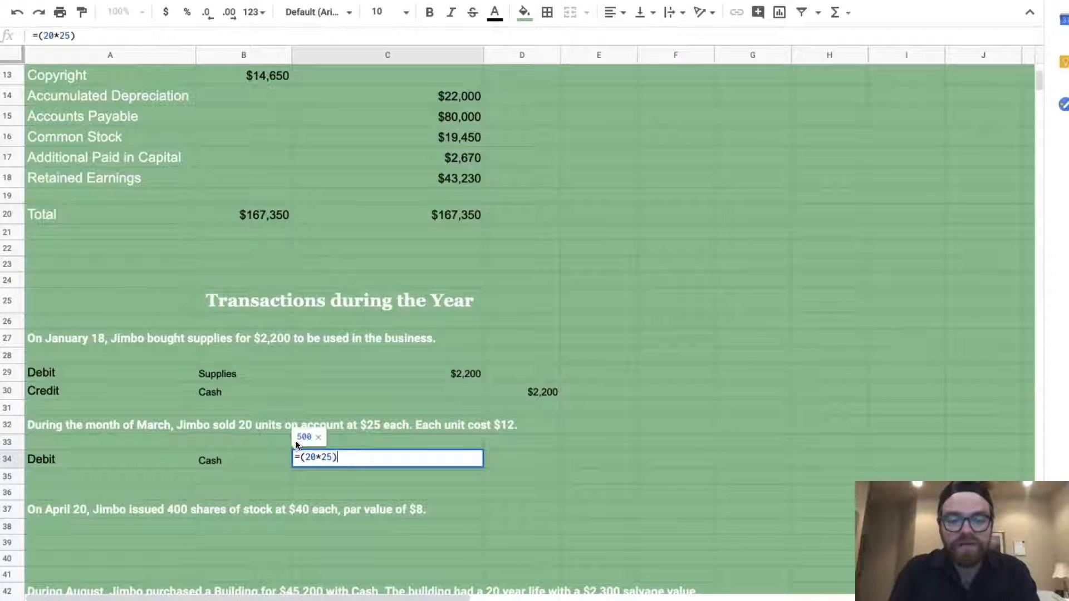
{"action": "key", "text": "Return"}
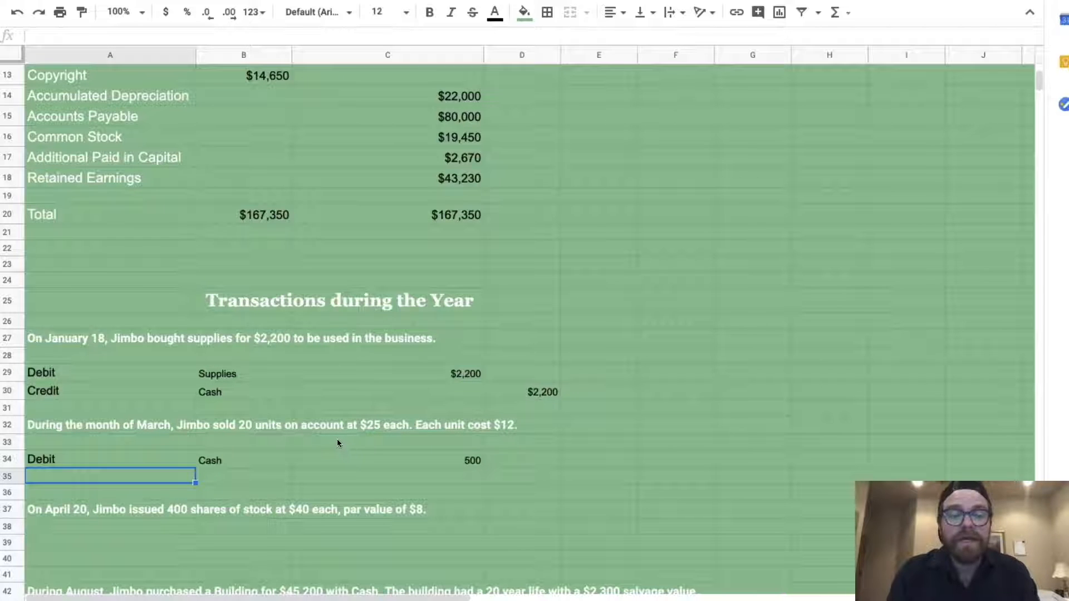
Enter the credit line Credit, Sales Revenue, 500 in the credit column
{"action": "type", "text": "Credit"}
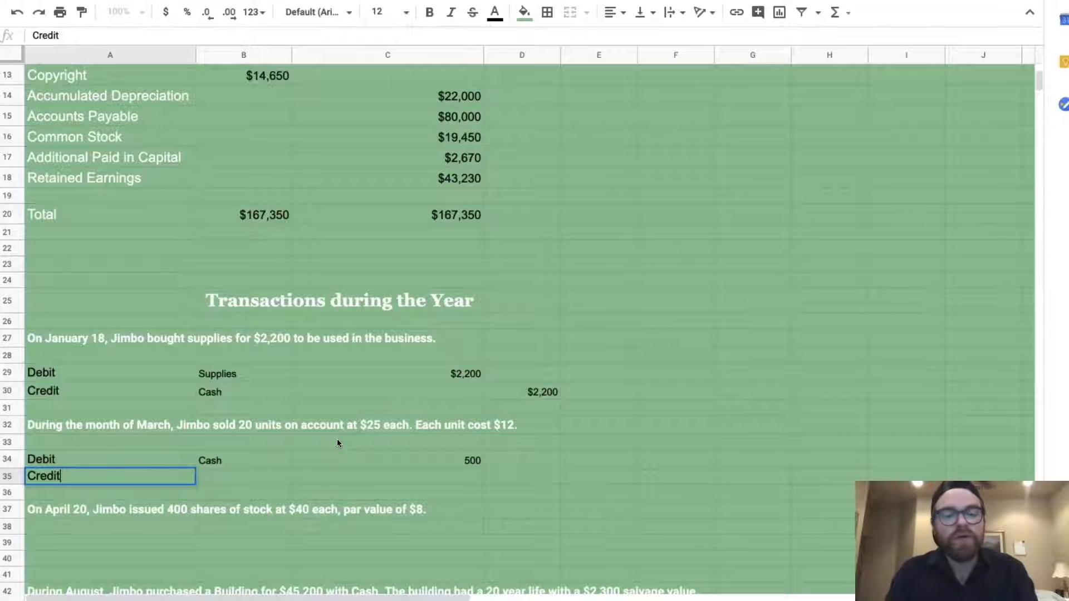
{"action": "key", "text": "Tab"}
{"action": "type", "text": "Sales Revenue"}
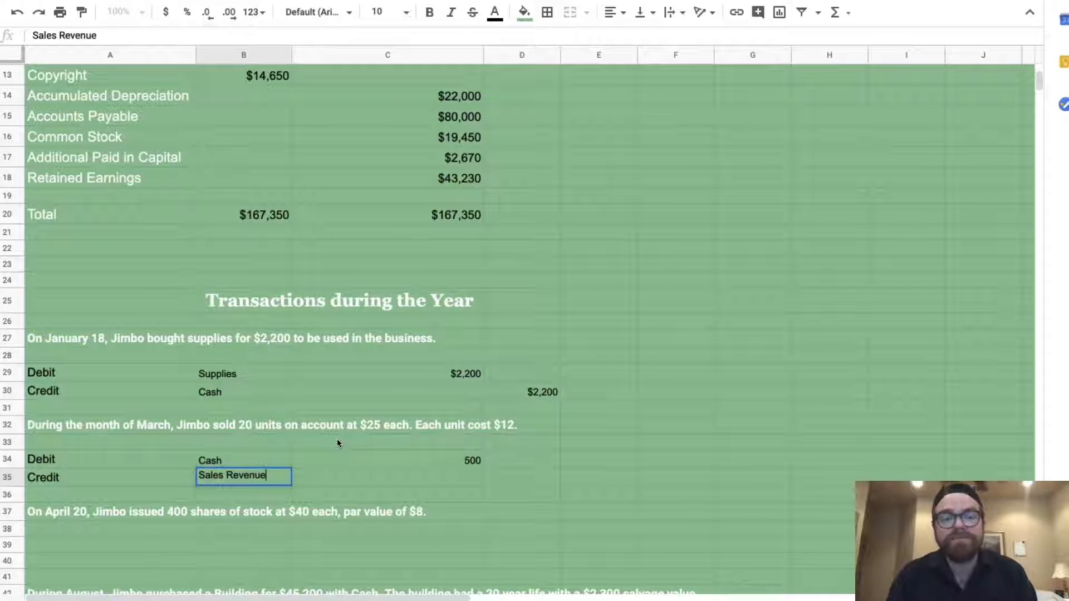
{"action": "key", "text": "Tab"}
{"action": "key", "text": "Tab"}
{"action": "type", "text": "500"}
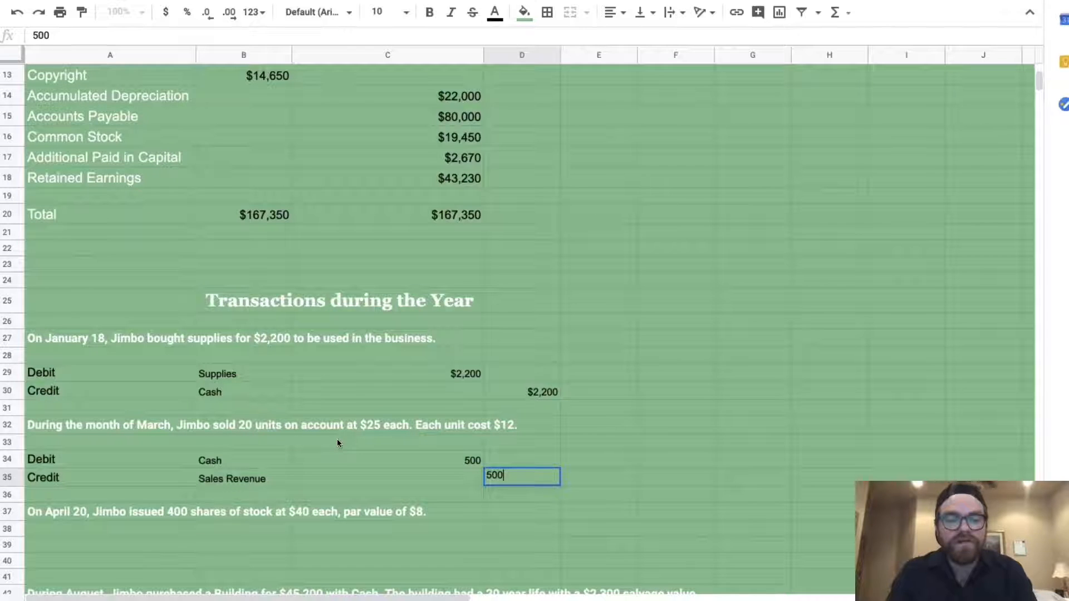
{"action": "key", "text": "Return"}
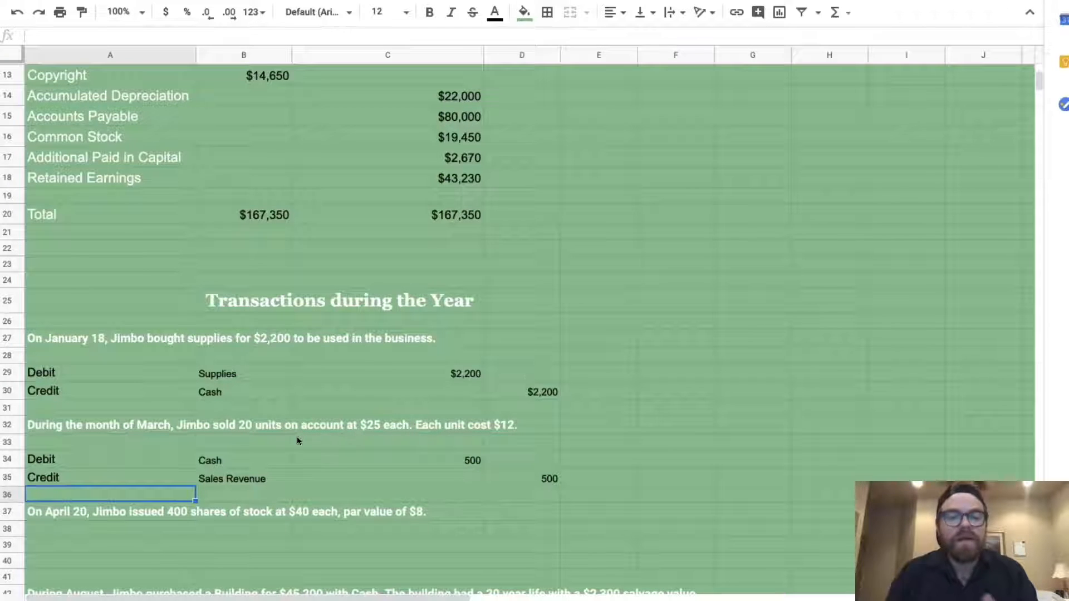
Insert three blank rows (36–38) above the April 20 transaction and select A37
{"action": "left_click_drag", "start_coordinate": [11, 496], "coordinate": [8, 525]}
{"action": "right_click", "coordinate": [8, 525]}
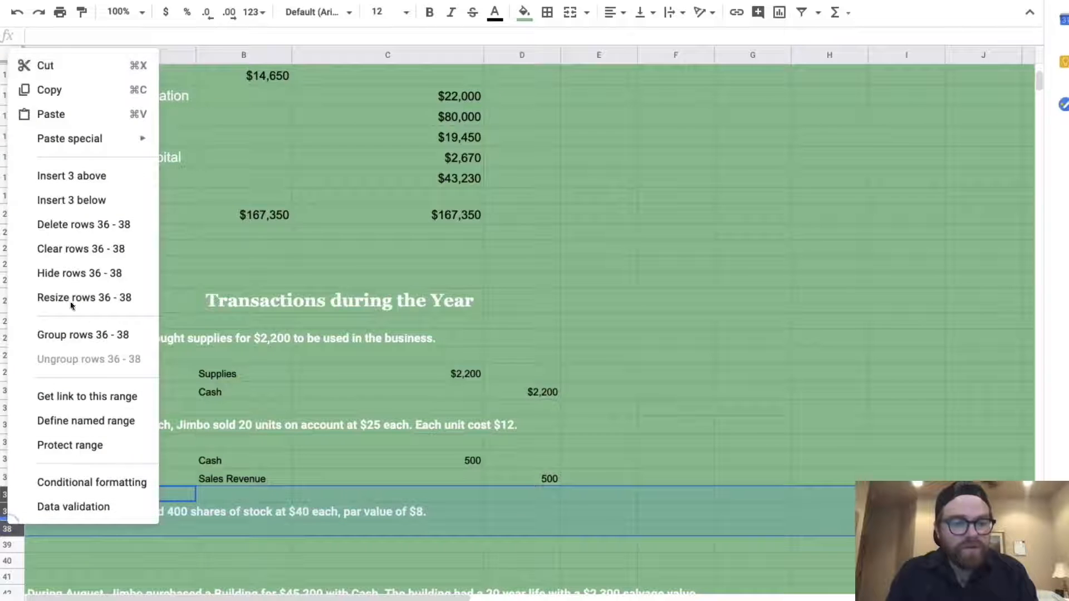
{"action": "left_click", "coordinate": [84, 176]}
{"action": "left_click", "coordinate": [114, 512]}
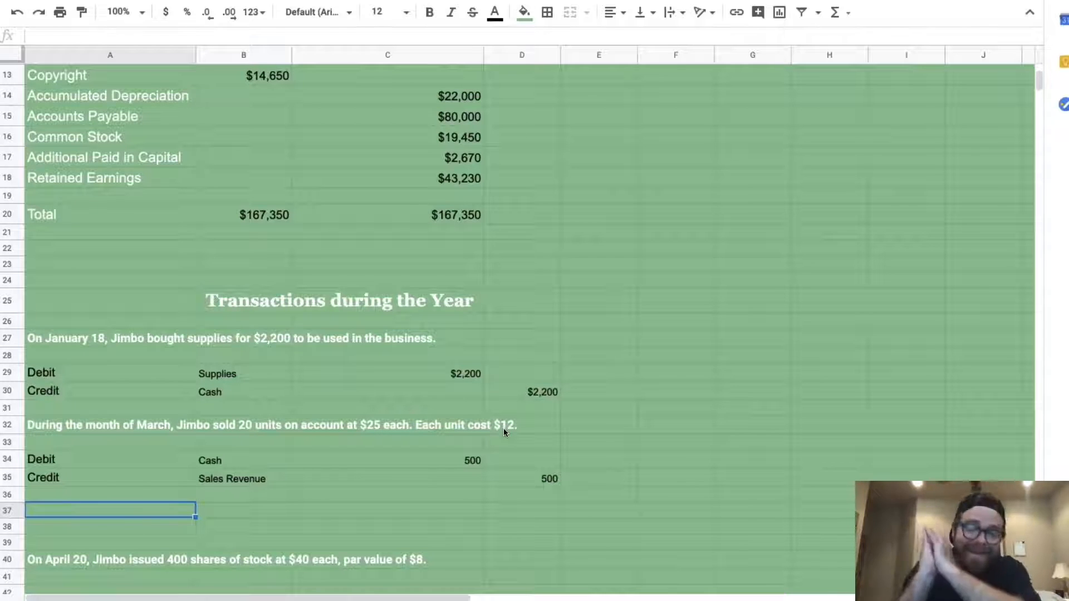
Enter the debit line Debit, Cost of Goods Sold, with amount =(12*20) giving 240
{"action": "type", "text": "Debit"}
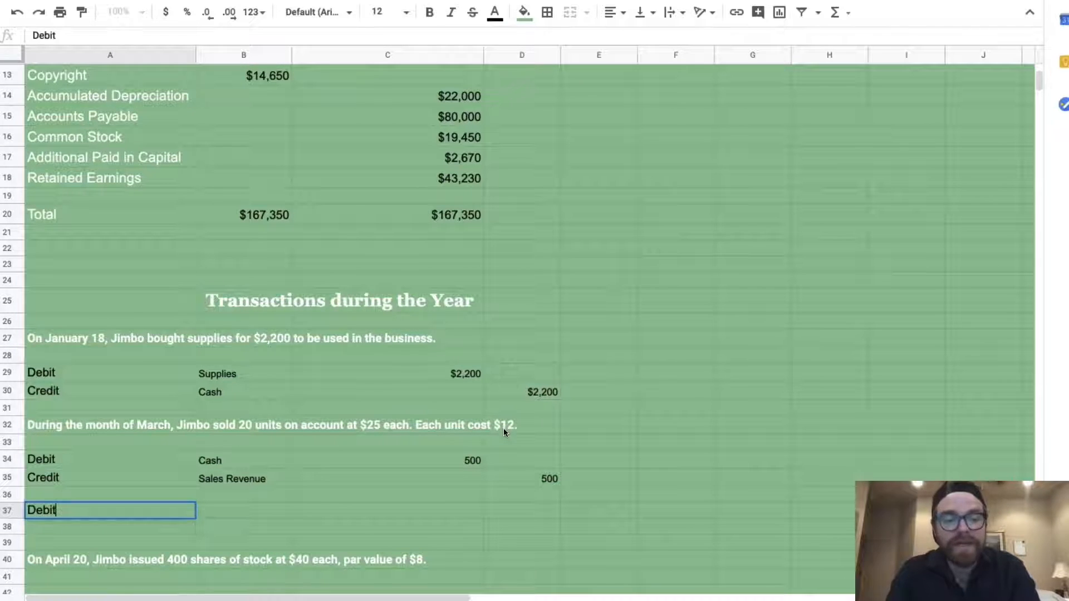
{"action": "key", "text": "Tab"}
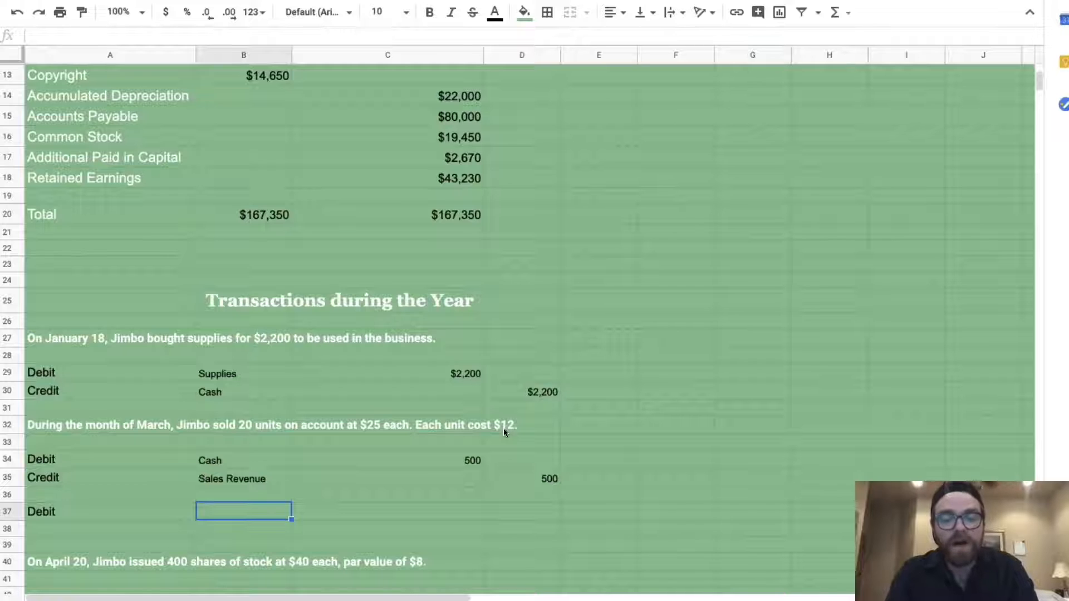
{"action": "type", "text": "Cost of Goods Sold"}
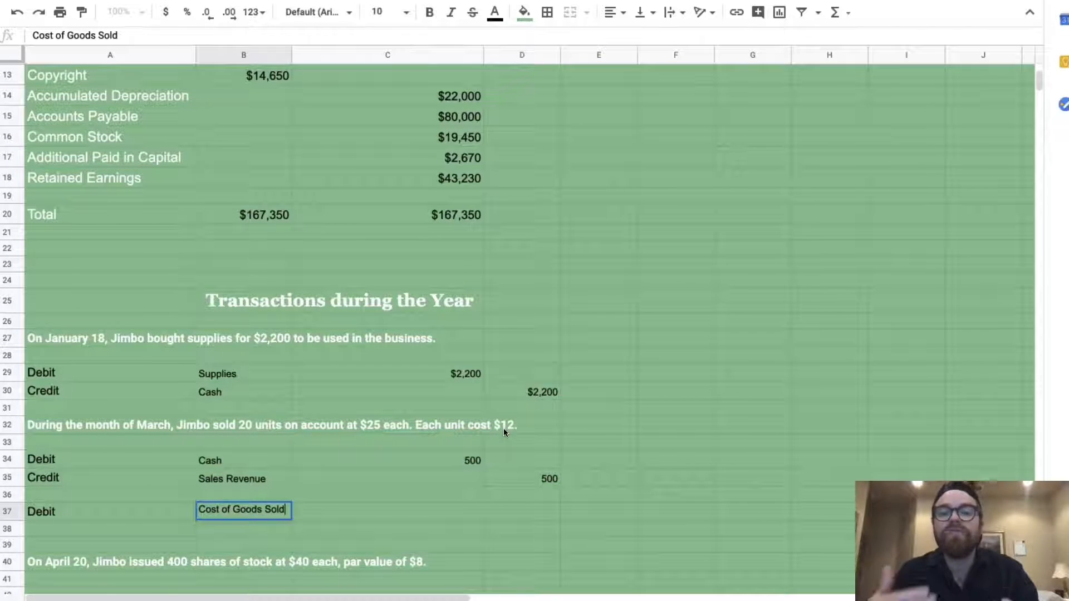
{"action": "key", "text": "Tab"}
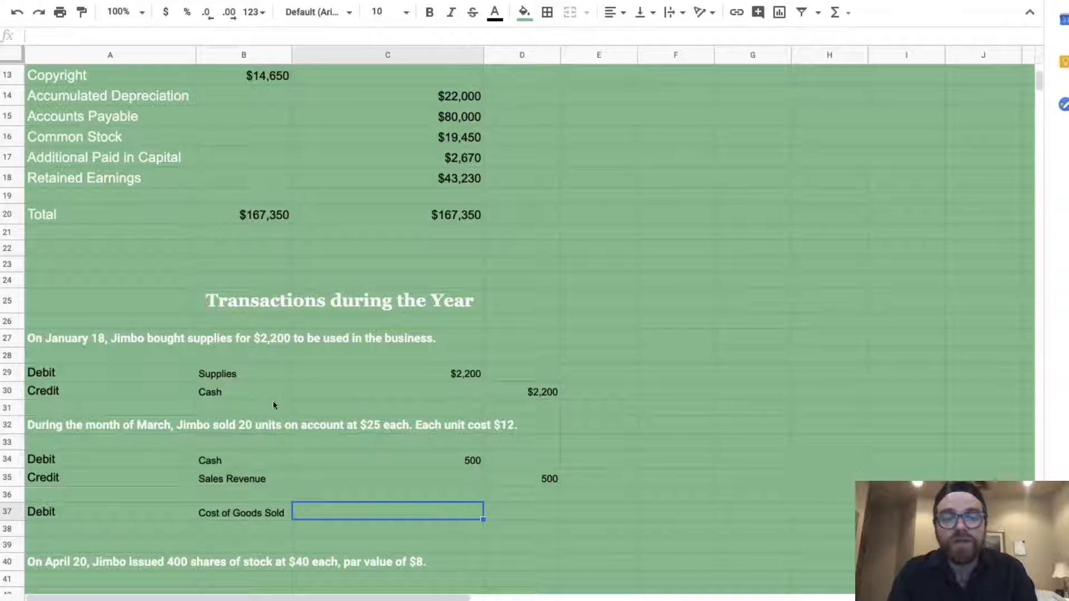
{"action": "type", "text": "=("}
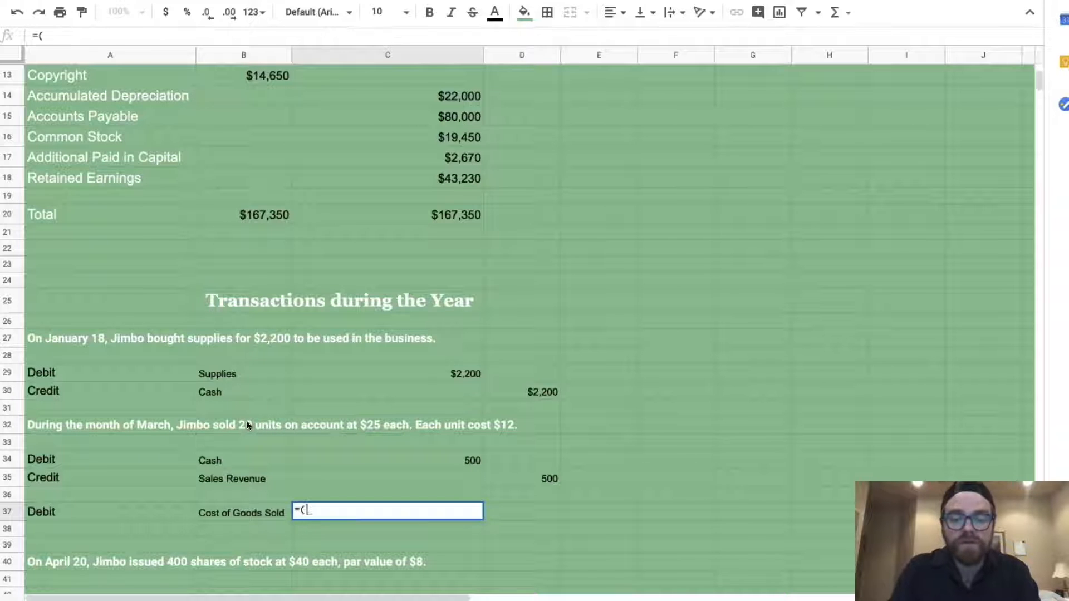
{"action": "type", "text": "12"}
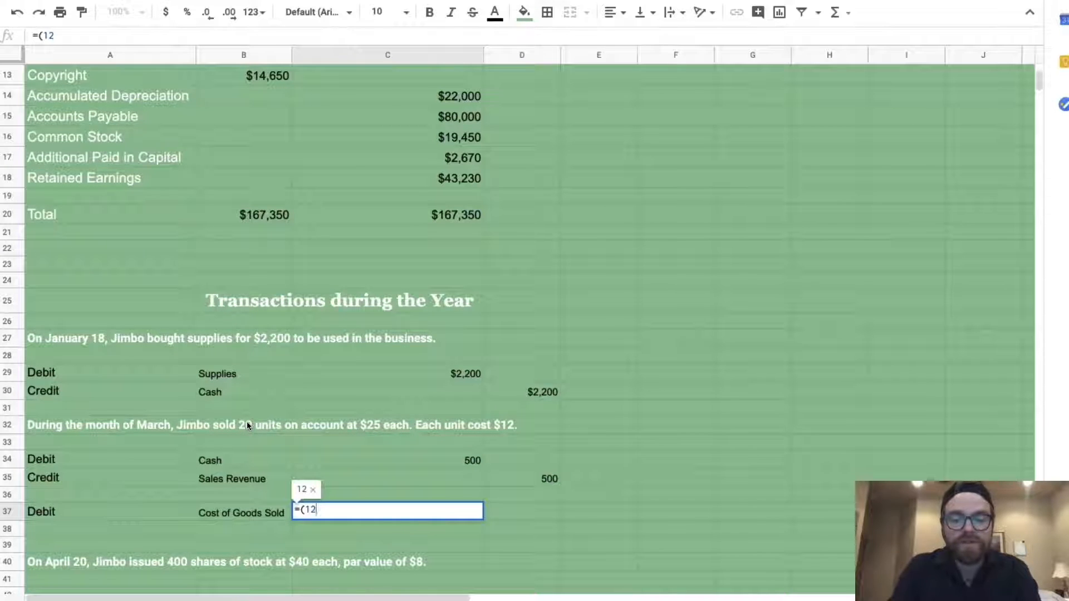
{"action": "type", "text": "*20)"}
{"action": "key", "text": "Return"}
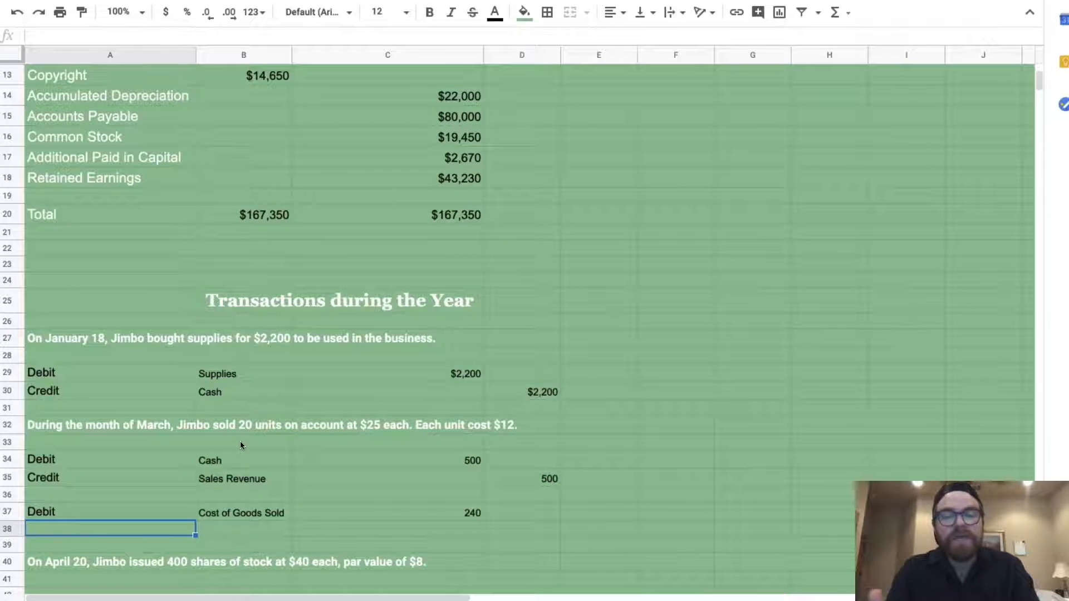
Enter the credit line Credit, Inventory, 240 in the credit column
{"action": "type", "text": "Credit"}
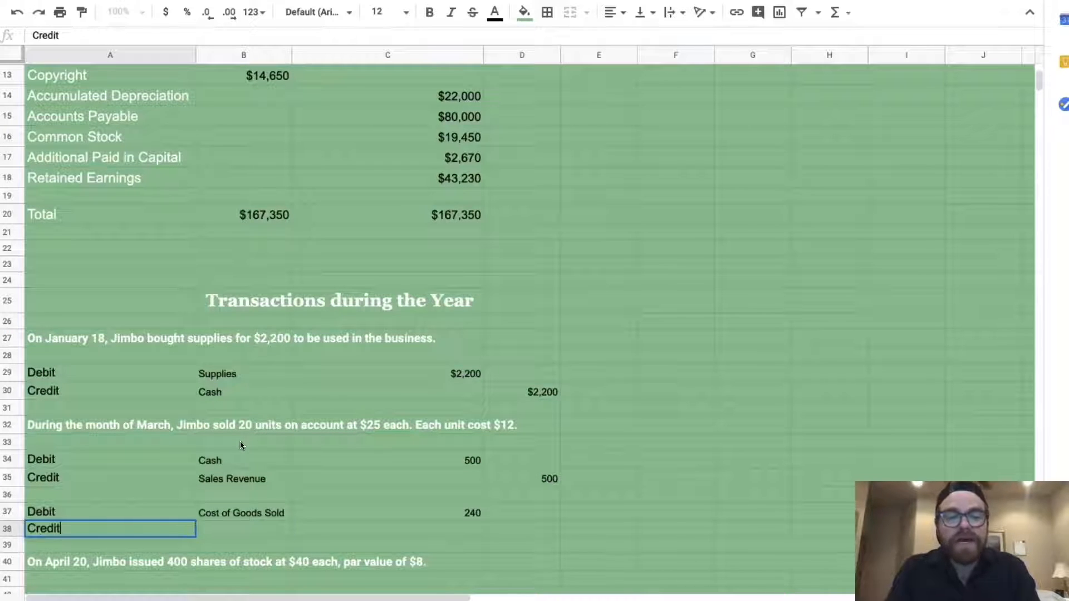
{"action": "key", "text": "Tab"}
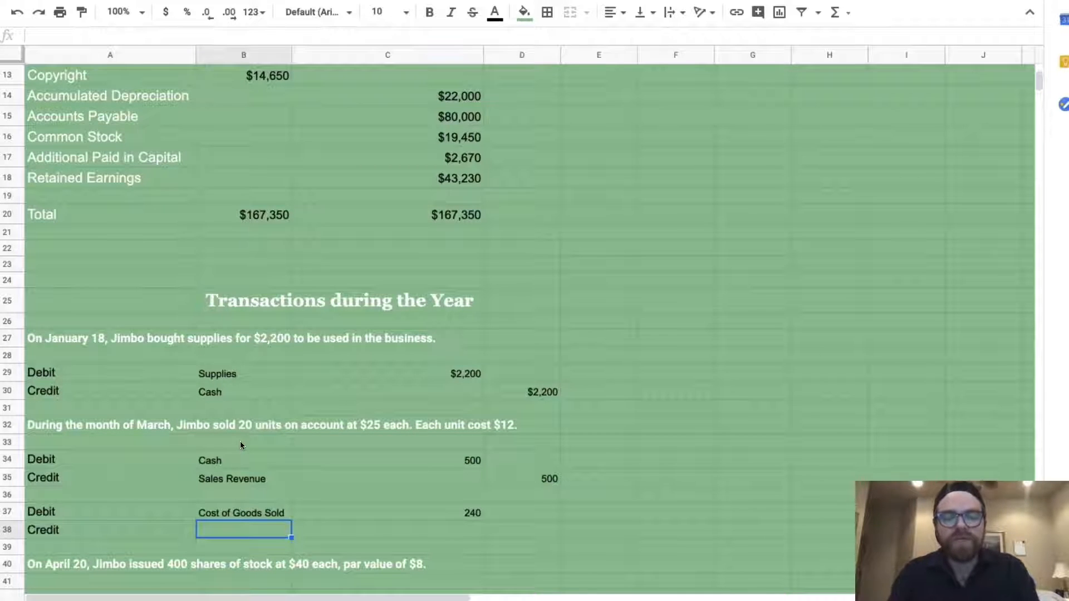
{"action": "type", "text": "Inventory"}
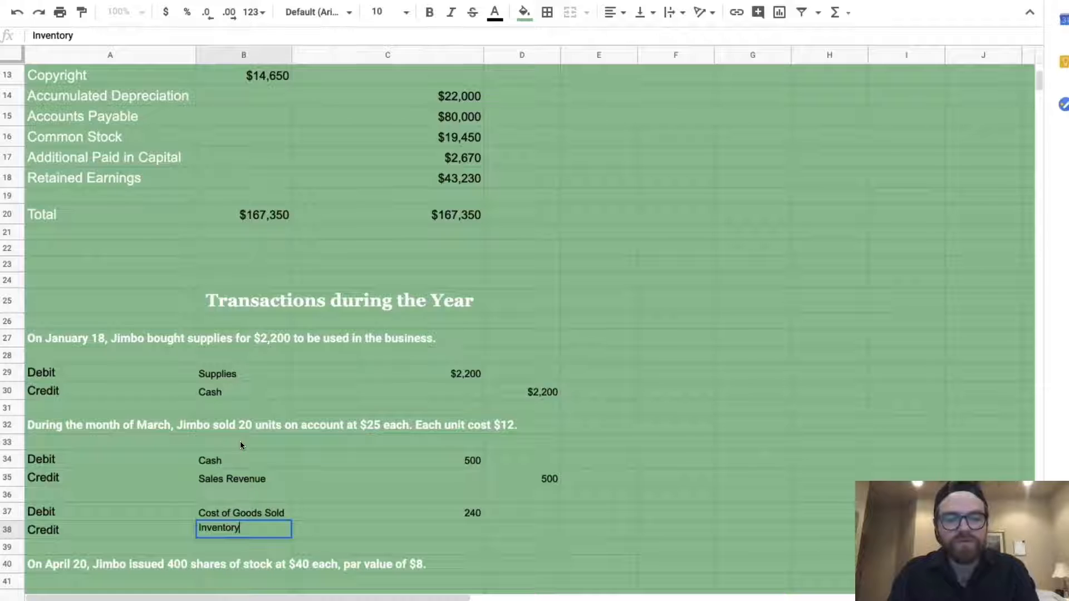
{"action": "key", "text": "Tab"}
{"action": "key", "text": "Tab"}
{"action": "type", "text": "240"}
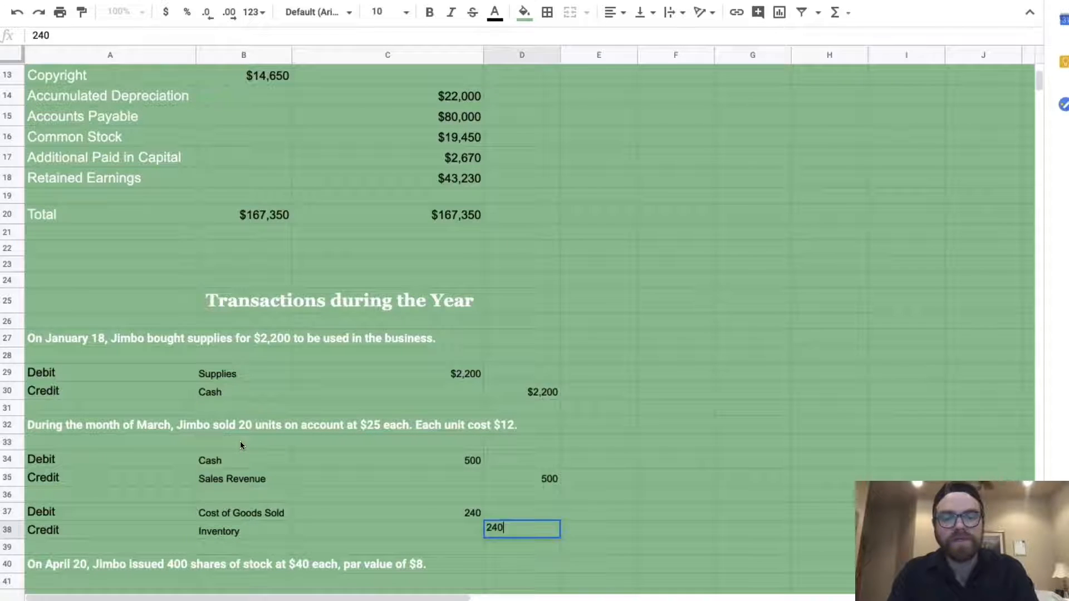
{"action": "key", "text": "Return"}
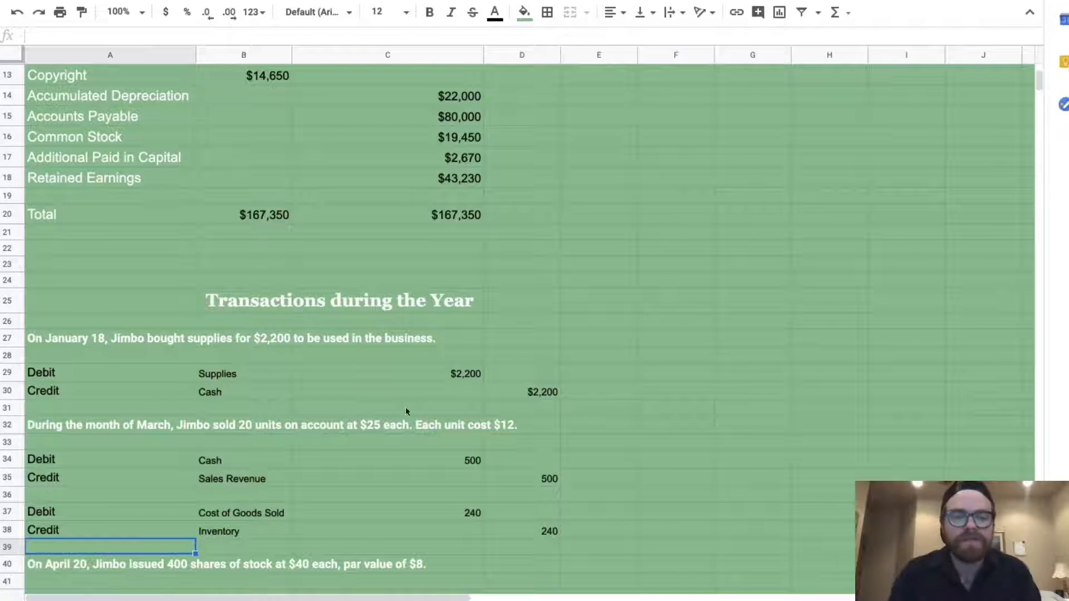
{"action": "left_click", "coordinate": [257, 516]}
{"action": "left_click", "coordinate": [242, 484]}
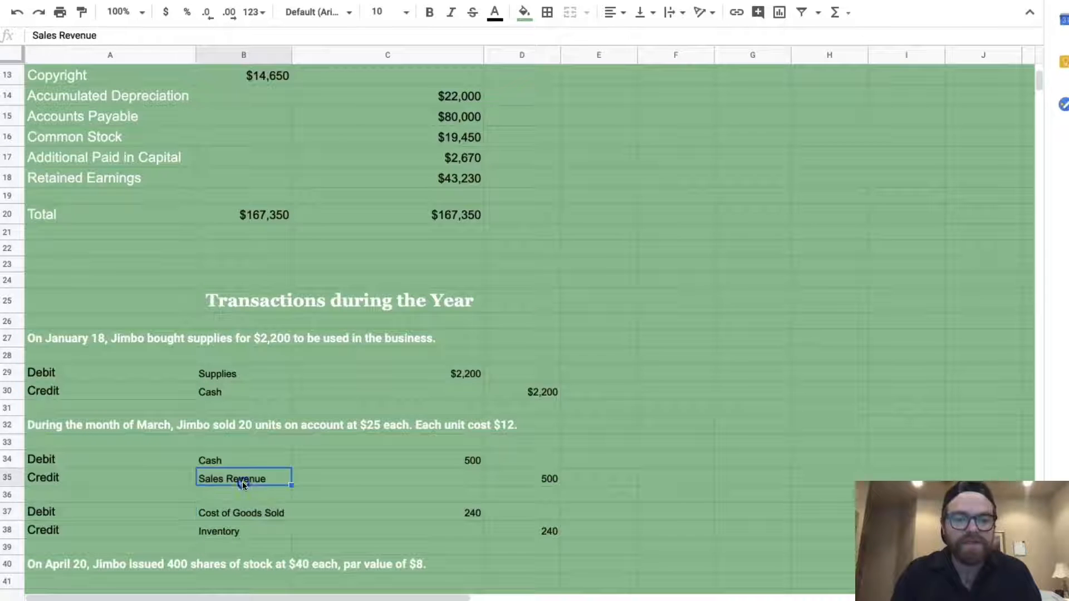
{"action": "scroll", "coordinate": [242, 483], "scroll_direction": "down", "scroll_amount": 2}
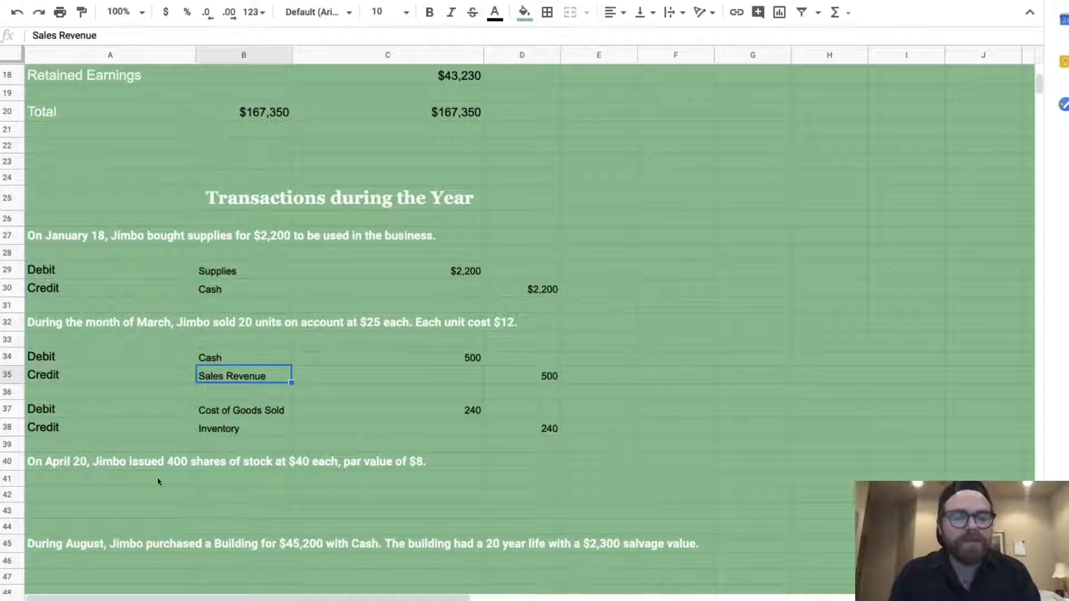
{"action": "left_click", "coordinate": [102, 495]}
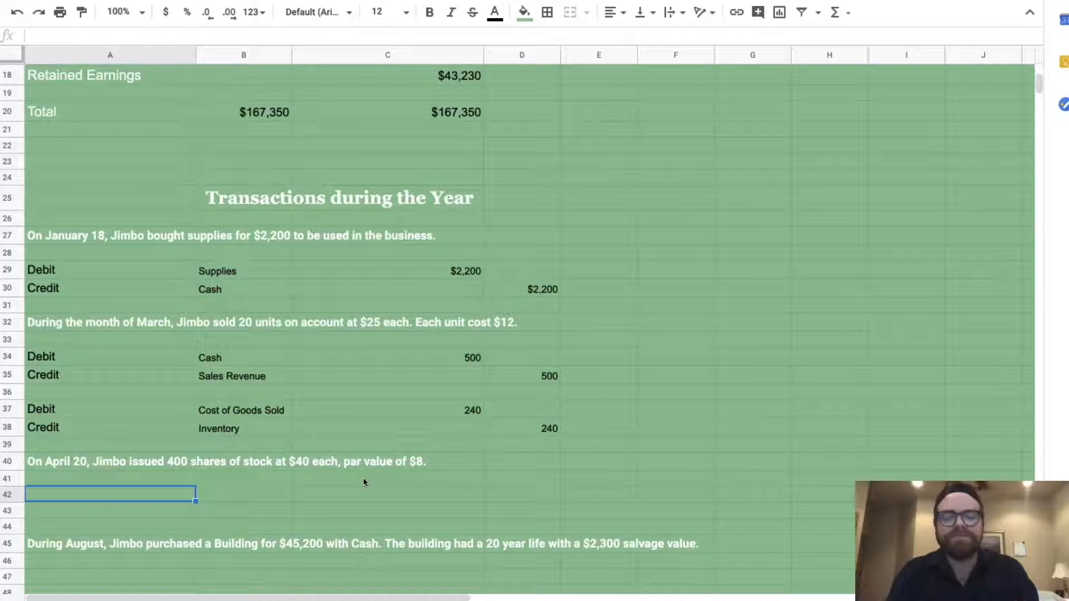
Debit Cash with =(400*40) for 16,000 and format the amount as currency
{"action": "type", "text": "Debit"}
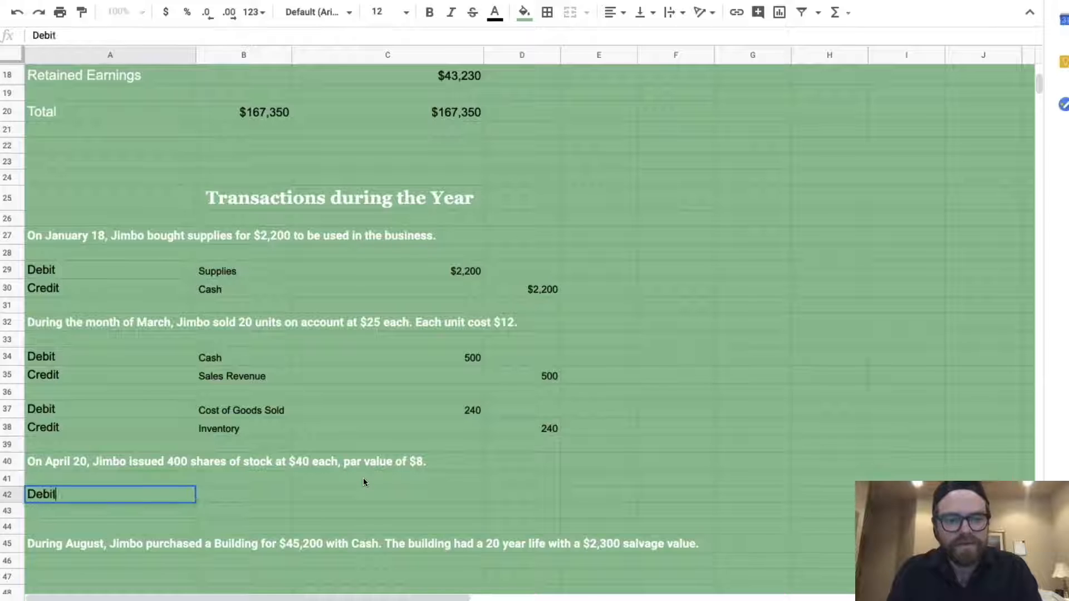
{"action": "key", "text": "Tab"}
{"action": "type", "text": "Cash"}
{"action": "key", "text": "Tab"}
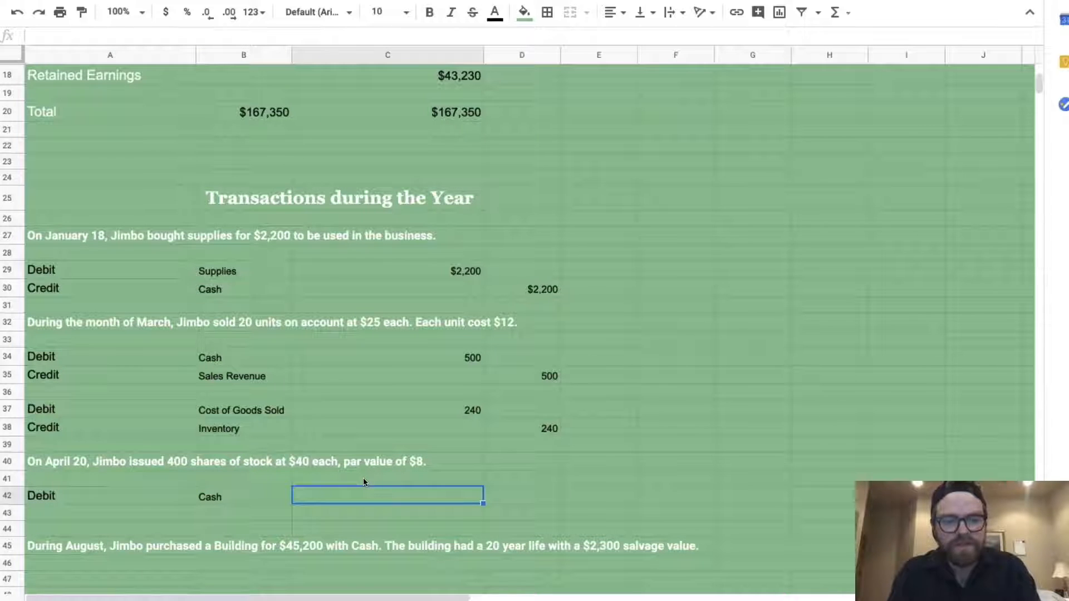
{"action": "type", "text": "=(400*40)"}
{"action": "key", "text": "Return"}
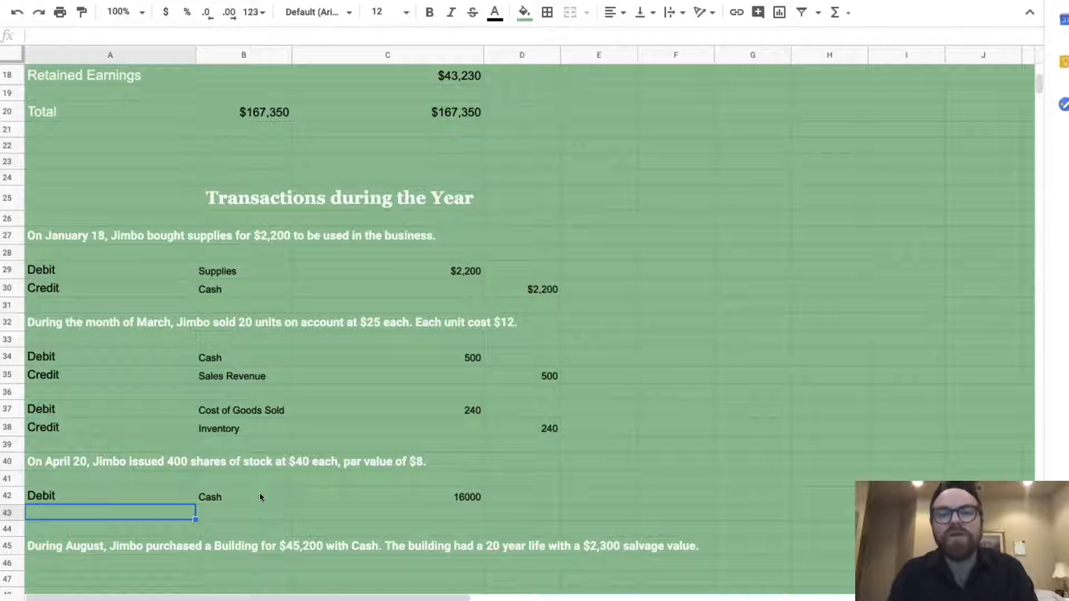
{"action": "left_click", "coordinate": [449, 496]}
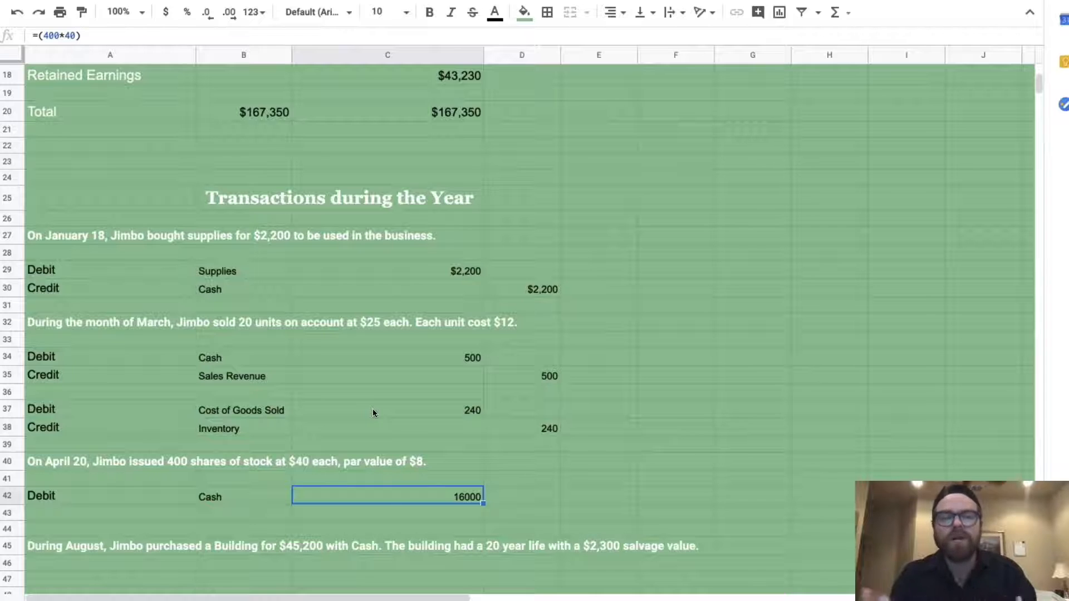
{"action": "left_click", "coordinate": [168, 13]}
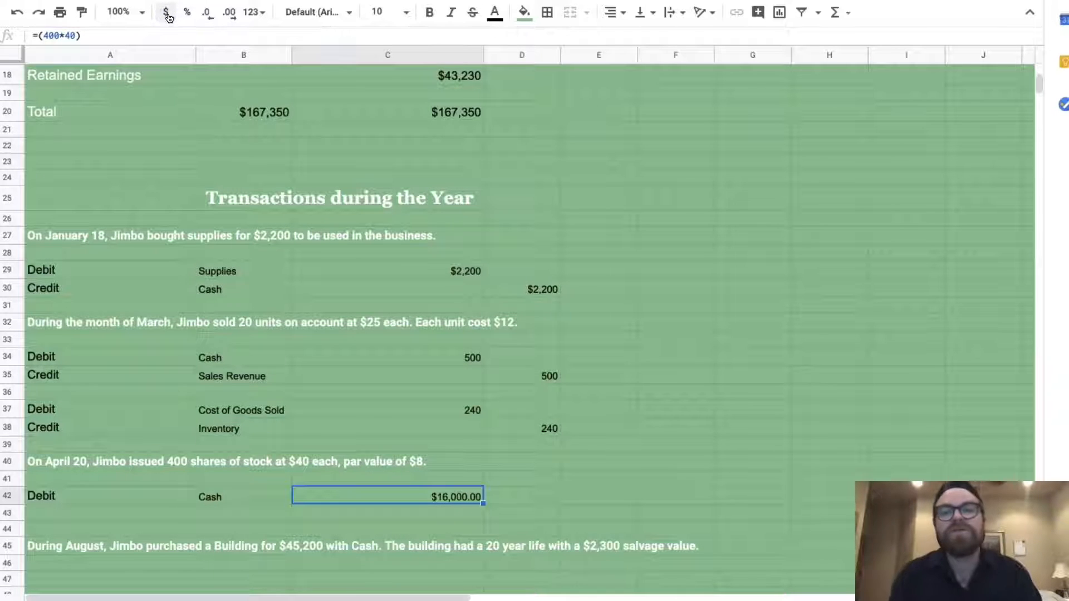
Add a credit line to Common Stock with amount =(8*400), giving 3200
{"action": "left_click", "coordinate": [62, 511]}
{"action": "type", "text": "Credit"}
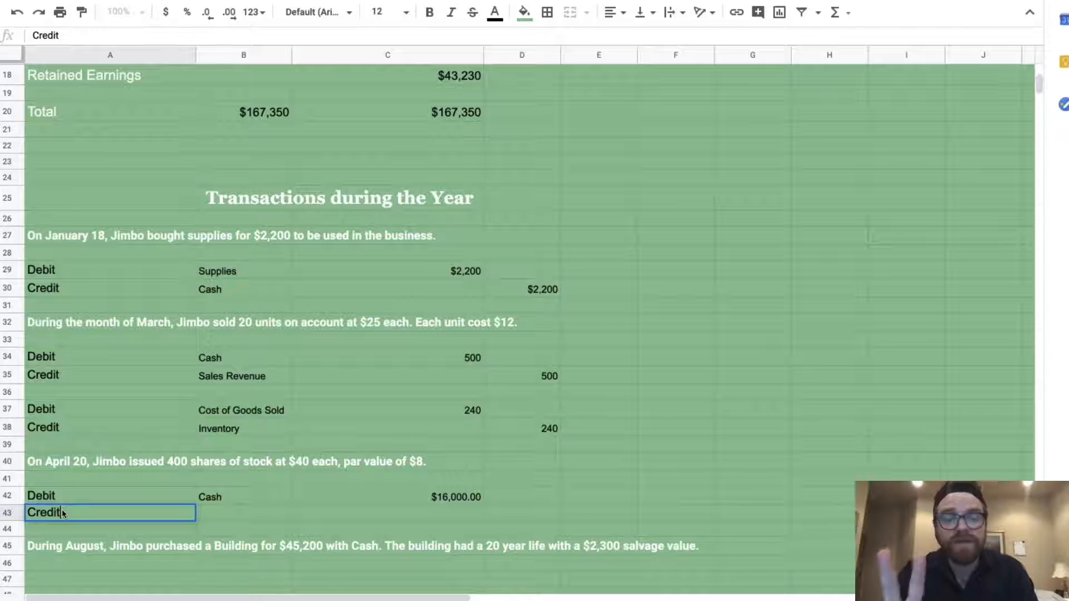
{"action": "key", "text": "Tab"}
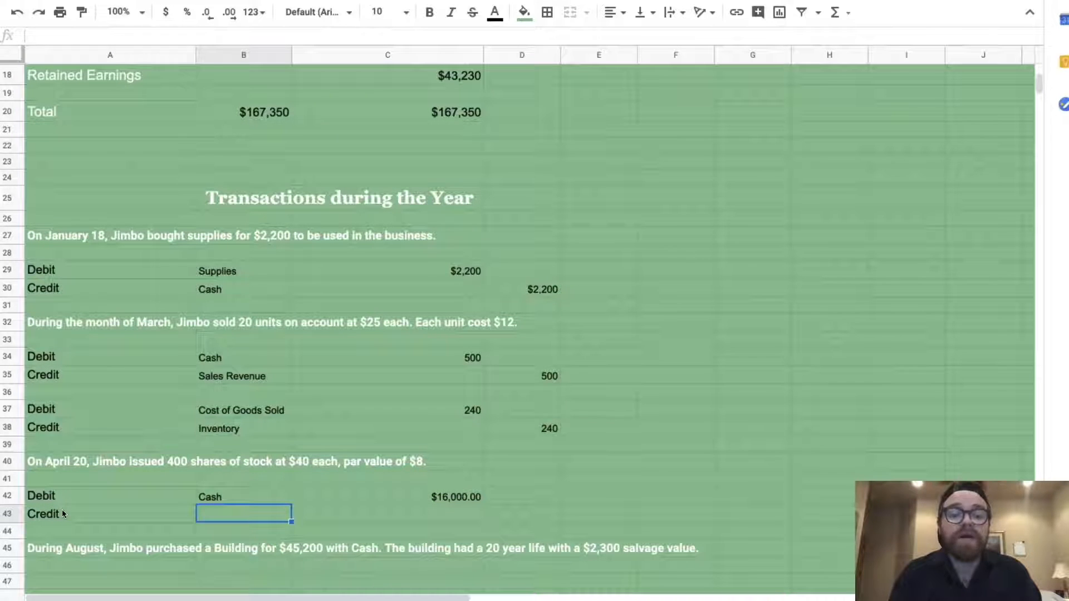
{"action": "type", "text": "Common Stock"}
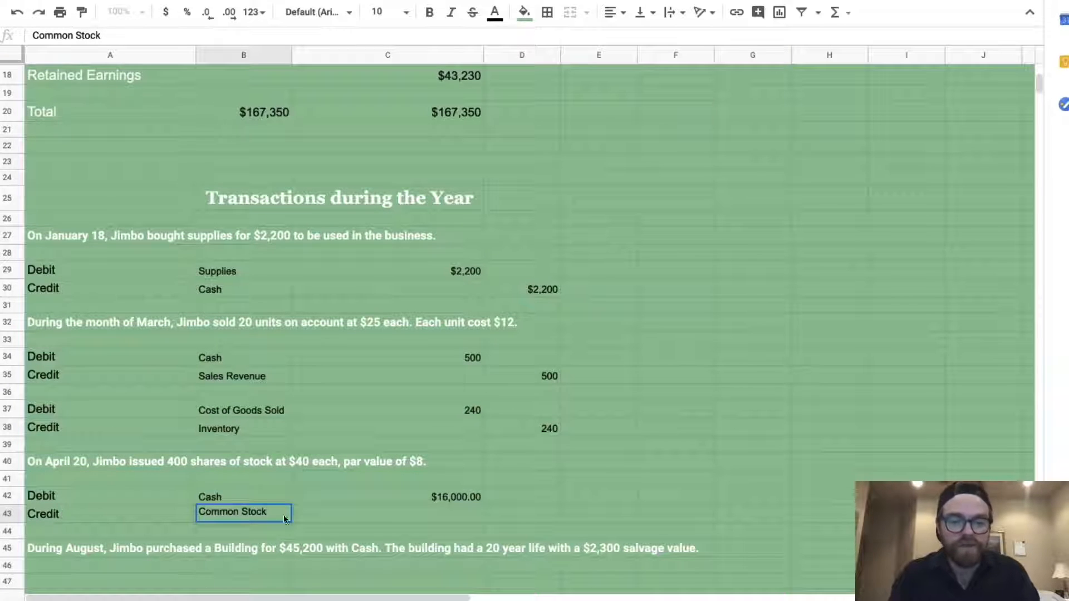
{"action": "left_click", "coordinate": [375, 517]}
{"action": "key", "text": "Tab"}
{"action": "type", "text": "="}
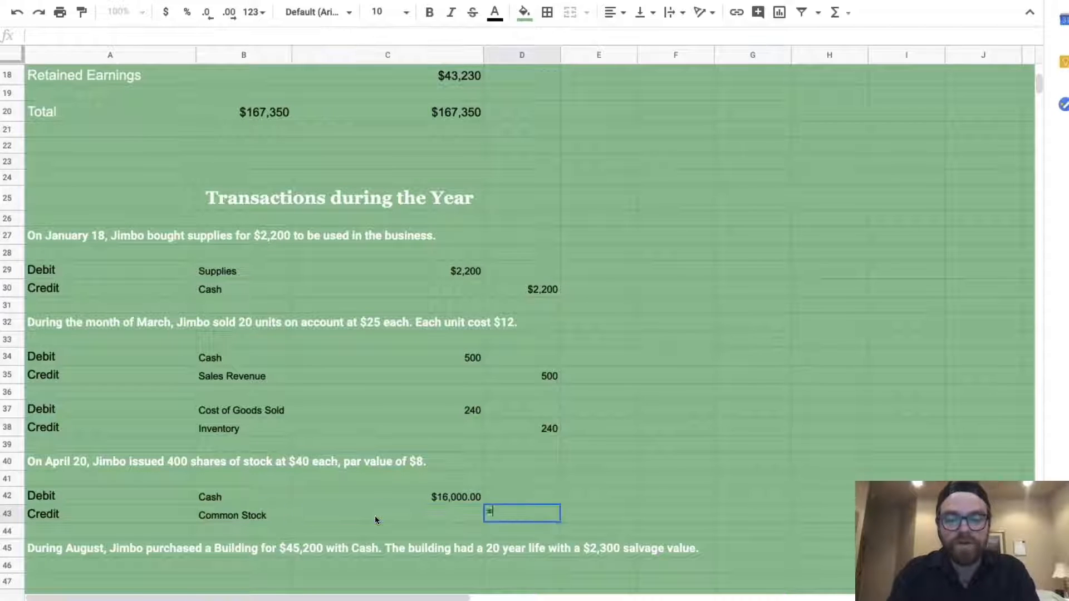
{"action": "type", "text": "(8"}
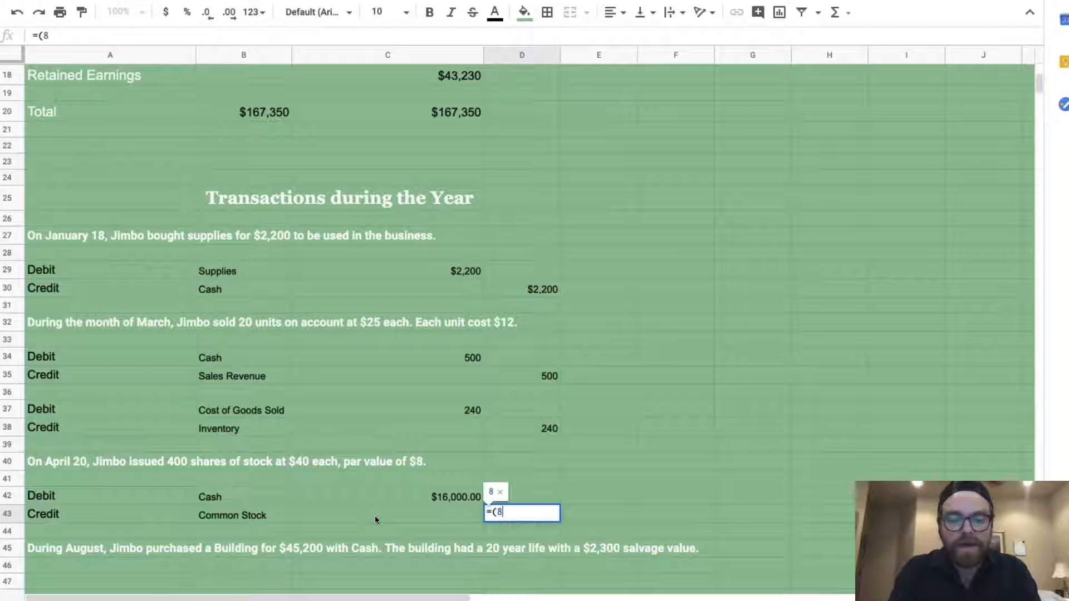
{"action": "type", "text": "*400)"}
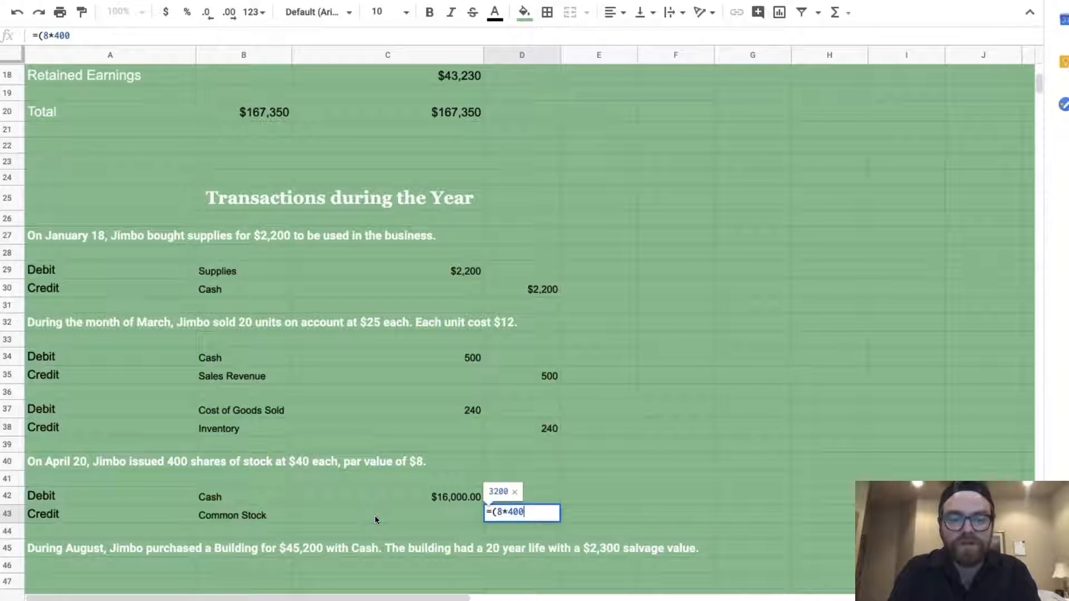
{"action": "key", "text": "Return"}
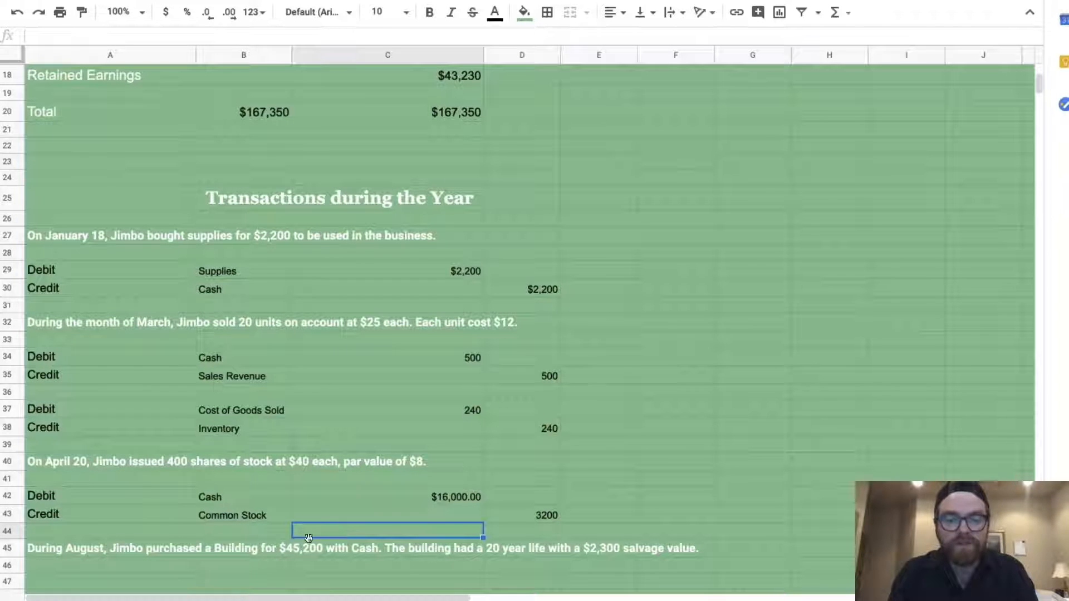
Credit Additional Paid In Capital with =(C42-D43), the cash minus common stock, giving $12,800
{"action": "left_click", "coordinate": [129, 536]}
{"action": "type", "text": "Cre"}
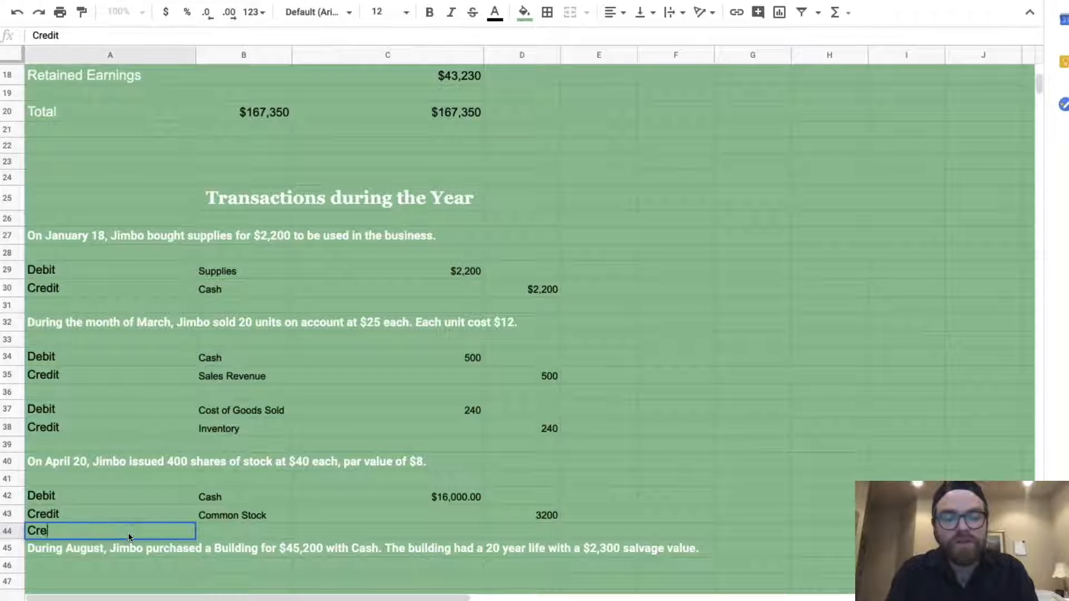
{"action": "type", "text": "dit"}
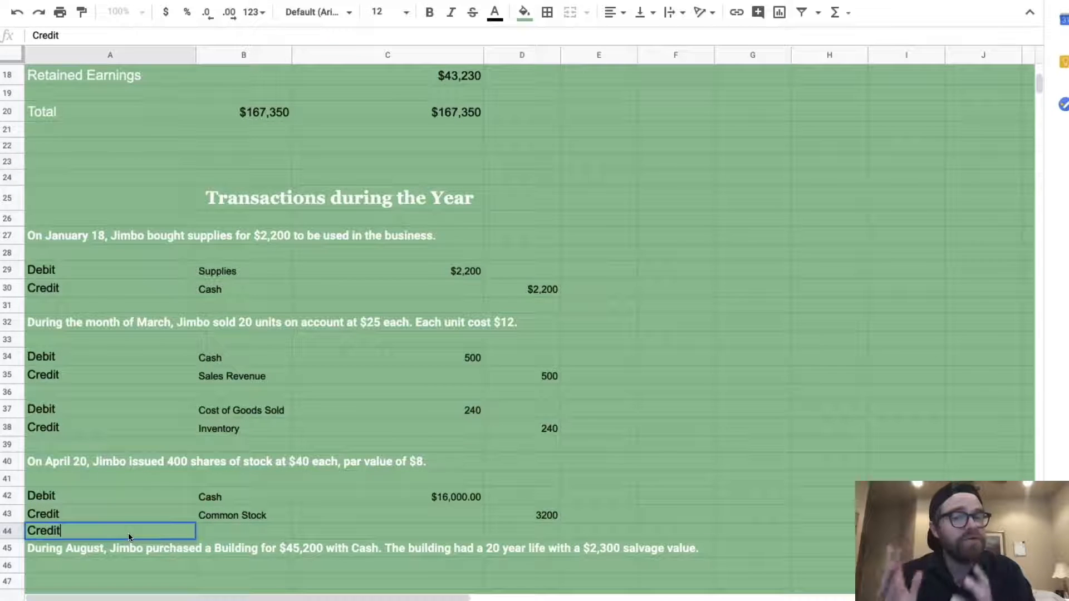
{"action": "key", "text": "Tab"}
{"action": "type", "text": "Additional Paid "}
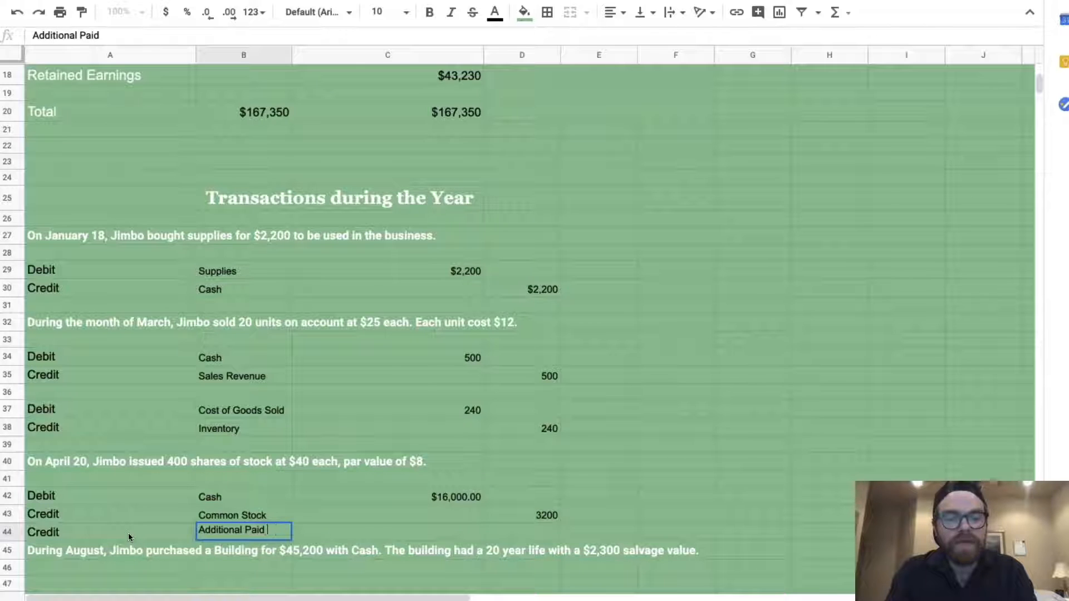
{"action": "type", "text": "In Capital"}
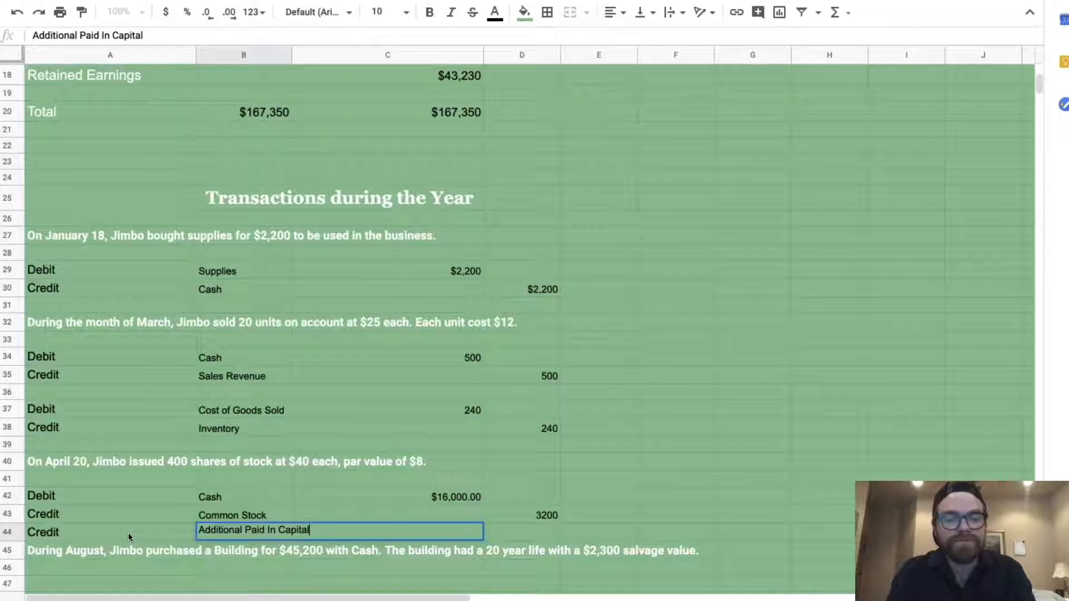
{"action": "key", "text": "Tab"}
{"action": "key", "text": "Tab"}
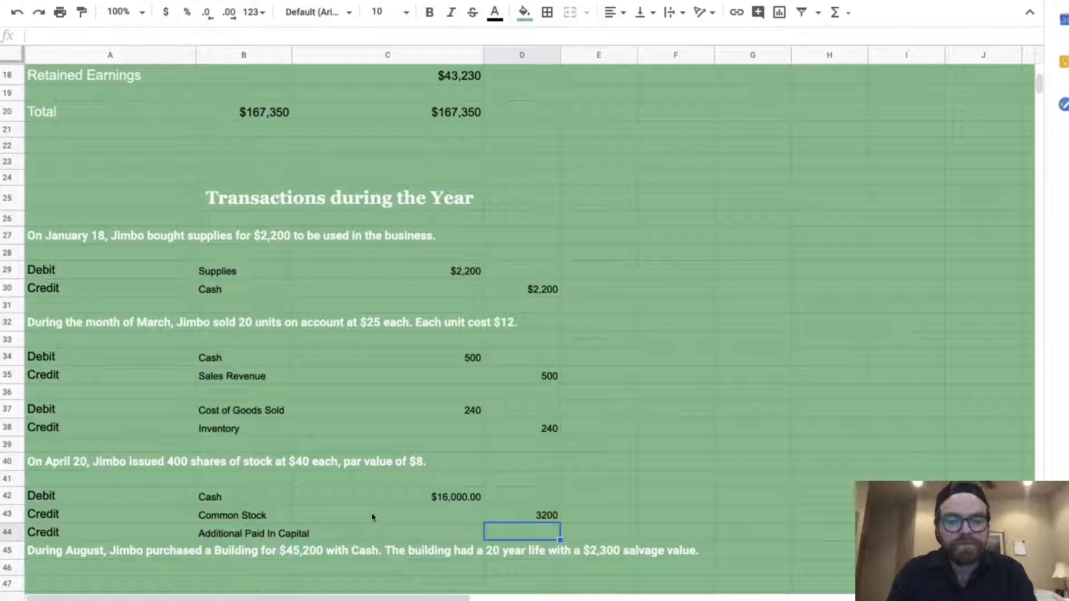
{"action": "type", "text": "$"}
{"action": "key", "text": "BackSpace"}
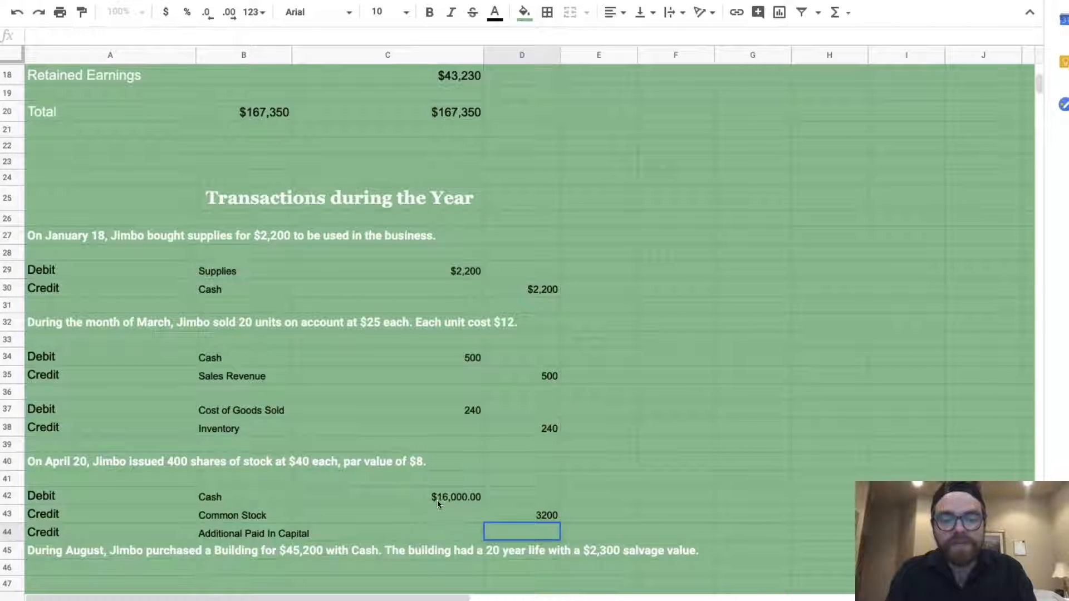
{"action": "type", "text": "=("}
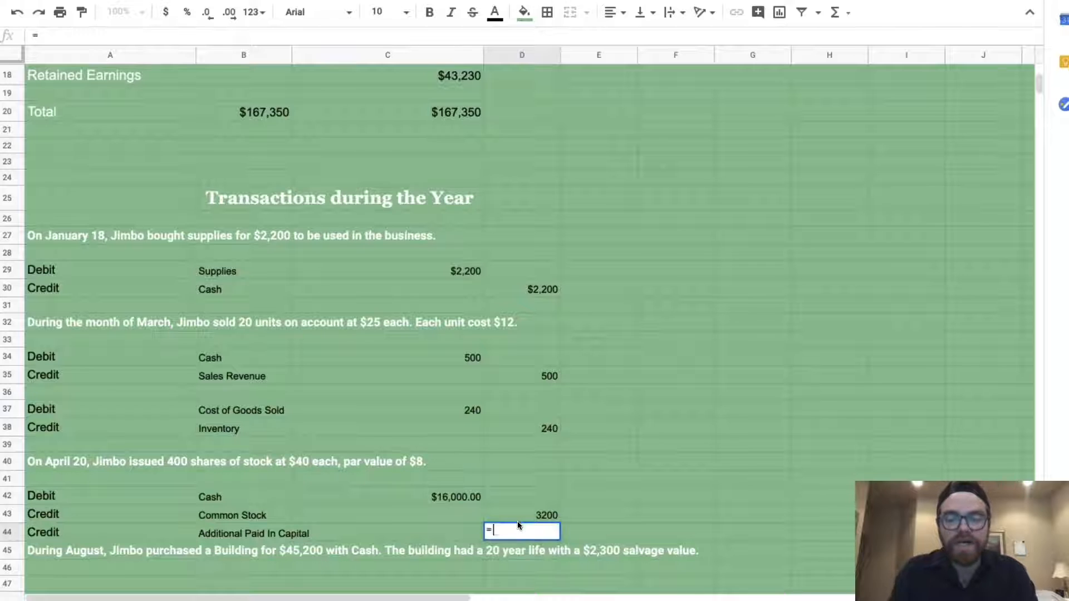
{"action": "left_click", "coordinate": [465, 497]}
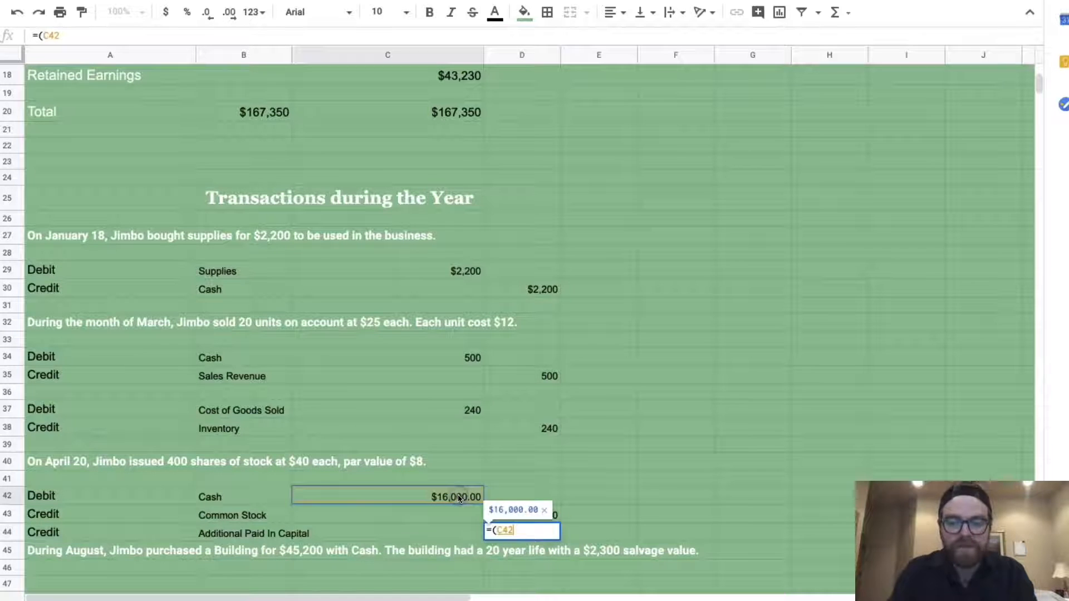
{"action": "type", "text": "-"}
{"action": "left_click", "coordinate": [549, 516]}
{"action": "type", "text": ")"}
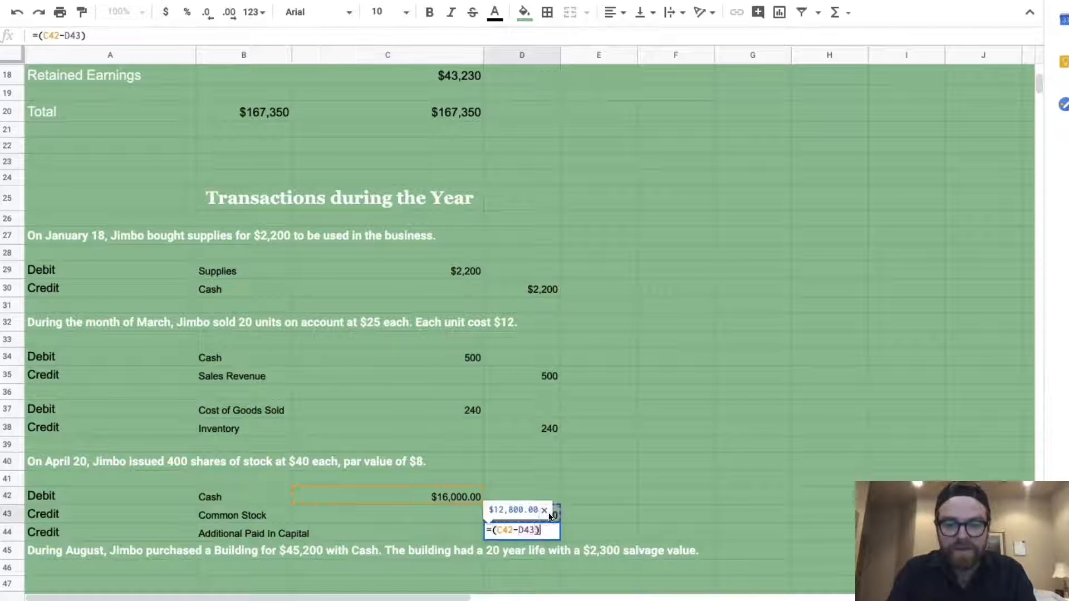
{"action": "key", "text": "Return"}
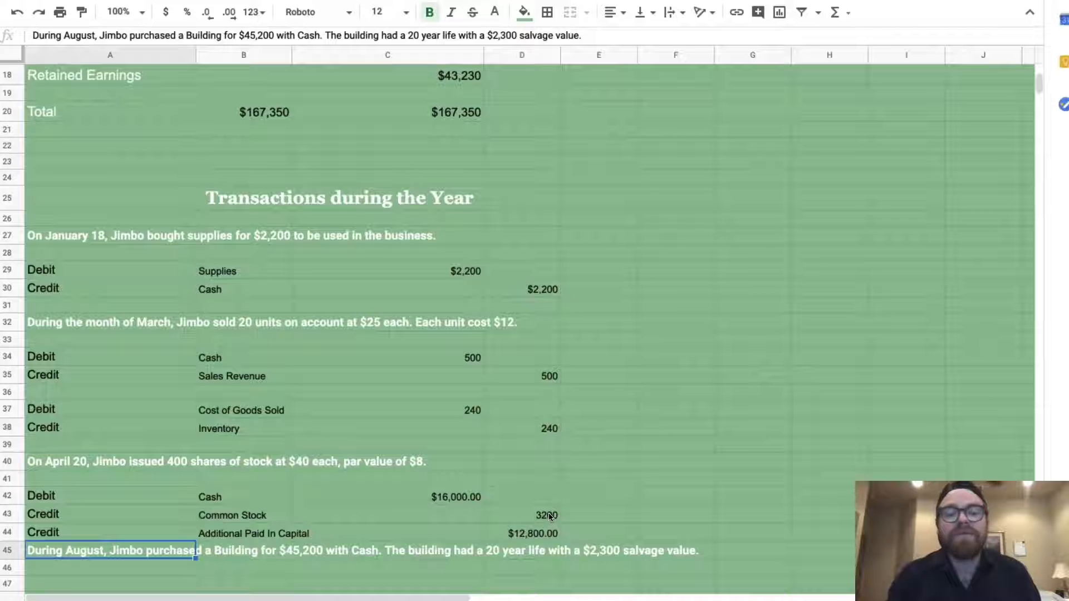
{"action": "left_click", "coordinate": [660, 459]}
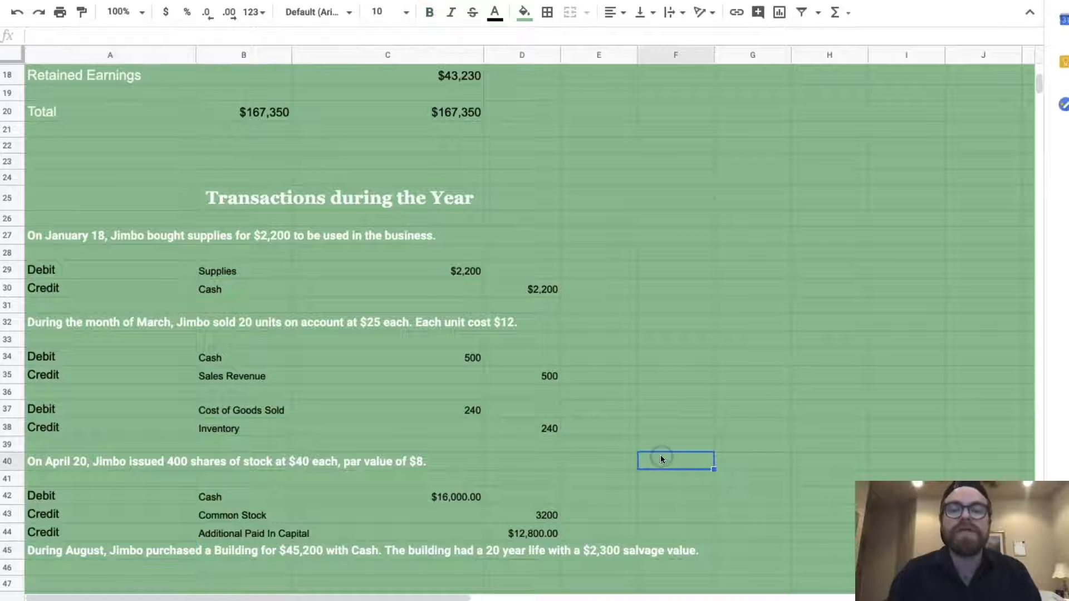
Enter the debit line in row 47: Debit, Building, $45,200
{"action": "scroll", "coordinate": [538, 530], "scroll_direction": "down", "scroll_amount": 3}
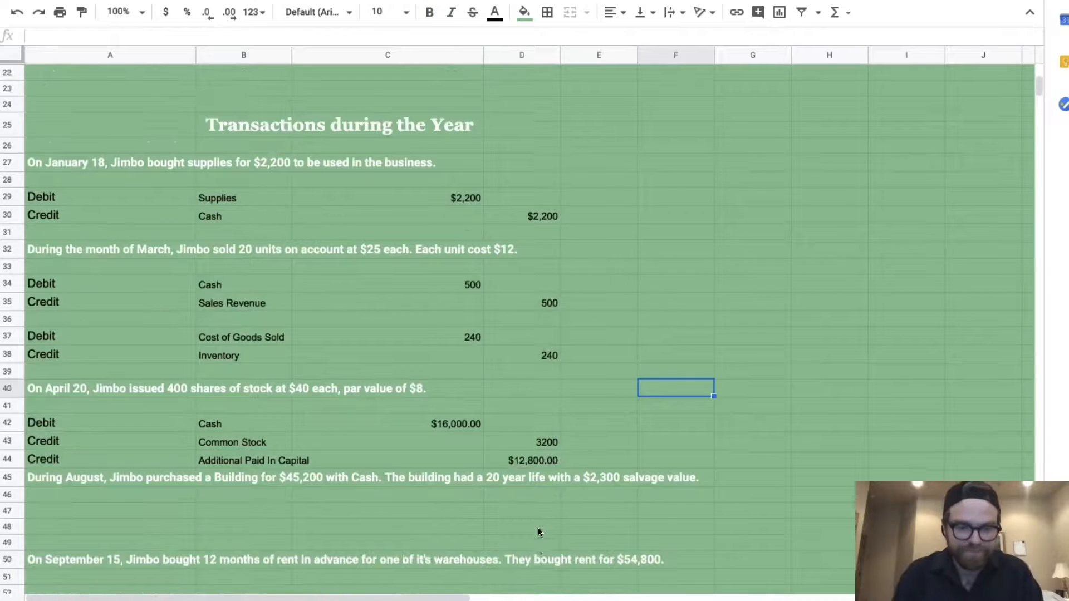
{"action": "left_click", "coordinate": [71, 493]}
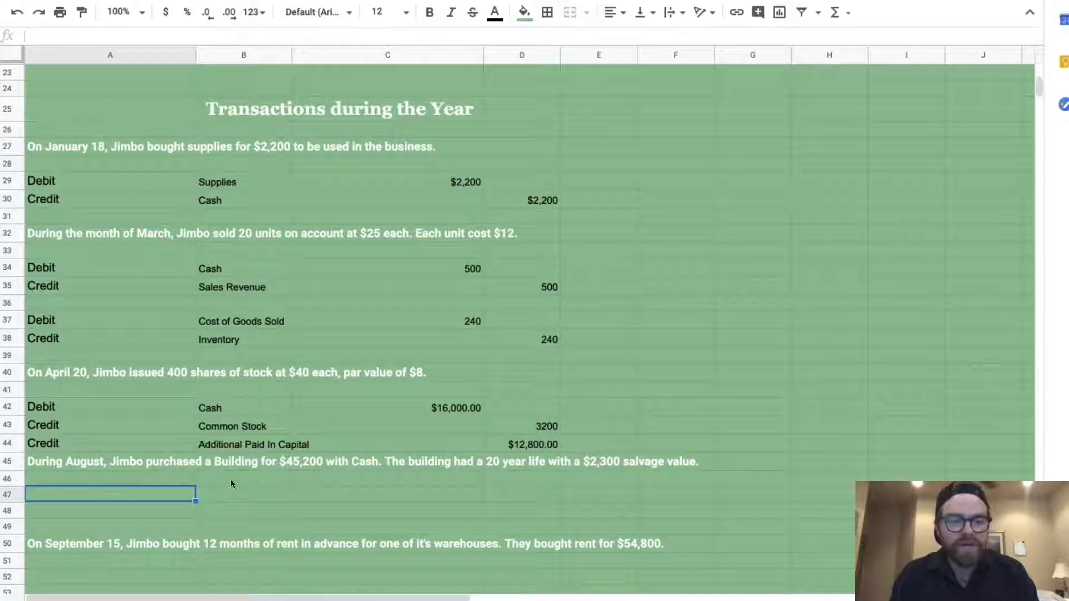
{"action": "type", "text": "Debit"}
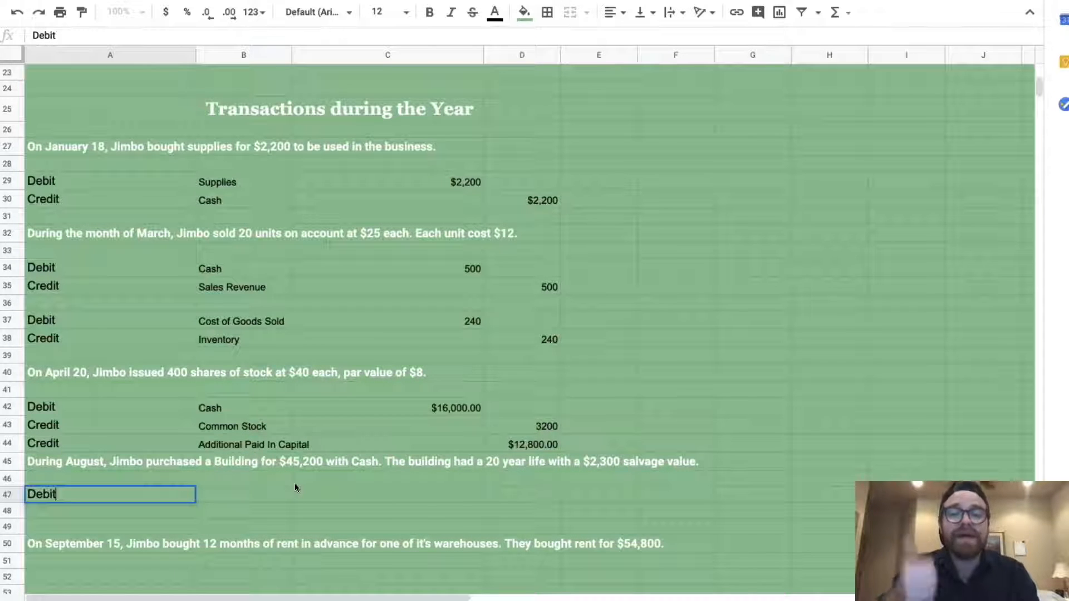
{"action": "key", "text": "Tab"}
{"action": "type", "text": "Build"}
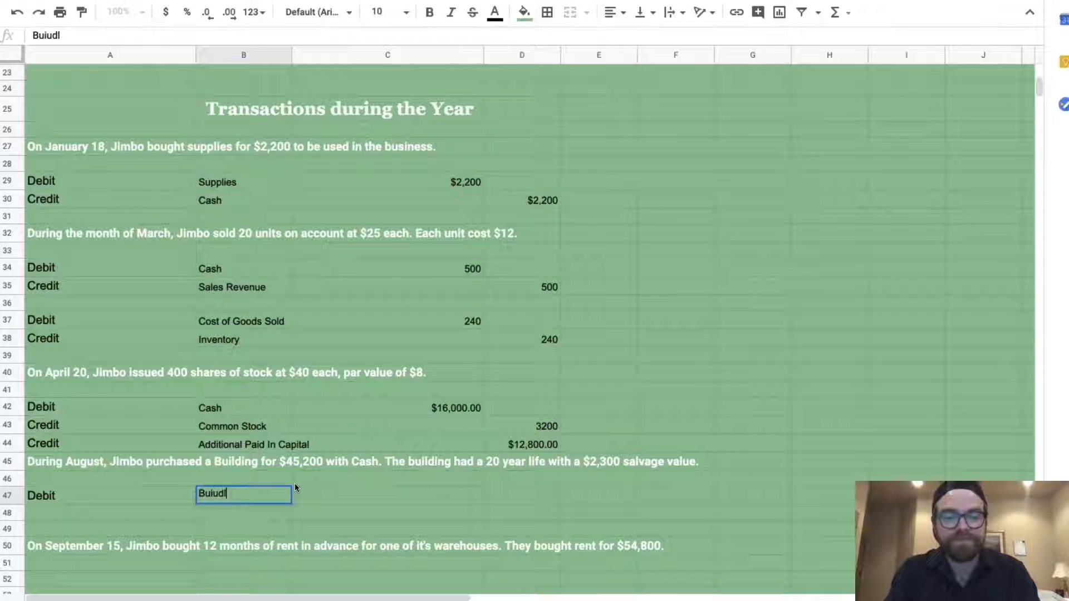
{"action": "type", "text": "ing"}
{"action": "key", "text": "Tab"}
{"action": "type", "text": "$45,200"}
{"action": "key", "text": "Return"}
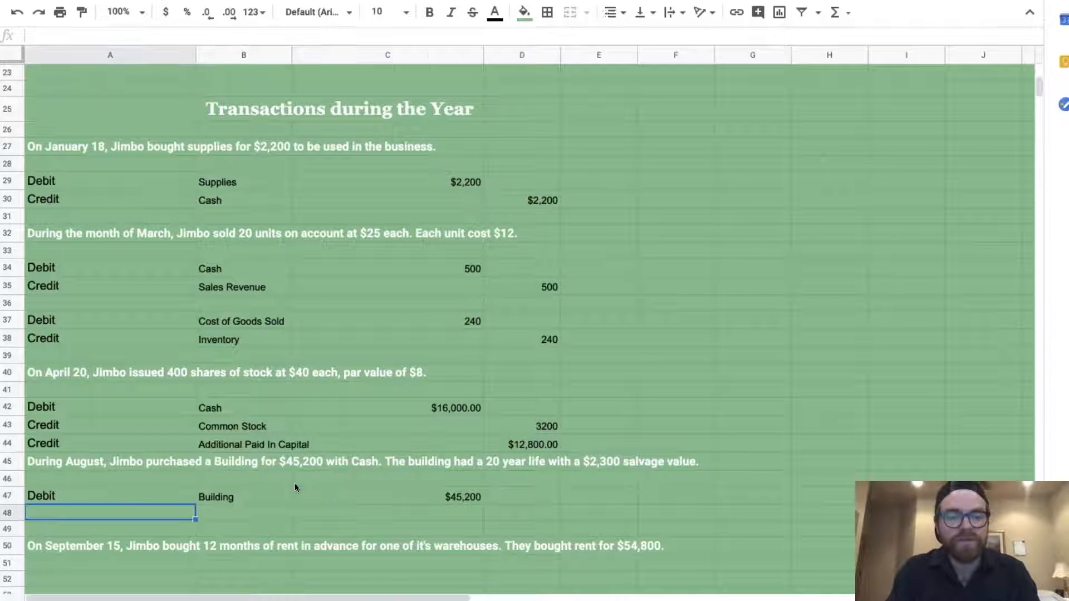
Enter the credit line in row 48: Credit, Cash, 45,200 in column D
{"action": "type", "text": "Credit"}
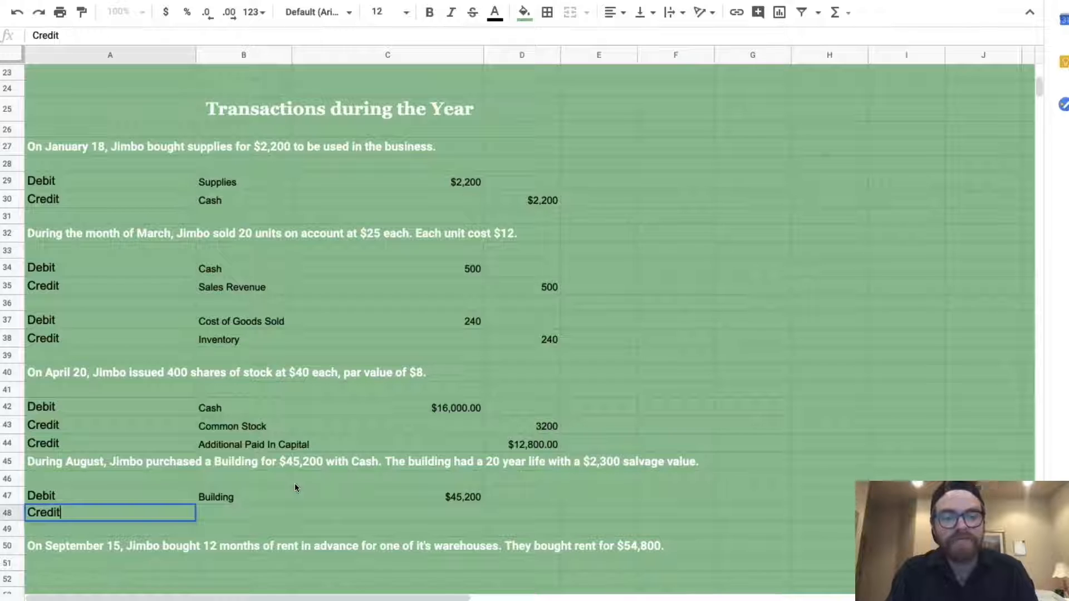
{"action": "key", "text": "Tab"}
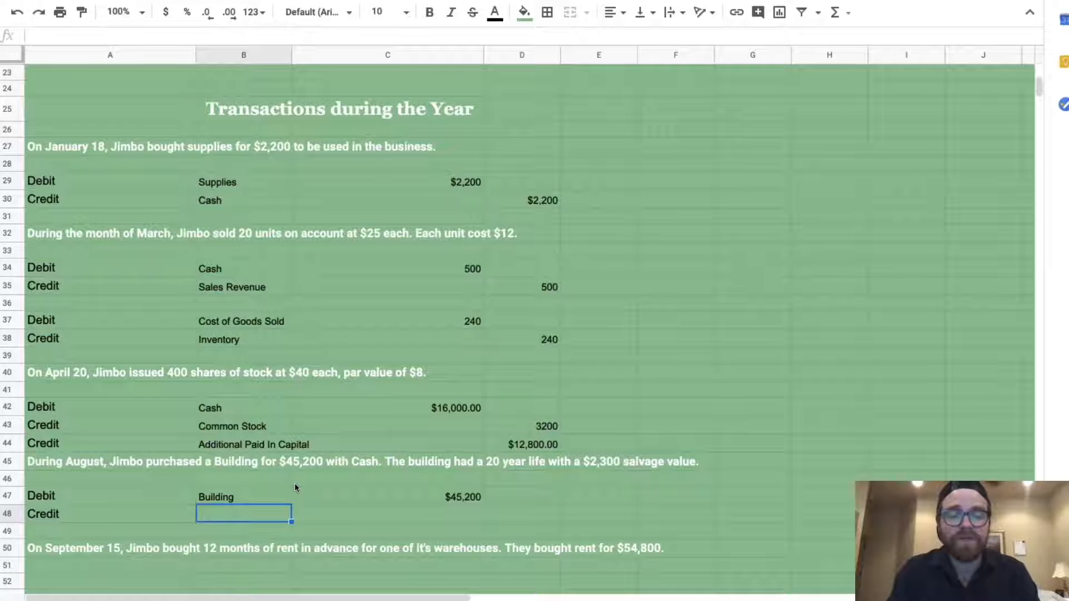
{"action": "type", "text": "Cash"}
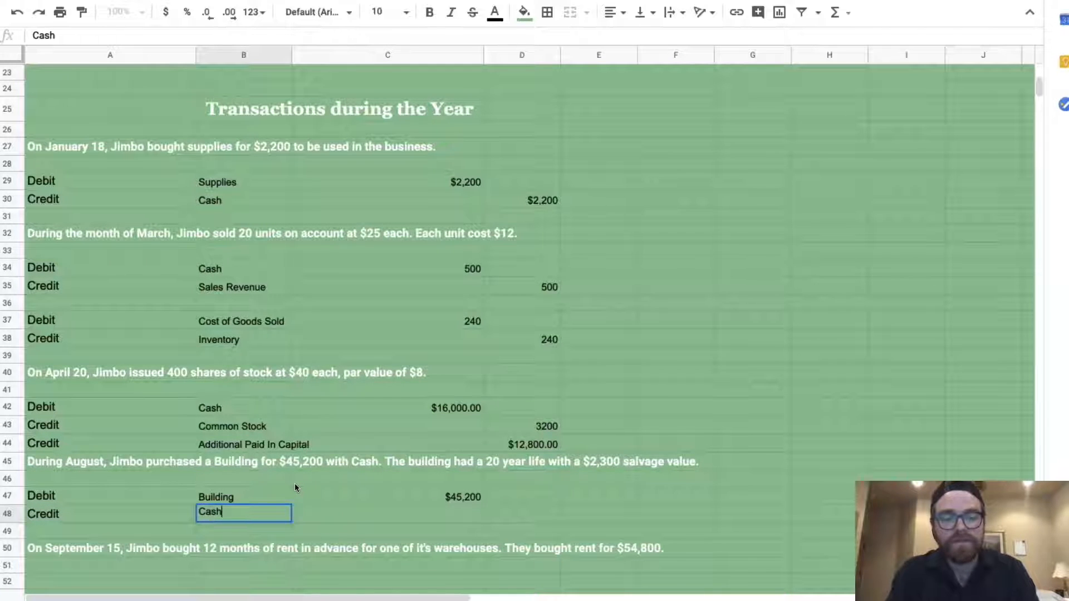
{"action": "key", "text": "Tab"}
{"action": "key", "text": "Tab"}
{"action": "type", "text": "45,200"}
{"action": "key", "text": "Return"}
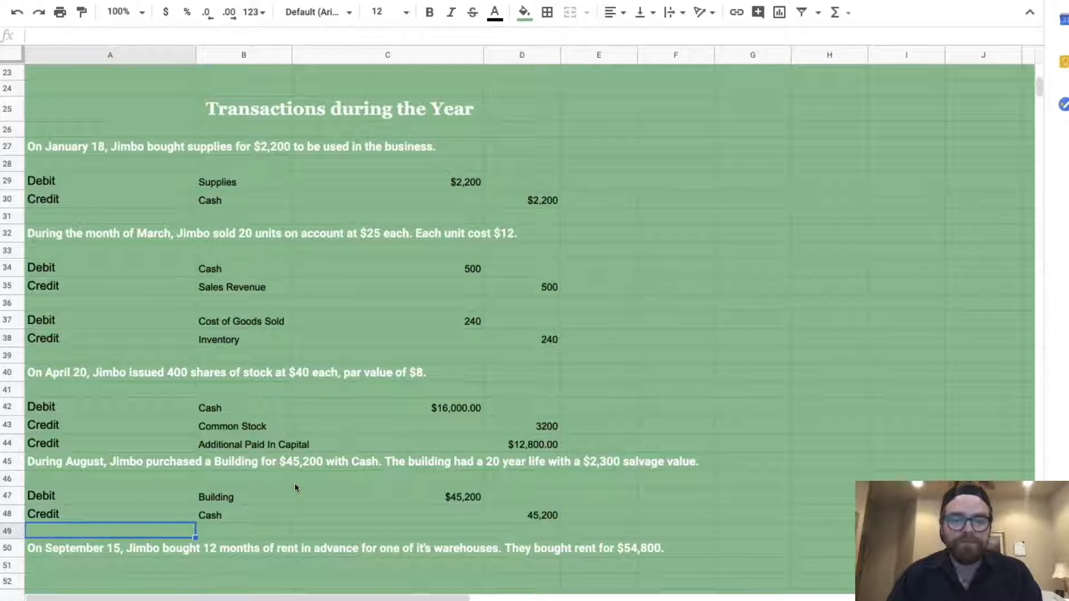
Enter the debit line in row 52: Debit, Prepaid Rent, $54,800
{"action": "scroll", "coordinate": [369, 442], "scroll_direction": "down", "scroll_amount": 3}
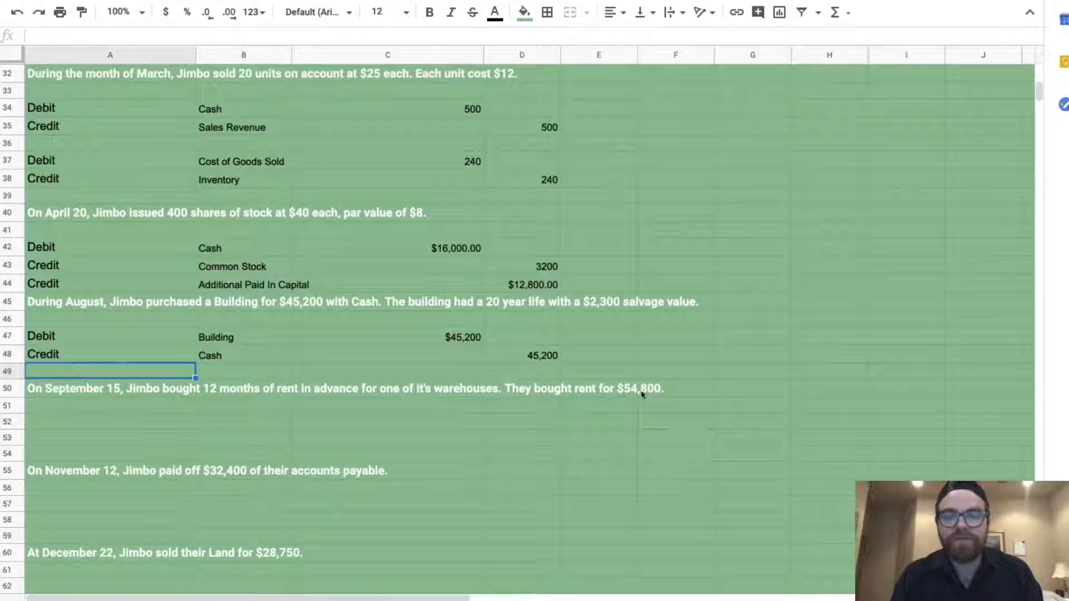
{"action": "left_click", "coordinate": [99, 422]}
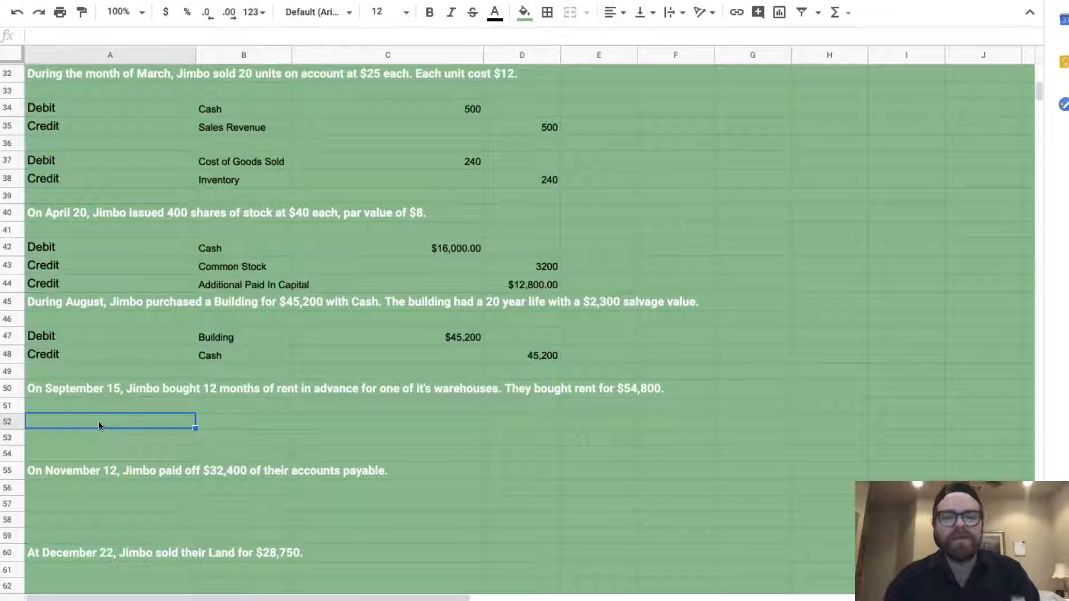
{"action": "type", "text": "Debit"}
{"action": "key", "text": "Tab"}
{"action": "type", "text": "Prepaid Rent"}
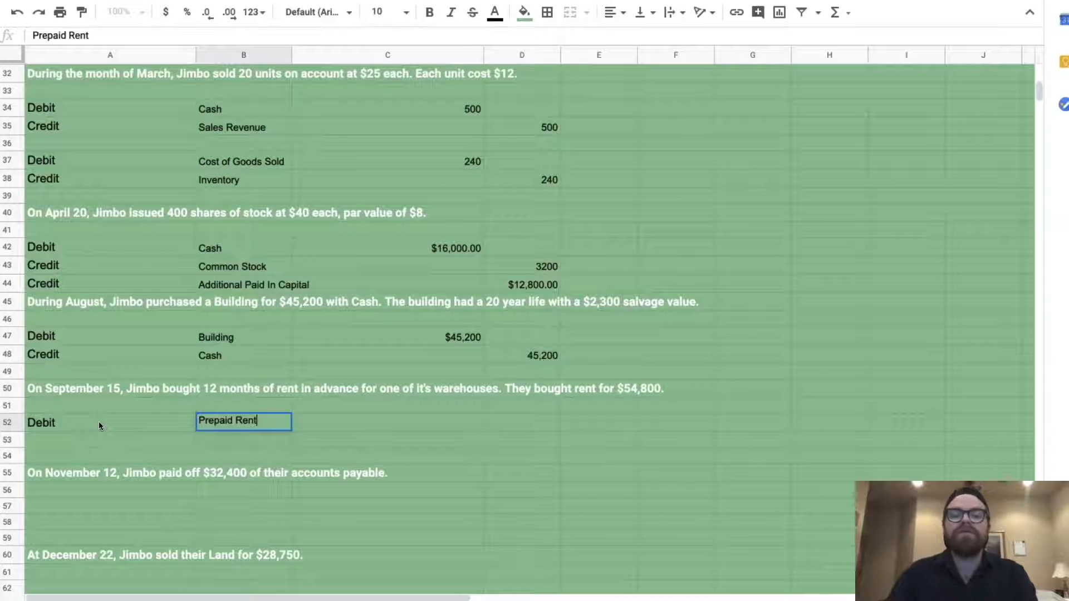
{"action": "key", "text": "Tab"}
{"action": "type", "text": "$54,800"}
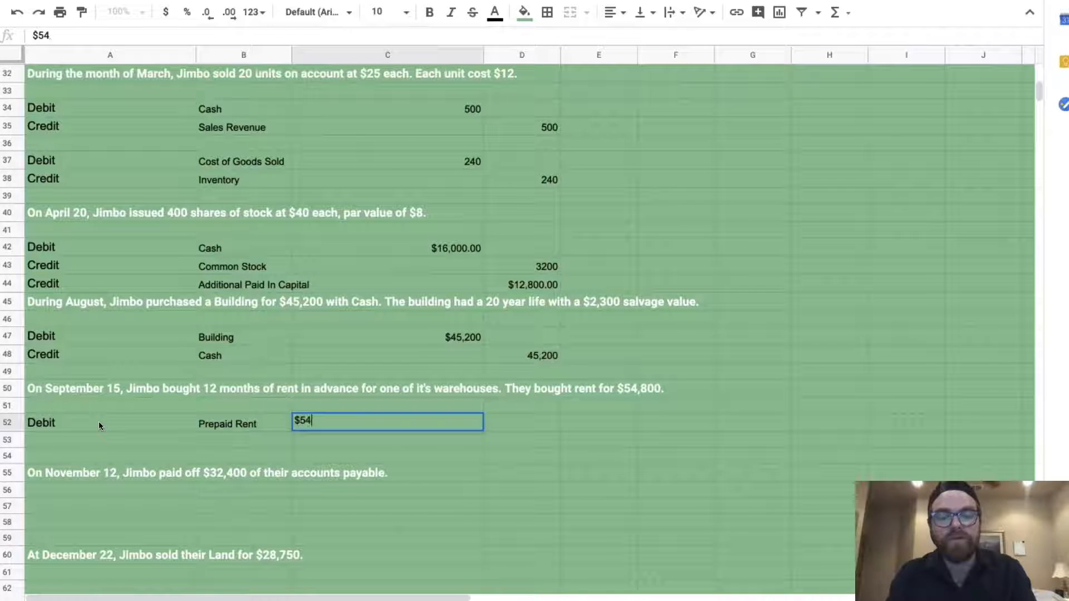
{"action": "key", "text": "Return"}
Enter the credit line in row 53: Credit, Cash, 54,800 in column D
{"action": "type", "text": "Credit"}
{"action": "key", "text": "Tab"}
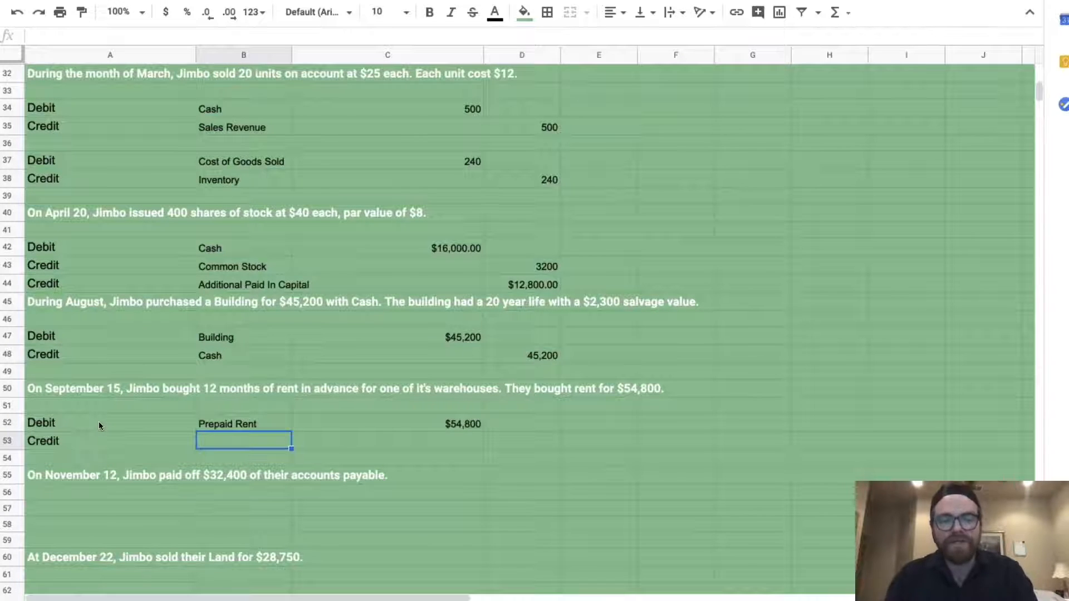
{"action": "type", "text": "Cash"}
{"action": "key", "text": "Tab"}
{"action": "key", "text": "Tab"}
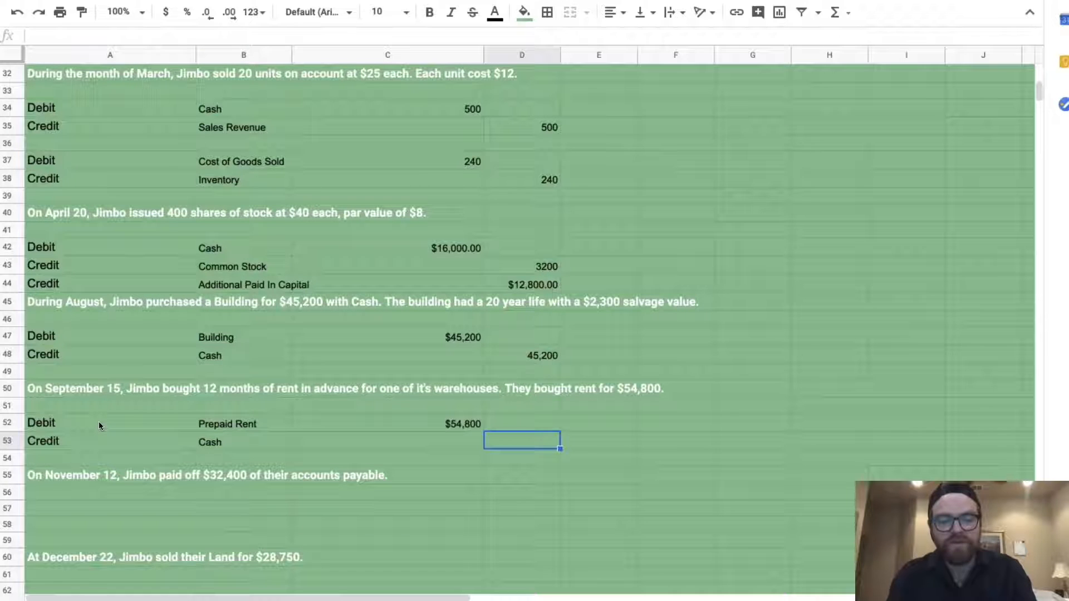
{"action": "type", "text": "54,800"}
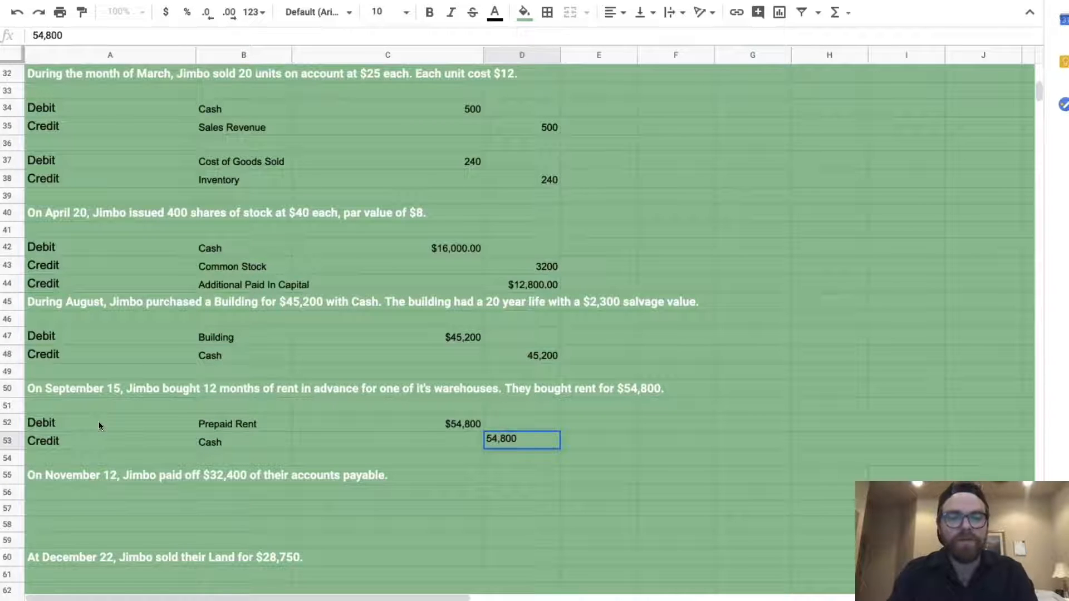
{"action": "key", "text": "Return"}
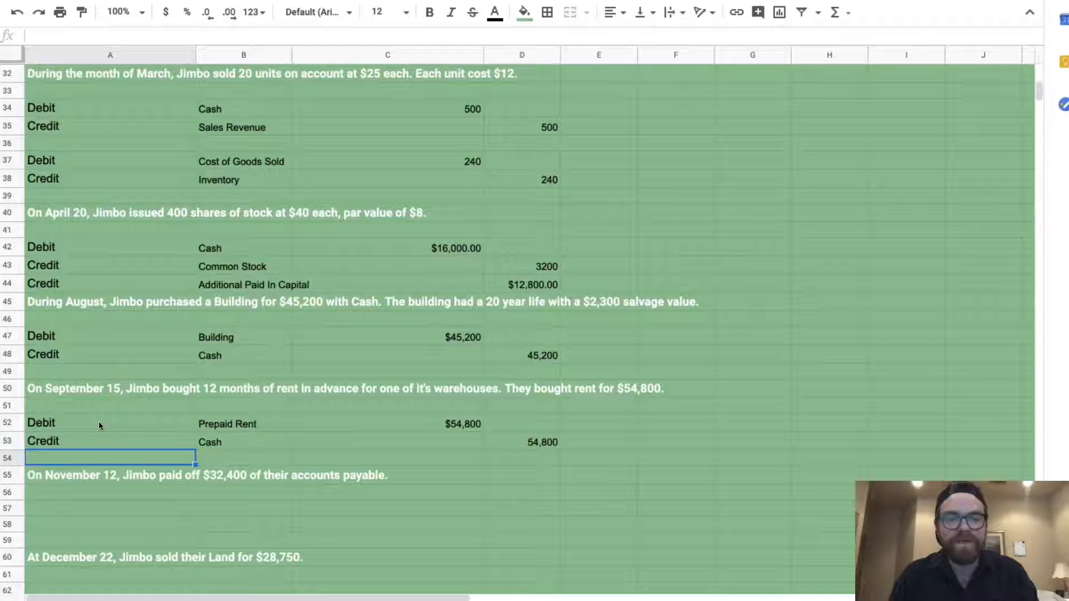
{"action": "scroll", "coordinate": [162, 487], "scroll_direction": "down", "scroll_amount": 2}
Enter the debit line in row 57: Debit, Accounts Payable, $32,400
{"action": "left_click", "coordinate": [85, 471]}
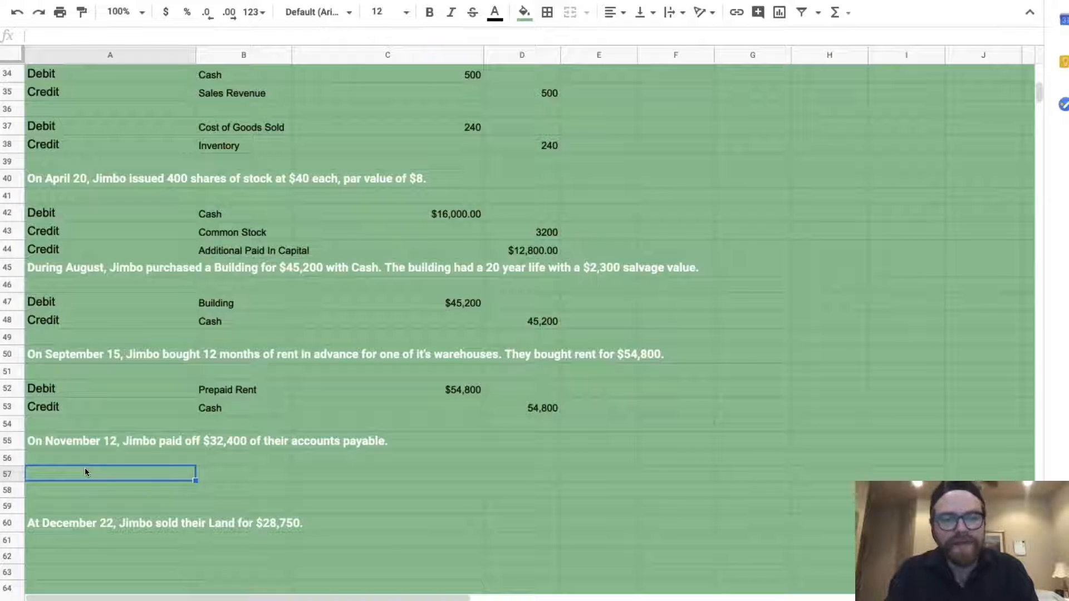
{"action": "type", "text": "Debit"}
{"action": "key", "text": "Tab"}
{"action": "type", "text": "Accounts Payable"}
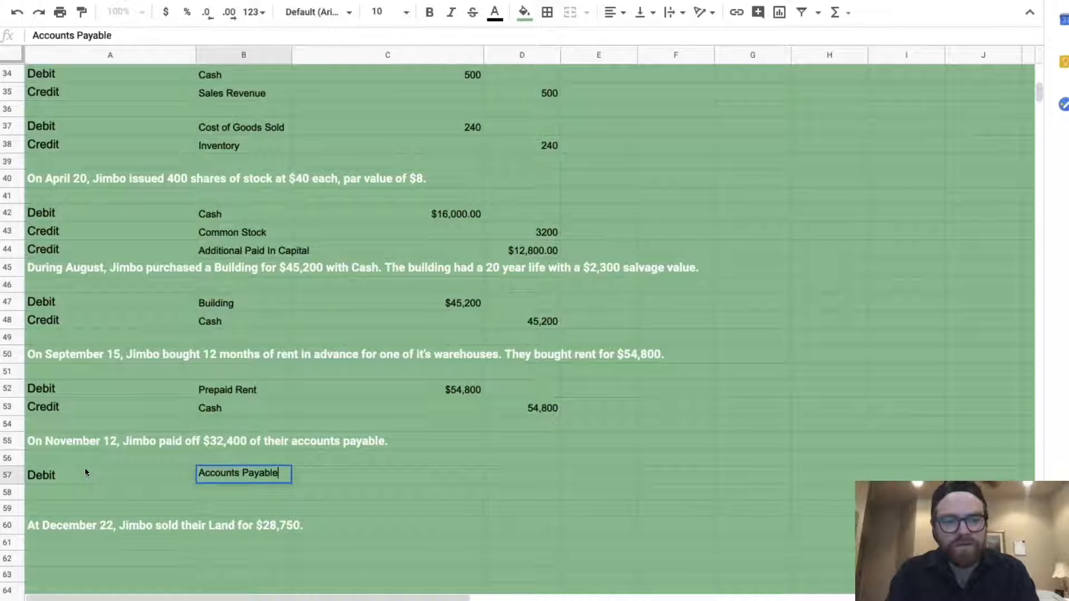
{"action": "key", "text": "Tab"}
{"action": "type", "text": "$32,400"}
{"action": "key", "text": "Return"}
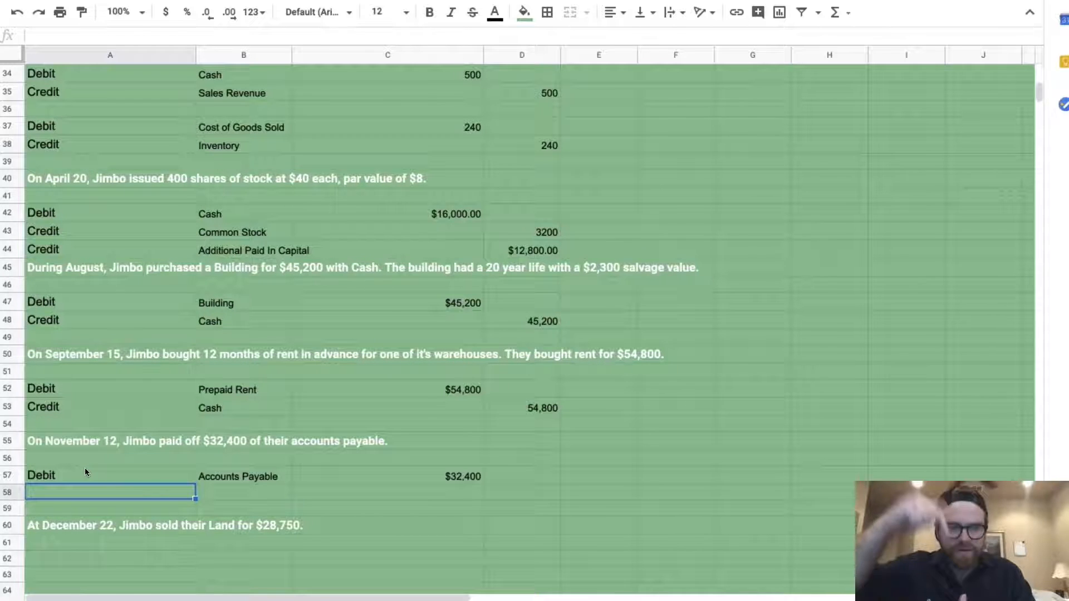
Enter the credit line in row 58: Credit, Cash, 32,400 in column D
{"action": "type", "text": "Credit"}
{"action": "key", "text": "Tab"}
{"action": "type", "text": "Cash"}
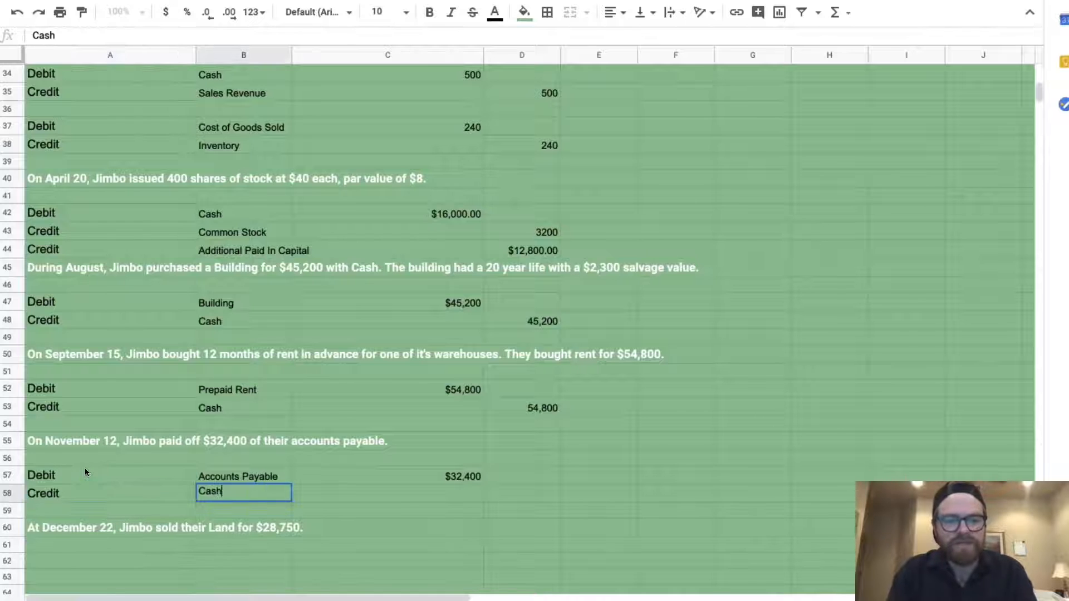
{"action": "key", "text": "Tab"}
{"action": "key", "text": "Tab"}
{"action": "type", "text": "32,400"}
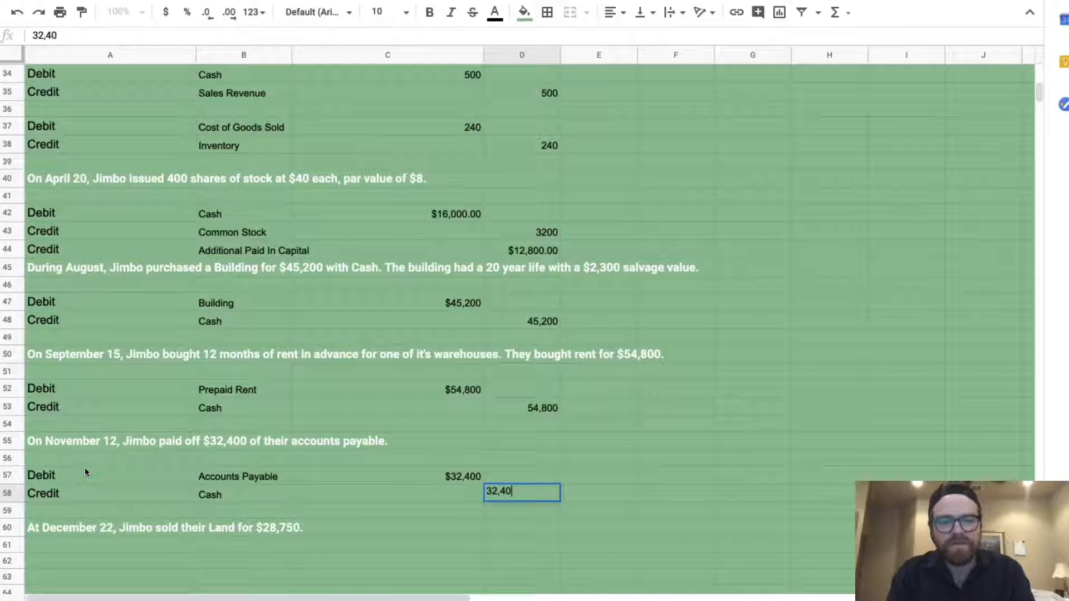
{"action": "key", "text": "Return"}
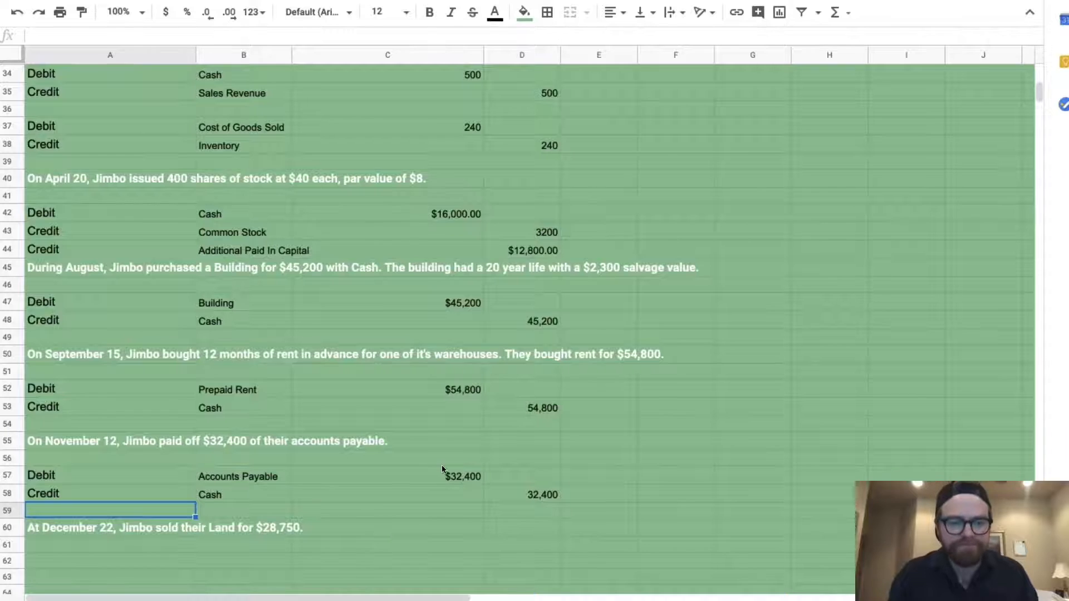
{"action": "scroll", "coordinate": [442, 468], "scroll_direction": "down", "scroll_amount": 3}
{"action": "left_click", "coordinate": [114, 436]}
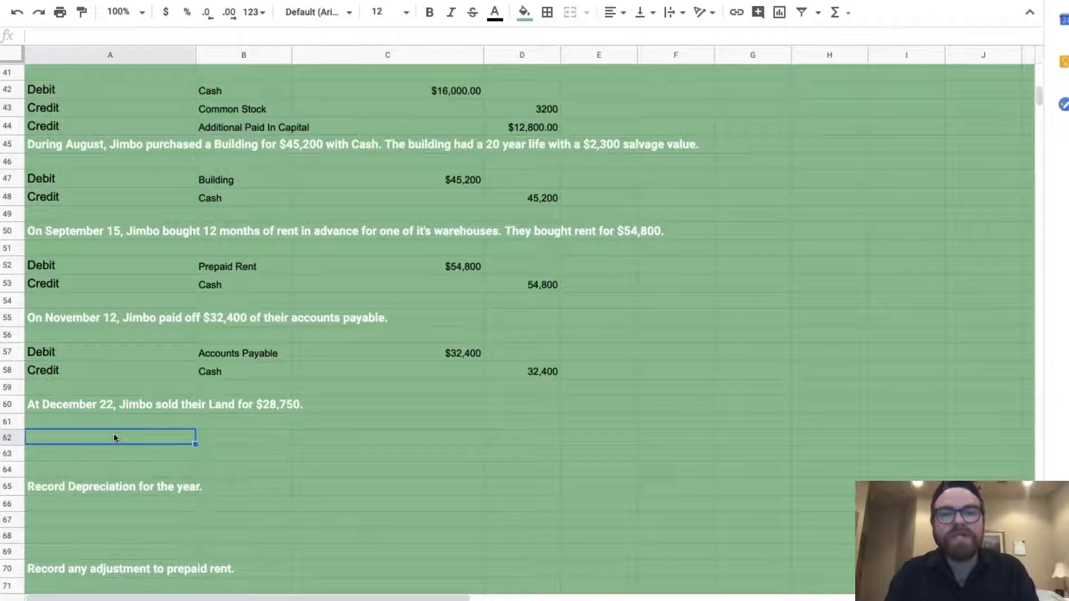
Enter the land-sale line debiting Cash $28,750 in row 62
{"action": "type", "text": "Debit"}
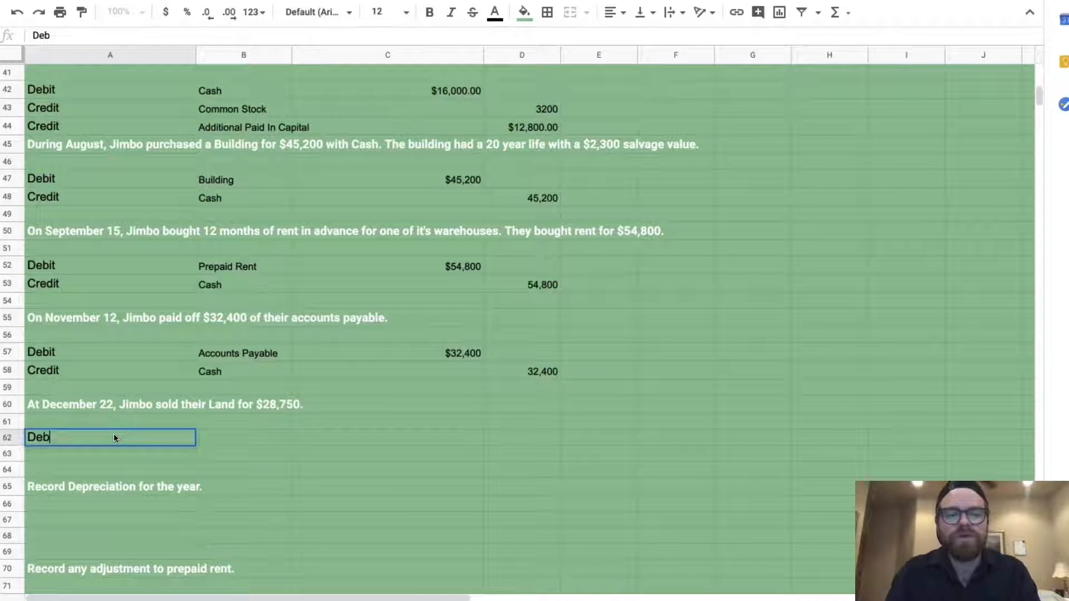
{"action": "key", "text": "Tab"}
{"action": "type", "text": "Cash"}
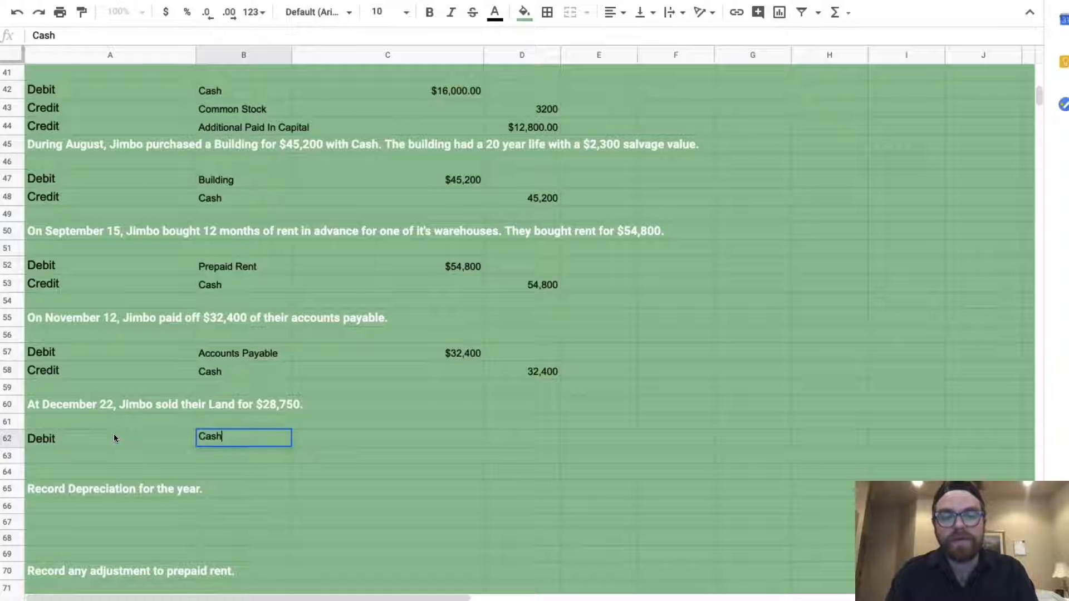
{"action": "key", "text": "Tab"}
{"action": "type", "text": "$28,750"}
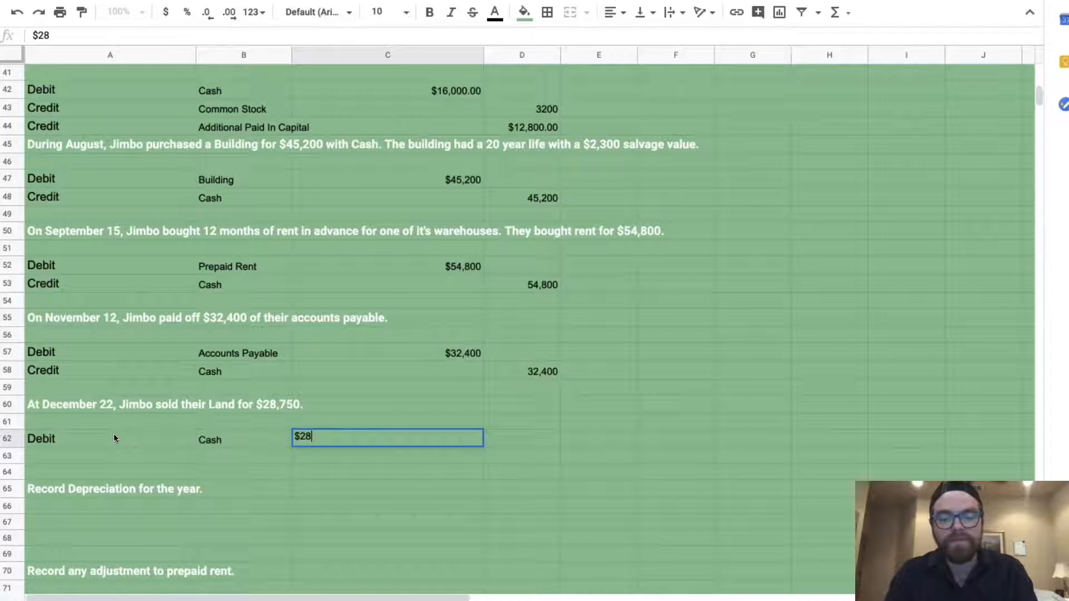
{"action": "key", "text": "BackSpace"}
{"action": "key", "text": "BackSpace"}
{"action": "type", "text": "50"}
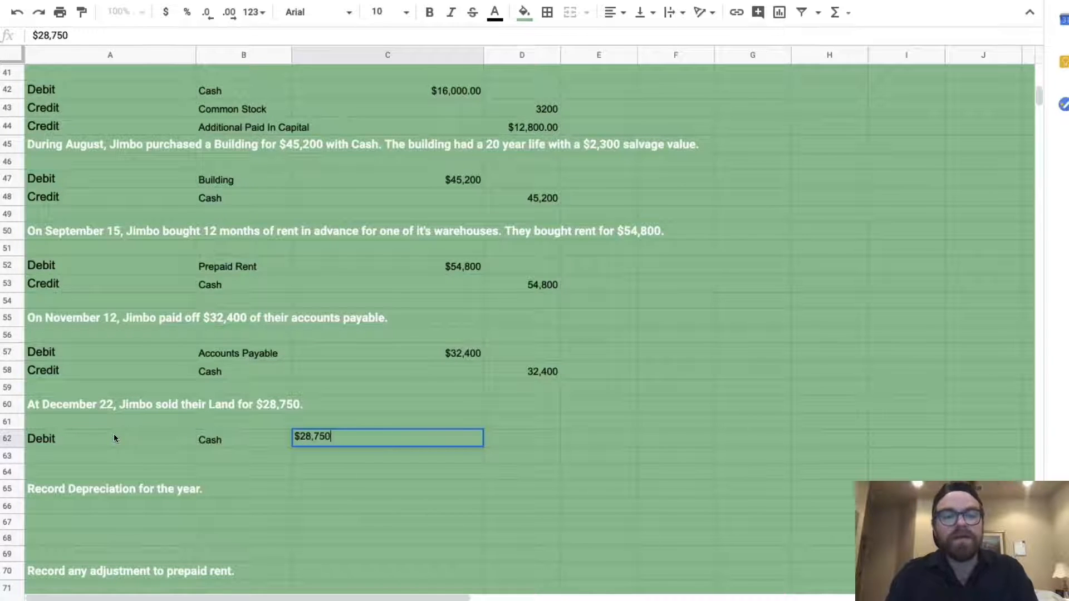
{"action": "key", "text": "Return"}
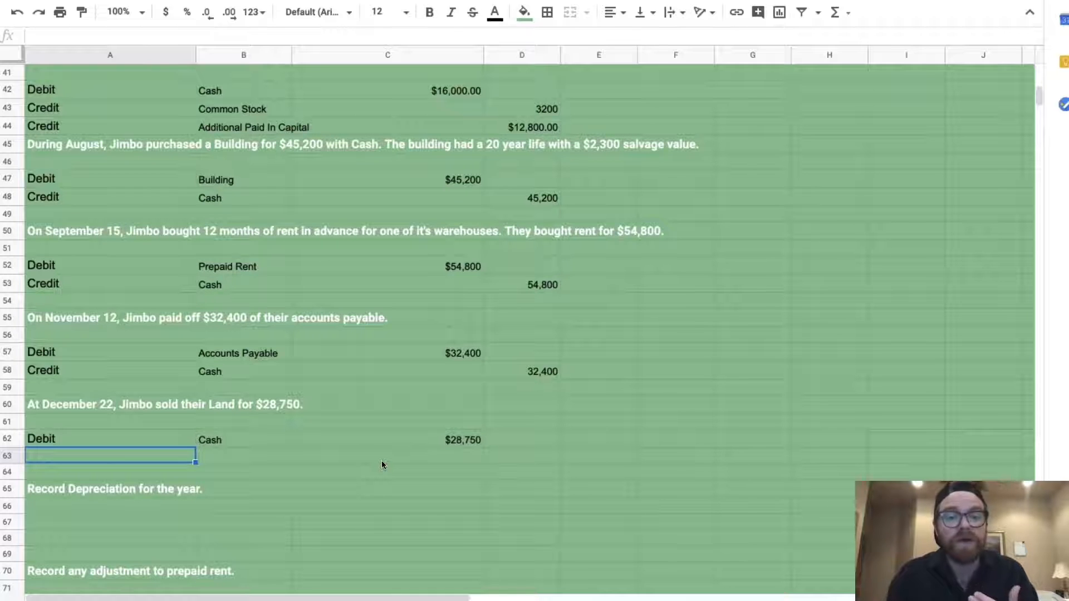
Add a Debit line for Loss on Sale in row 63
{"action": "scroll", "coordinate": [405, 406], "scroll_direction": "up", "scroll_amount": 15}
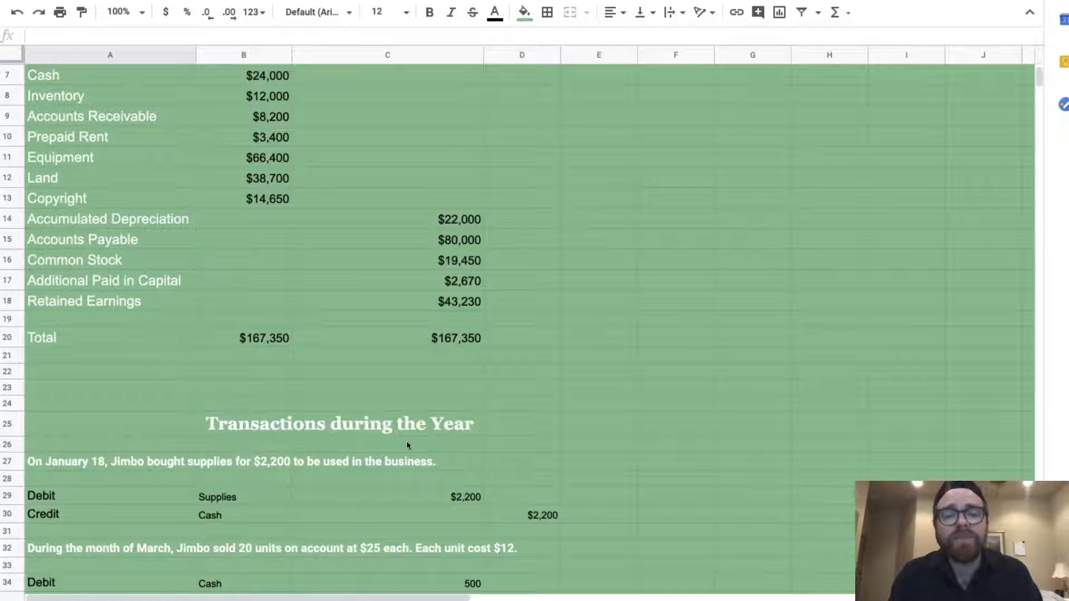
{"action": "scroll", "coordinate": [407, 442], "scroll_direction": "down", "scroll_amount": 8}
{"action": "scroll", "coordinate": [407, 442], "scroll_direction": "down", "scroll_amount": 5}
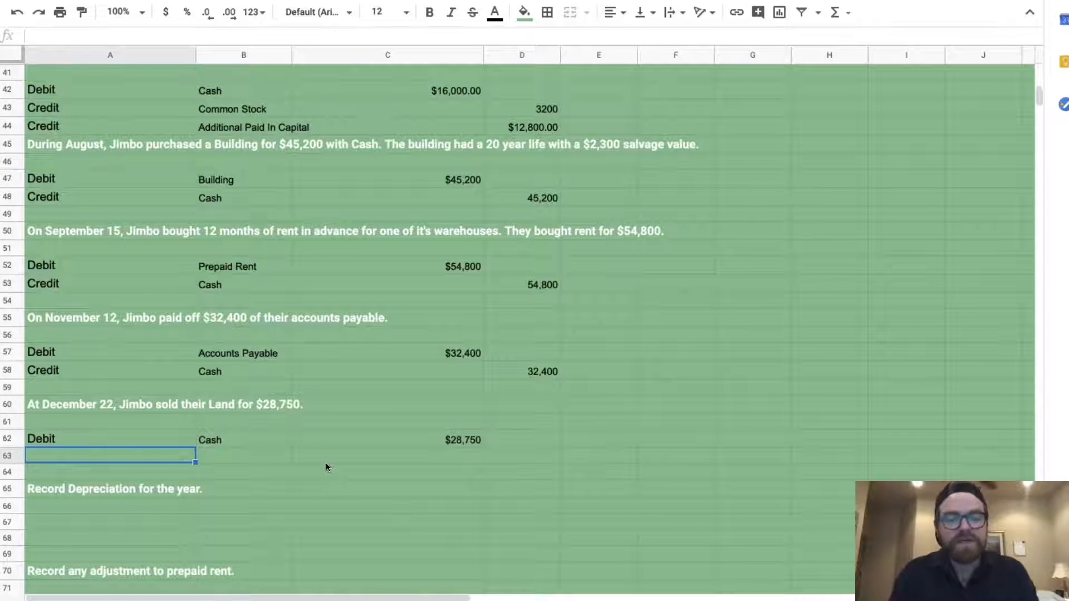
{"action": "type", "text": "Debit"}
{"action": "key", "text": "Tab"}
{"action": "type", "text": "Loss on Sale"}
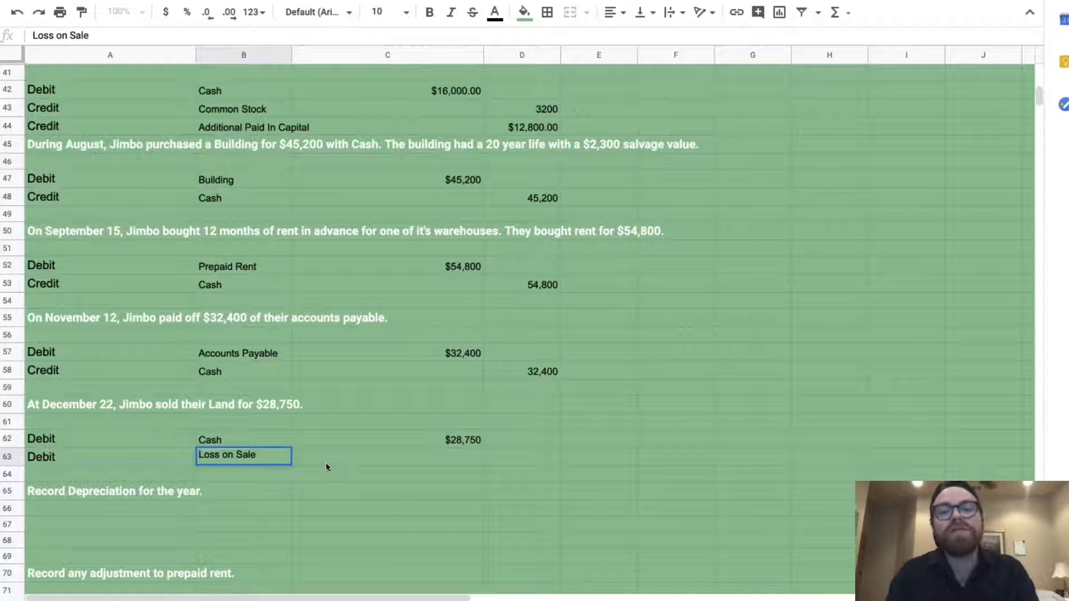
{"action": "key", "text": "Tab"}
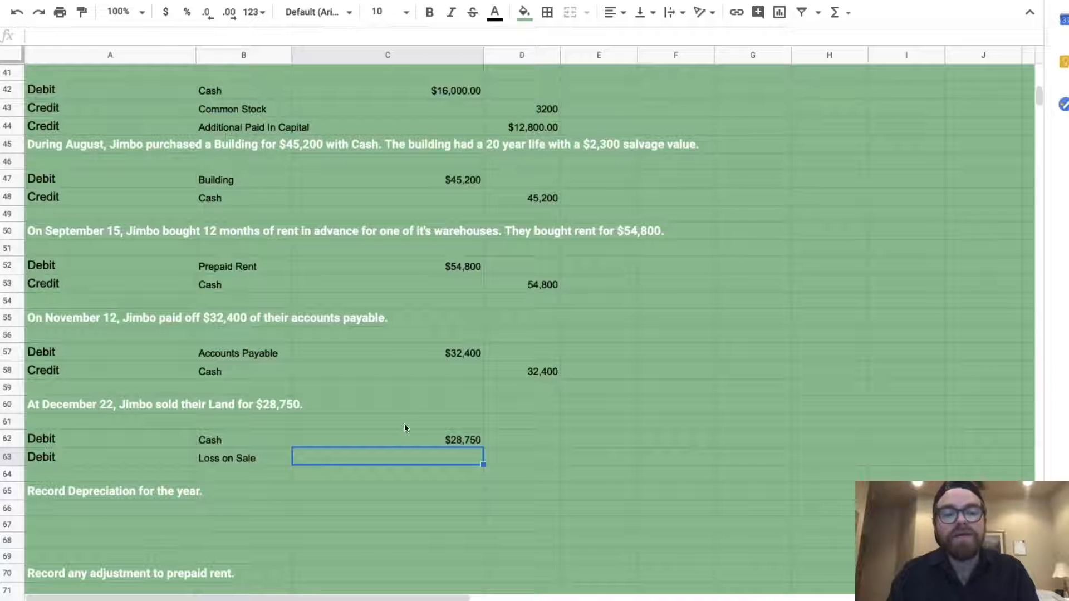
Check the Cash received and the Land balance in B12, then select the Loss on Sale amount cell
{"action": "left_click", "coordinate": [413, 438]}
{"action": "scroll", "coordinate": [413, 438], "scroll_direction": "up", "scroll_amount": 10}
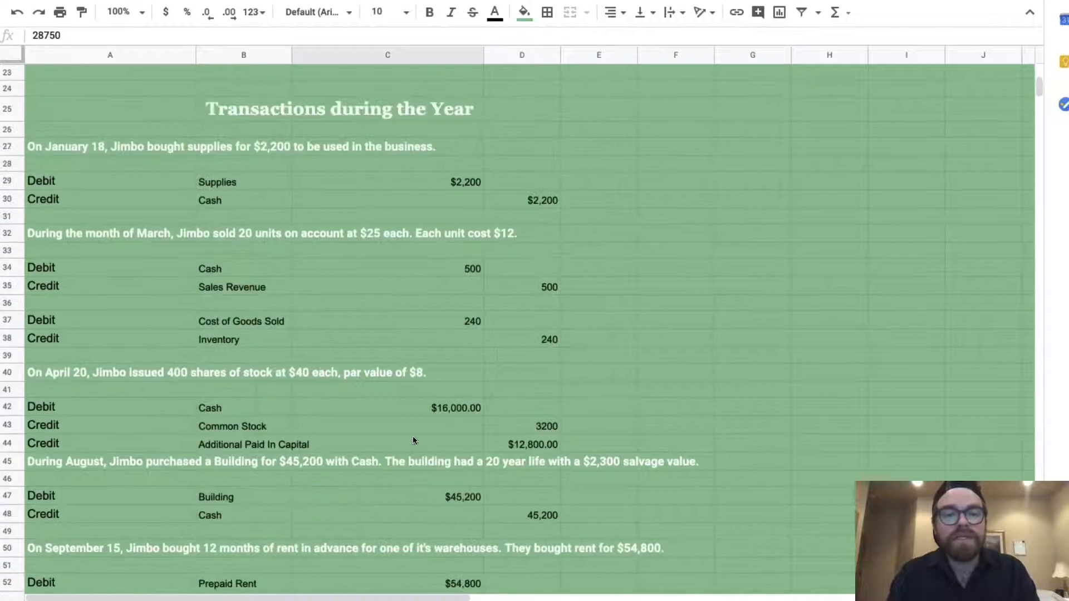
{"action": "scroll", "coordinate": [412, 436], "scroll_direction": "up", "scroll_amount": 1}
{"action": "left_click", "coordinate": [250, 219]}
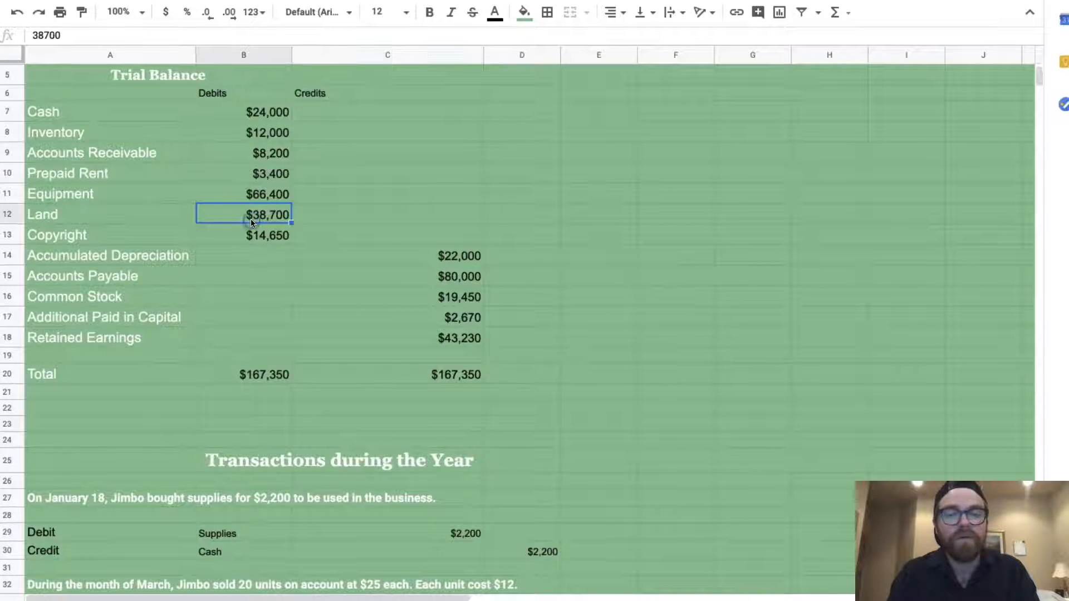
{"action": "scroll", "coordinate": [382, 328], "scroll_direction": "down", "scroll_amount": 10}
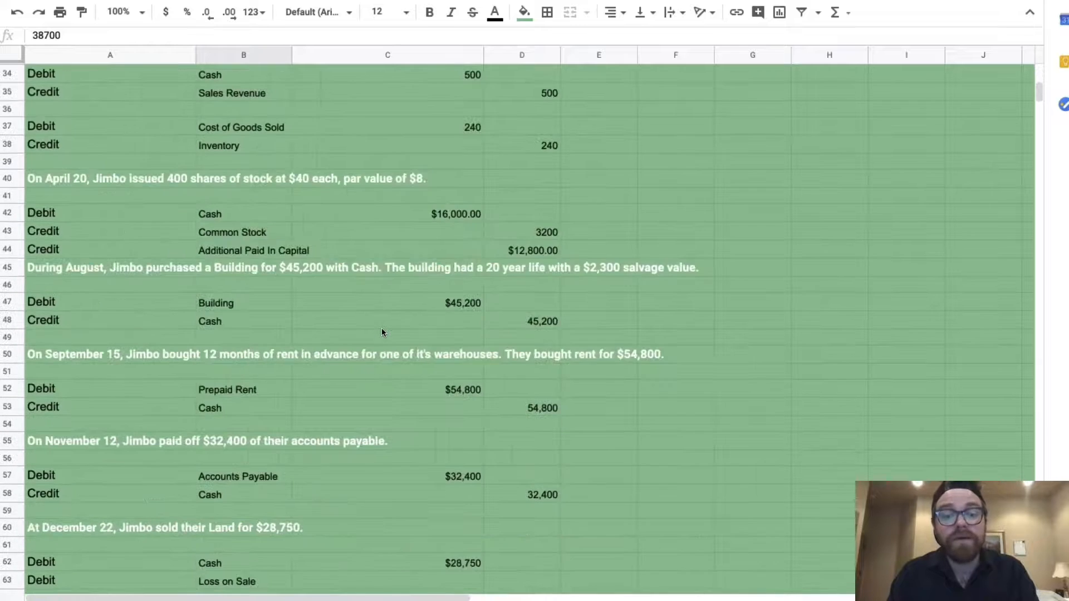
{"action": "scroll", "coordinate": [382, 332], "scroll_direction": "down", "scroll_amount": 1}
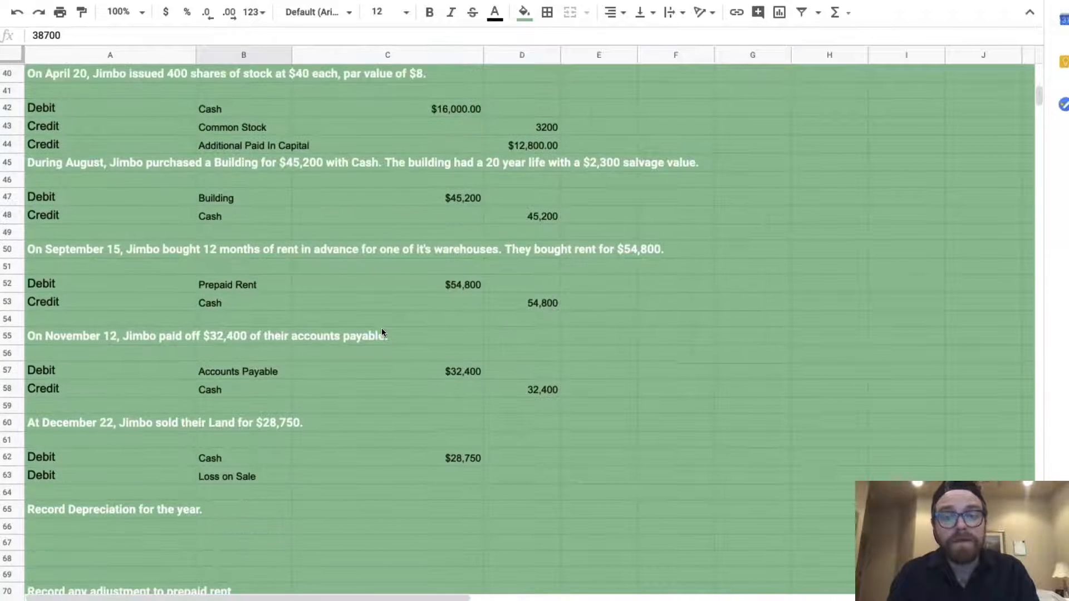
{"action": "left_click", "coordinate": [438, 482]}
Compute the Loss on Sale as =(B12-C62), giving $9,950
{"action": "type", "text": "=("}
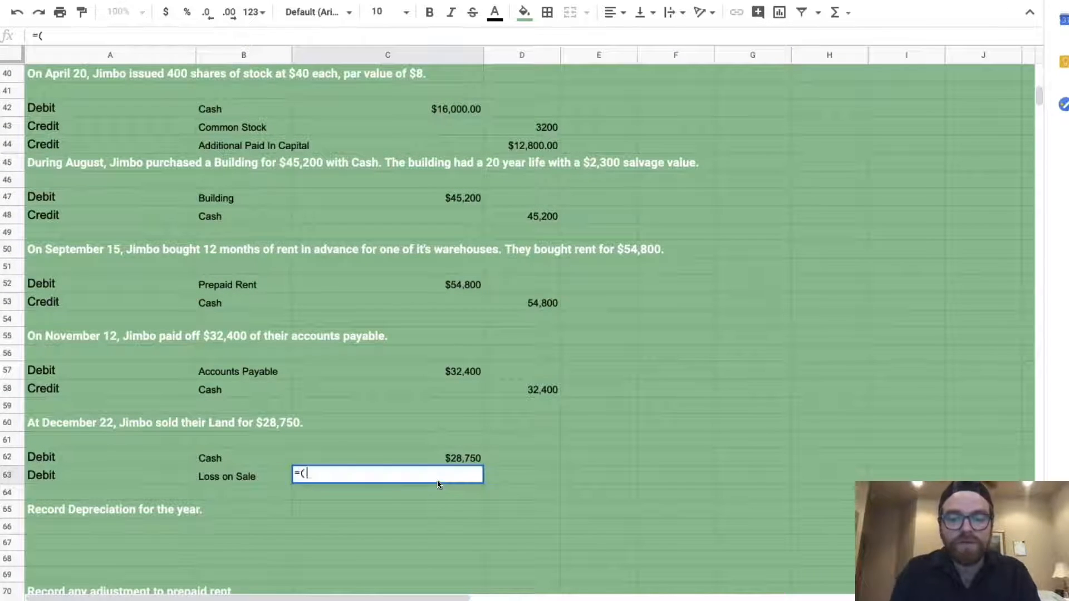
{"action": "scroll", "coordinate": [392, 366], "scroll_direction": "up", "scroll_amount": 10}
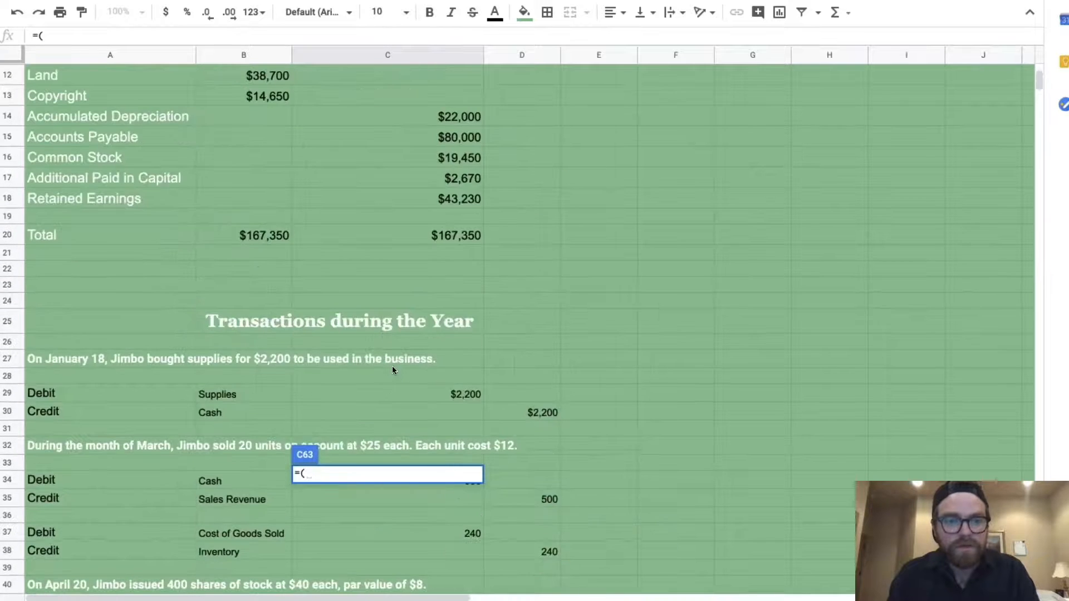
{"action": "left_click", "coordinate": [275, 176]}
{"action": "type", "text": "-"}
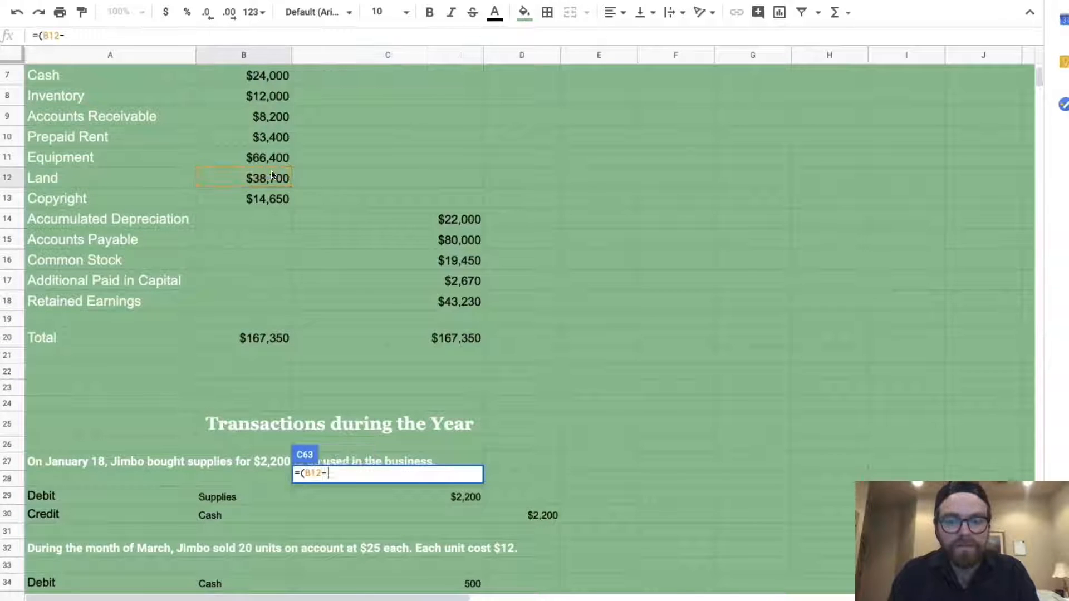
{"action": "scroll", "coordinate": [416, 321], "scroll_direction": "down", "scroll_amount": 12}
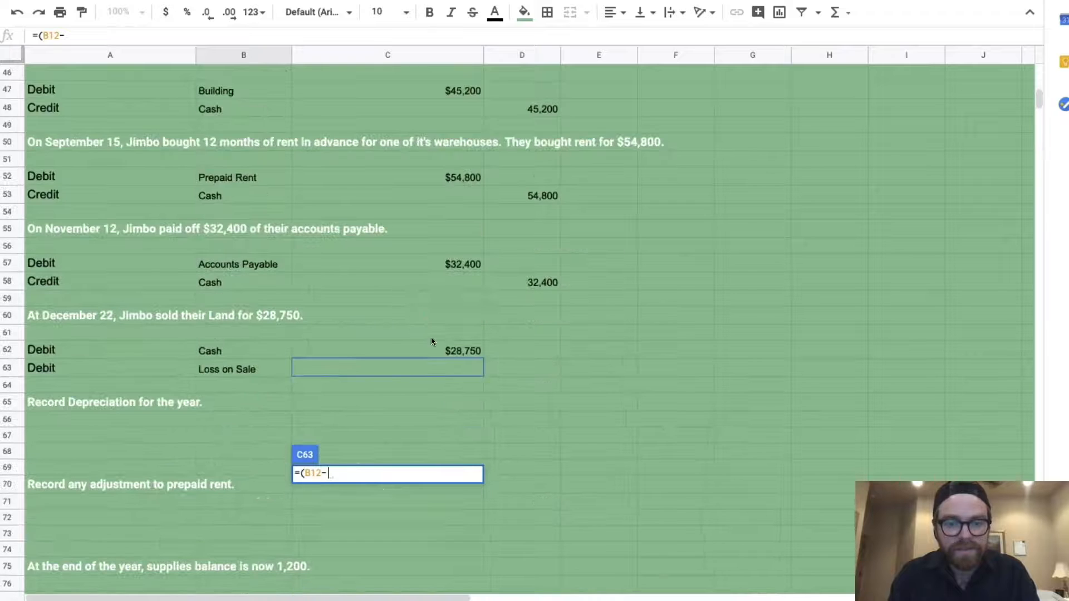
{"action": "left_click", "coordinate": [434, 350]}
{"action": "type", "text": ")"}
{"action": "key", "text": "Return"}
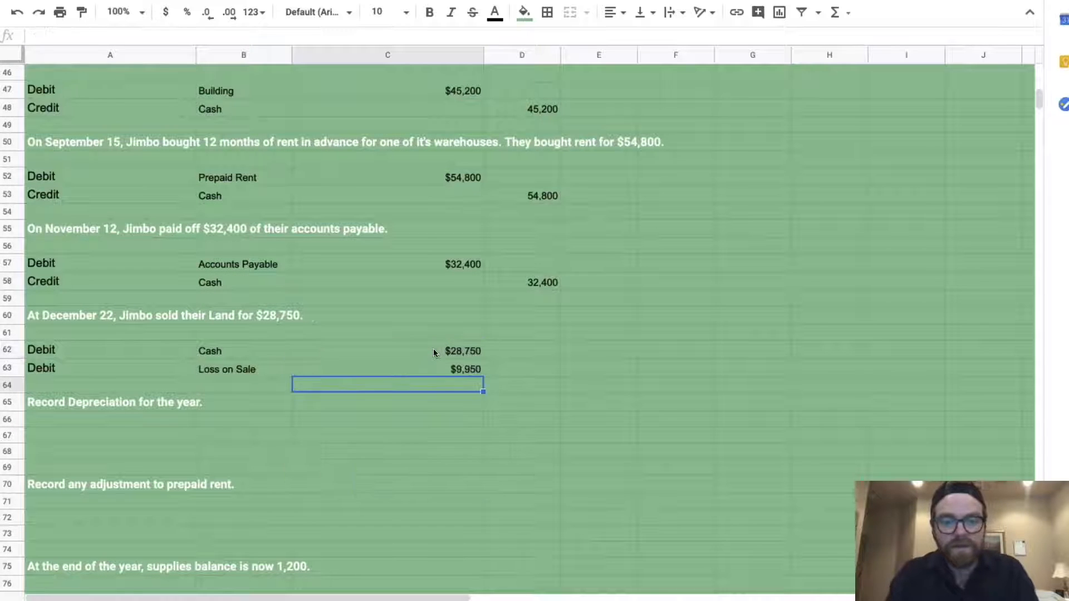
Add a Credit line for Land in row 64
{"action": "left_click", "coordinate": [159, 383]}
{"action": "type", "text": "Credit"}
{"action": "key", "text": "Tab"}
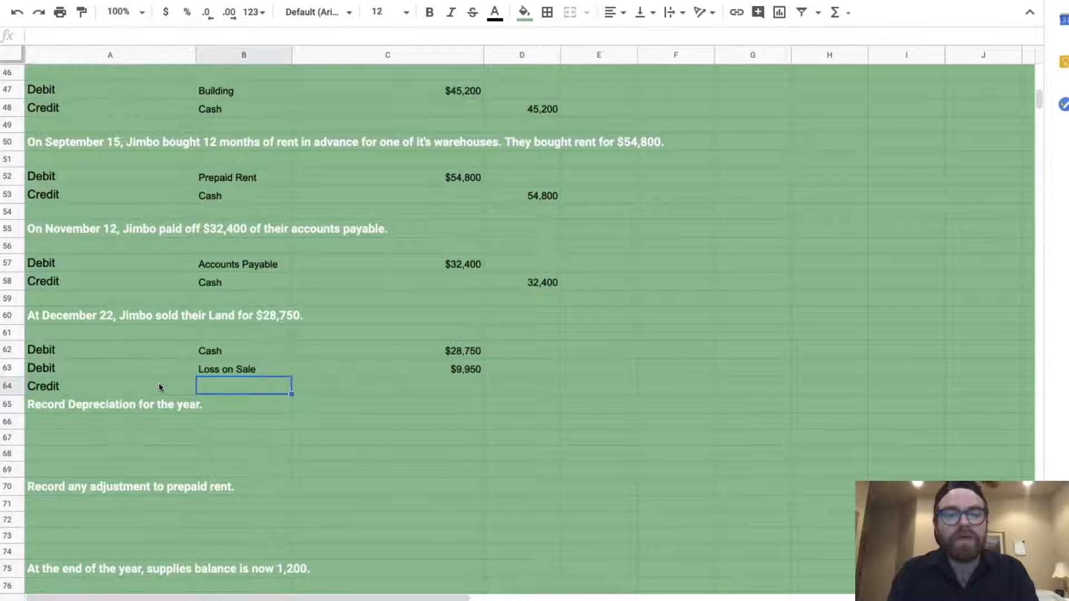
{"action": "type", "text": "Land"}
{"action": "key", "text": "Tab"}
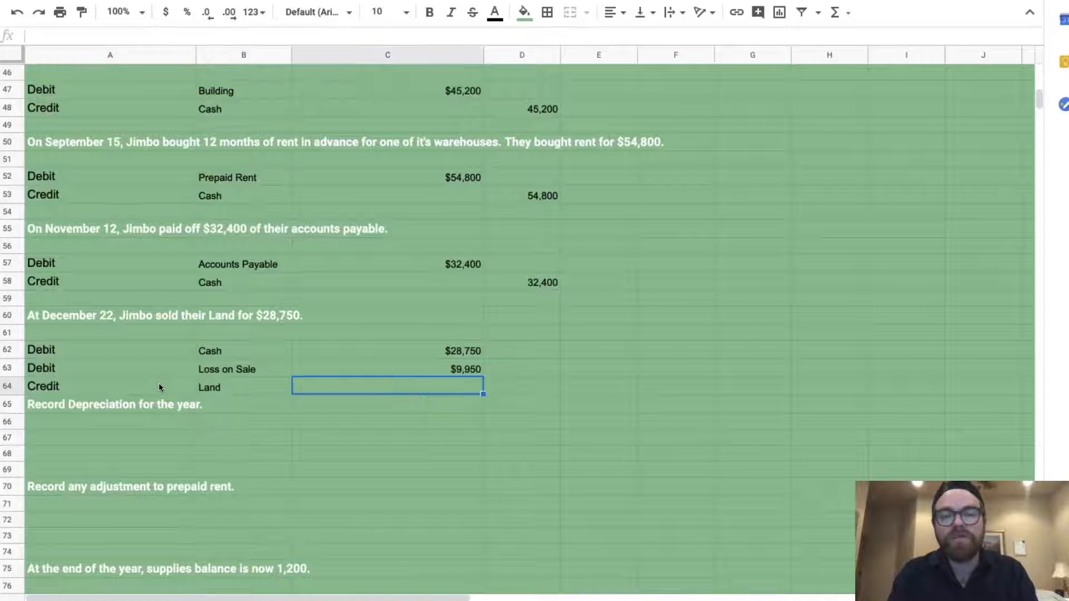
{"action": "key", "text": "Tab"}
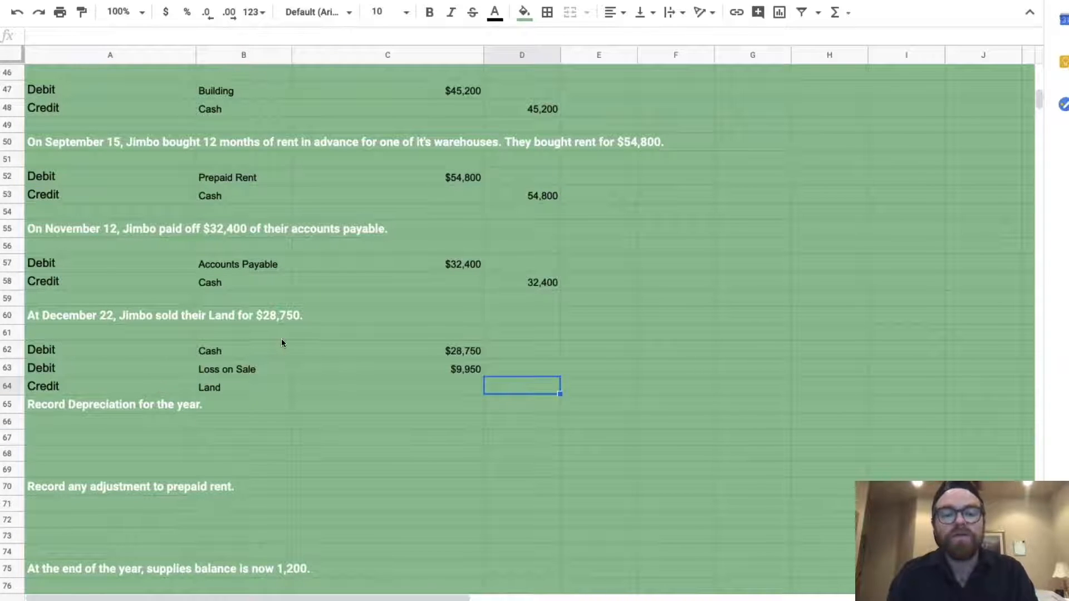
Enter the Land credit as =(C62+C63), giving $38,700
{"action": "type", "text": "=("}
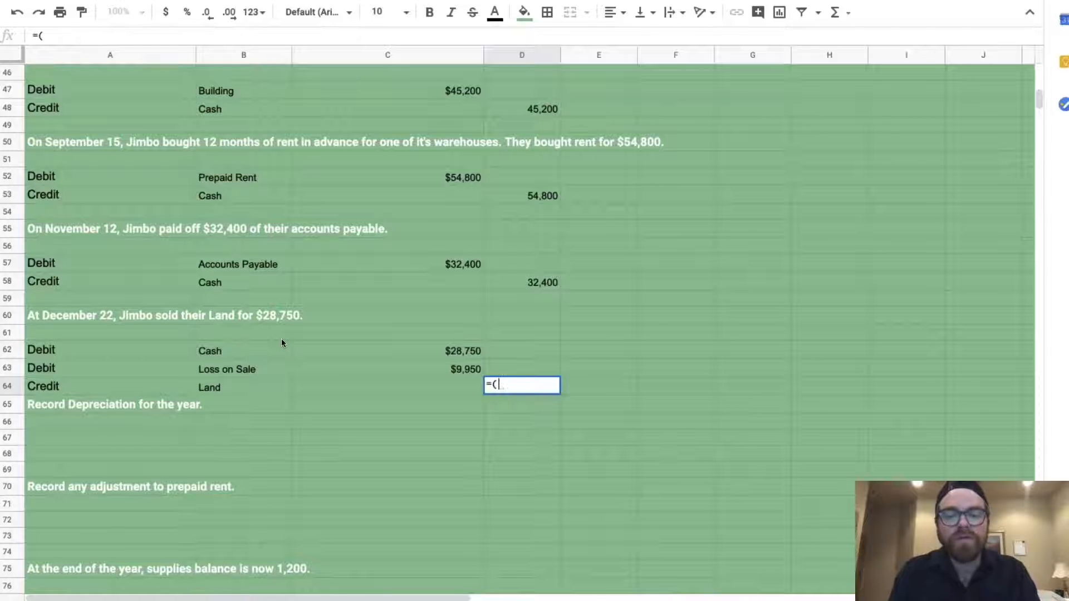
{"action": "left_click", "coordinate": [433, 346]}
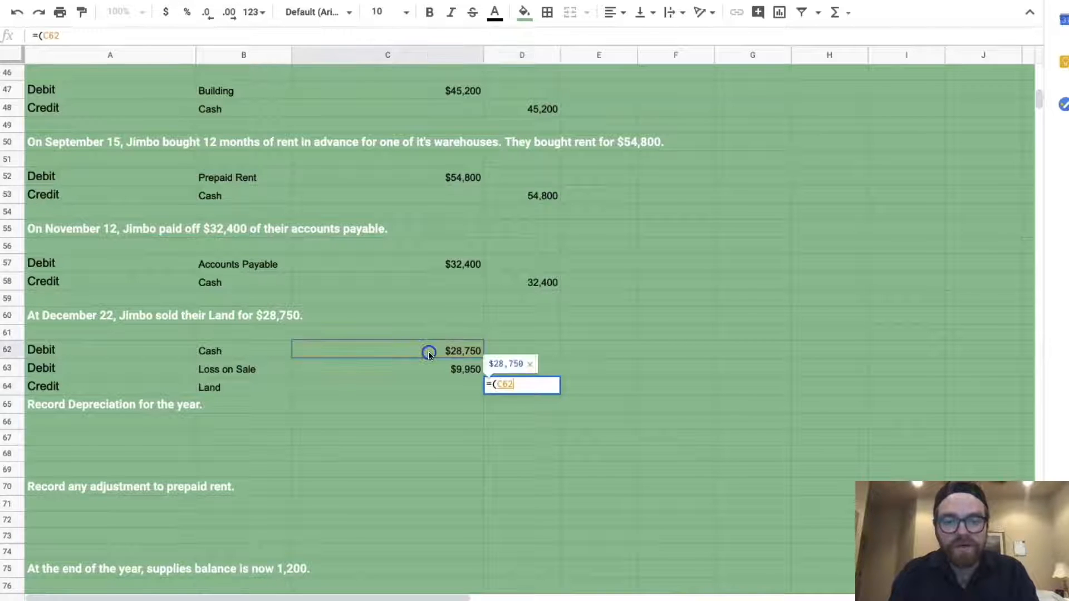
{"action": "type", "text": "+"}
{"action": "left_click", "coordinate": [471, 371]}
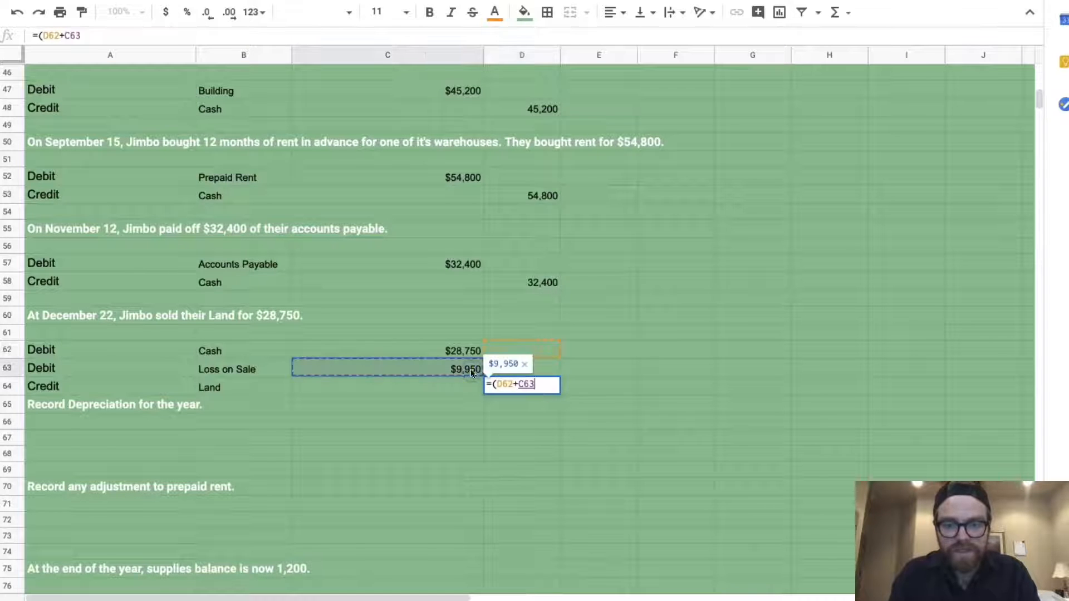
{"action": "left_click", "coordinate": [450, 351]}
{"action": "key", "text": "BackSpace"}
{"action": "key", "text": "BackSpace"}
{"action": "key", "text": "BackSpace"}
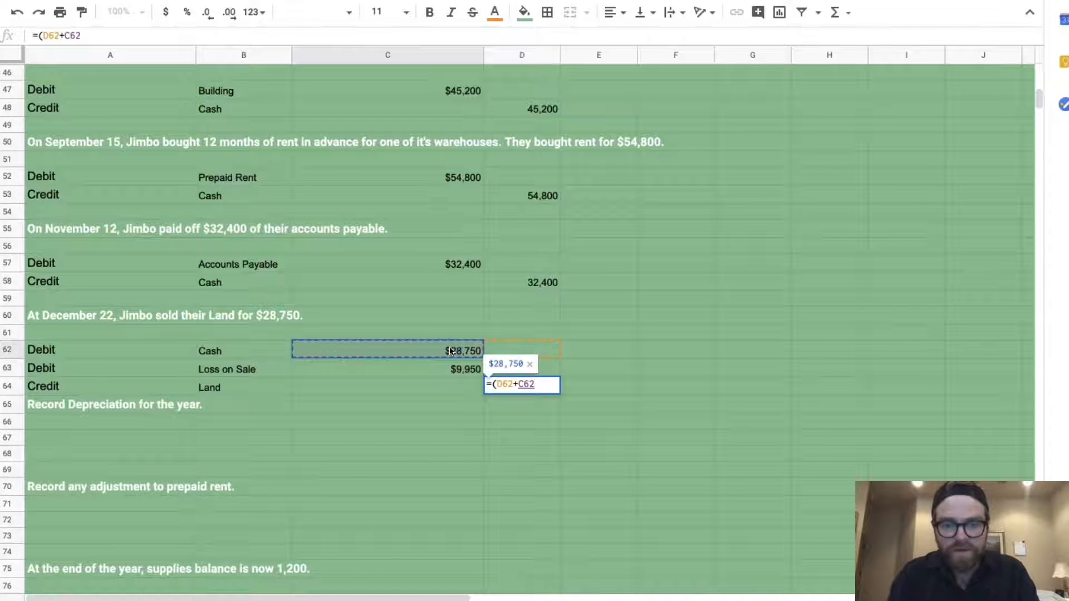
{"action": "key", "text": "BackSpace"}
{"action": "key", "text": "BackSpace"}
{"action": "key", "text": "BackSpace"}
{"action": "key", "text": "BackSpace"}
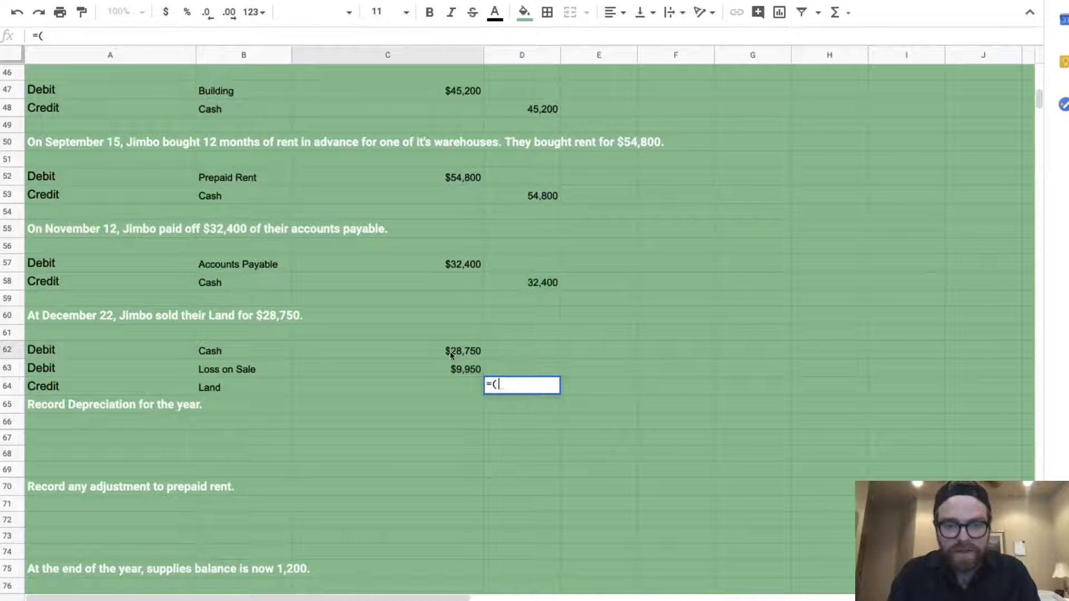
{"action": "left_click", "coordinate": [450, 352]}
{"action": "type", "text": "+"}
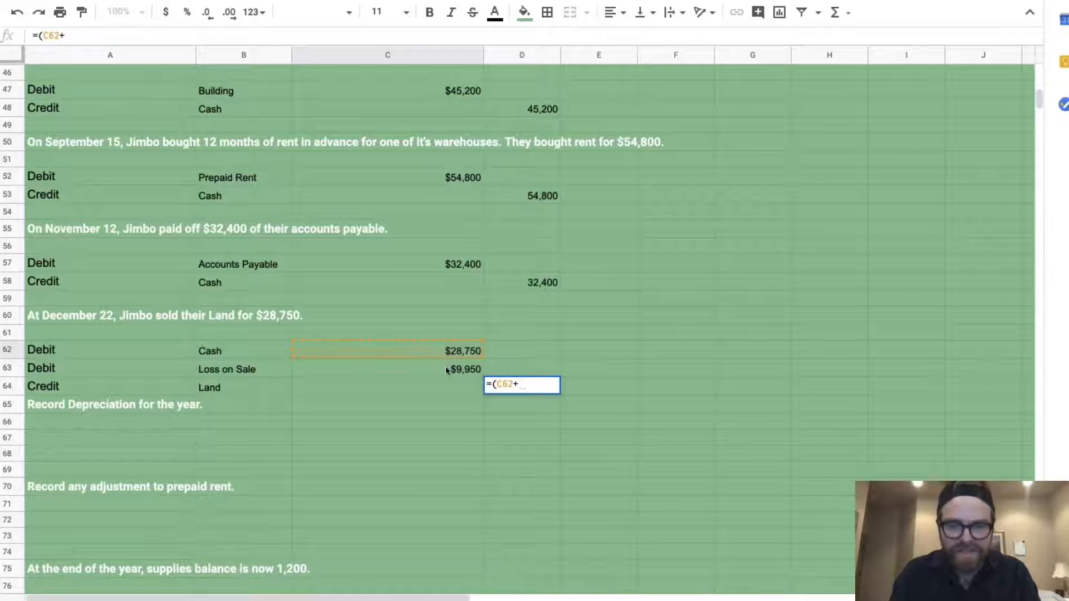
{"action": "left_click", "coordinate": [445, 367]}
{"action": "type", "text": ")"}
{"action": "key", "text": "Return"}
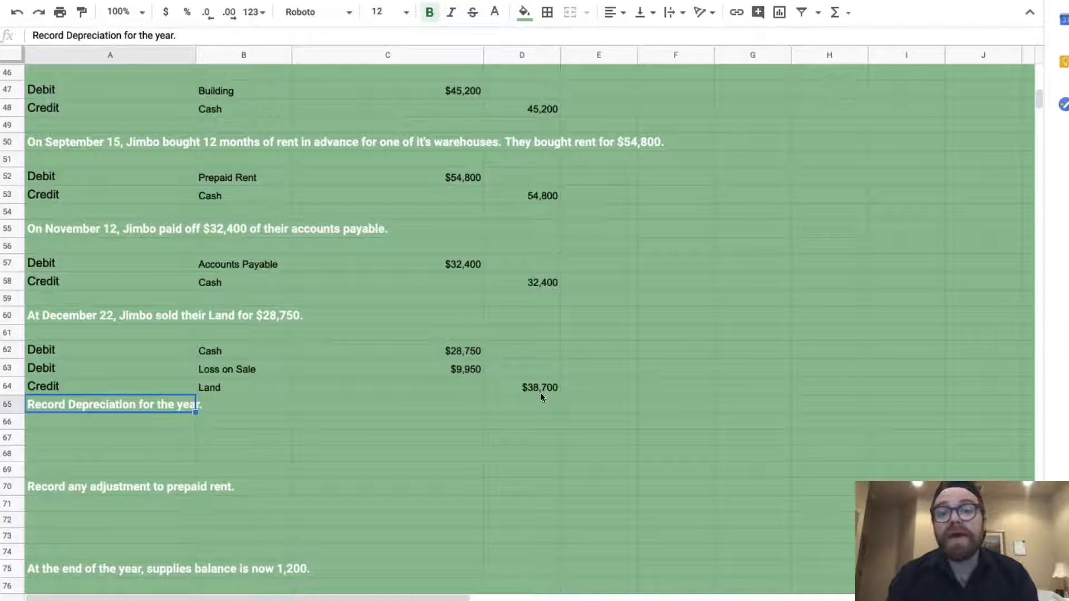
Type Debit and Depreciation Expense into A67:B67 to begin the year-end depreciation entry
{"action": "scroll", "coordinate": [333, 406], "scroll_direction": "down", "scroll_amount": 2}
{"action": "left_click", "coordinate": [104, 367]}
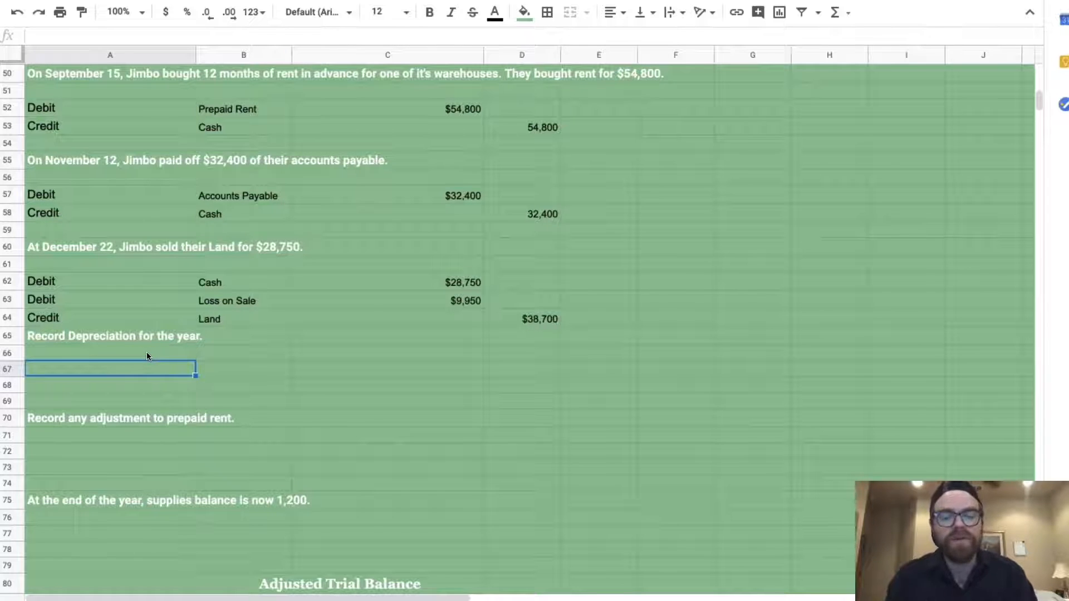
{"action": "type", "text": "Debit"}
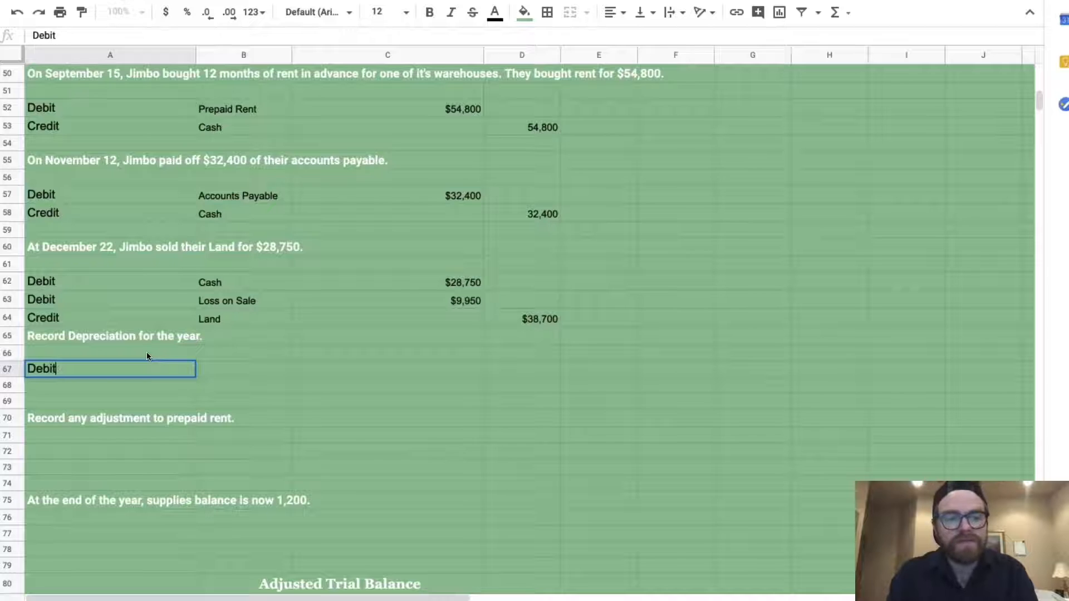
{"action": "key", "text": "Tab"}
{"action": "type", "text": "epreciation Expense"}
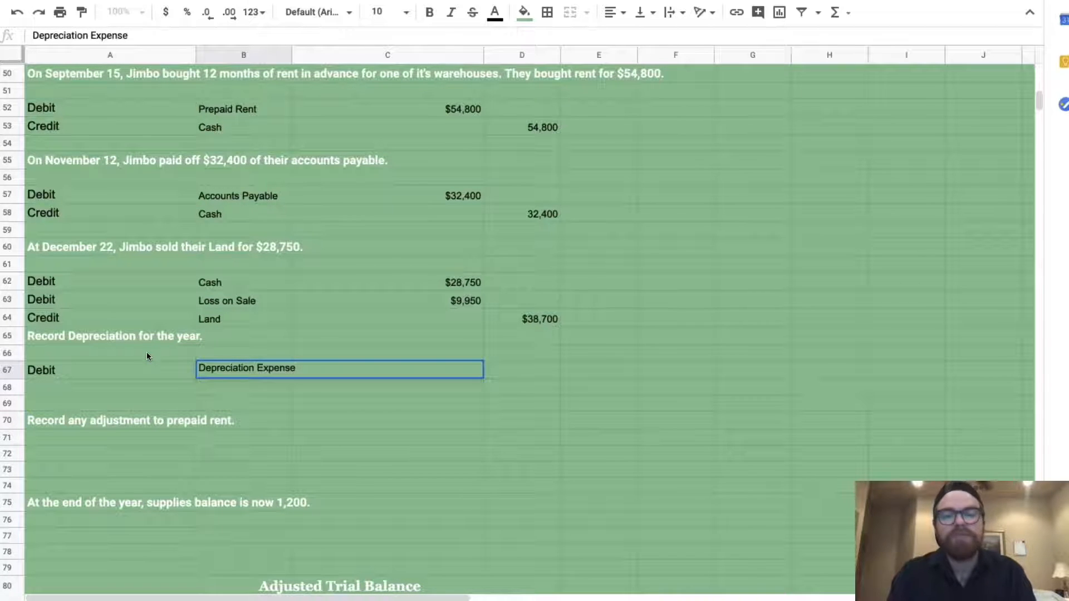
{"action": "left_click", "coordinate": [492, 369]}
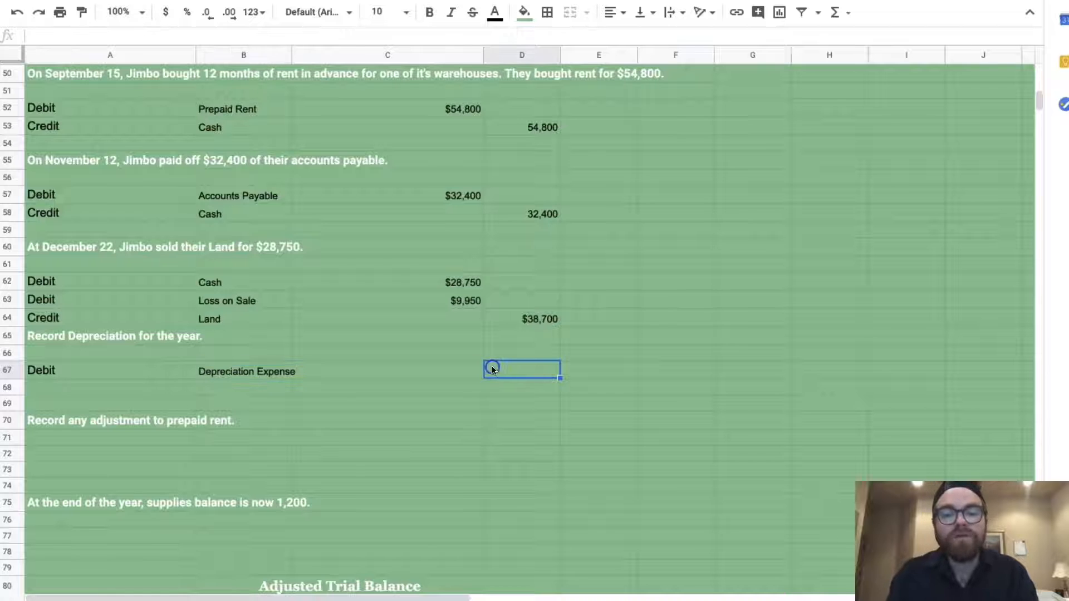
{"action": "left_click", "coordinate": [670, 367]}
Write 'EXPENSES ALWAYS DEBIT' in F67 and 'REVENUES ALWAYS CREDIT' in F68
{"action": "type", "text": "DEBIT"}
{"action": "key", "text": "BackSpace"}
{"action": "key", "text": "BackSpace"}
{"action": "key", "text": "BackSpace"}
{"action": "key", "text": "BackSpace"}
{"action": "key", "text": "BackSpace"}
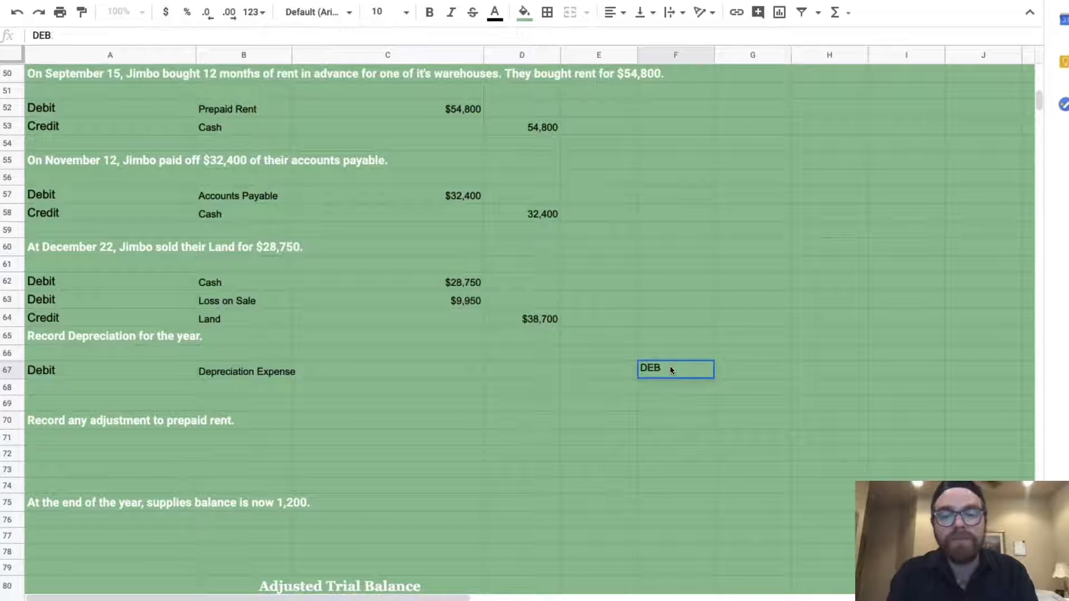
{"action": "type", "text": "EXPENS"}
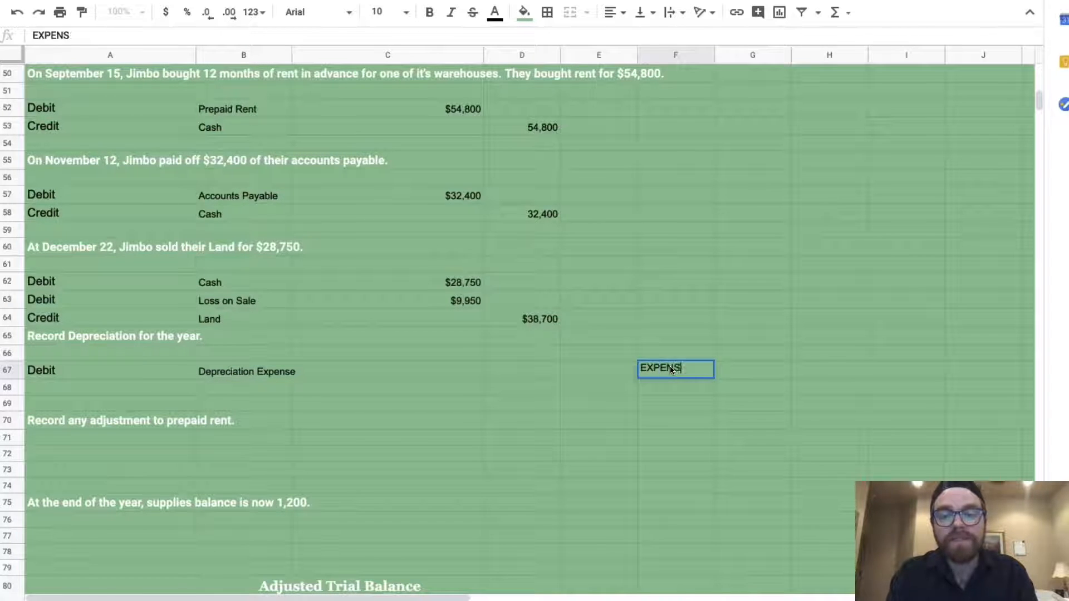
{"action": "type", "text": "ES ALWAYS DEBIT"}
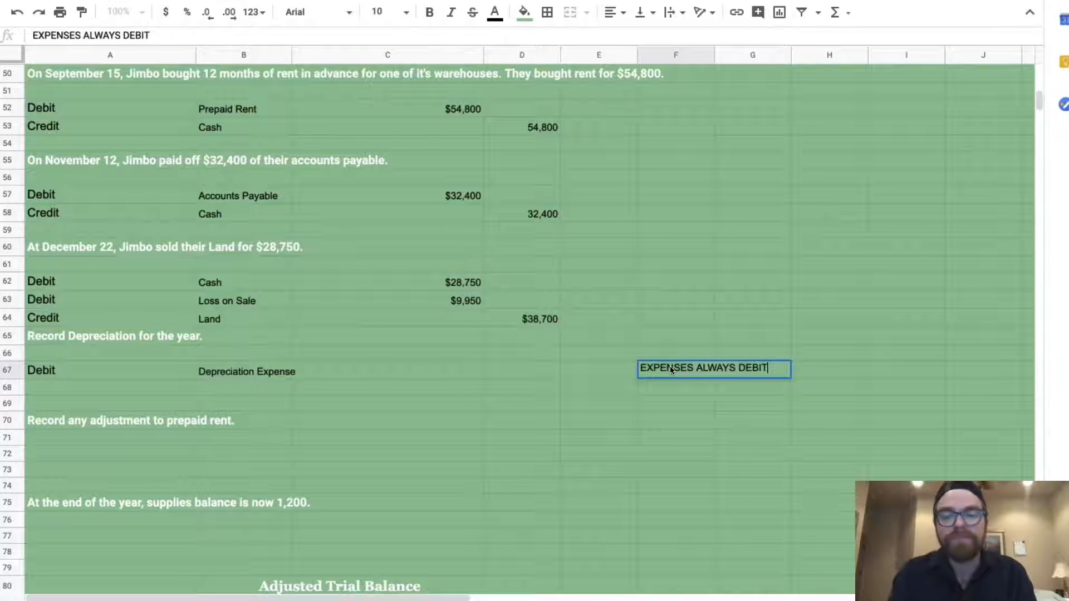
{"action": "left_click", "coordinate": [675, 388]}
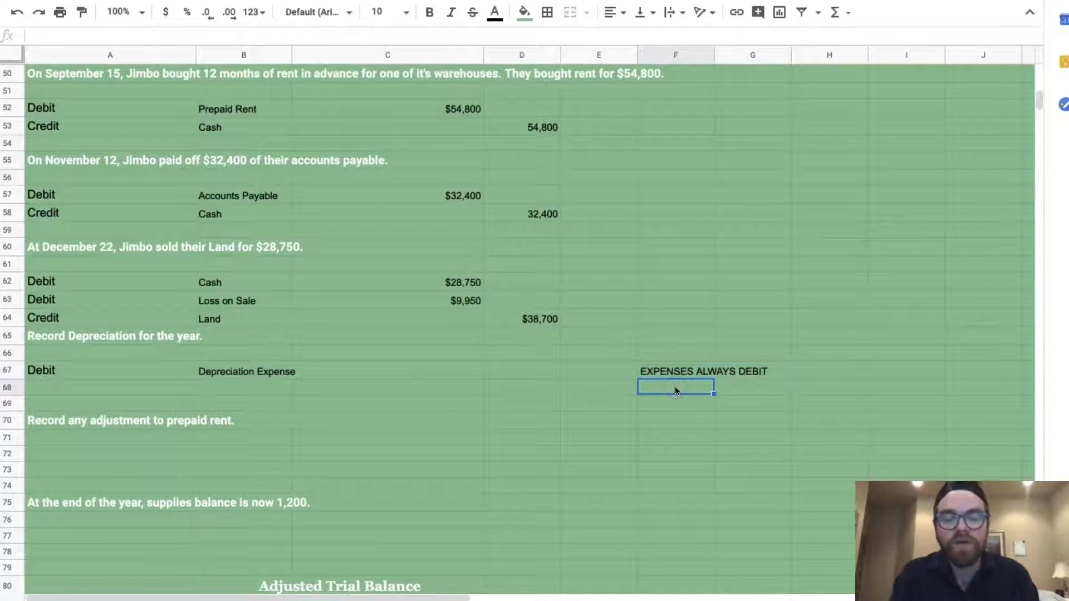
{"action": "type", "text": "REVENUES ALWAYS CREDIT"}
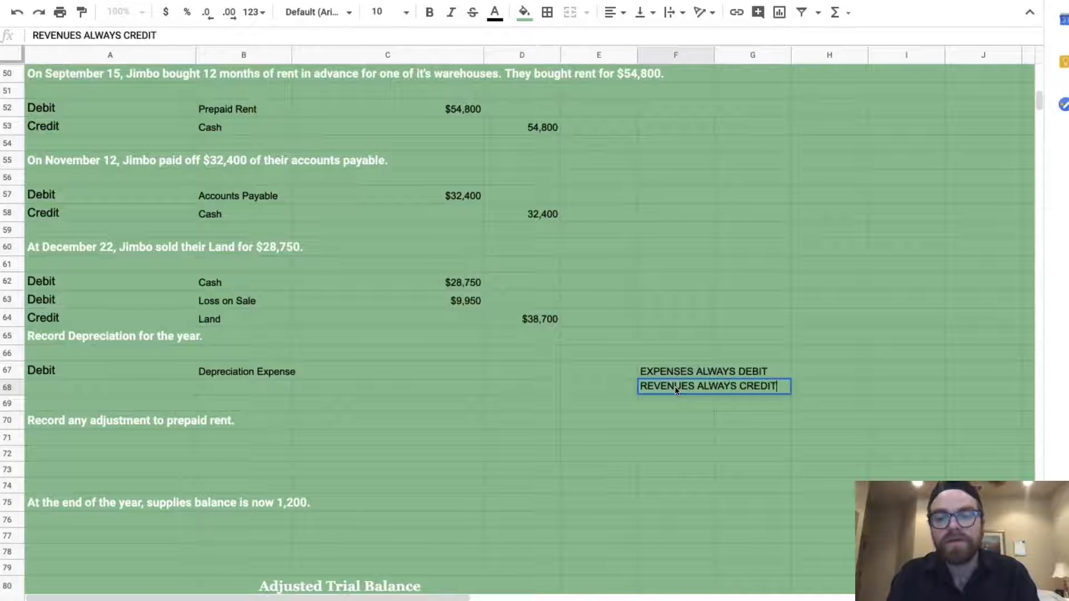
{"action": "key", "text": "Return"}
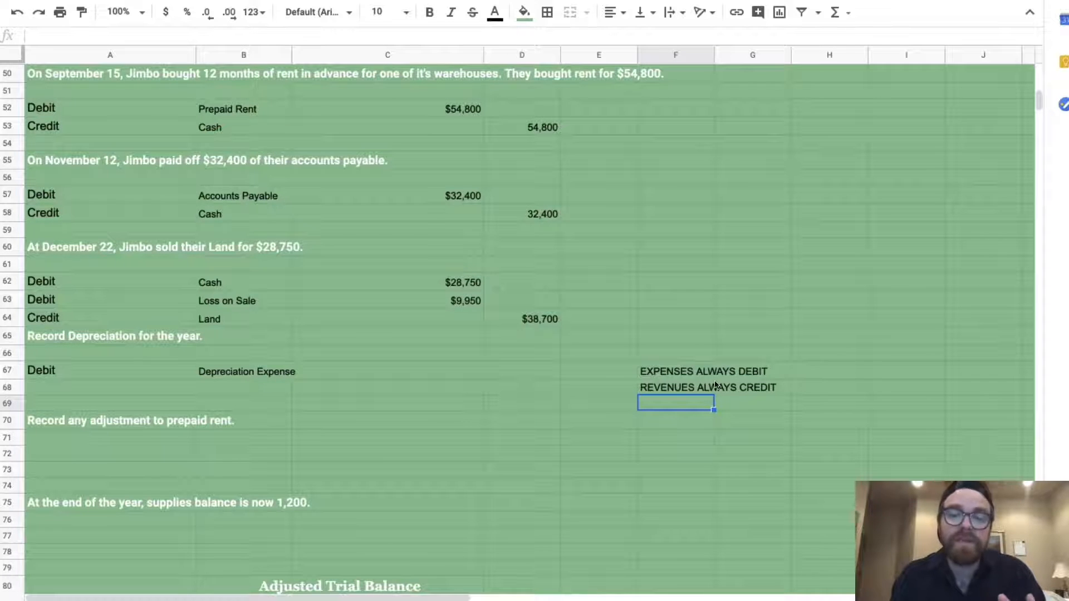
Widen column B and enter =(C47-2,300)/20 as the depreciation amount in C67
{"action": "left_click_drag", "start_coordinate": [292, 54], "coordinate": [314, 54]}
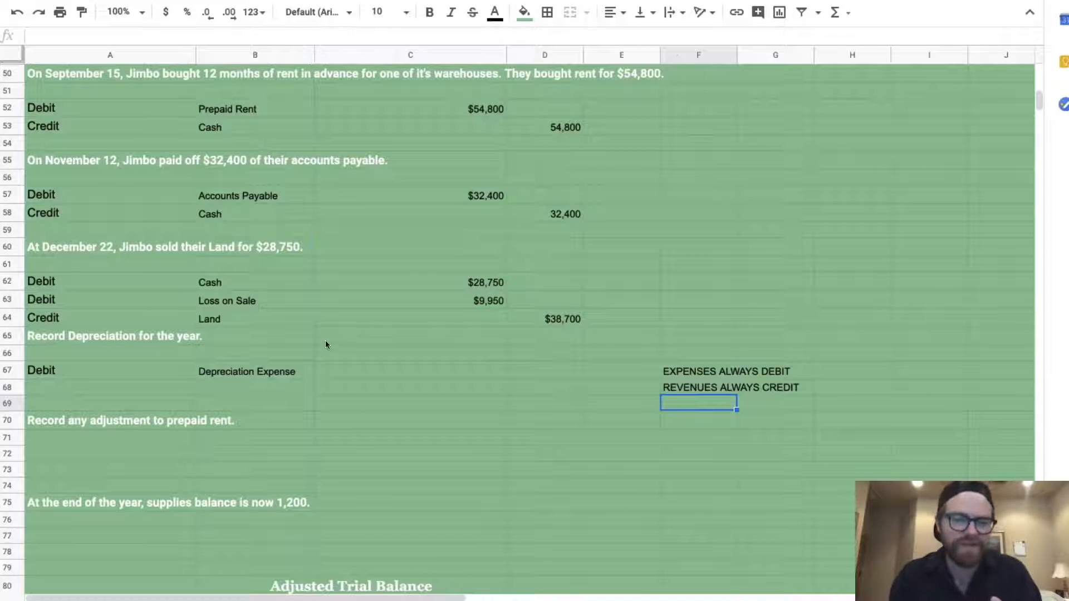
{"action": "left_click", "coordinate": [364, 377]}
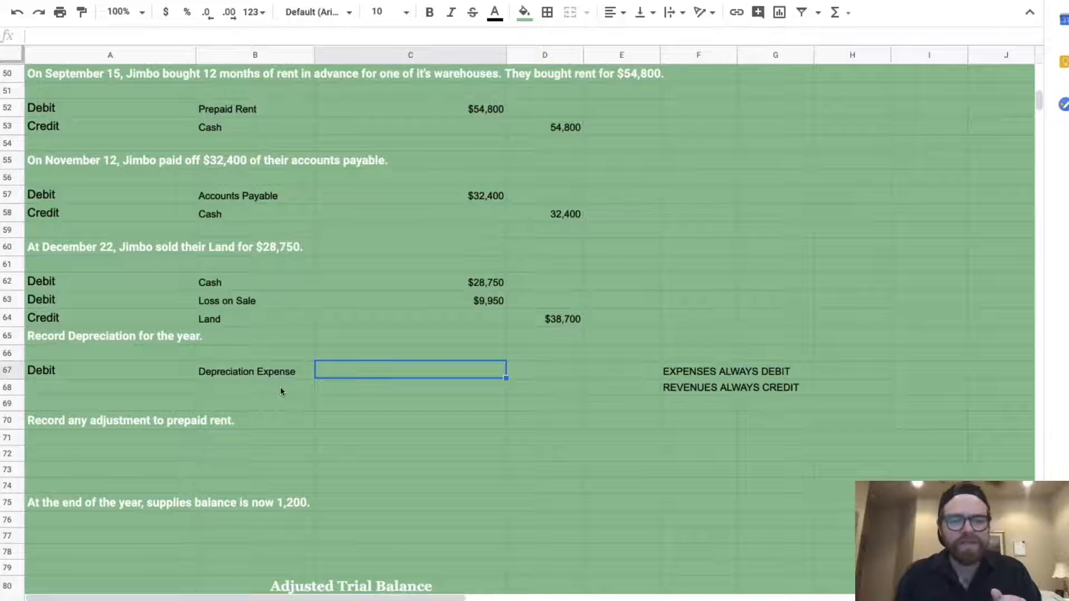
{"action": "scroll", "coordinate": [429, 295], "scroll_direction": "up", "scroll_amount": 3}
{"action": "scroll", "coordinate": [429, 297], "scroll_direction": "up", "scroll_amount": 8}
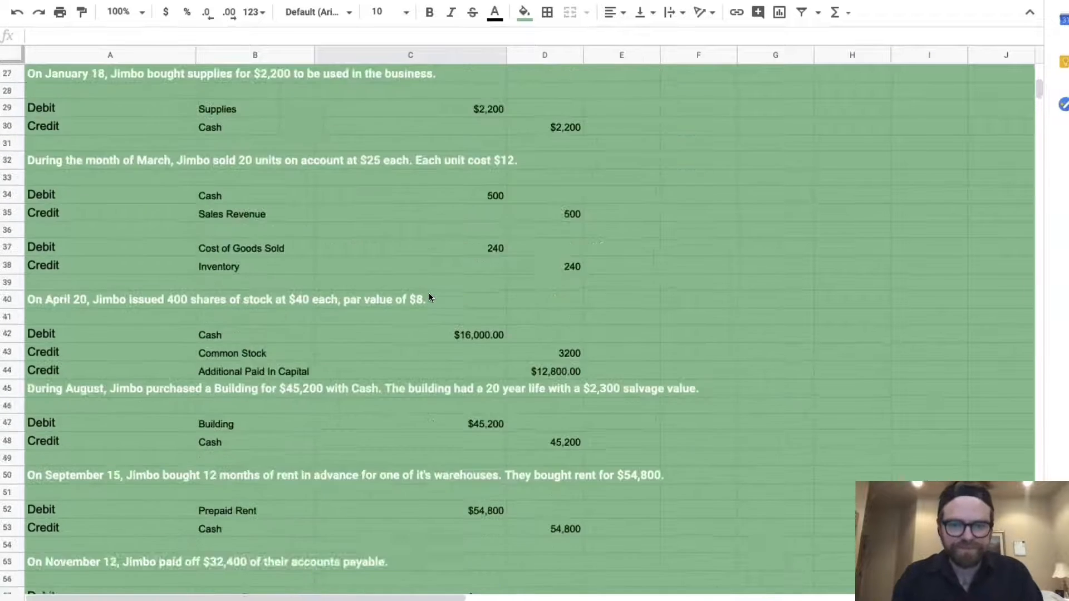
{"action": "scroll", "coordinate": [429, 297], "scroll_direction": "down", "scroll_amount": 2}
{"action": "scroll", "coordinate": [429, 297], "scroll_direction": "down", "scroll_amount": 3}
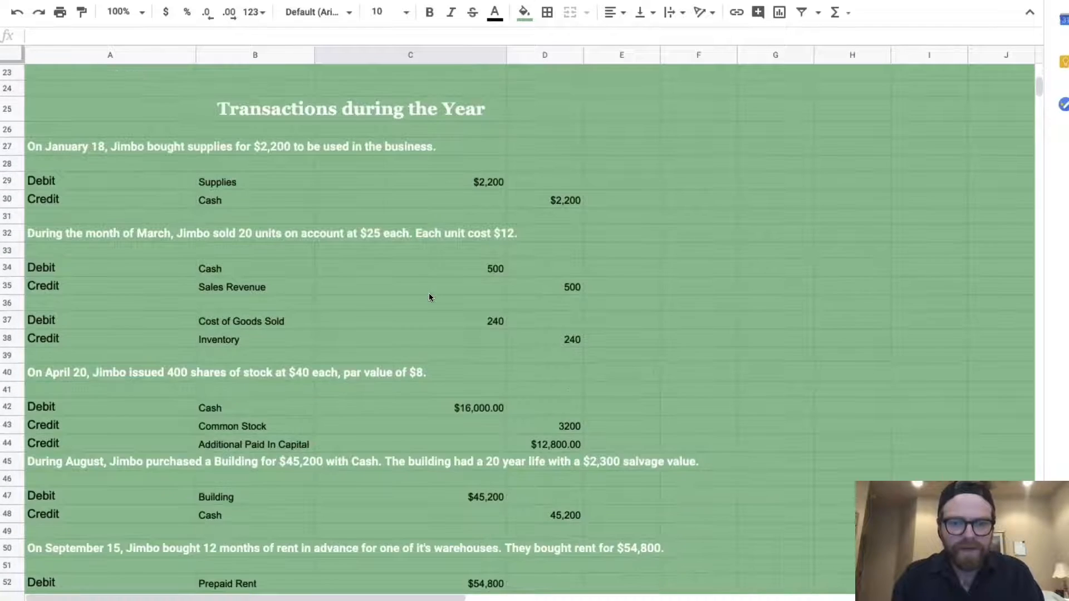
{"action": "scroll", "coordinate": [429, 296], "scroll_direction": "down", "scroll_amount": 1}
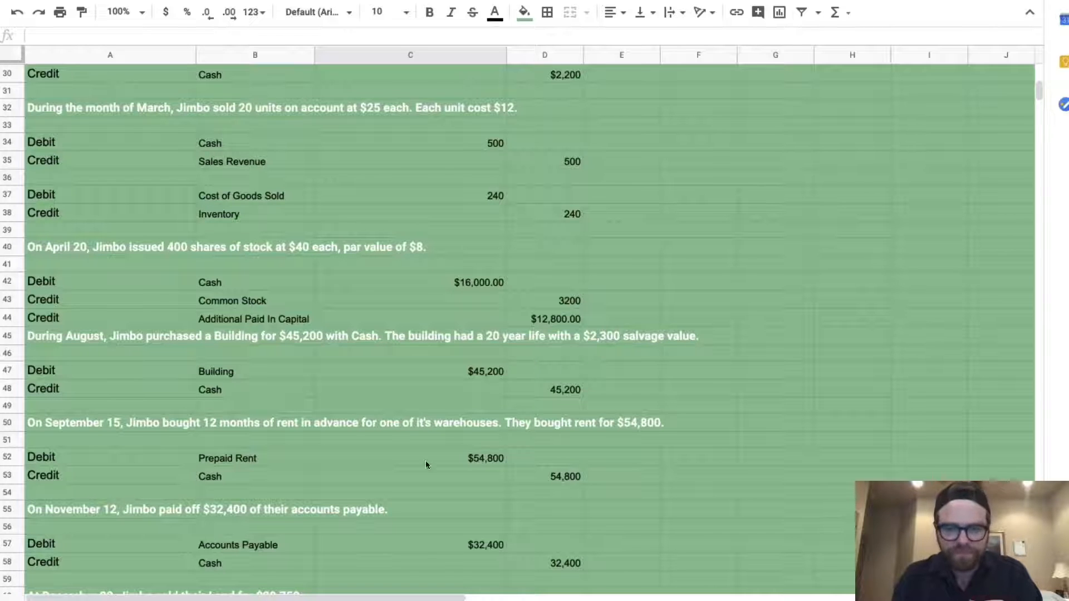
{"action": "scroll", "coordinate": [425, 466], "scroll_direction": "down", "scroll_amount": 6}
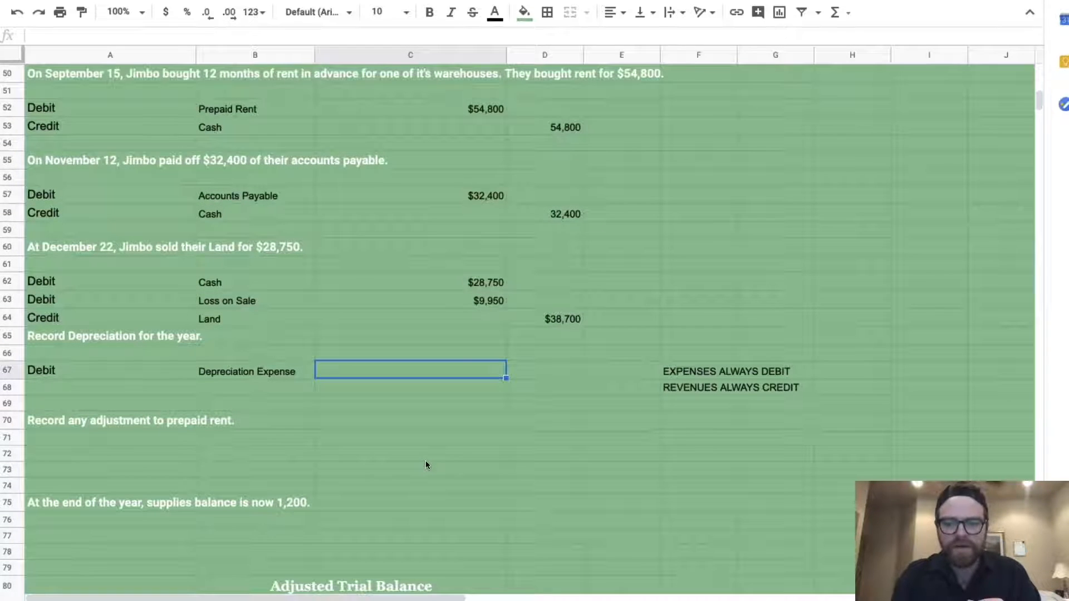
{"action": "type", "text": "=("}
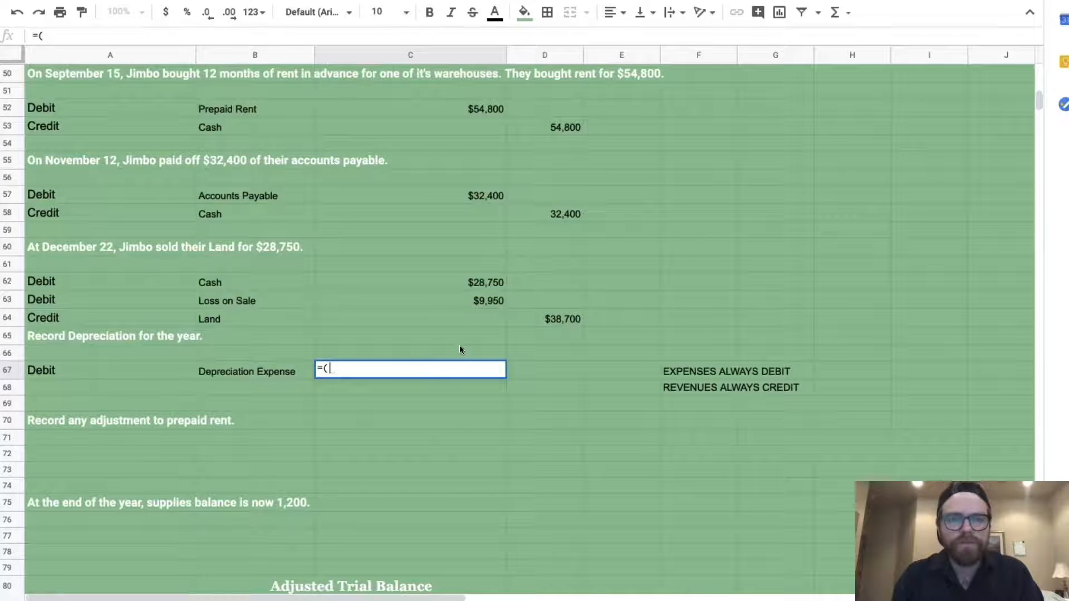
{"action": "scroll", "coordinate": [460, 340], "scroll_direction": "up", "scroll_amount": 2}
{"action": "left_click", "coordinate": [479, 127]}
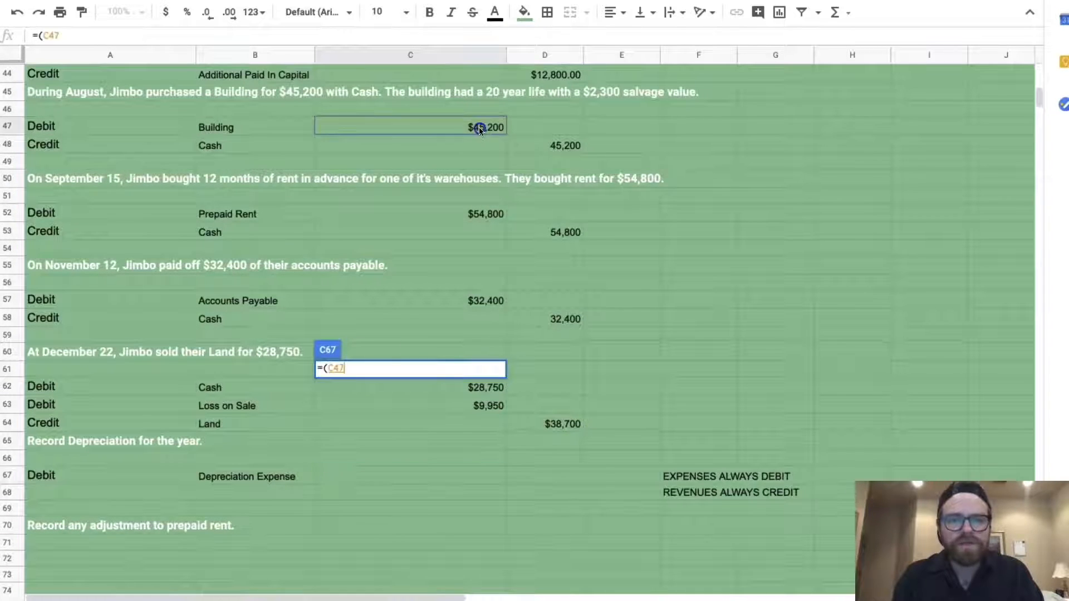
{"action": "type", "text": "-2,300"}
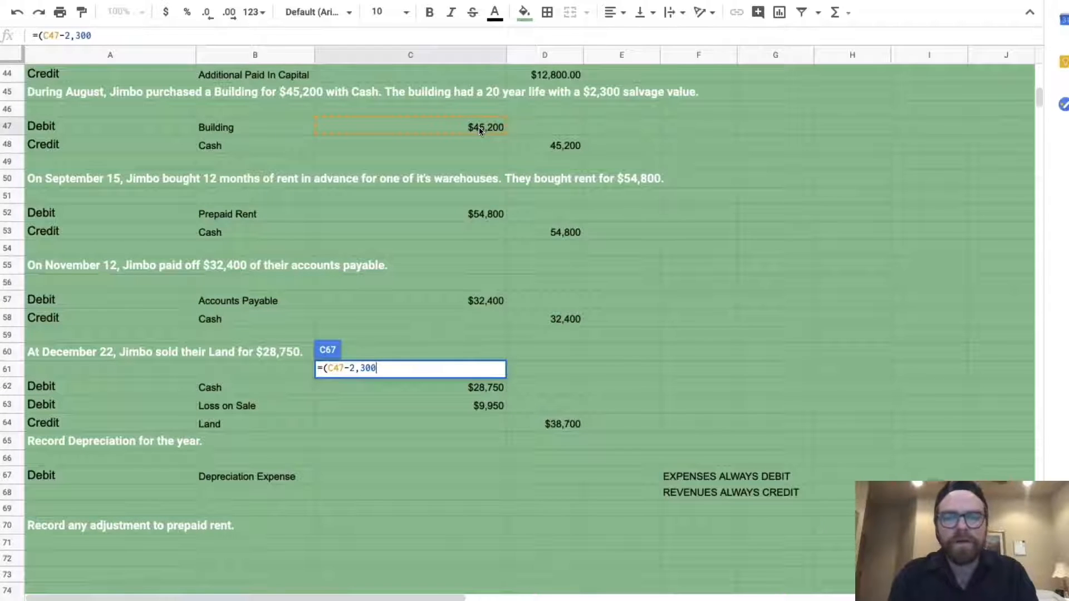
{"action": "type", "text": ")"}
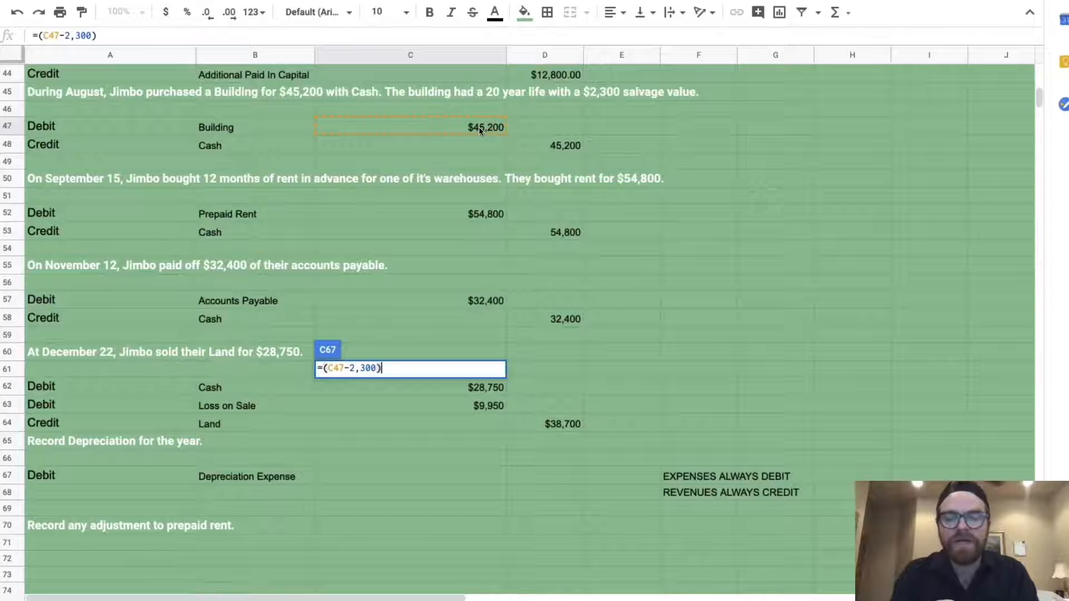
{"action": "type", "text": "/"}
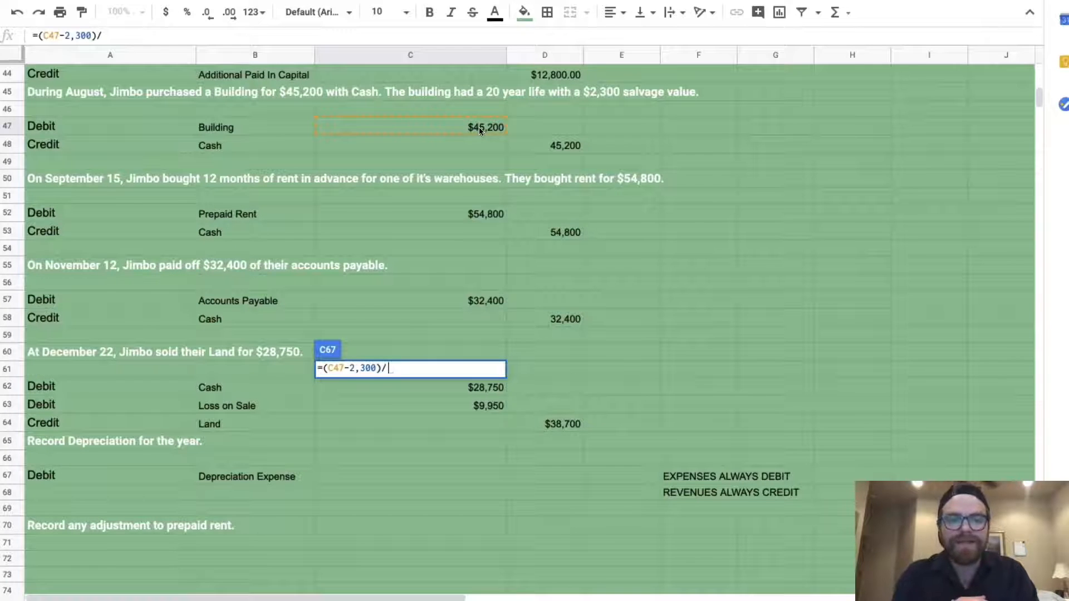
{"action": "type", "text": "20"}
{"action": "key", "text": "Return"}
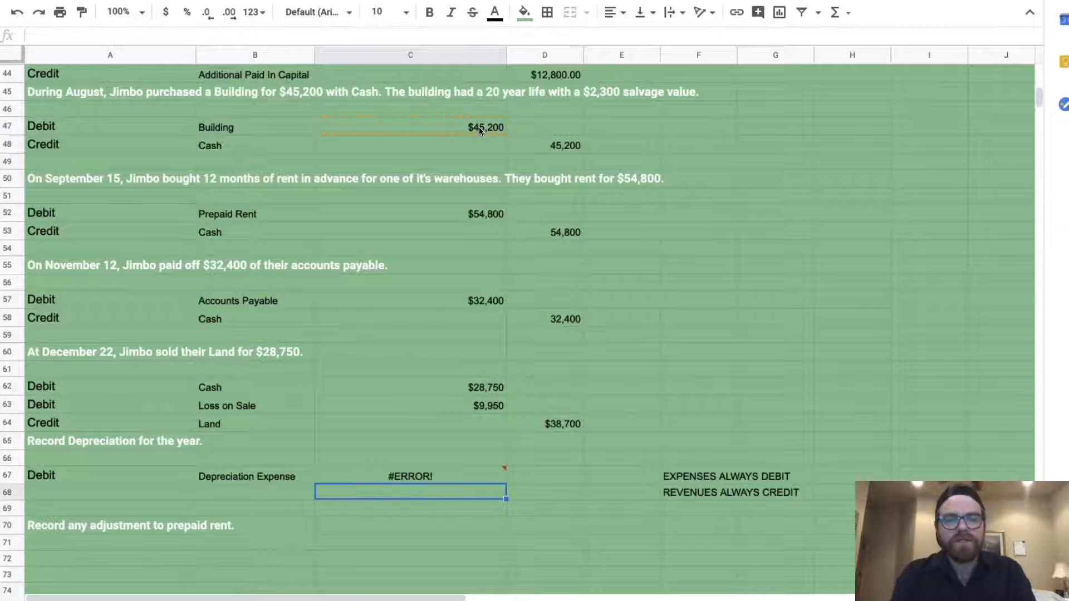
Try bracketing the formula to fix its parse error, then delete it, leaving C67 empty
{"action": "left_click", "coordinate": [405, 477]}
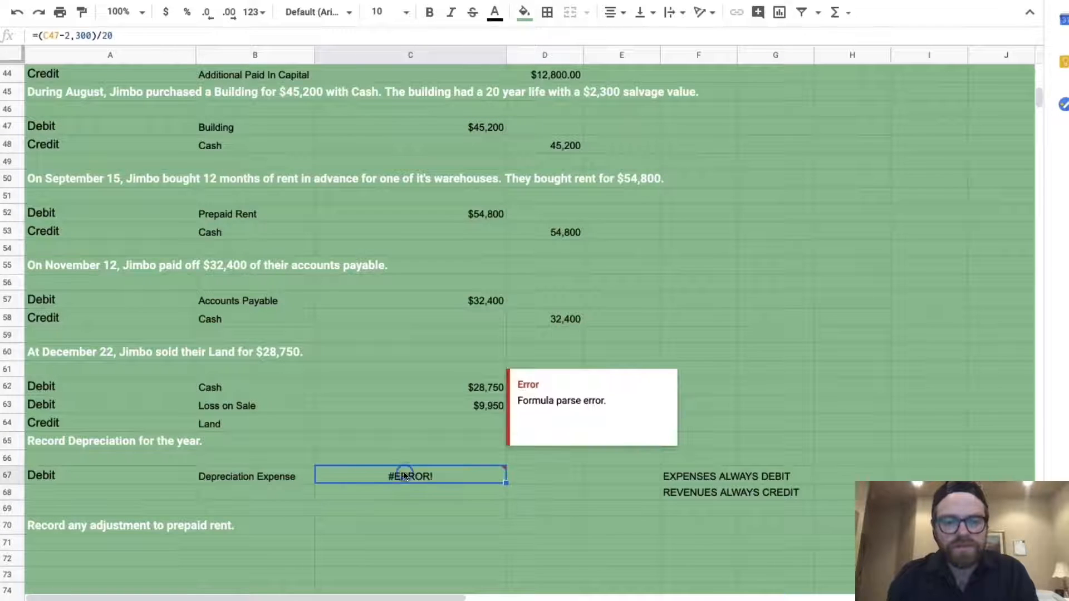
{"action": "left_click", "coordinate": [127, 37]}
{"action": "key", "text": "BackSpace"}
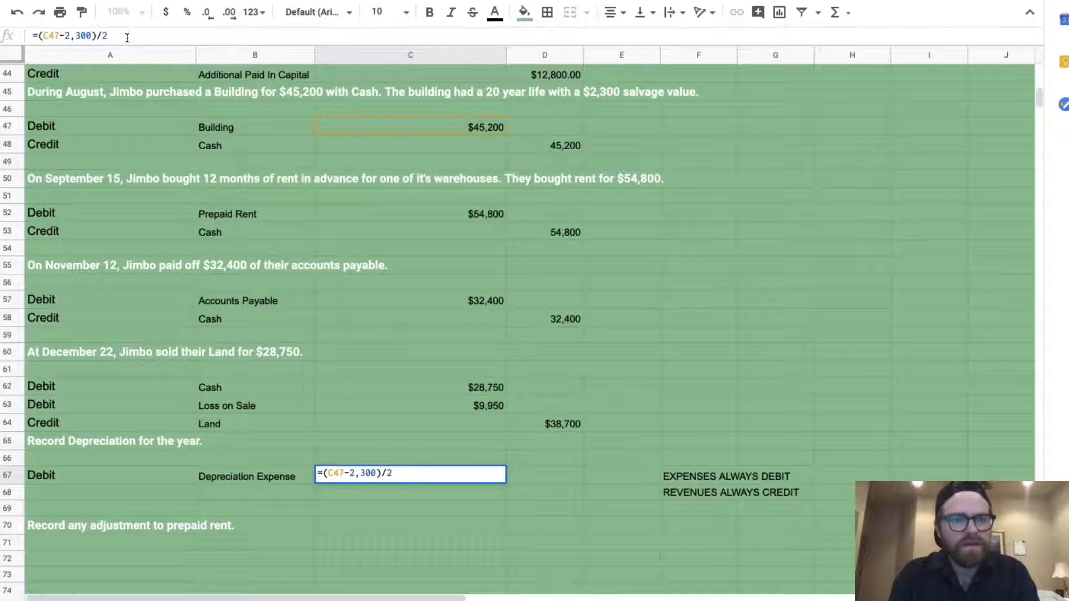
{"action": "key", "text": "BackSpace"}
{"action": "left_click", "coordinate": [38, 38]}
{"action": "type", "text": "["}
{"action": "left_click", "coordinate": [116, 36]}
{"action": "type", "text": "20]"}
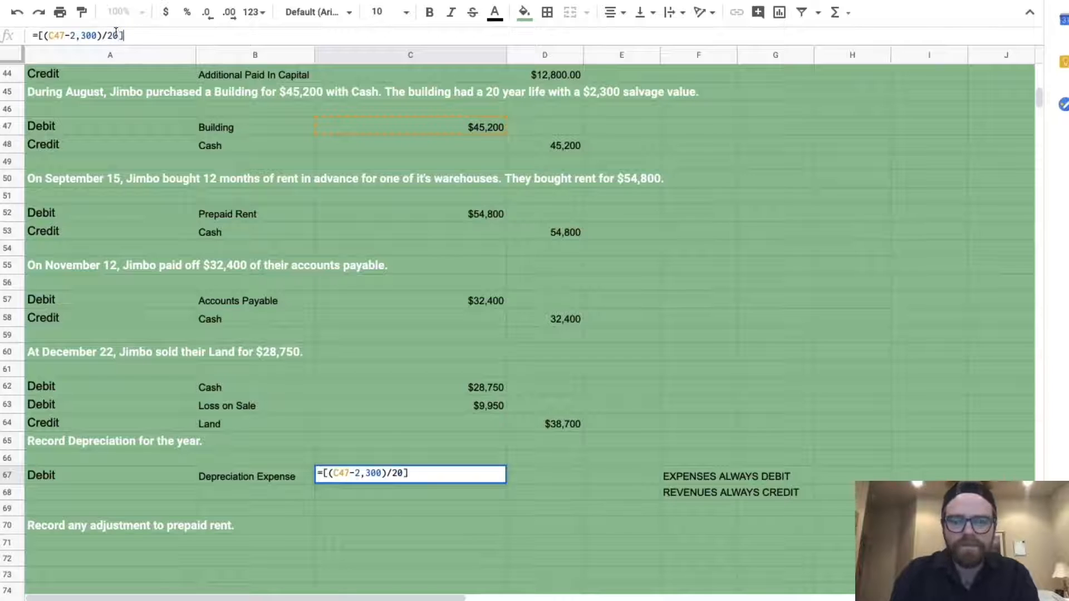
{"action": "key", "text": "Return"}
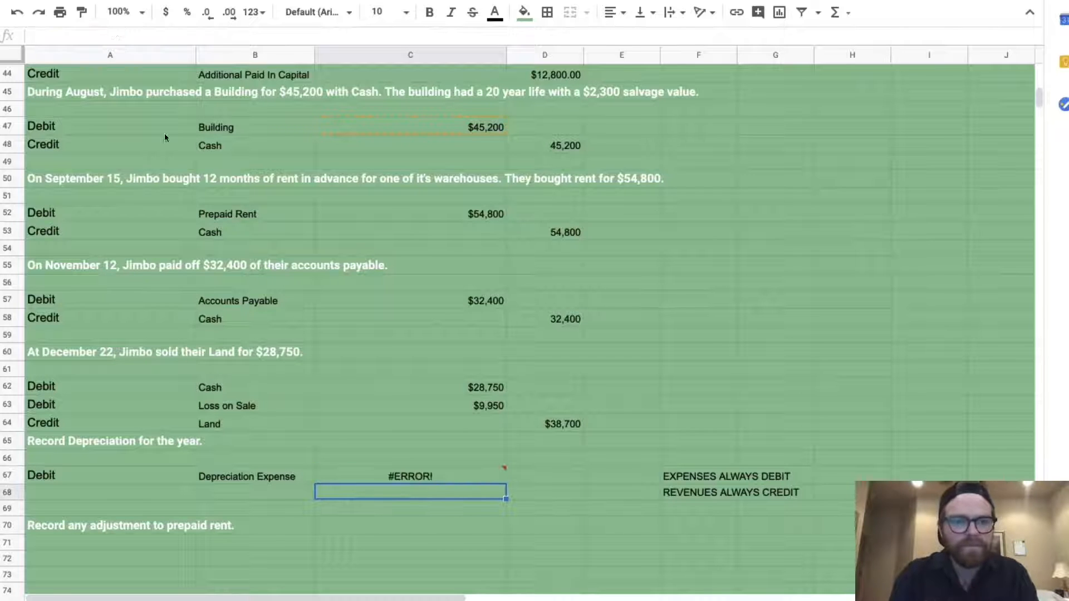
{"action": "left_click", "coordinate": [442, 480]}
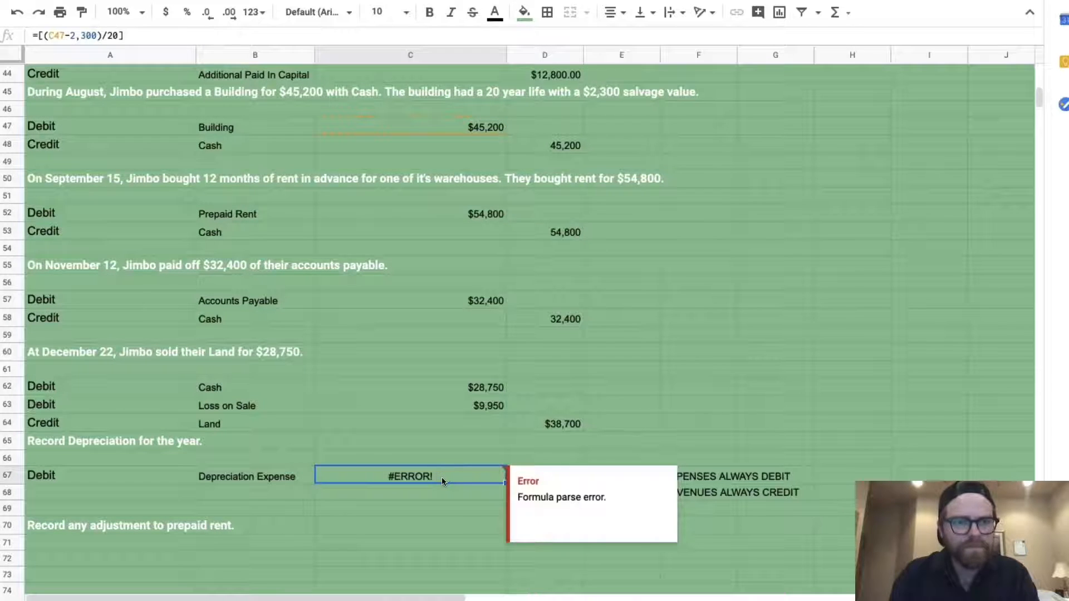
{"action": "left_click", "coordinate": [130, 35]}
{"action": "key", "text": "BackSpace"}
{"action": "key", "text": "BackSpace"}
{"action": "key", "text": "BackSpace"}
{"action": "key", "text": "BackSpace"}
{"action": "key", "text": "BackSpace"}
{"action": "key", "text": "BackSpace"}
{"action": "key", "text": "BackSpace"}
{"action": "key", "text": "BackSpace"}
{"action": "key", "text": "BackSpace"}
{"action": "key", "text": "BackSpace"}
{"action": "key", "text": "BackSpace"}
{"action": "key", "text": "BackSpace"}
{"action": "key", "text": "BackSpace"}
{"action": "key", "text": "BackSpace"}
{"action": "key", "text": "BackSpace"}
{"action": "key", "text": "BackSpace"}
{"action": "key", "text": "BackSpace"}
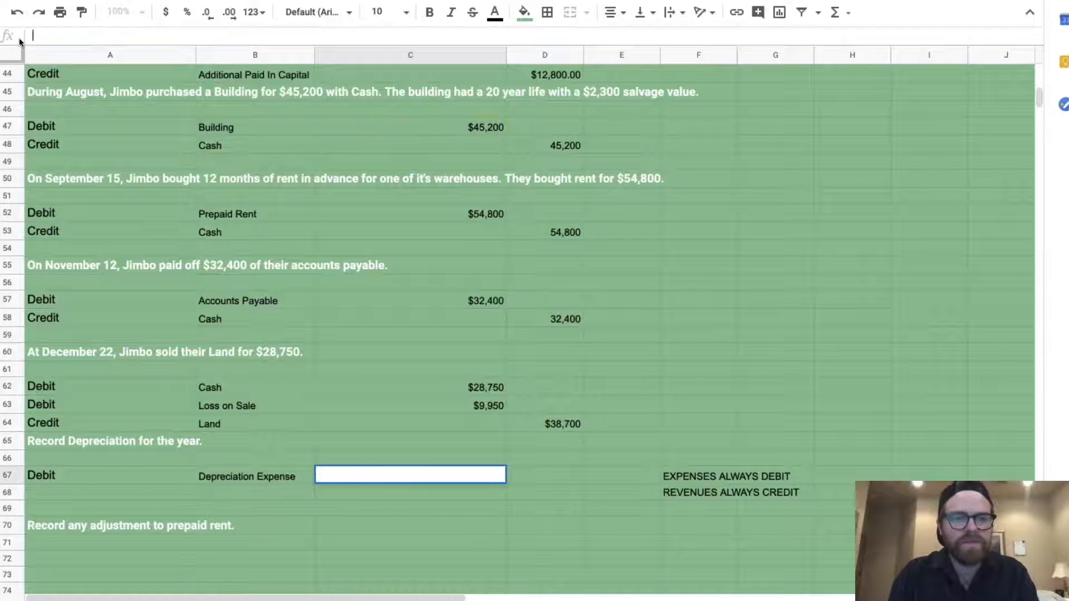
{"action": "key", "text": "Return"}
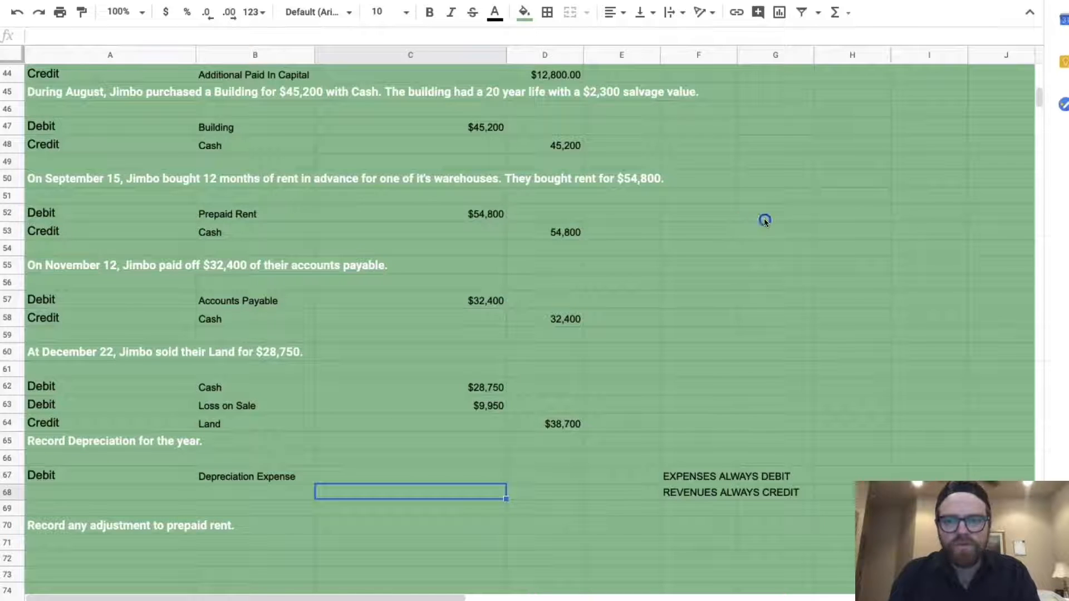
Enter helper values 20 in G52 and 2300 in G53
{"action": "left_click", "coordinate": [764, 221]}
{"action": "type", "text": "20"}
{"action": "key", "text": "Return"}
{"action": "type", "text": "2300"}
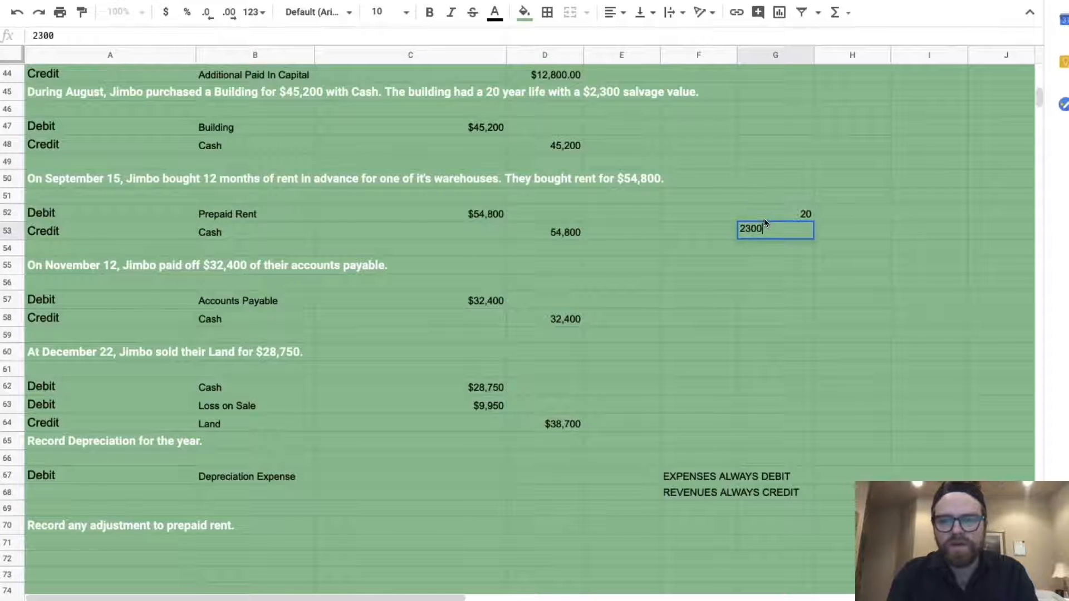
{"action": "key", "text": "Return"}
Enter =(C47-G53)/G52 in C67 for annual depreciation of $2,145
{"action": "left_click", "coordinate": [441, 478]}
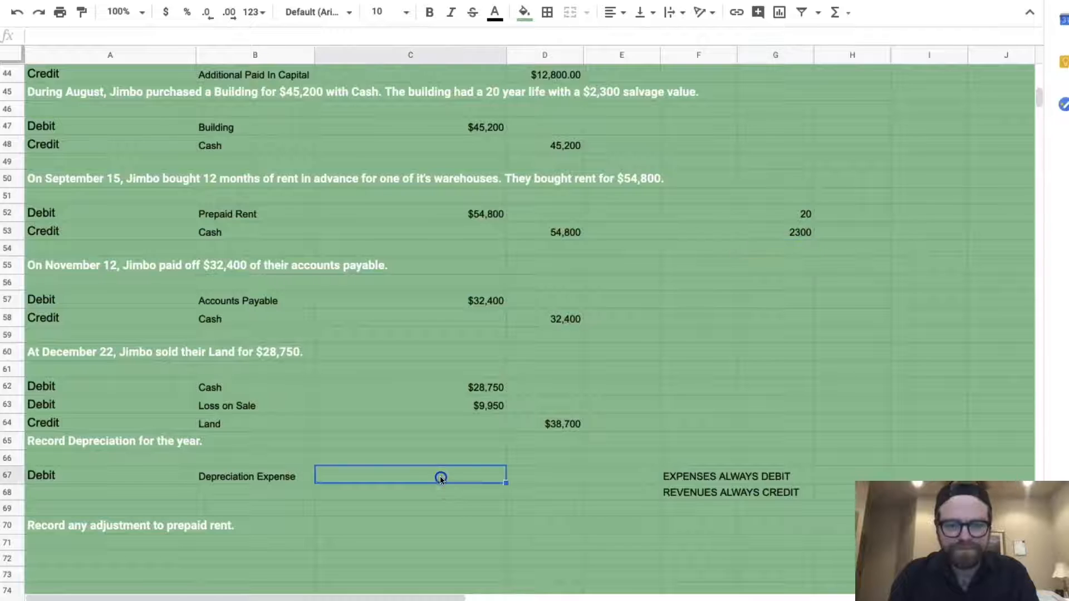
{"action": "type", "text": "=("}
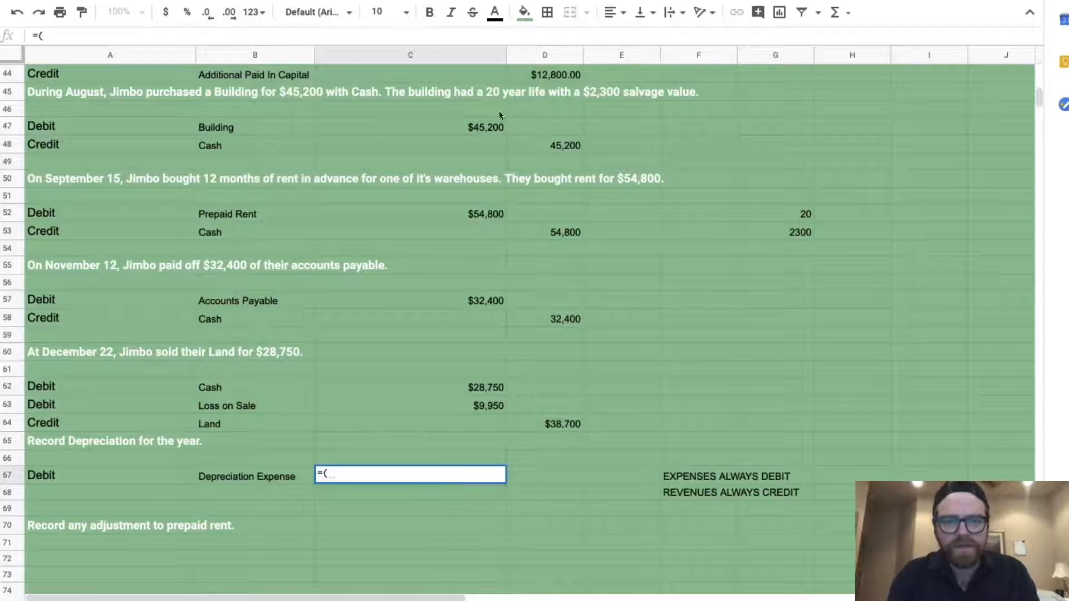
{"action": "left_click", "coordinate": [477, 130]}
{"action": "type", "text": "-"}
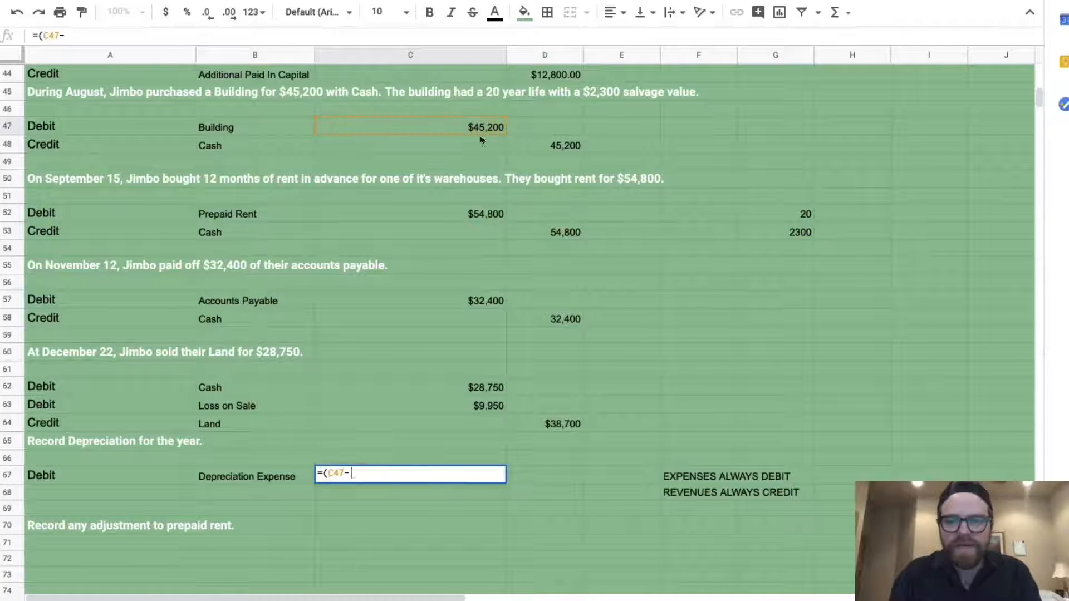
{"action": "left_click", "coordinate": [795, 234]}
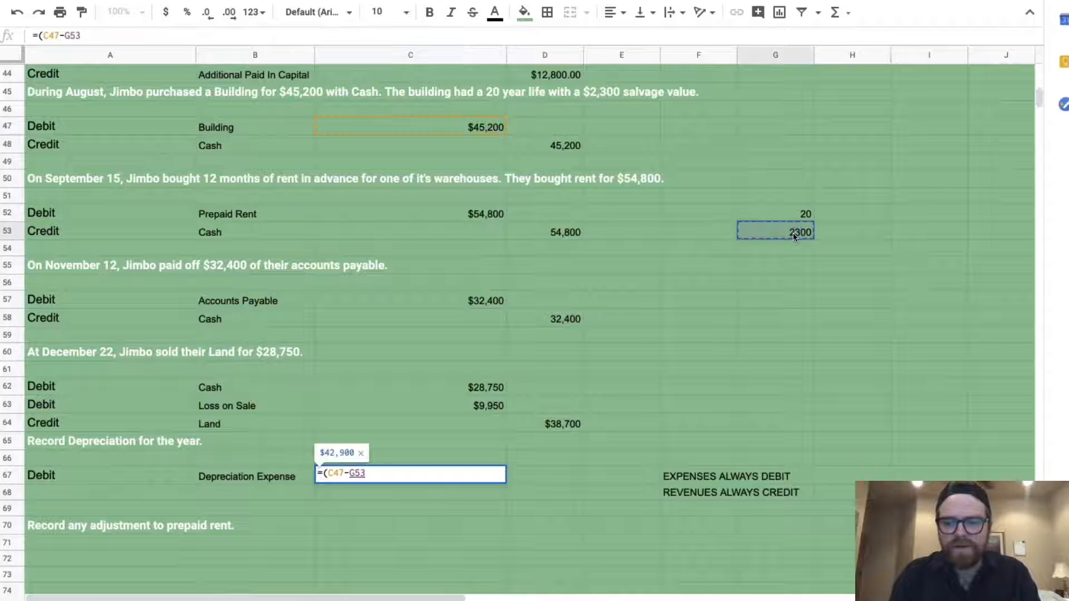
{"action": "type", "text": ")/"}
{"action": "left_click", "coordinate": [798, 215]}
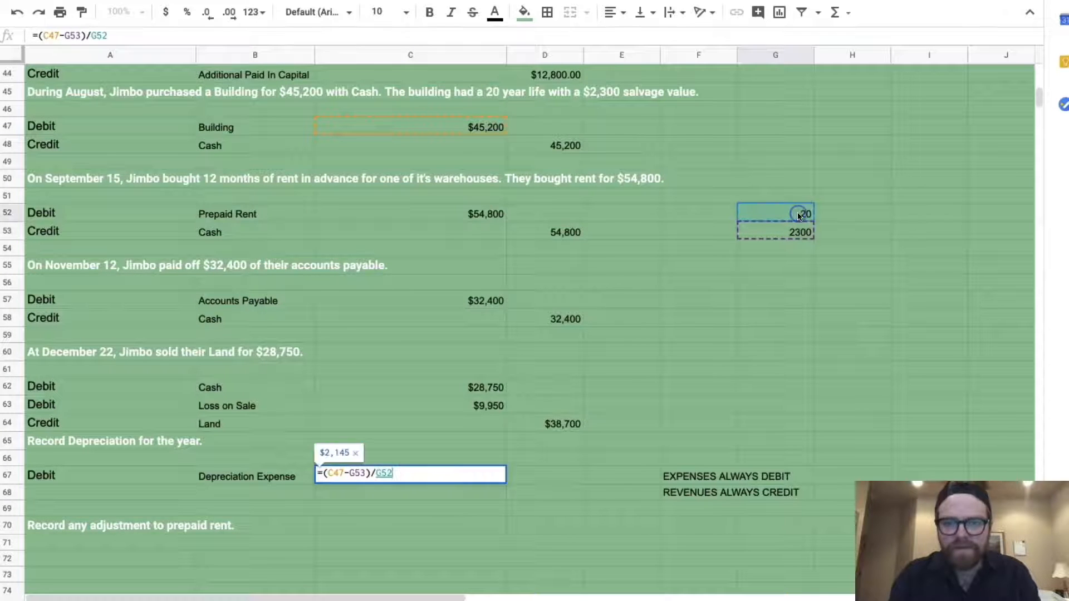
{"action": "key", "text": "Return"}
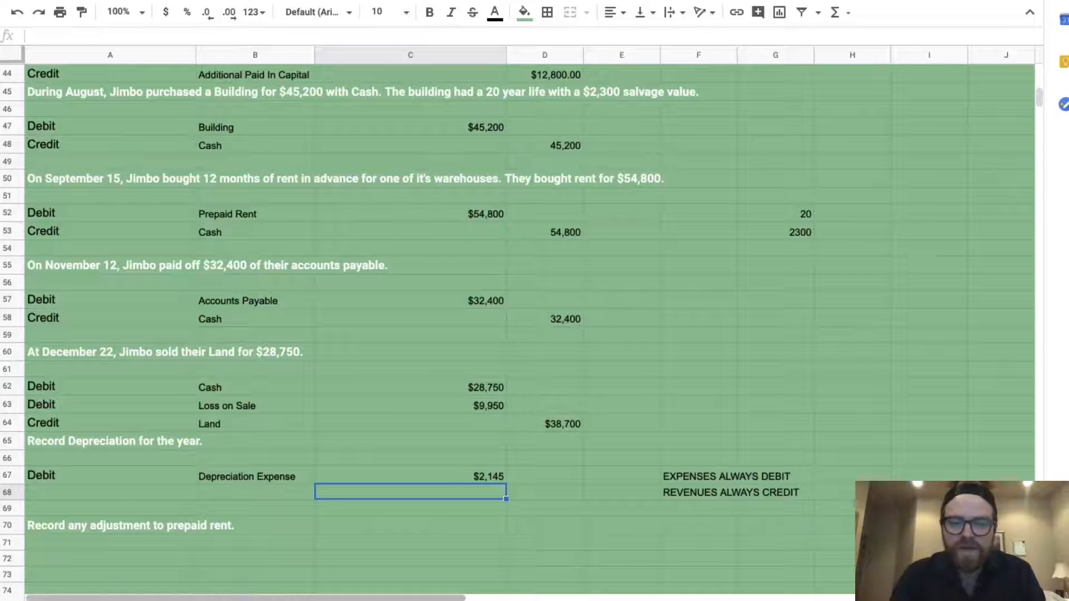
Move the $2,145 annual depreciation from C67 to G55
{"action": "left_click", "coordinate": [454, 476]}
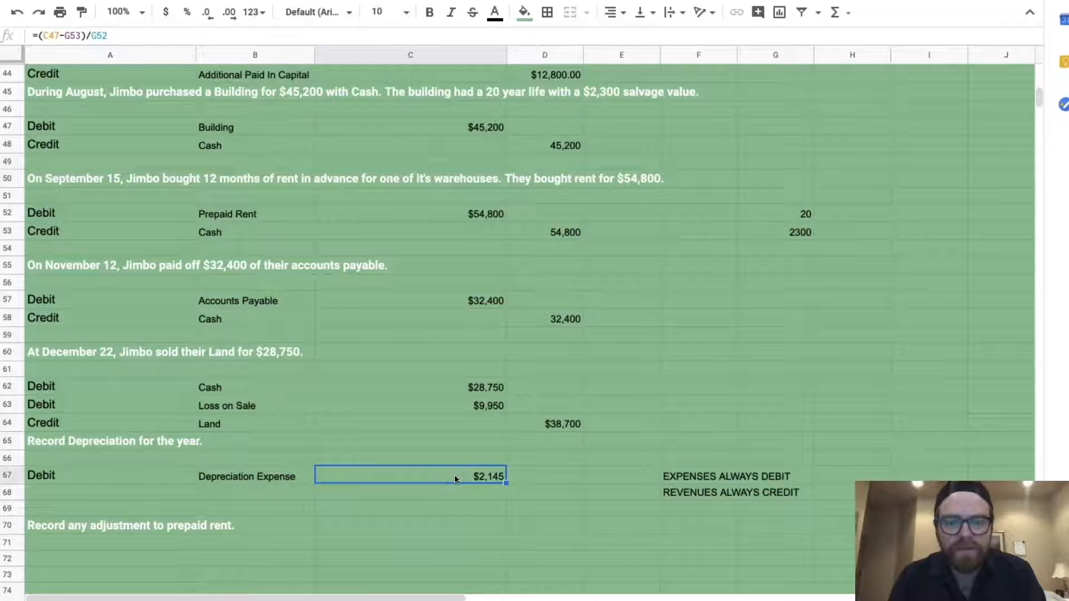
{"action": "key", "text": "ctrl+c"}
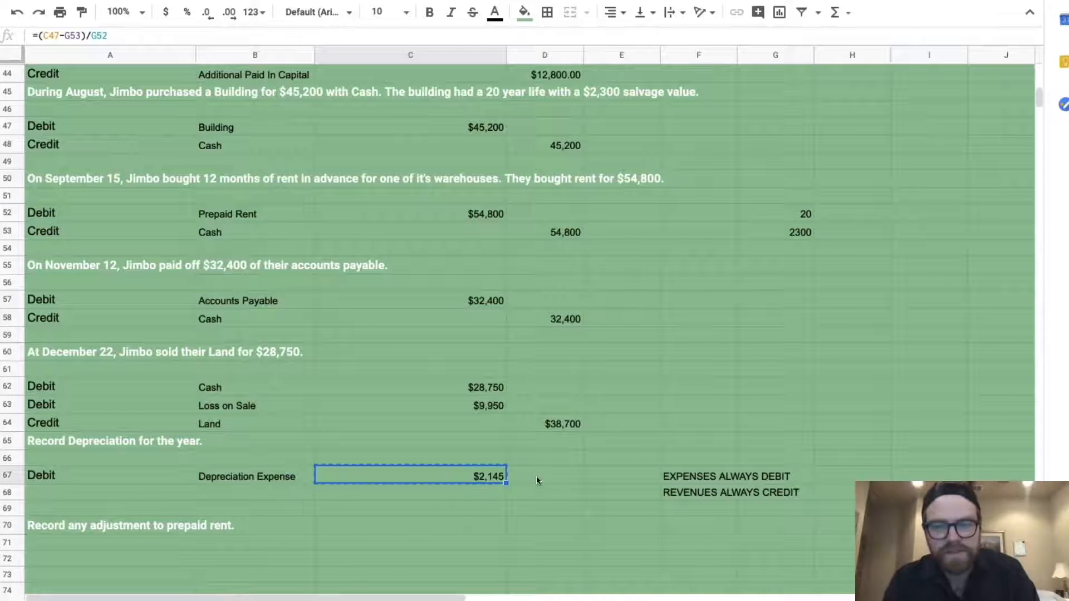
{"action": "left_click", "coordinate": [777, 272]}
{"action": "key", "text": "ctrl+v"}
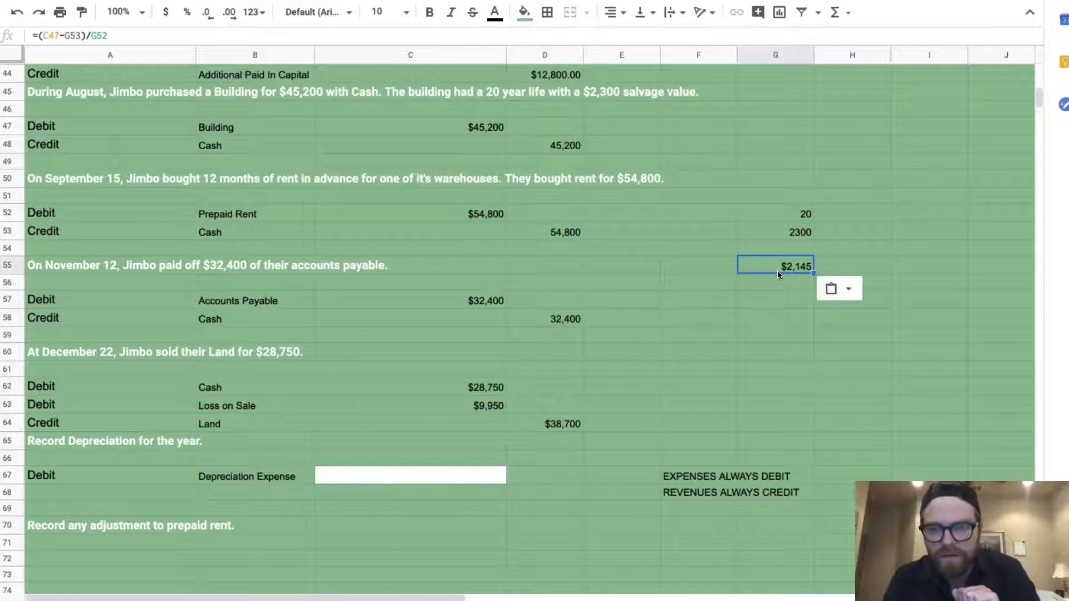
Set C67 to =(G55*5/12), giving $894 of Depreciation Expense
{"action": "left_click", "coordinate": [357, 476]}
{"action": "type", "text": "=("}
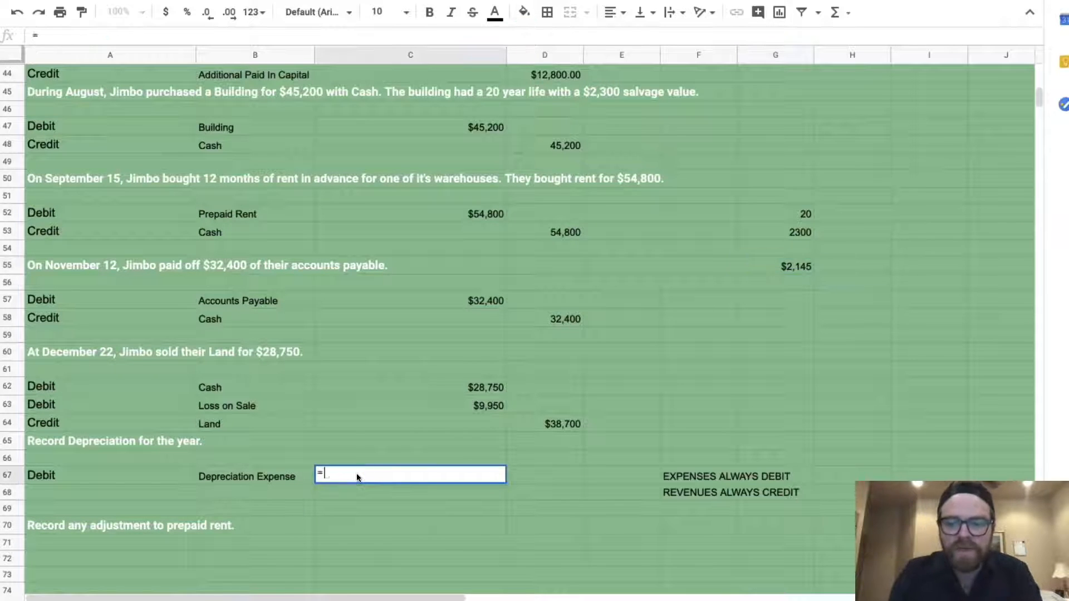
{"action": "left_click", "coordinate": [785, 262]}
{"action": "type", "text": "*"}
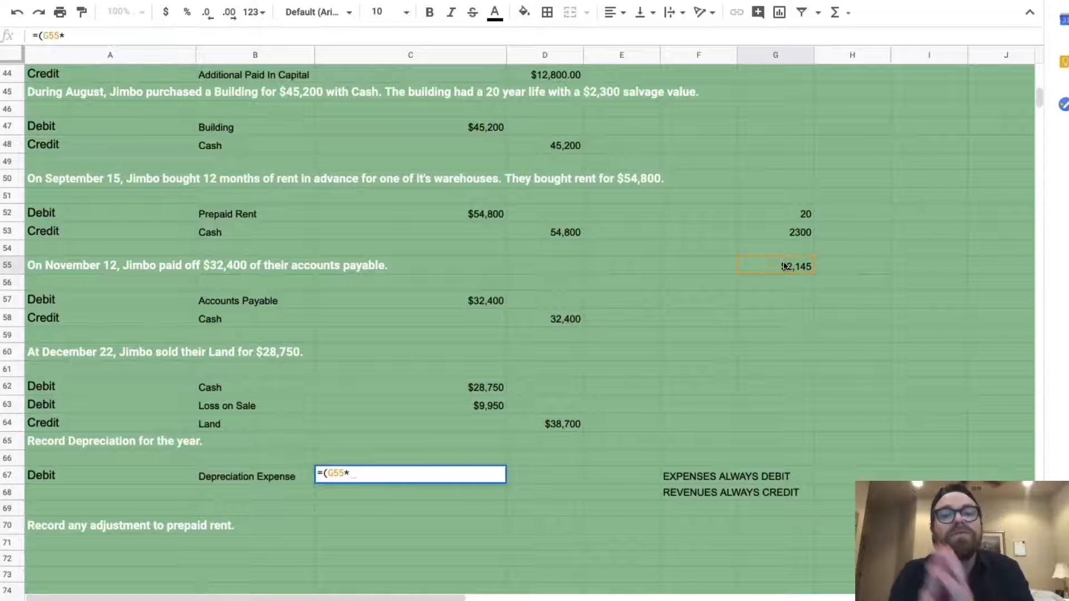
{"action": "type", "text": "5"}
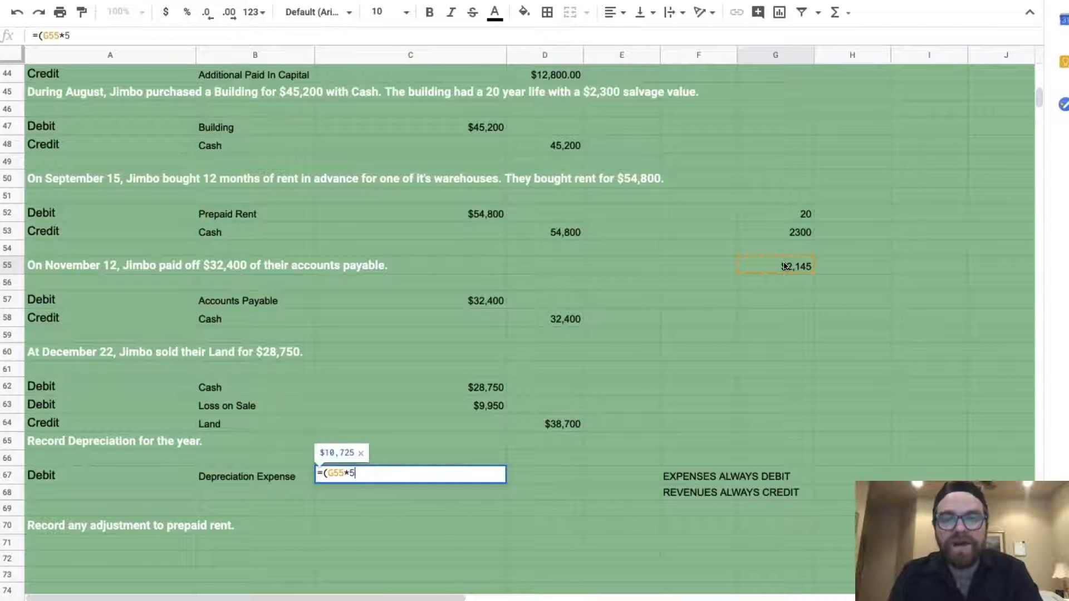
{"action": "type", "text": "/12)"}
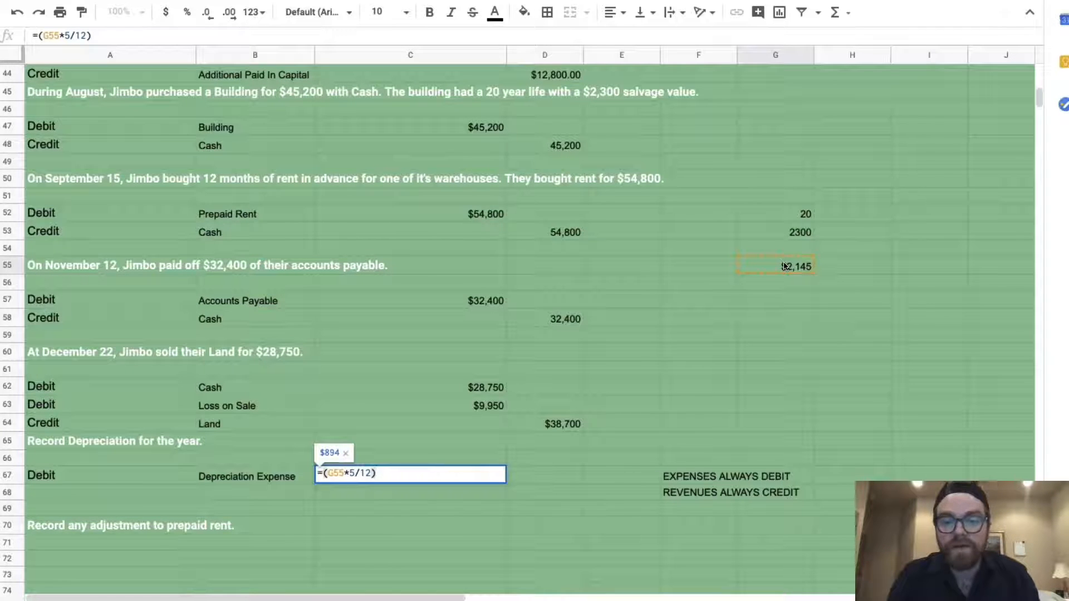
{"action": "key", "text": "Return"}
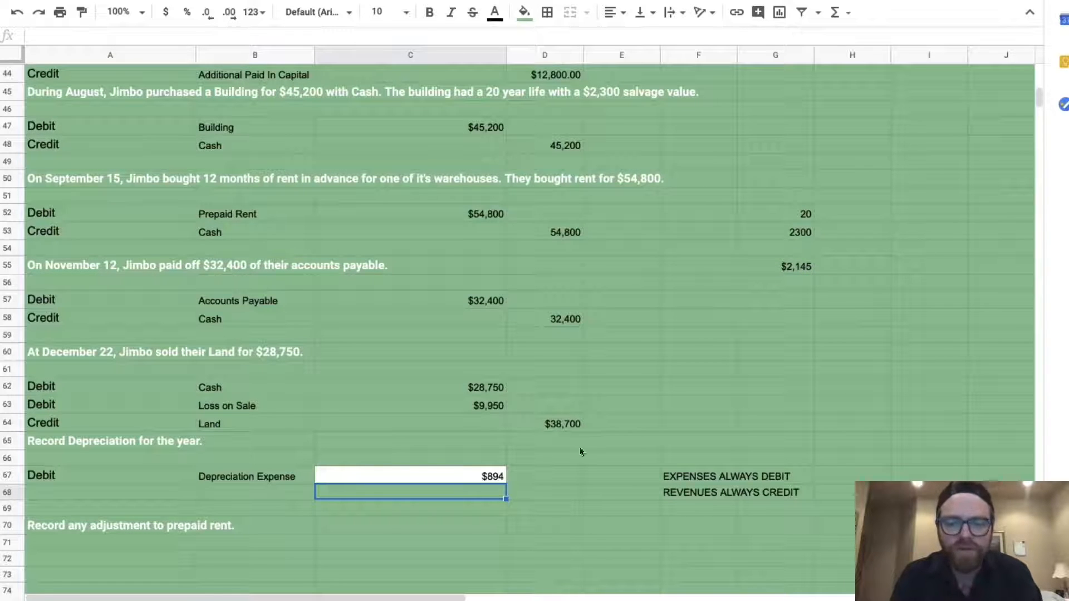
{"action": "left_click_drag", "start_coordinate": [556, 463], "coordinate": [555, 469]}
Copy D67's plain formatting onto the $894 cell C67 with Paint format
{"action": "left_click", "coordinate": [534, 477]}
{"action": "left_click", "coordinate": [81, 12]}
{"action": "left_click", "coordinate": [370, 474]}
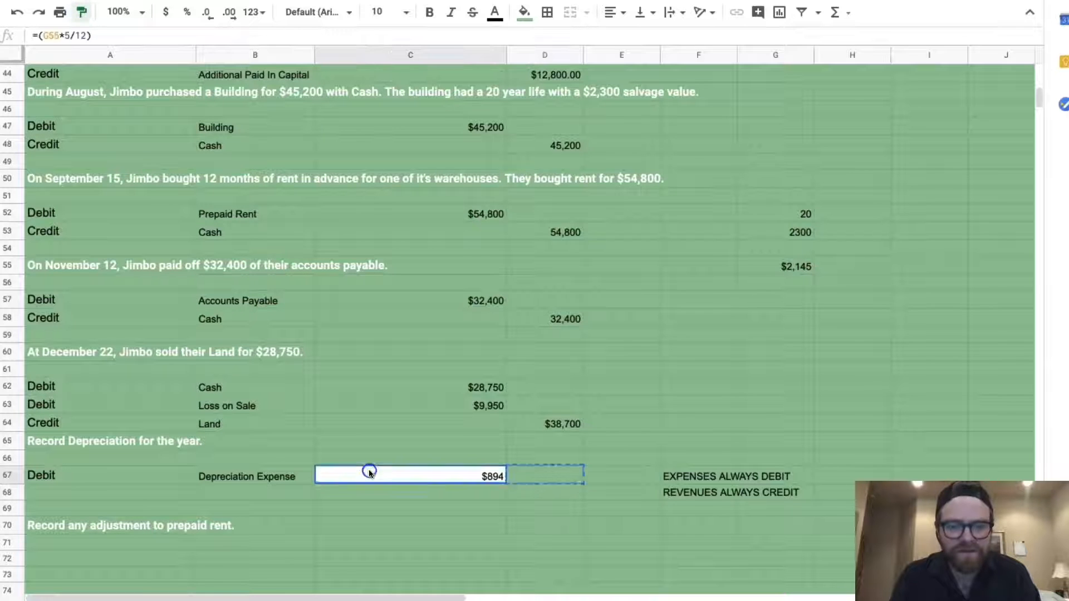
{"action": "left_click", "coordinate": [389, 493]}
Add a Credit to Accumulated Depreciation in row 68 with amount =C67 ($894)
{"action": "left_click", "coordinate": [42, 494]}
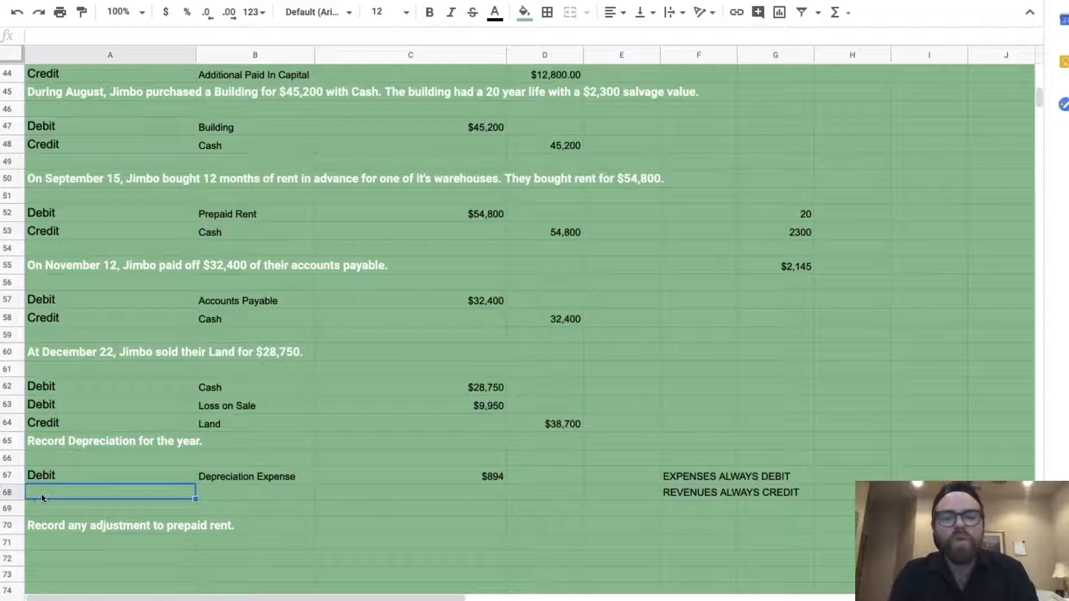
{"action": "type", "text": "Credit"}
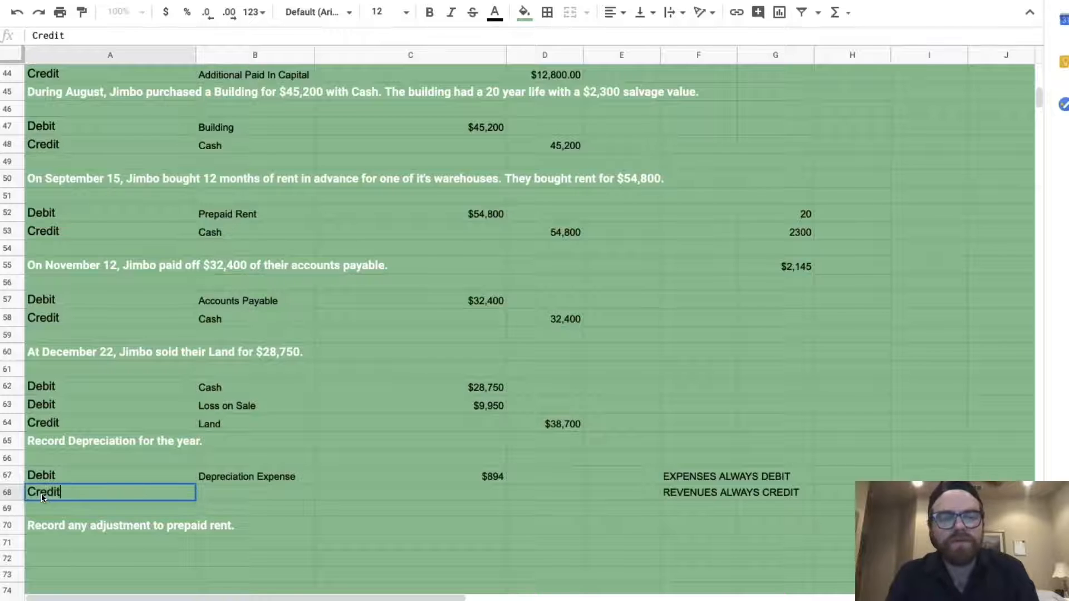
{"action": "key", "text": "Tab"}
{"action": "type", "text": "Accumulated Depreciation"}
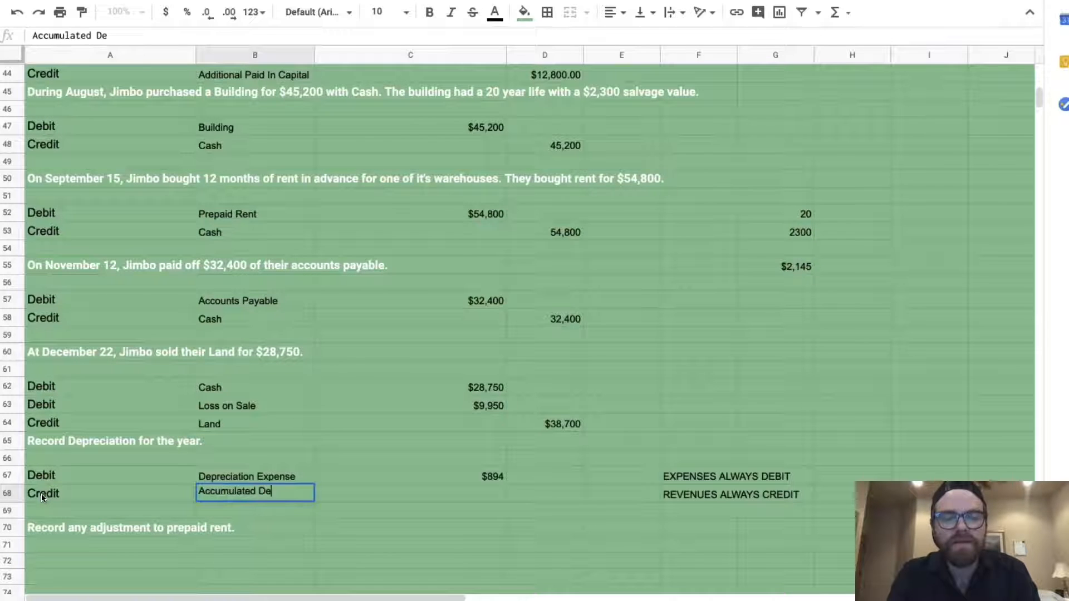
{"action": "key", "text": "Tab"}
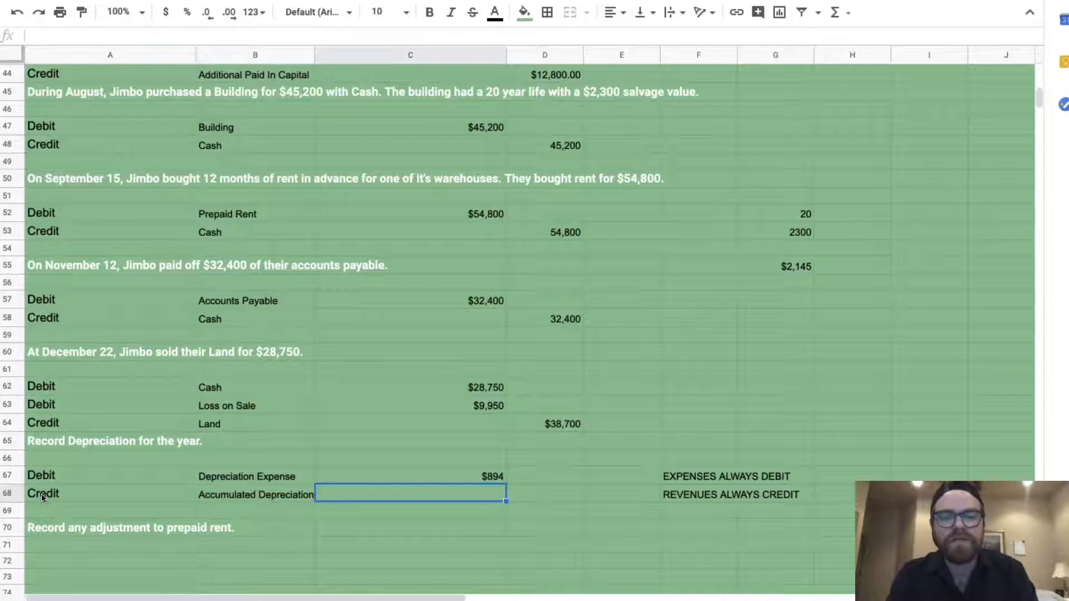
{"action": "key", "text": "Tab"}
{"action": "type", "text": "="}
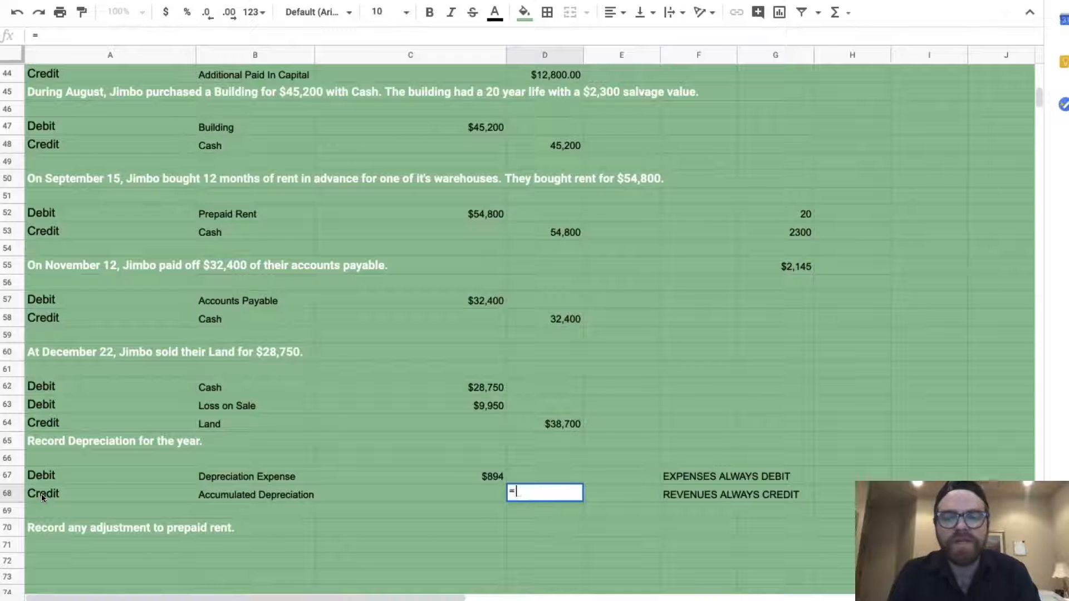
{"action": "left_click", "coordinate": [342, 473]}
{"action": "key", "text": "Return"}
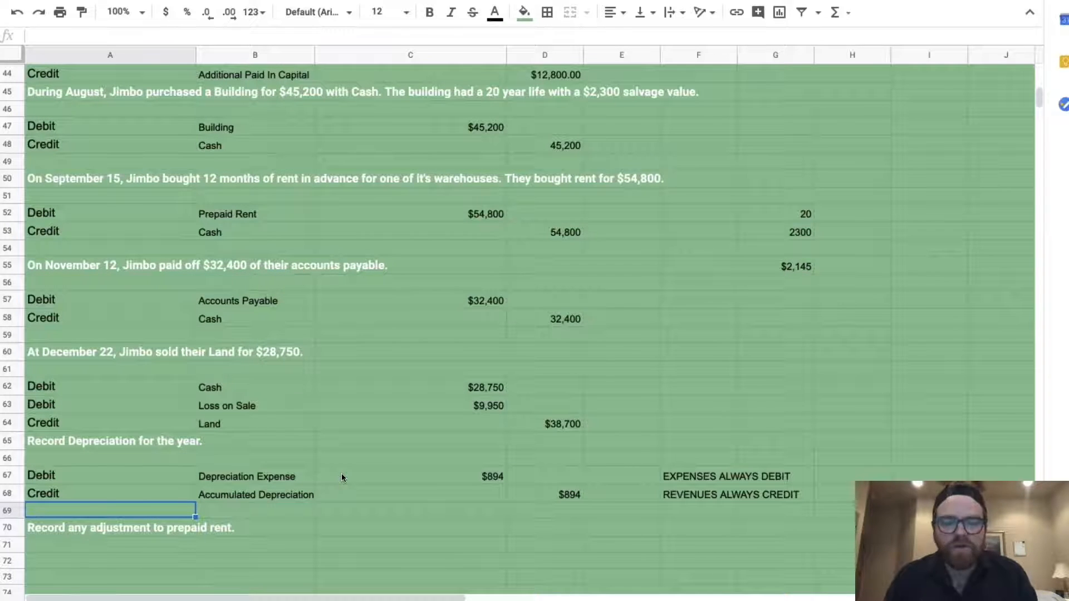
{"action": "scroll", "coordinate": [403, 530], "scroll_direction": "down", "scroll_amount": 2}
{"action": "left_click", "coordinate": [98, 468]}
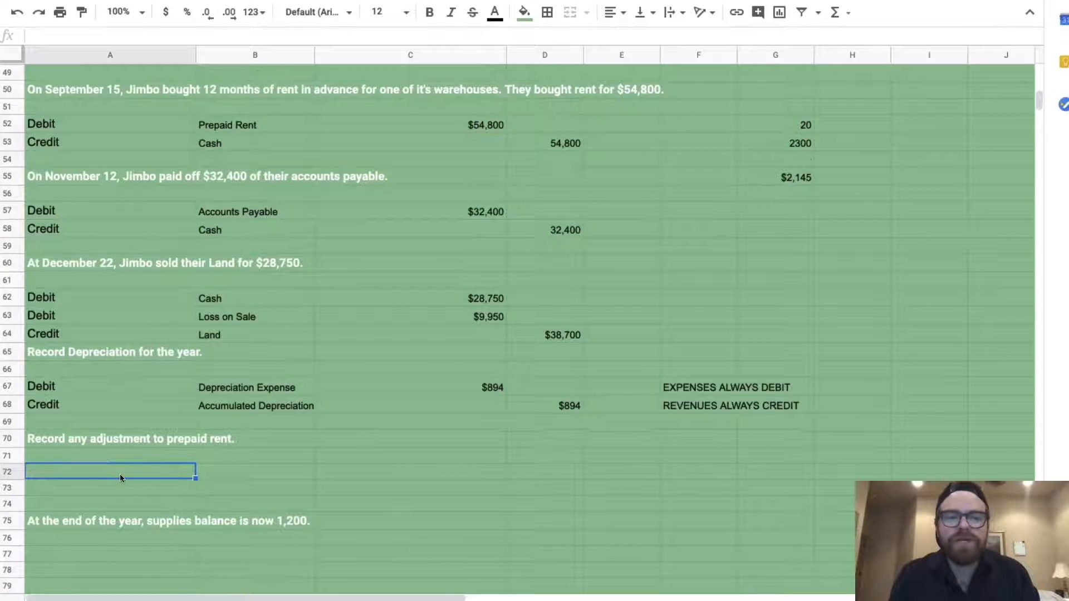
{"action": "scroll", "coordinate": [119, 473], "scroll_direction": "up", "scroll_amount": 2}
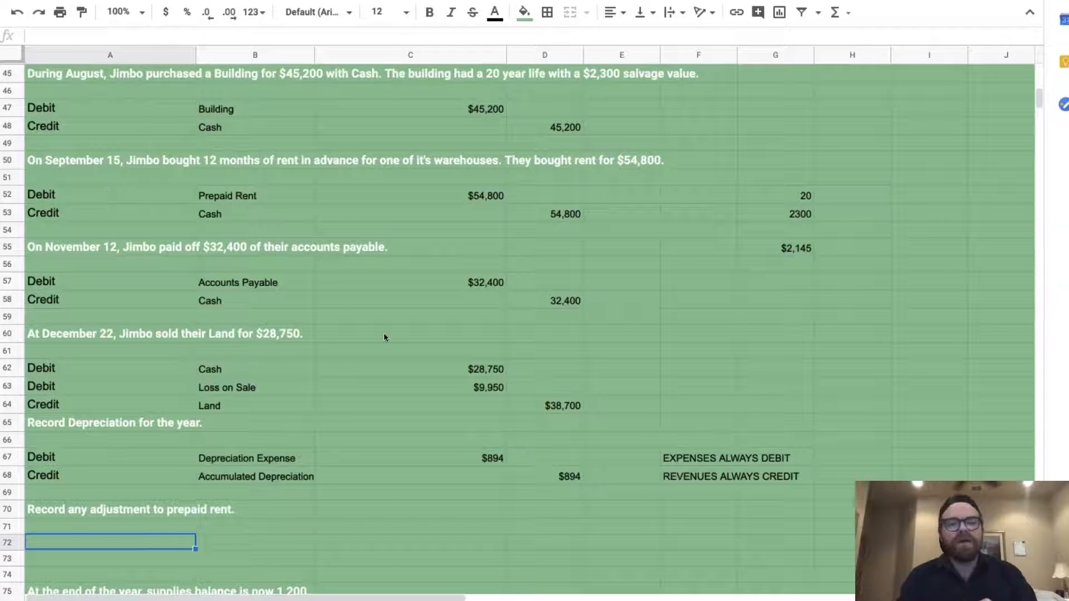
{"action": "scroll", "coordinate": [385, 337], "scroll_direction": "down", "scroll_amount": 2}
{"action": "scroll", "coordinate": [385, 337], "scroll_direction": "down", "scroll_amount": 2}
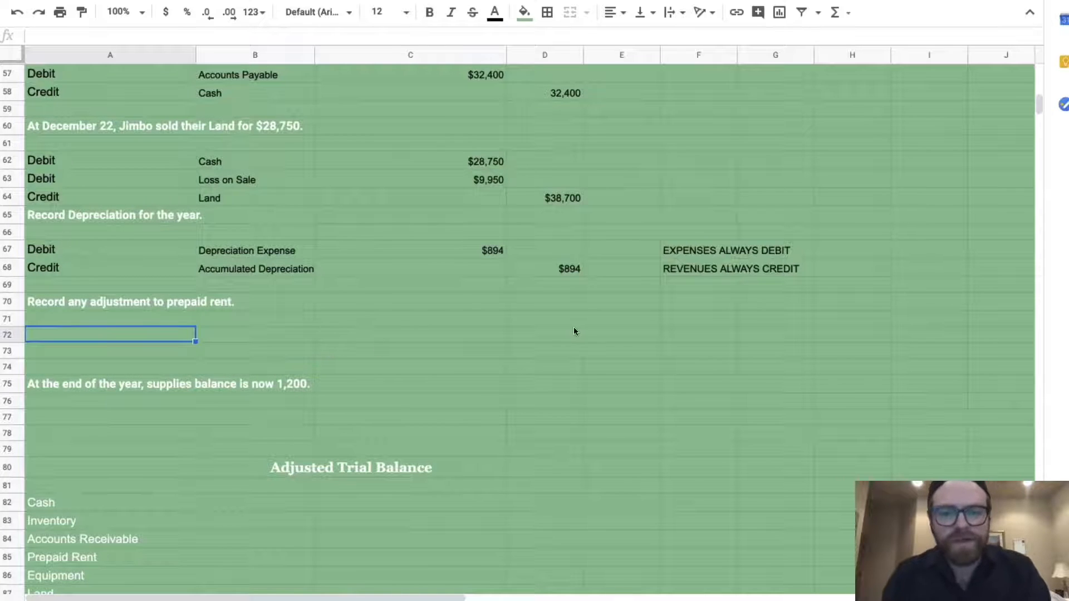
{"action": "left_click", "coordinate": [621, 335]}
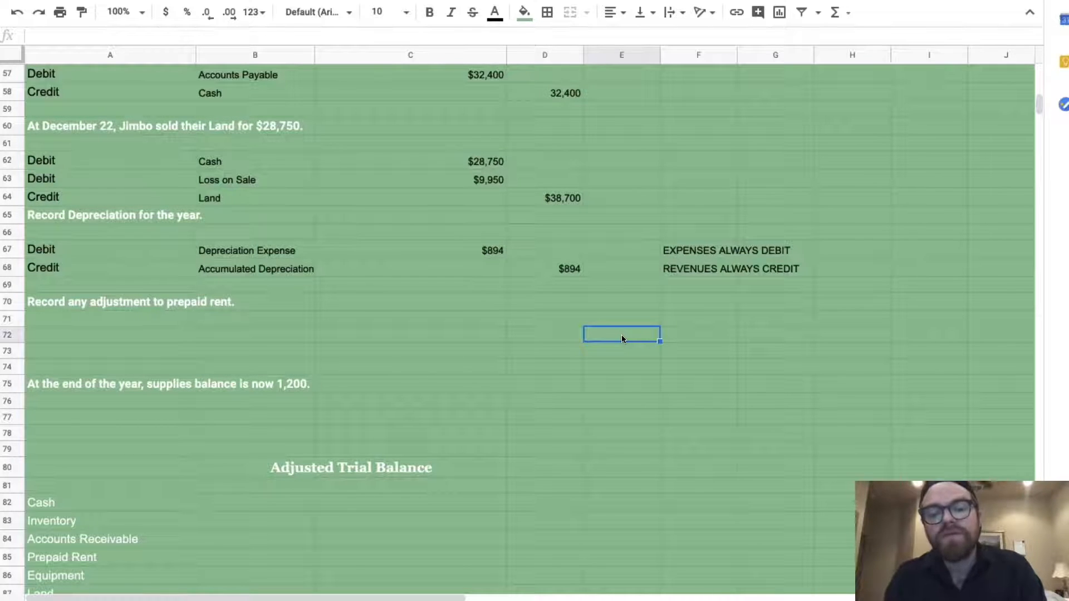
Enter =(90+15) in E72 showing 105, and 360 in F72
{"action": "type", "text": "=90"}
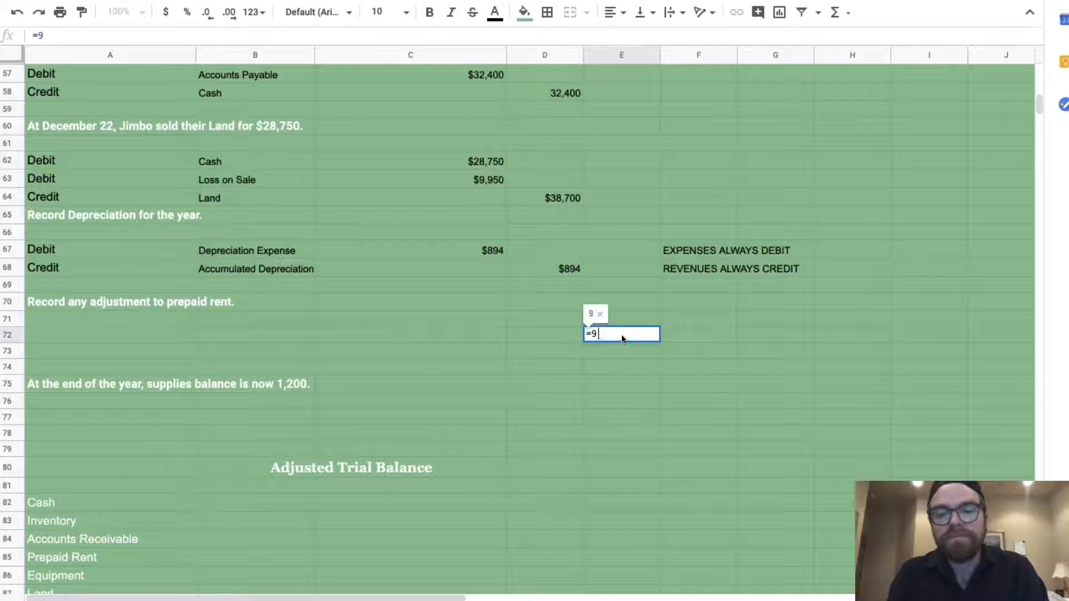
{"action": "key", "text": "BackSpace"}
{"action": "key", "text": "BackSpace"}
{"action": "type", "text": "("}
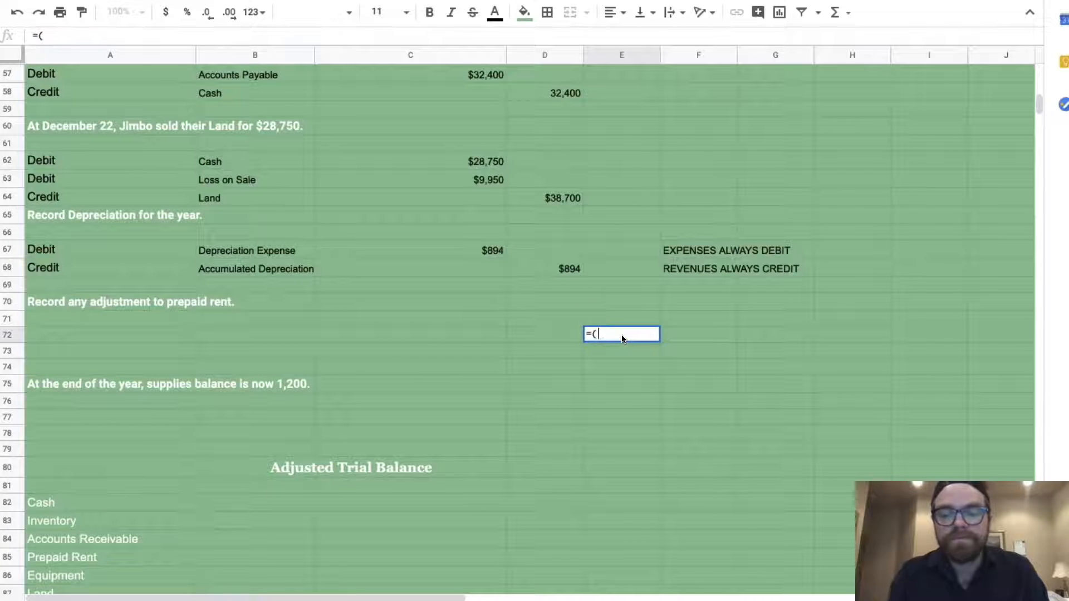
{"action": "type", "text": "90+15)"}
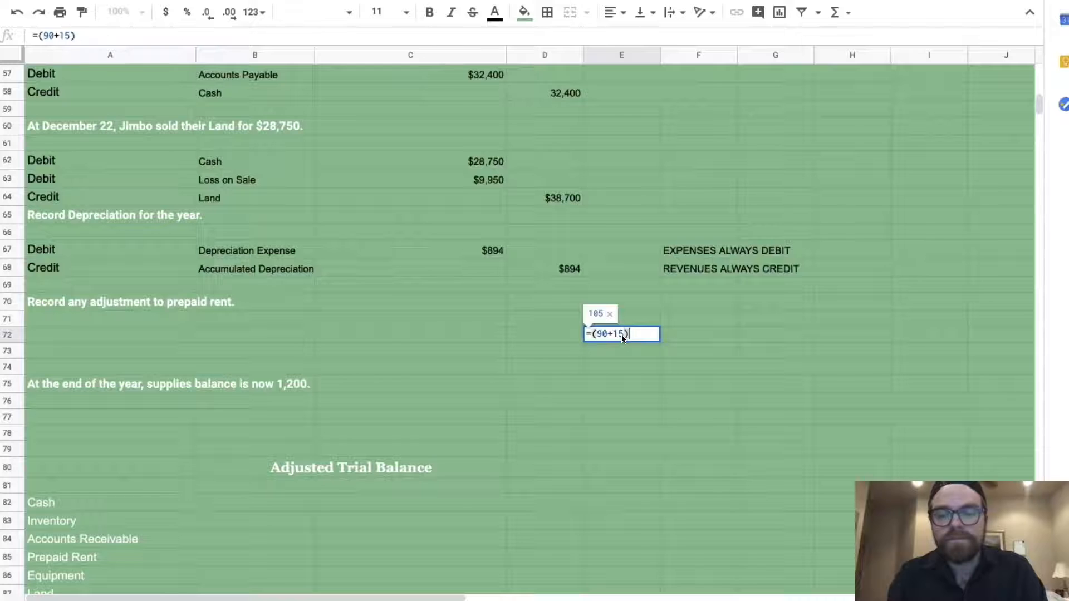
{"action": "key", "text": "Return"}
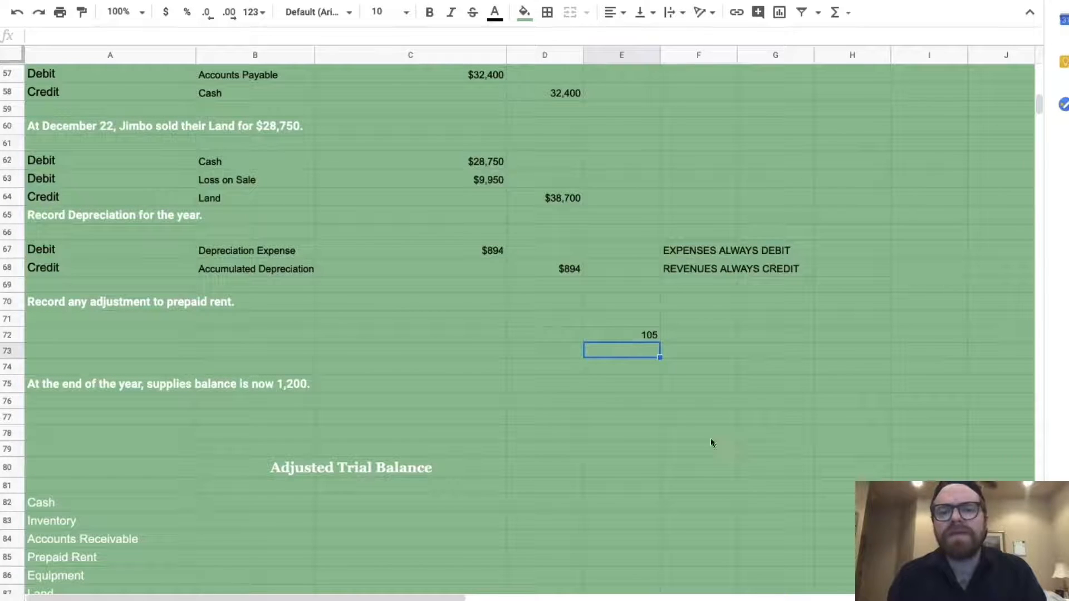
{"action": "left_click", "coordinate": [704, 341]}
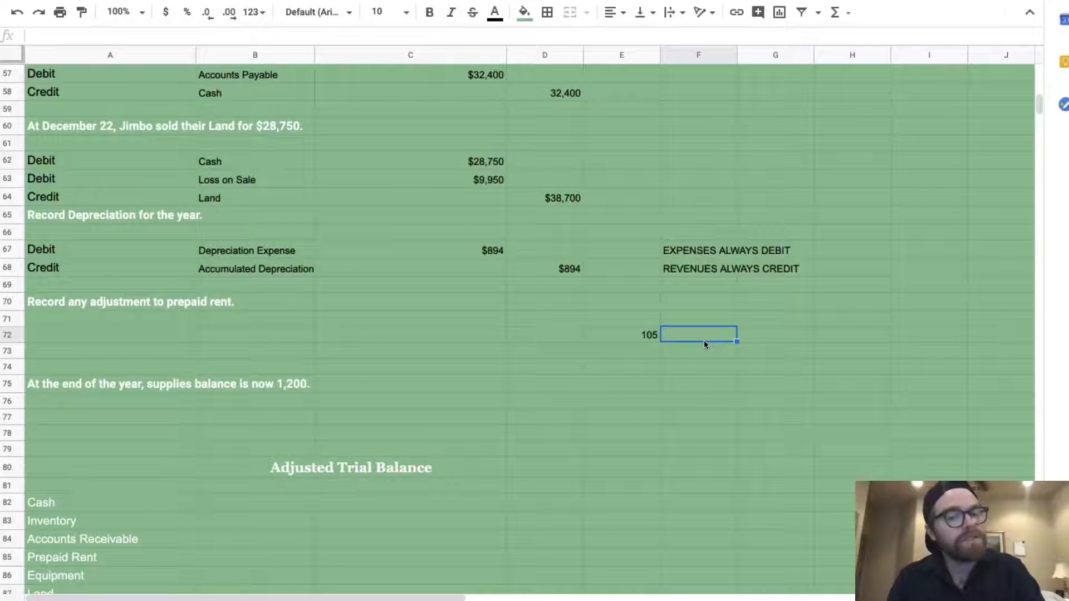
{"action": "type", "text": "360"}
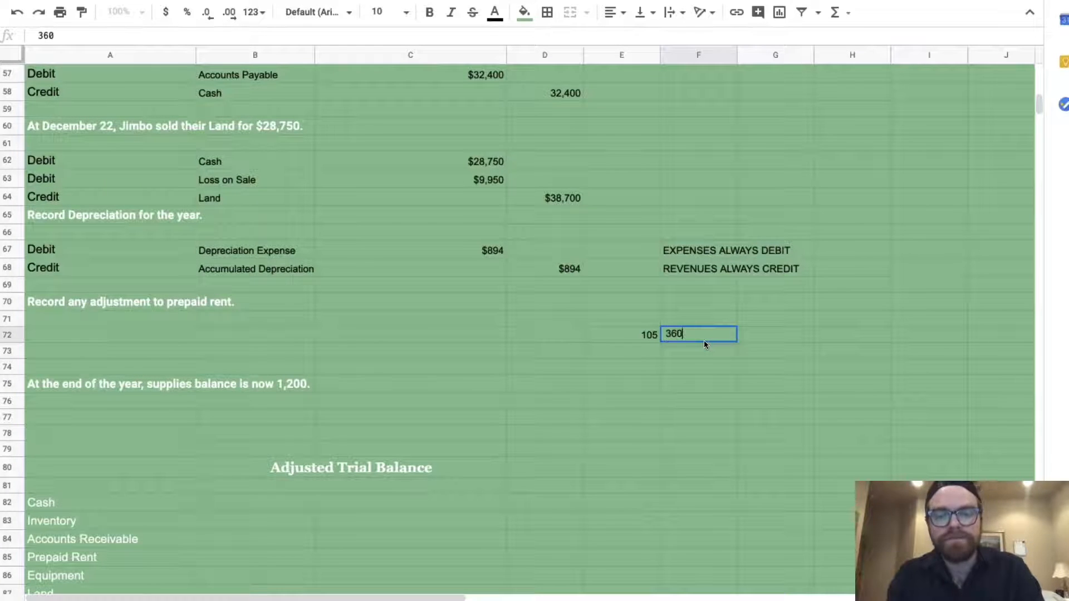
{"action": "key", "text": "Return"}
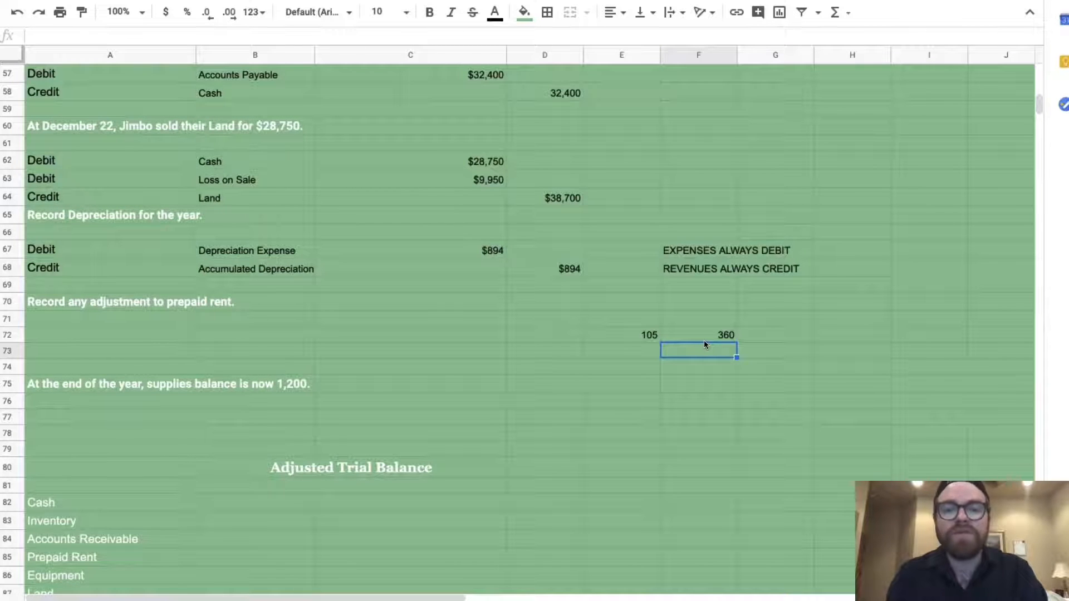
{"action": "left_click", "coordinate": [151, 336]}
Add a Debit line for Rent Expense in row 72 with =(C52*105/360), giving $15,983
{"action": "type", "text": "Debit"}
{"action": "key", "text": "Tab"}
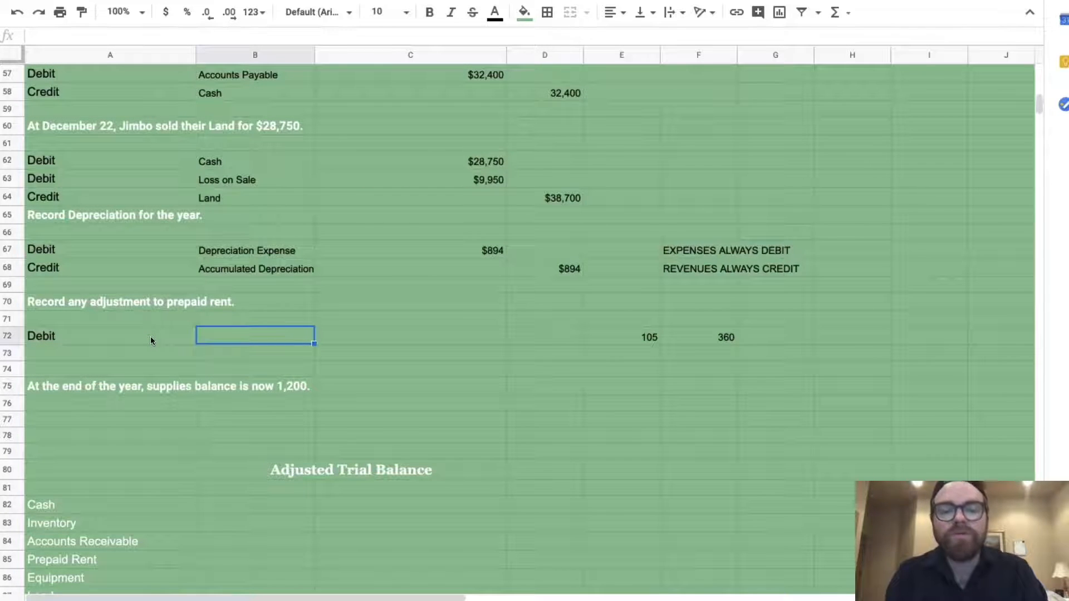
{"action": "type", "text": "Rent Expense"}
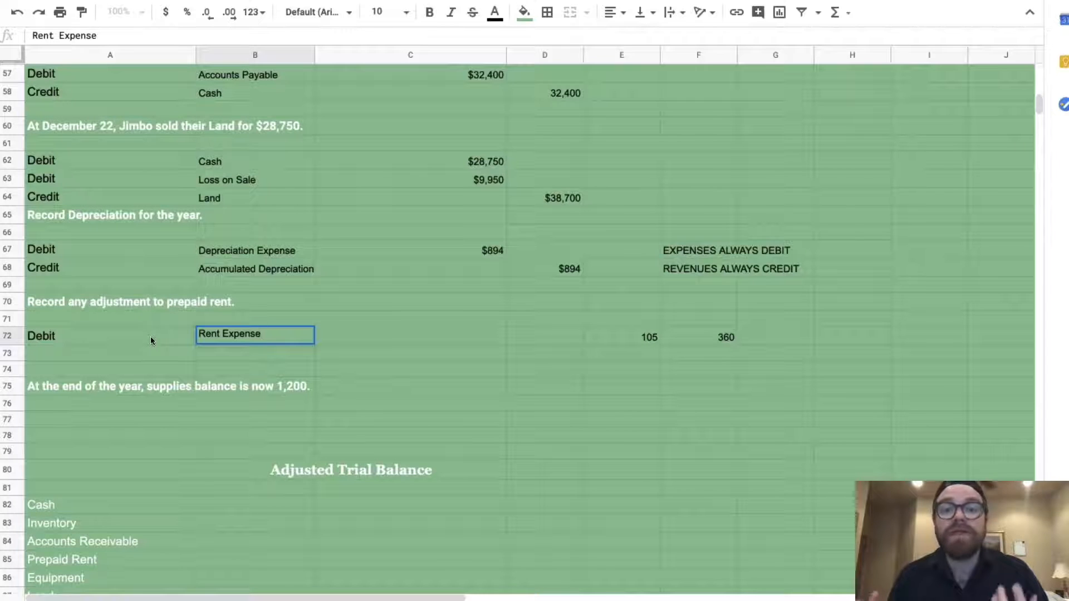
{"action": "key", "text": "Tab"}
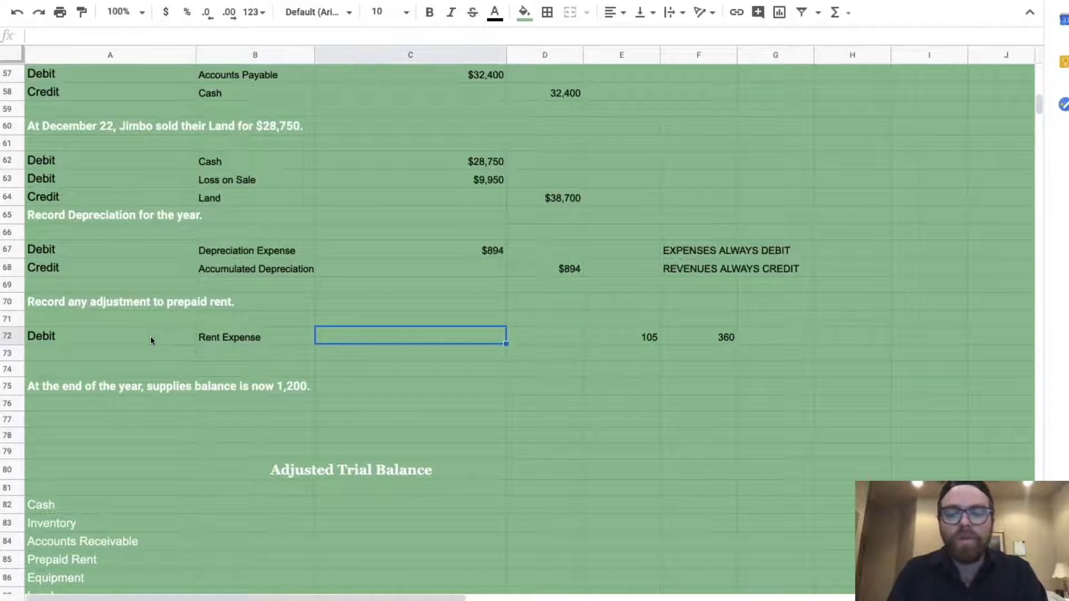
{"action": "type", "text": "=("}
{"action": "scroll", "coordinate": [452, 138], "scroll_direction": "up", "scroll_amount": 2}
{"action": "left_click", "coordinate": [483, 109]}
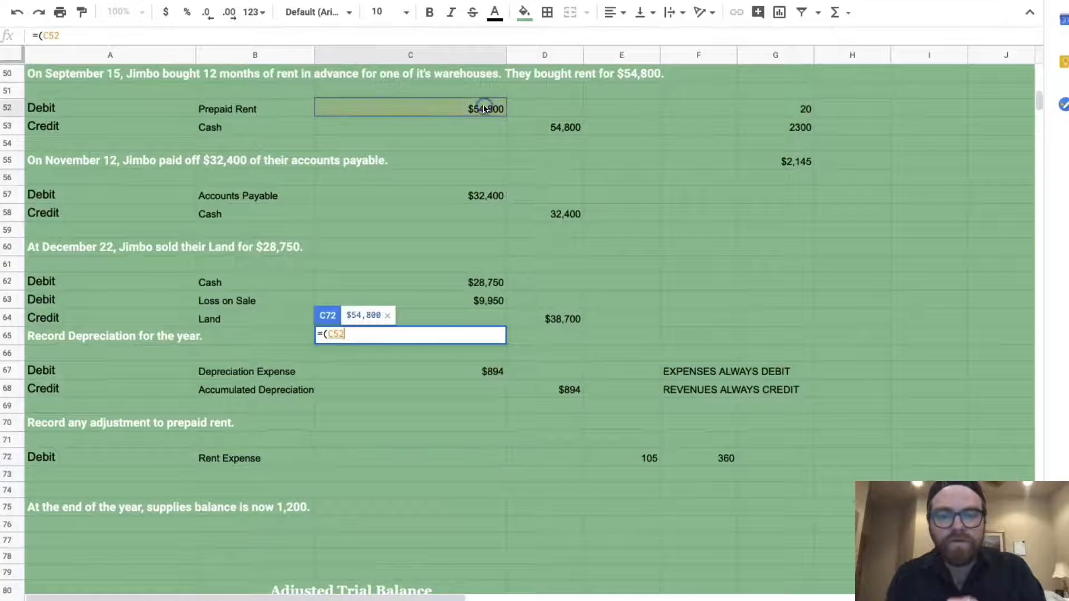
{"action": "type", "text": "*"}
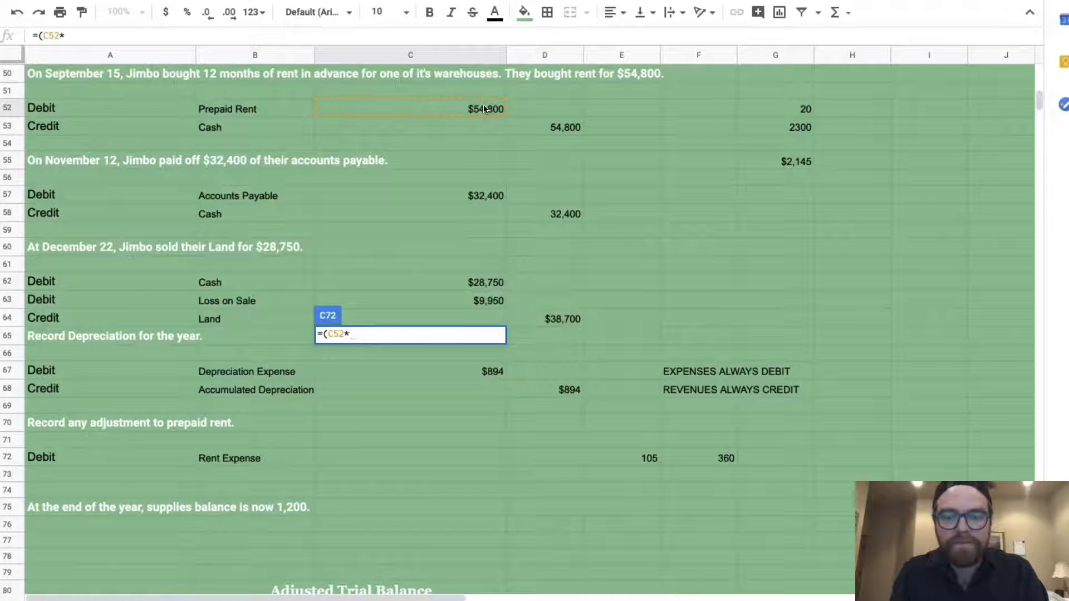
{"action": "type", "text": "105/360"}
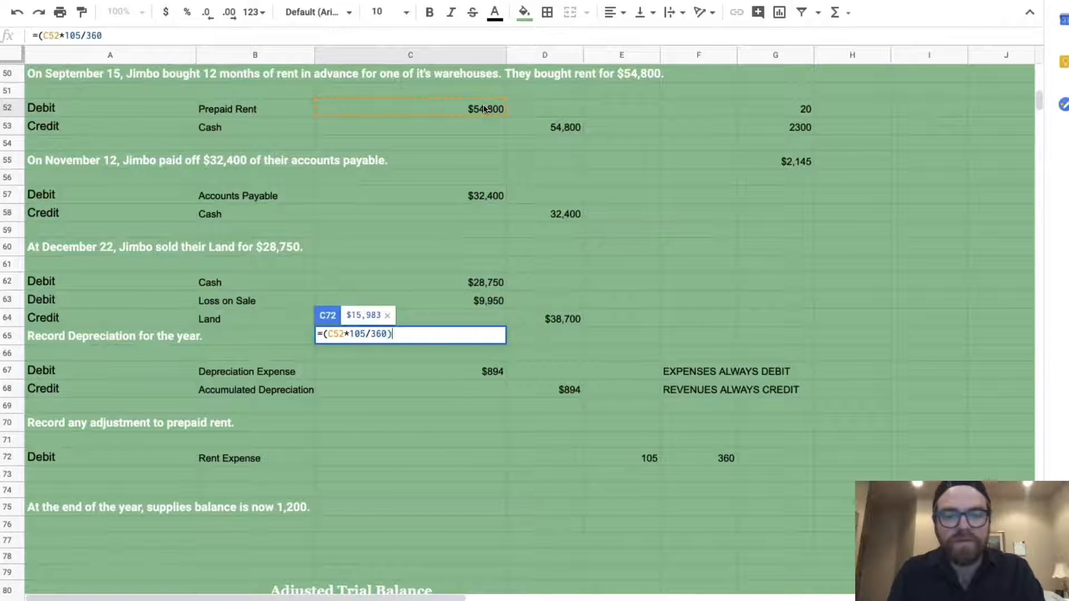
{"action": "key", "text": "Return"}
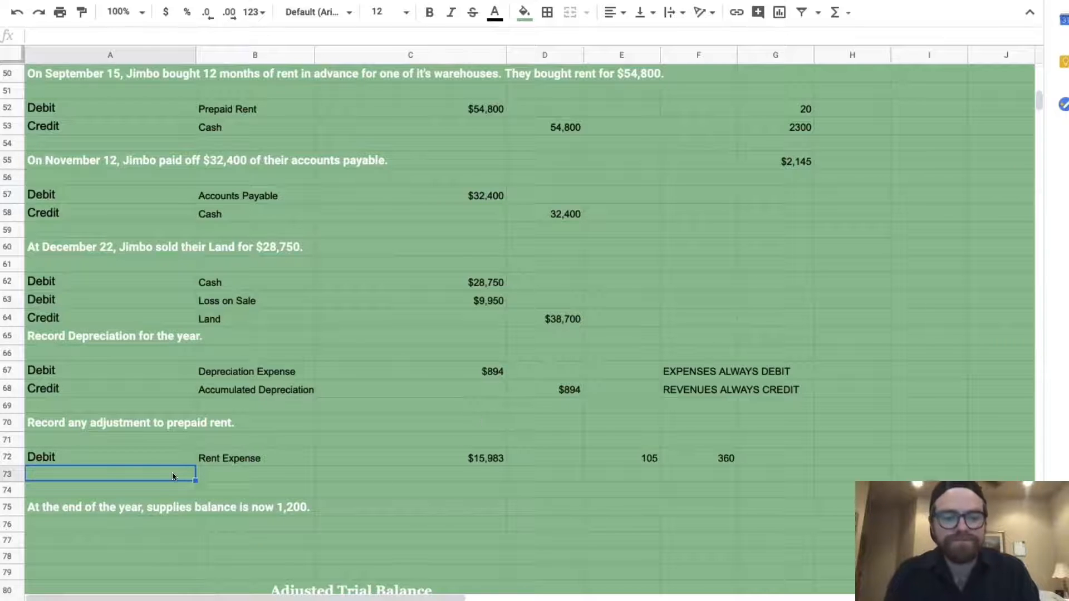
Add a Credit line for Prepaid Rent in row 73 with =C72, matching $15,983
{"action": "type", "text": "Credit"}
{"action": "key", "text": "Tab"}
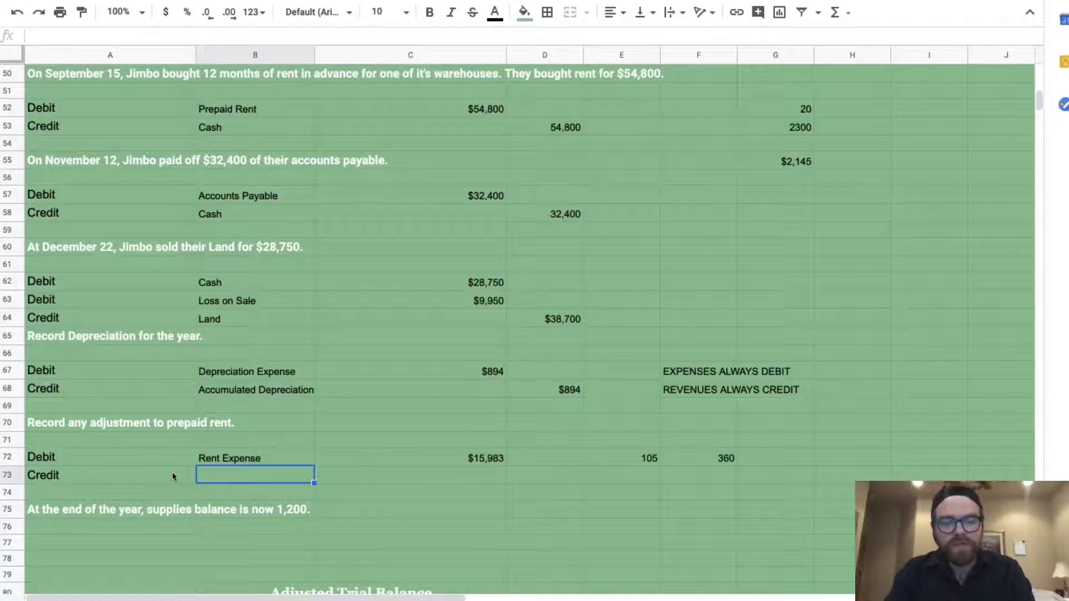
{"action": "type", "text": "Prepaid Rent"}
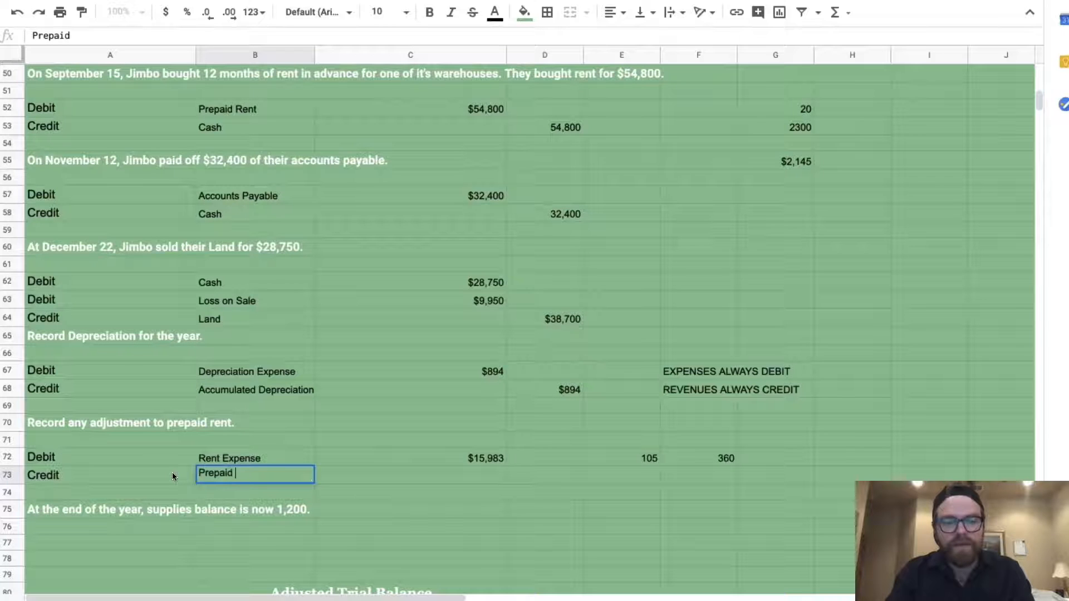
{"action": "key", "text": "Tab"}
{"action": "key", "text": "Tab"}
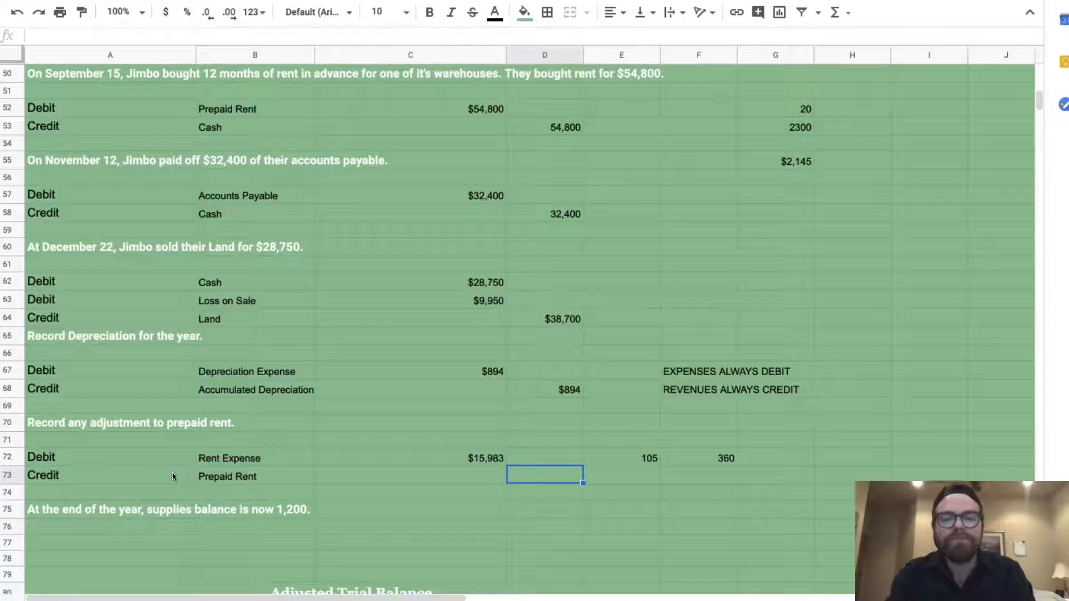
{"action": "type", "text": "="}
{"action": "left_click", "coordinate": [396, 460]}
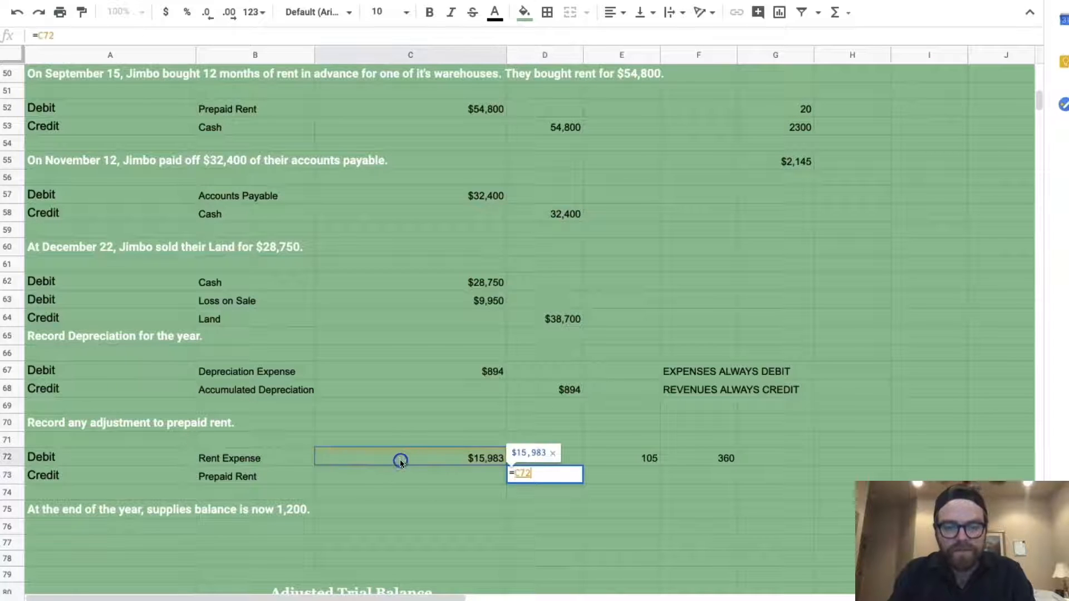
{"action": "key", "text": "Return"}
{"action": "scroll", "coordinate": [335, 539], "scroll_direction": "down", "scroll_amount": 2}
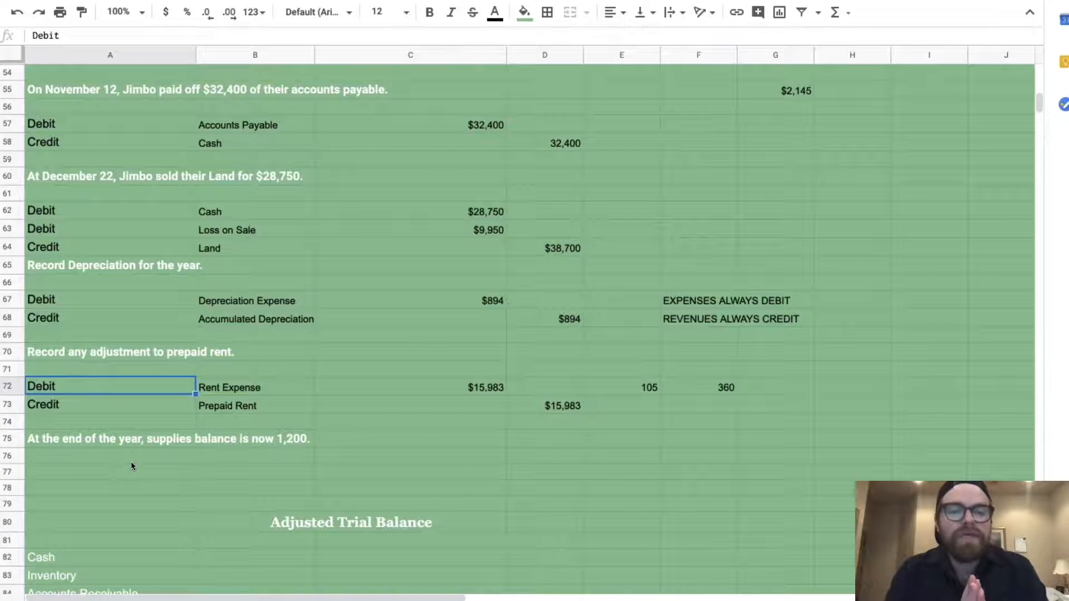
{"action": "scroll", "coordinate": [131, 464], "scroll_direction": "up", "scroll_amount": 8}
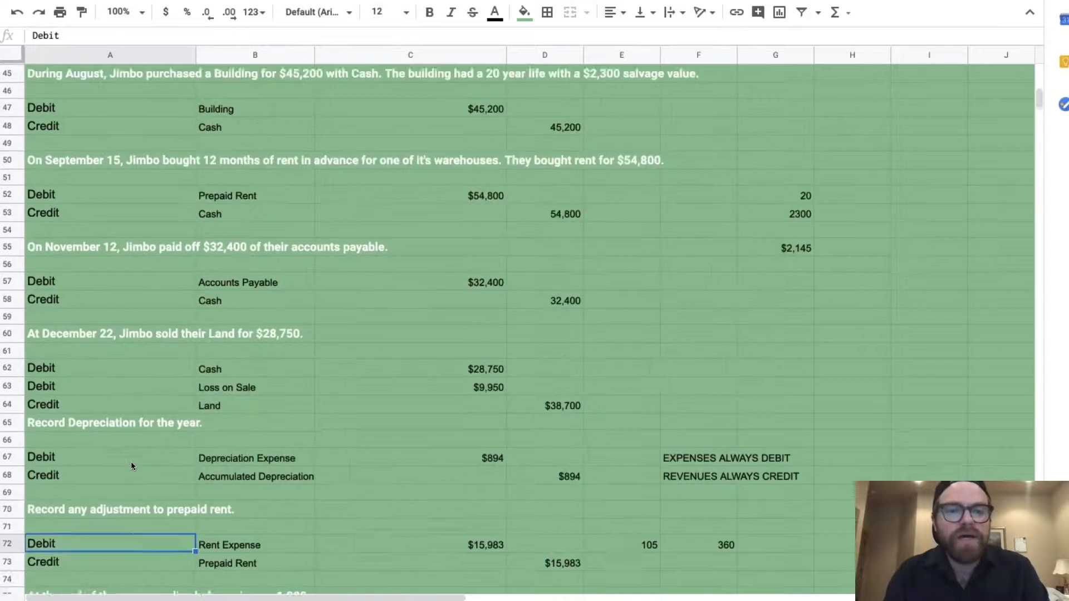
{"action": "scroll", "coordinate": [131, 462], "scroll_direction": "up", "scroll_amount": 2}
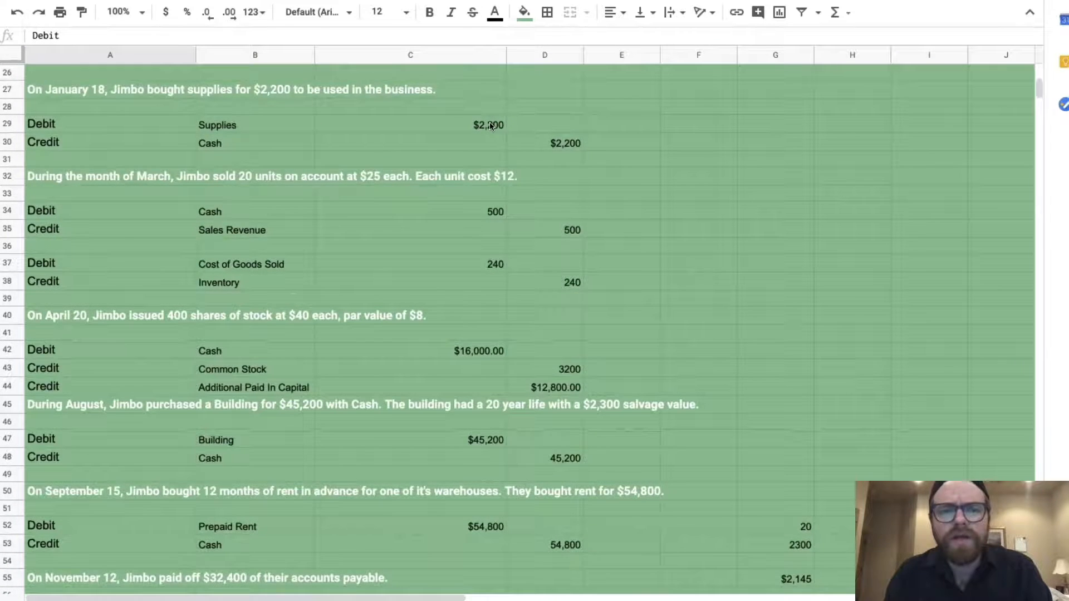
{"action": "scroll", "coordinate": [489, 125], "scroll_direction": "down", "scroll_amount": 10}
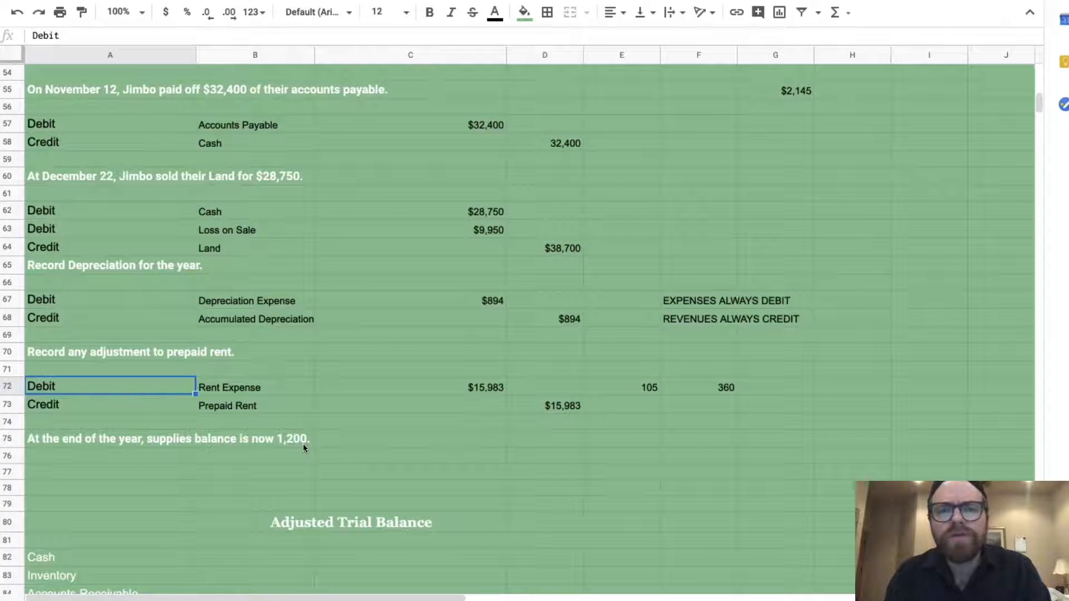
Add a Debit line for Supplies Expense in row 77 with =(2200-1200), giving 1000
{"action": "left_click", "coordinate": [125, 476]}
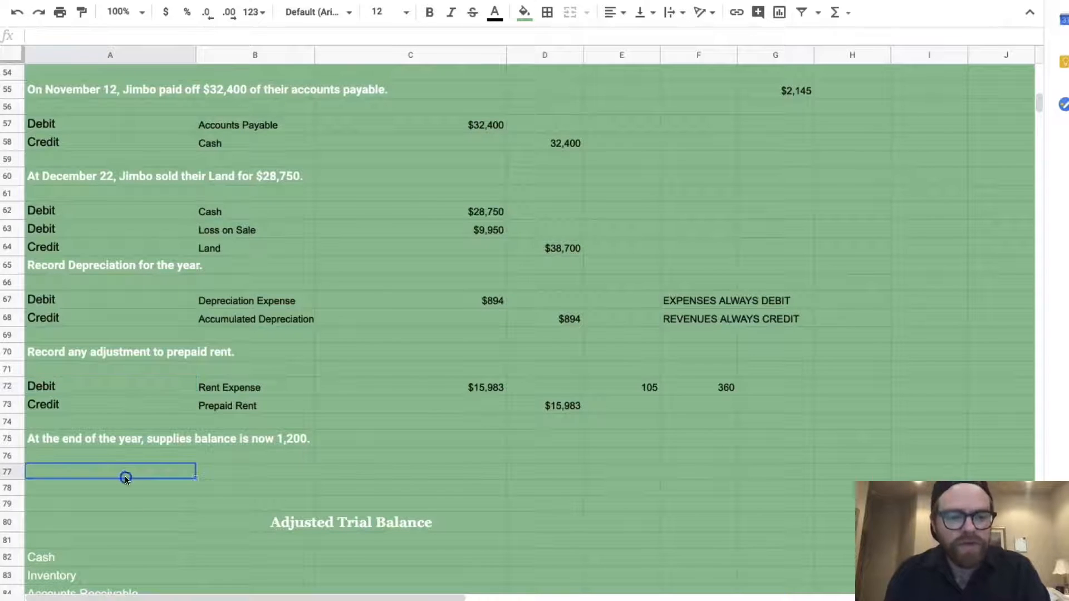
{"action": "type", "text": "Debit"}
{"action": "key", "text": "Tab"}
{"action": "type", "text": "S"}
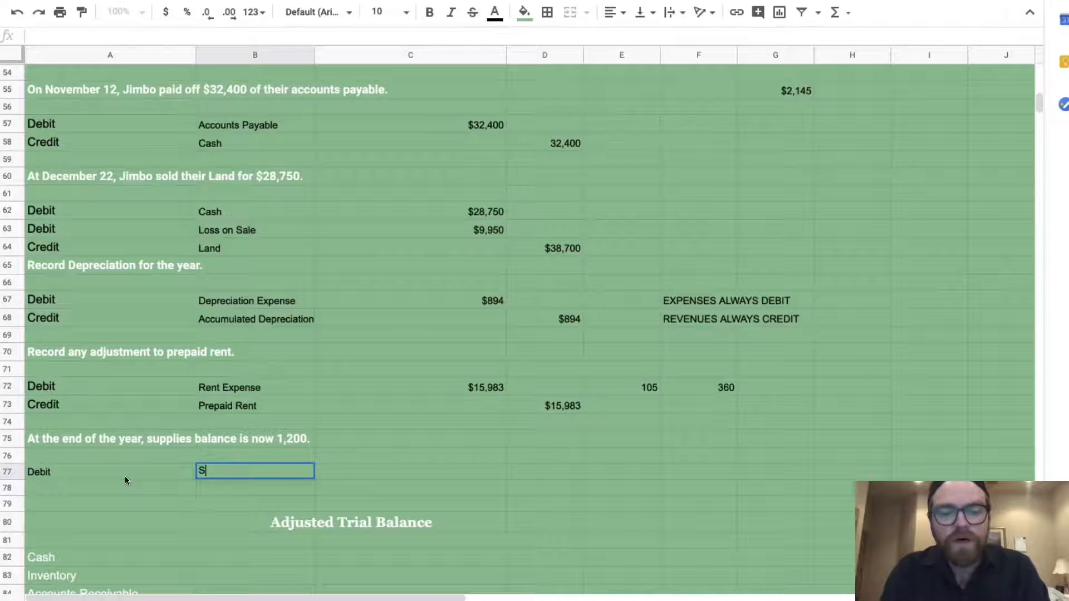
{"action": "type", "text": "upplies Expense"}
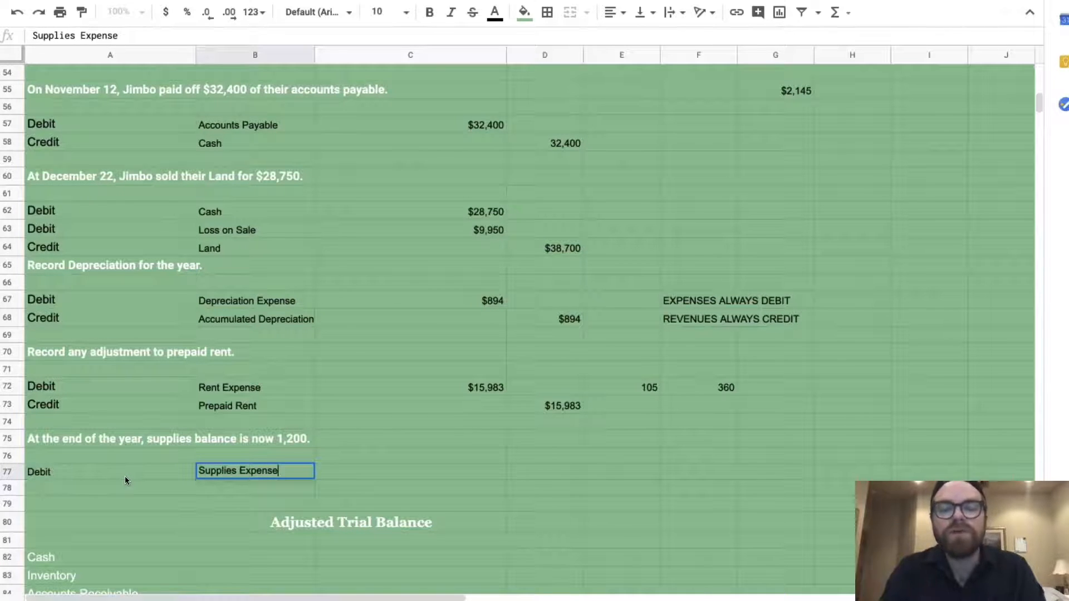
{"action": "key", "text": "Tab"}
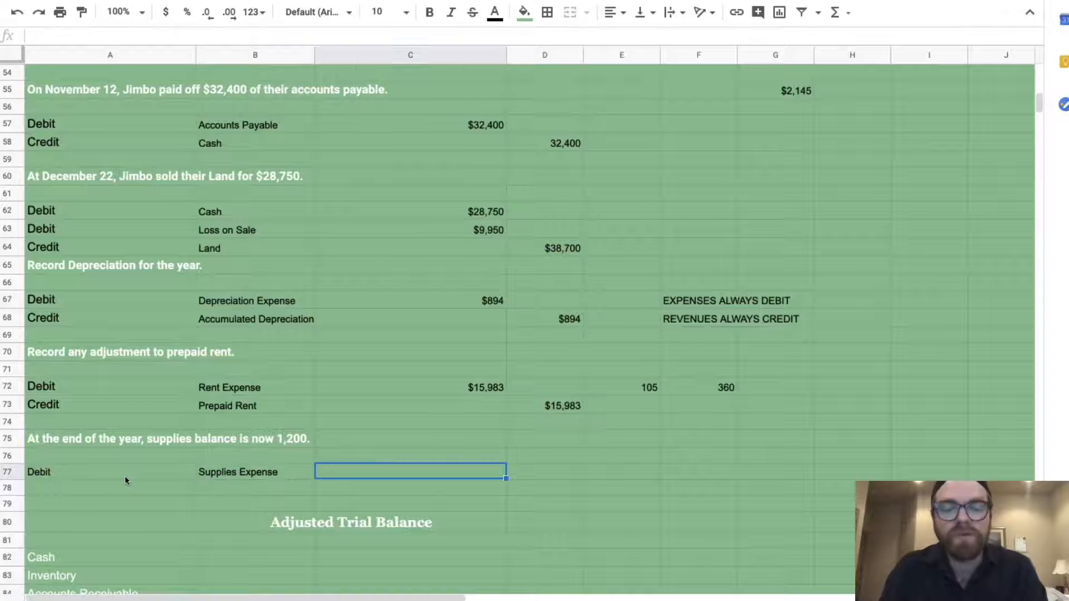
{"action": "type", "text": "=(22"}
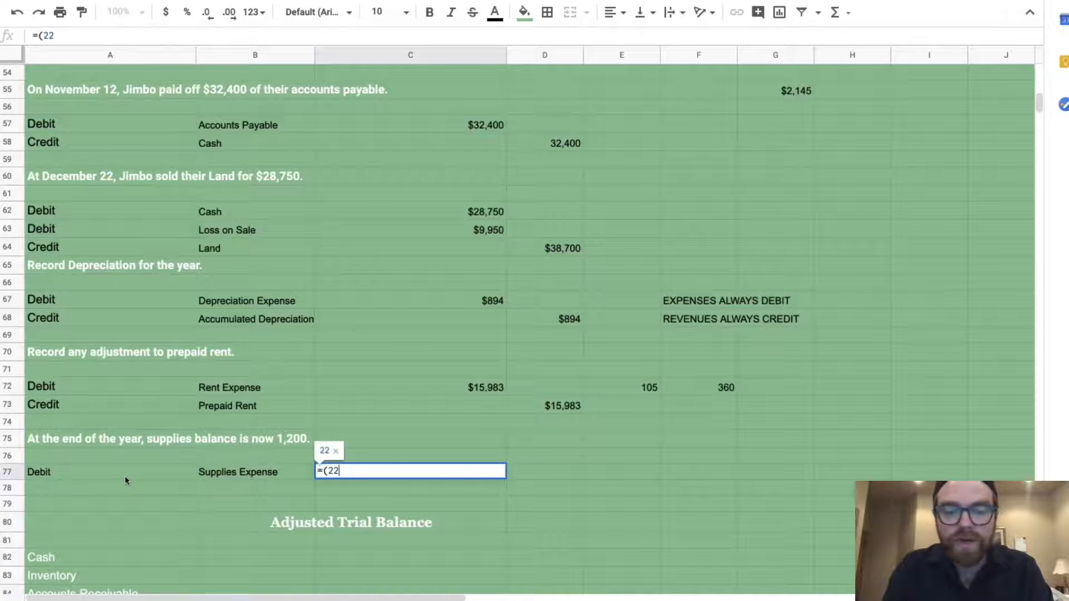
{"action": "type", "text": ",200"}
{"action": "key", "text": "BackSpace"}
{"action": "key", "text": "BackSpace"}
{"action": "key", "text": "BackSpace"}
{"action": "key", "text": "BackSpace"}
{"action": "type", "text": "200-1200)"}
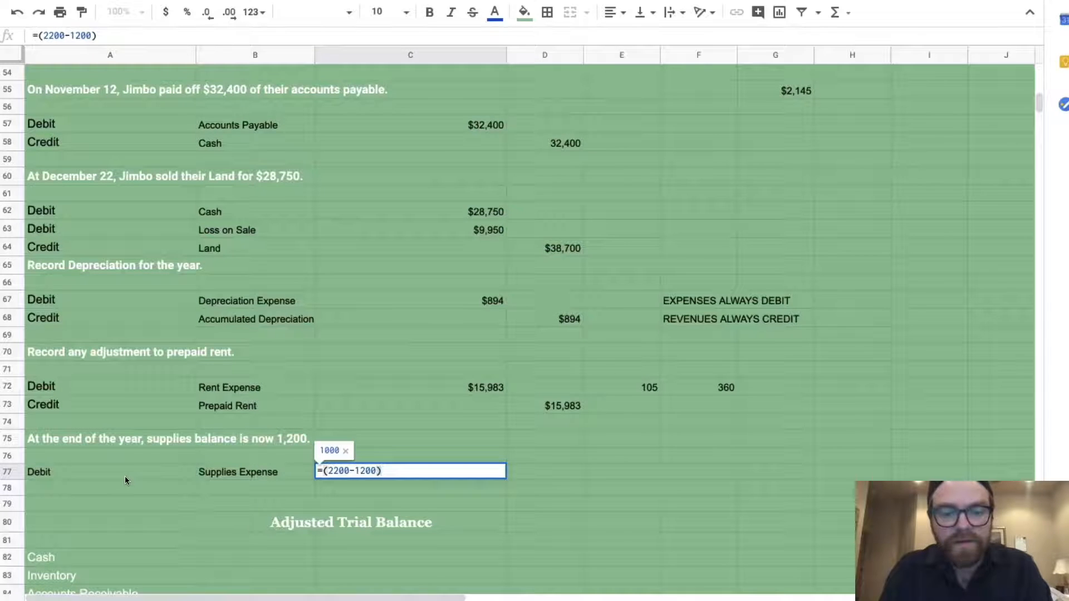
{"action": "key", "text": "Return"}
Add a Credit line for Supplies in row 78 with =C77 for 1000
{"action": "type", "text": "Credit"}
{"action": "key", "text": "Tab"}
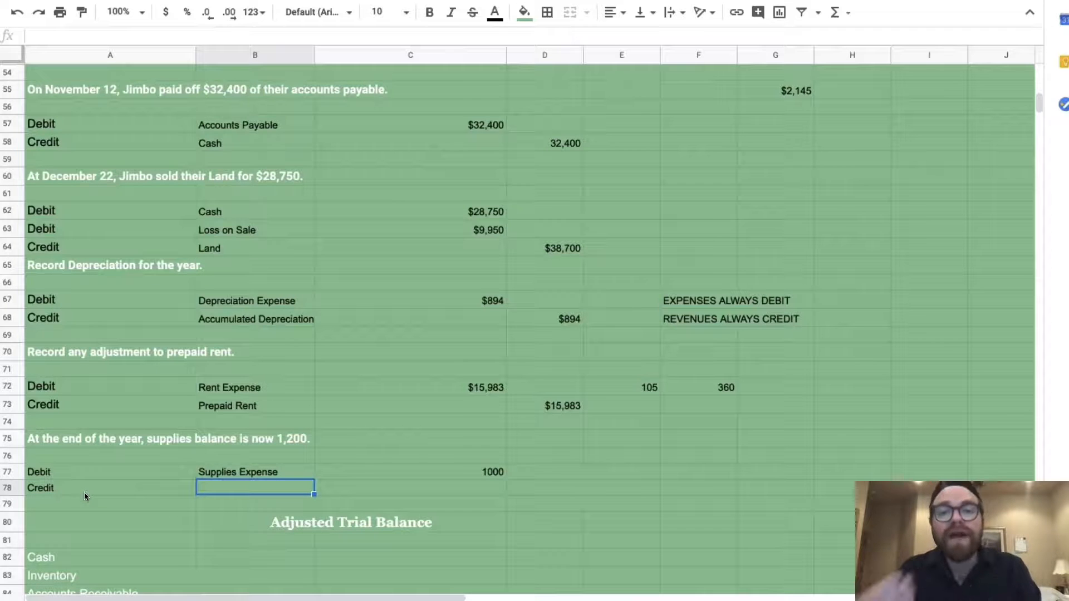
{"action": "type", "text": "Supplies Expense"}
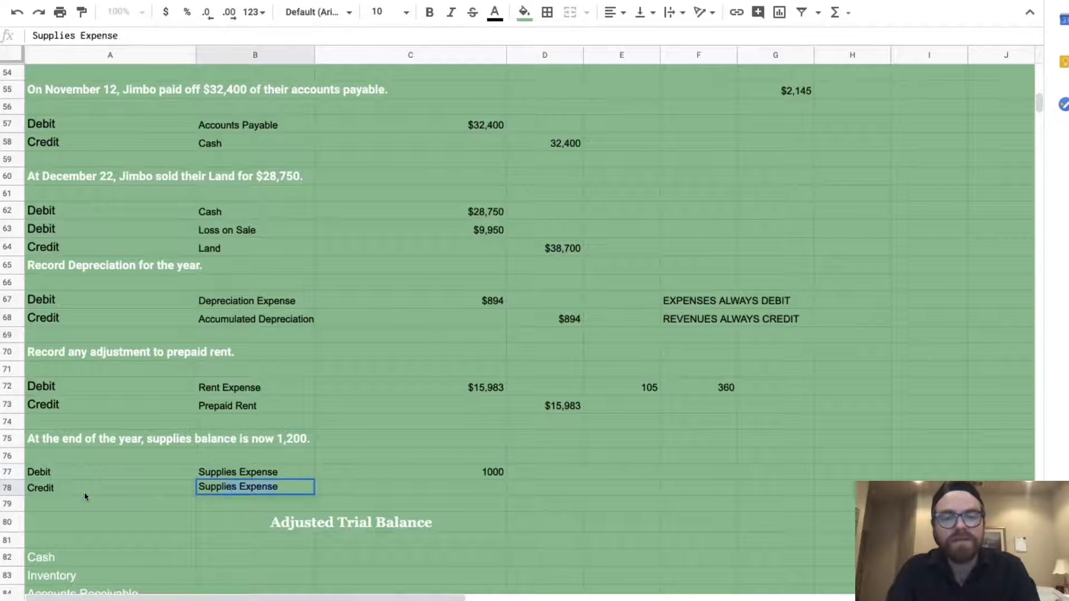
{"action": "key", "text": "Tab"}
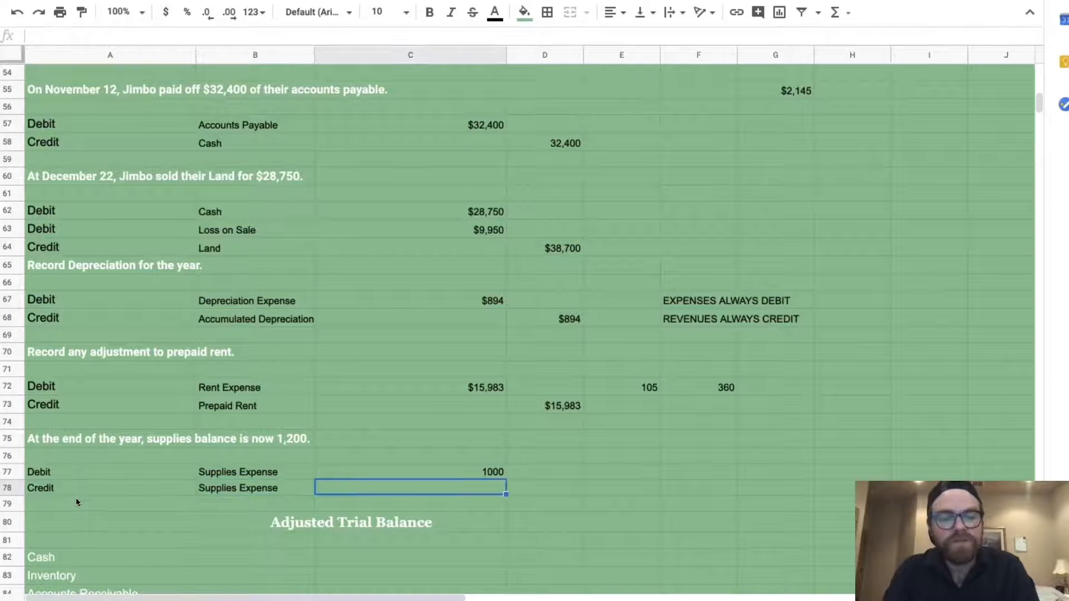
{"action": "left_click", "coordinate": [223, 488]}
{"action": "left_click", "coordinate": [109, 42]}
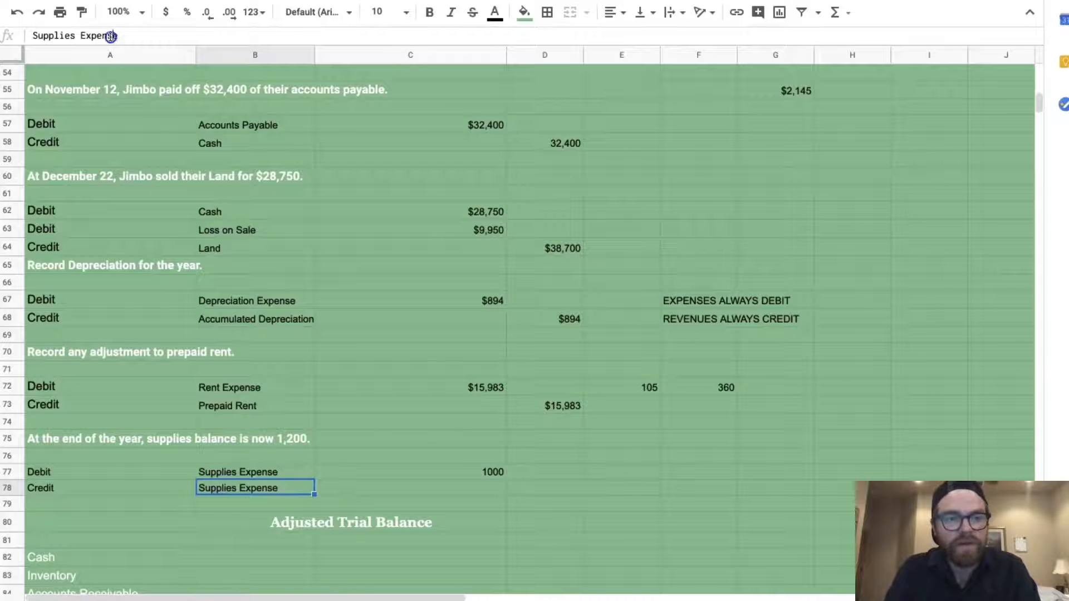
{"action": "key", "text": "BackSpace"}
{"action": "key", "text": "BackSpace"}
{"action": "key", "text": "BackSpace"}
{"action": "key", "text": "BackSpace"}
{"action": "key", "text": "BackSpace"}
{"action": "key", "text": "BackSpace"}
{"action": "key", "text": "BackSpace"}
{"action": "key", "text": "BackSpace"}
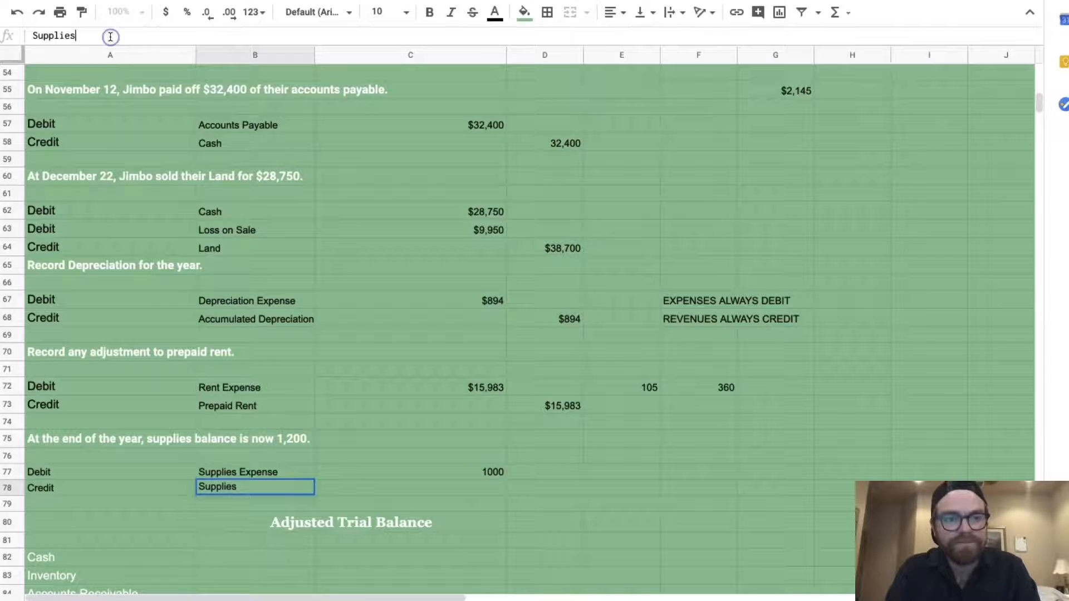
{"action": "key", "text": "Tab"}
{"action": "key", "text": "Tab"}
{"action": "type", "text": "1,0"}
{"action": "type", "text": "0"}
{"action": "key", "text": "BackSpace"}
{"action": "key", "text": "BackSpace"}
{"action": "key", "text": "BackSpace"}
{"action": "type", "text": "00"}
{"action": "key", "text": "BackSpace"}
{"action": "key", "text": "BackSpace"}
{"action": "key", "text": "BackSpace"}
{"action": "type", "text": "="}
{"action": "left_click", "coordinate": [432, 472]}
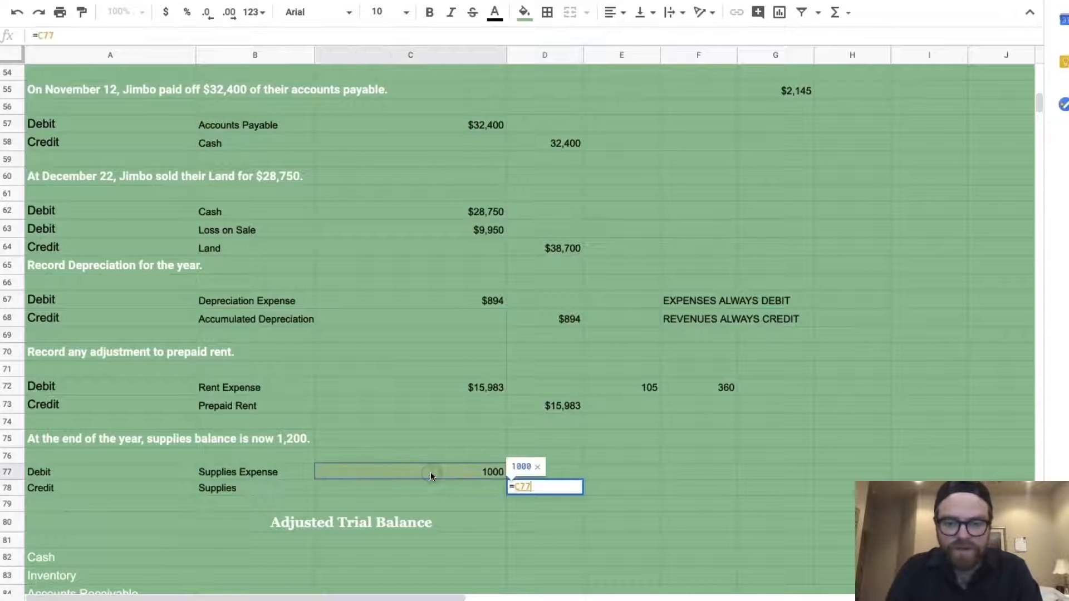
{"action": "key", "text": "Return"}
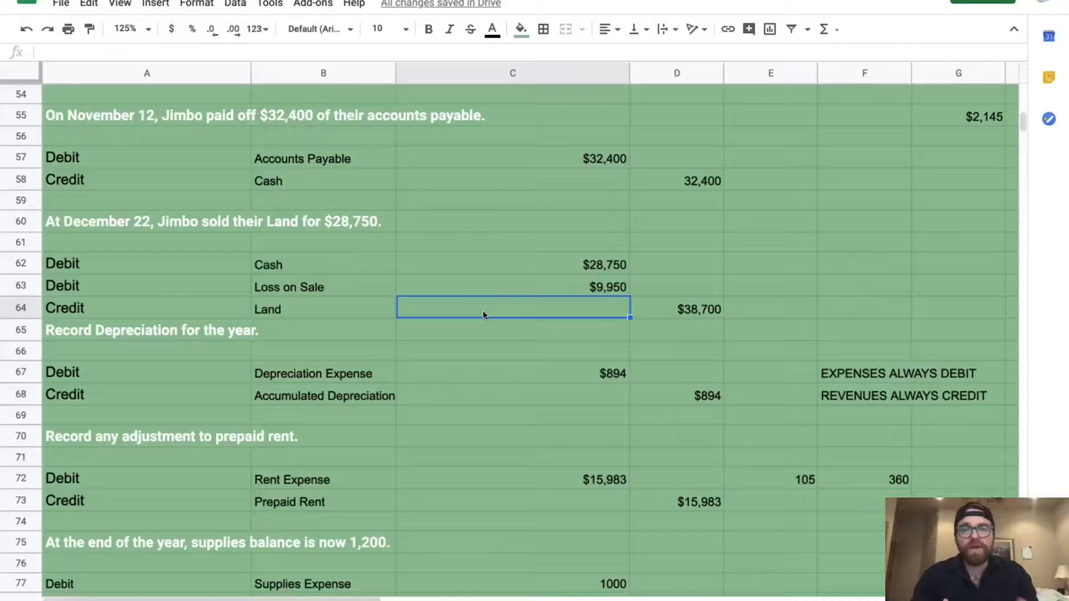
Select the Trial Balance amounts B7:C20, then scroll down to the Adjusted Trial Balance
{"action": "left_click", "coordinate": [414, 378]}
{"action": "scroll", "coordinate": [413, 379], "scroll_direction": "down", "scroll_amount": 5}
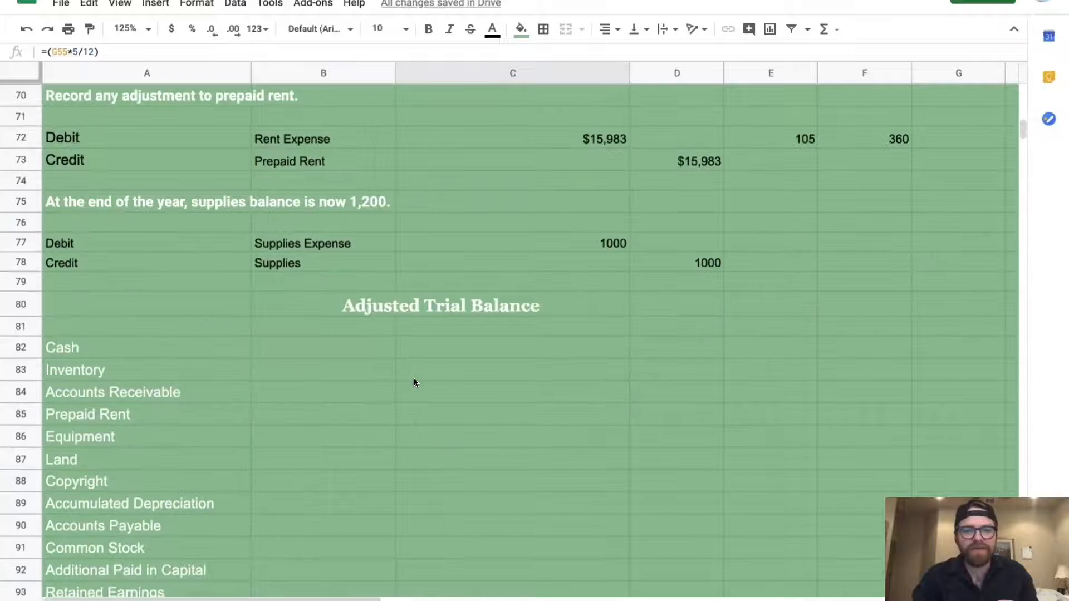
{"action": "scroll", "coordinate": [414, 382], "scroll_direction": "down", "scroll_amount": 3}
{"action": "scroll", "coordinate": [414, 382], "scroll_direction": "up", "scroll_amount": 1}
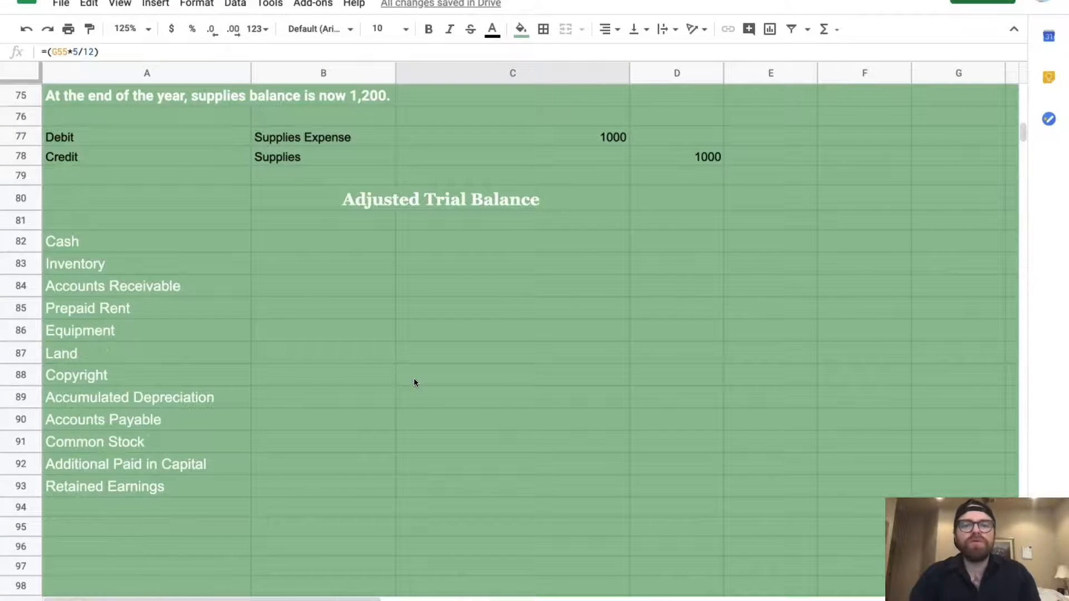
{"action": "scroll", "coordinate": [413, 382], "scroll_direction": "up", "scroll_amount": 15}
{"action": "scroll", "coordinate": [413, 382], "scroll_direction": "up", "scroll_amount": 9}
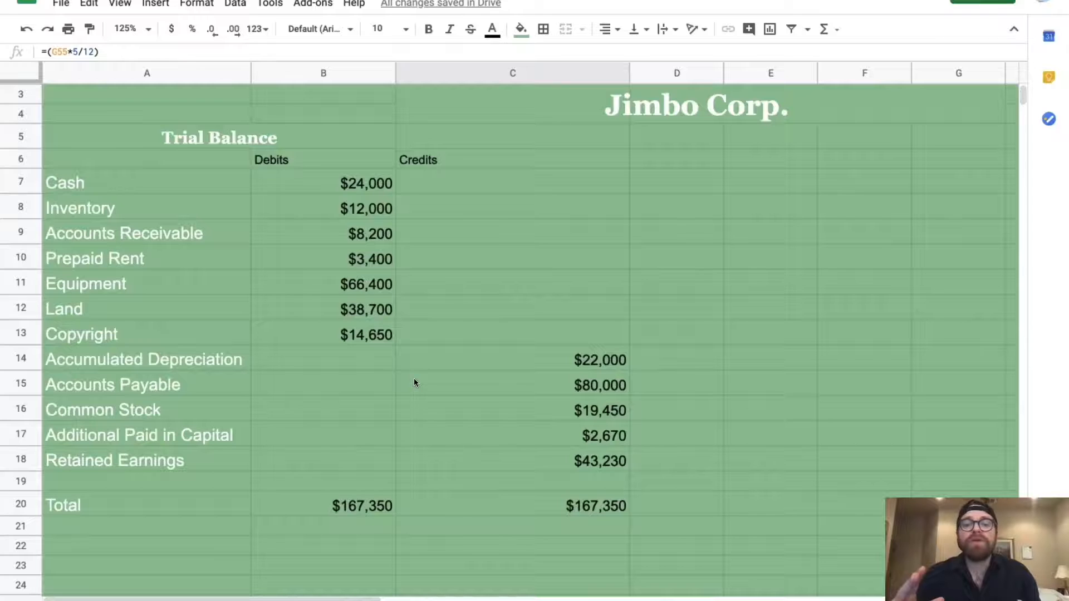
{"action": "scroll", "coordinate": [413, 382], "scroll_direction": "down", "scroll_amount": 1}
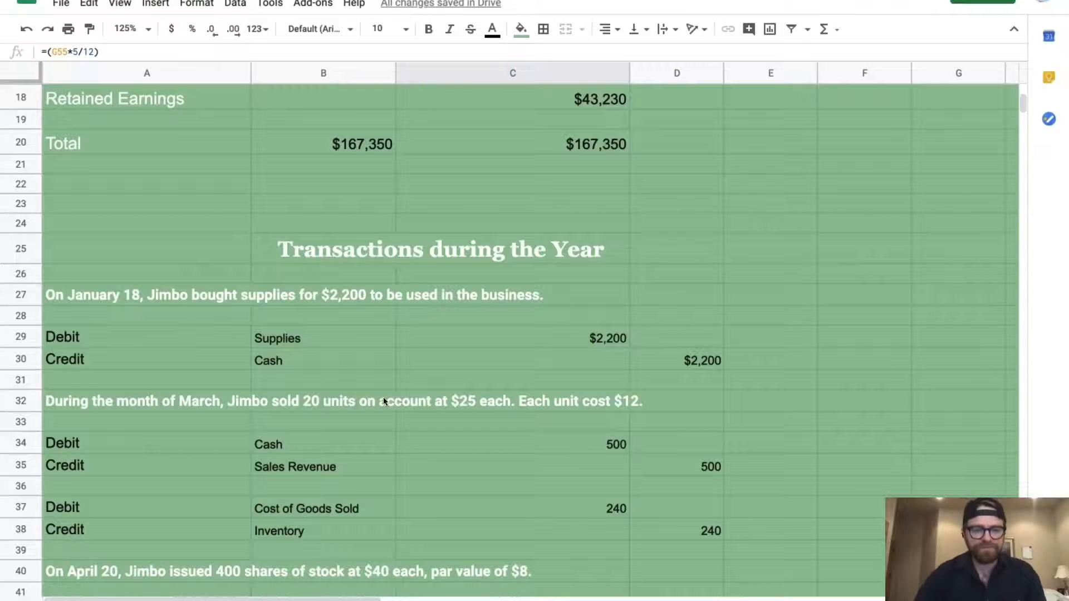
{"action": "scroll", "coordinate": [383, 399], "scroll_direction": "up", "scroll_amount": 7}
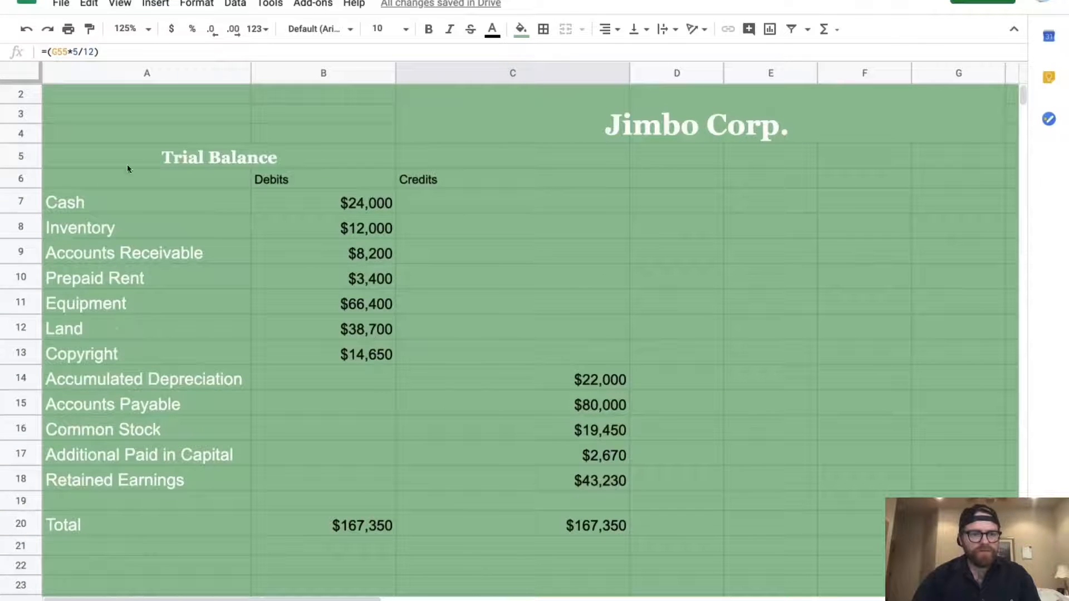
{"action": "scroll", "coordinate": [127, 443], "scroll_direction": "down", "scroll_amount": 6}
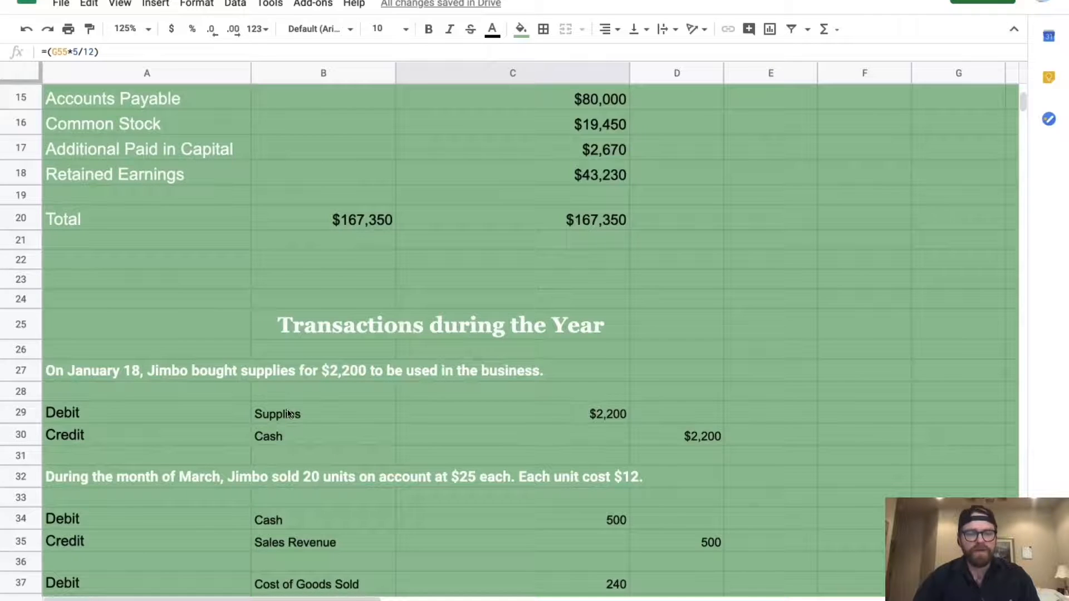
{"action": "scroll", "coordinate": [288, 413], "scroll_direction": "up", "scroll_amount": 6}
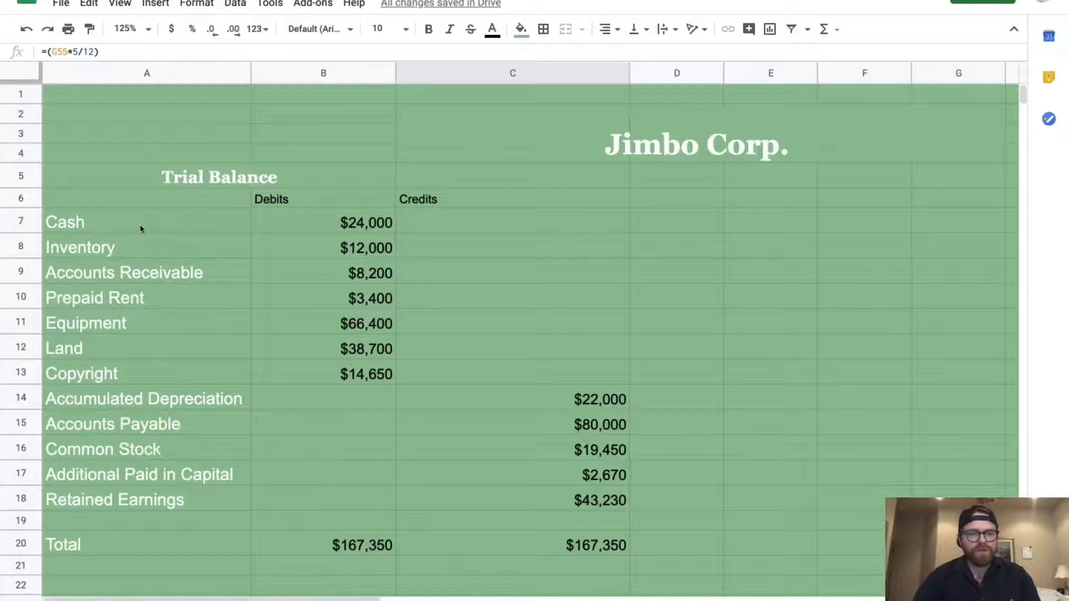
{"action": "left_click_drag", "start_coordinate": [350, 221], "coordinate": [553, 548]}
{"action": "key", "text": "ctrl+c"}
{"action": "scroll", "coordinate": [553, 549], "scroll_direction": "down", "scroll_amount": 12}
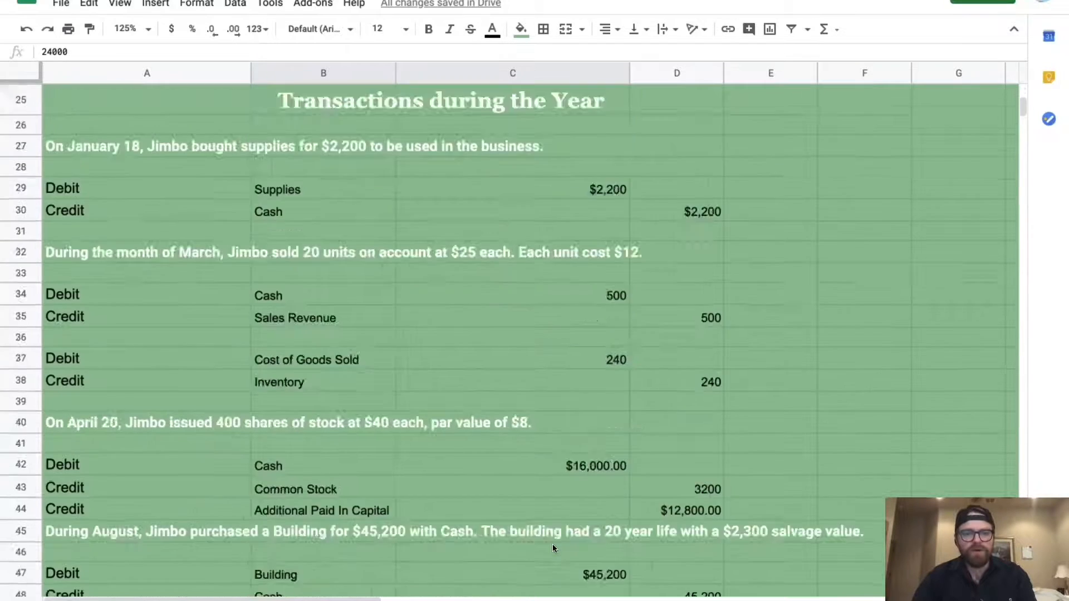
{"action": "scroll", "coordinate": [552, 543], "scroll_direction": "down", "scroll_amount": 12}
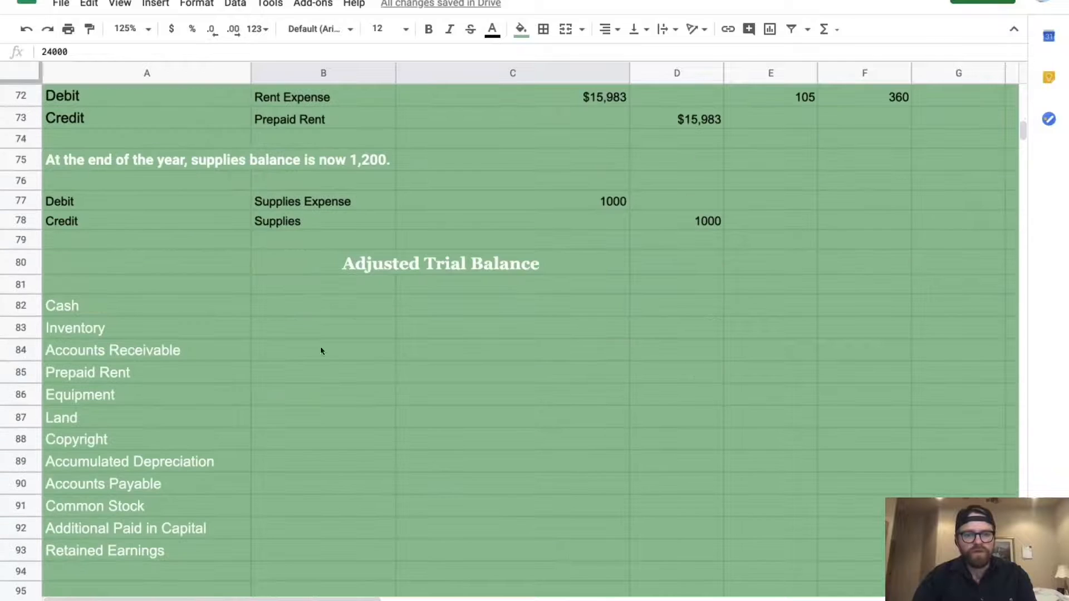
Paste the copied trial balance amounts into the Adjusted Trial Balance starting at B82
{"action": "left_click", "coordinate": [292, 306]}
{"action": "key", "text": "ctrl+v"}
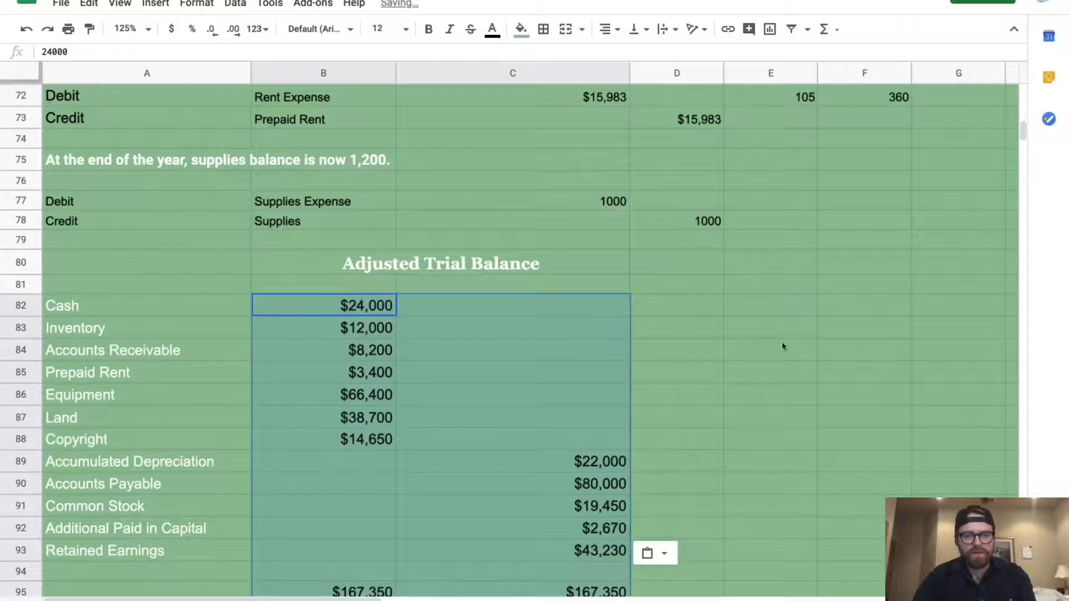
{"action": "left_click", "coordinate": [747, 379]}
{"action": "scroll", "coordinate": [746, 378], "scroll_direction": "down", "scroll_amount": 2}
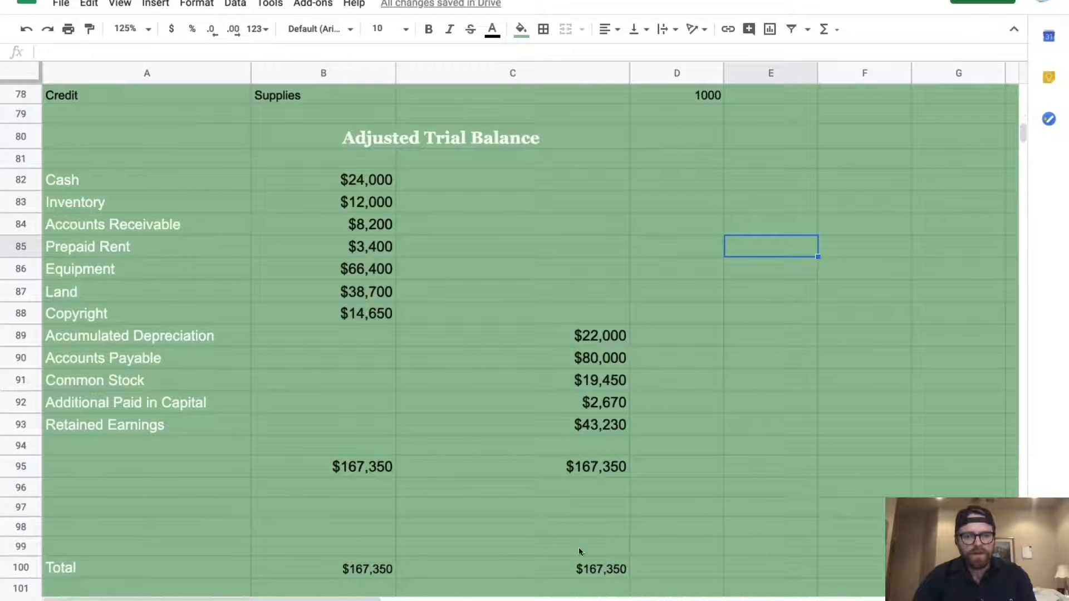
{"action": "scroll", "coordinate": [460, 565], "scroll_direction": "down", "scroll_amount": 1}
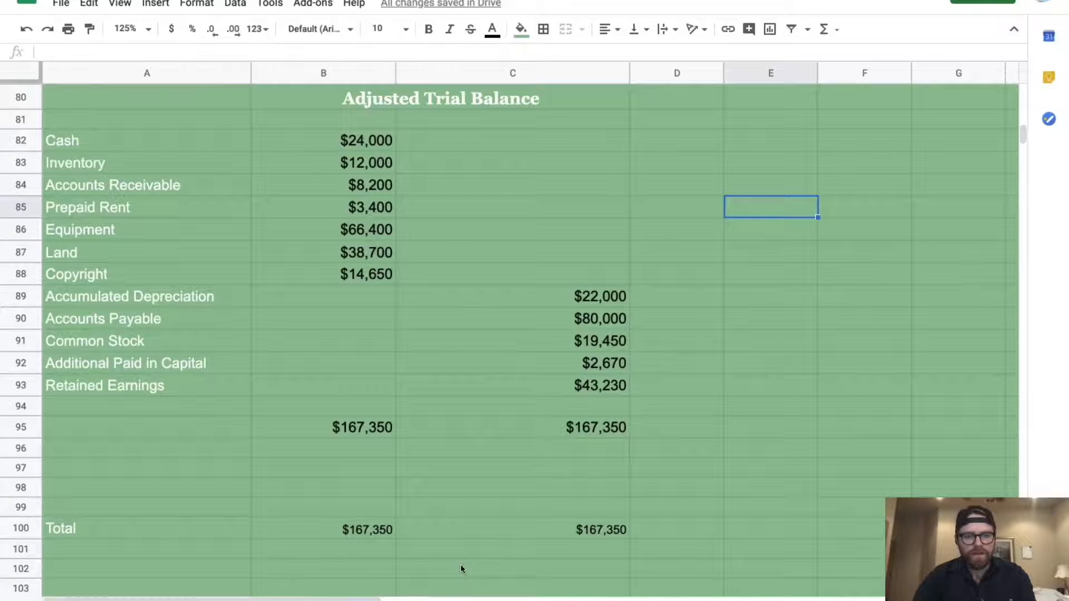
Delete the duplicate totals in row 100 and move the Total label to A95
{"action": "left_click_drag", "start_coordinate": [330, 528], "coordinate": [535, 534]}
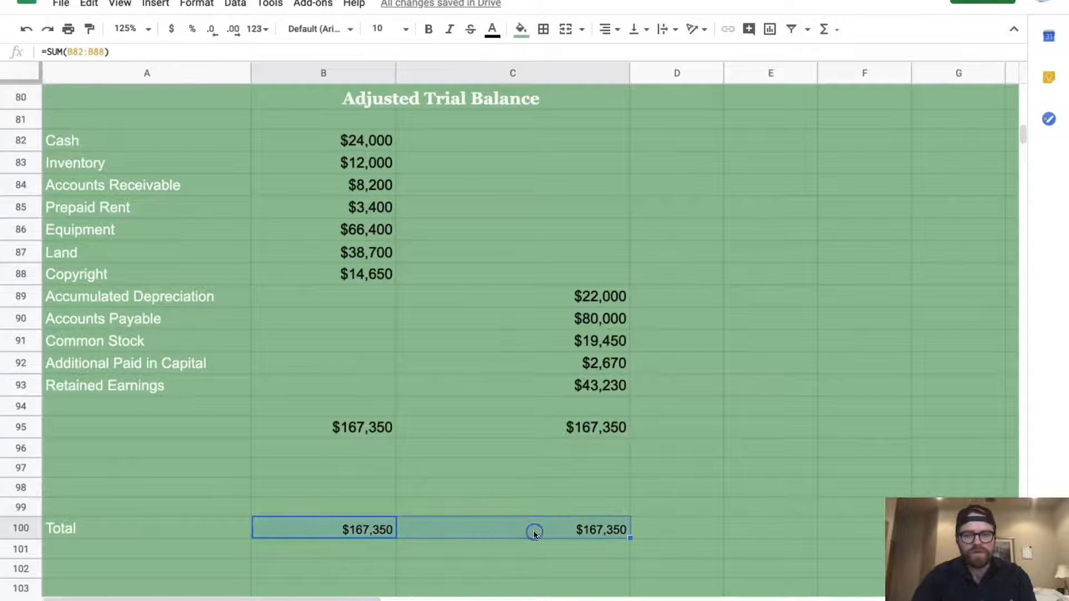
{"action": "key", "text": "Delete"}
{"action": "left_click", "coordinate": [171, 528]}
{"action": "key", "text": "ctrl+c"}
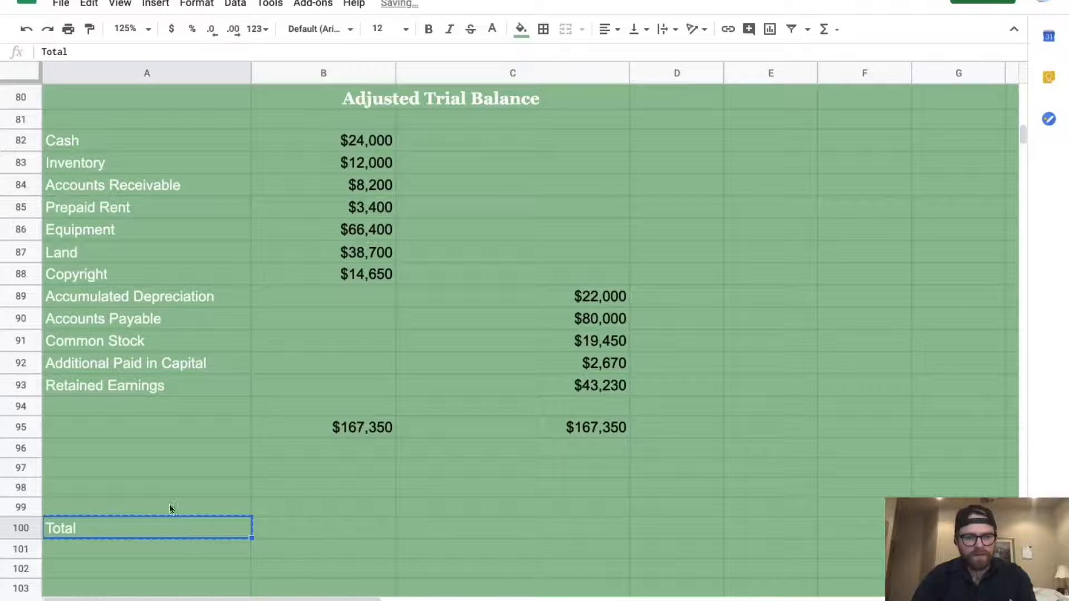
{"action": "left_click", "coordinate": [168, 436]}
{"action": "key", "text": "ctrl+v"}
Paint the emptied cell A100 green using a plain green cell's formatting
{"action": "left_click", "coordinate": [179, 467]}
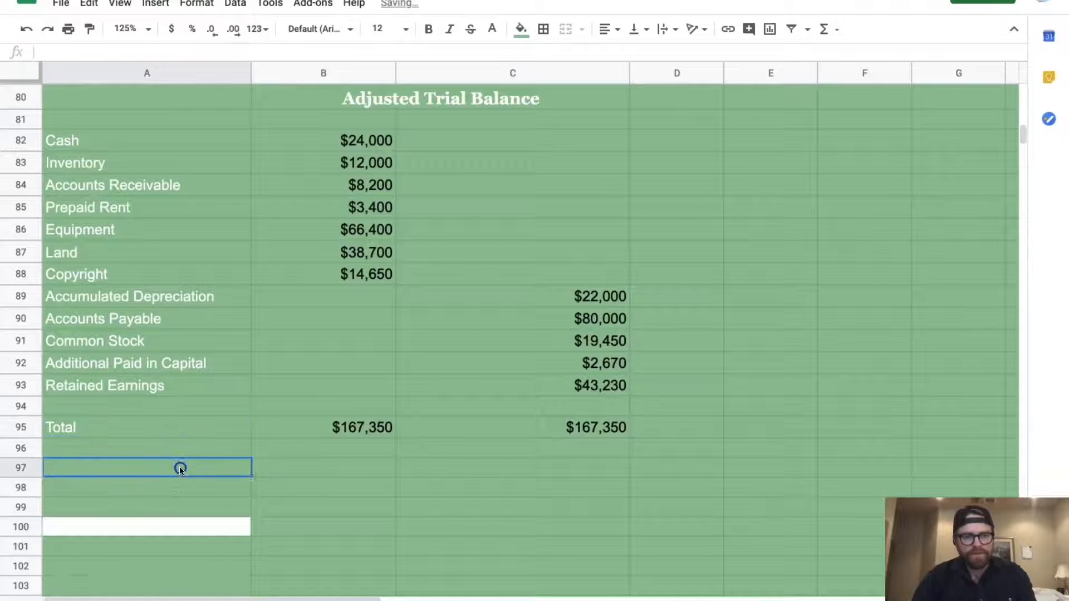
{"action": "left_click", "coordinate": [178, 488]}
{"action": "left_click", "coordinate": [134, 92]}
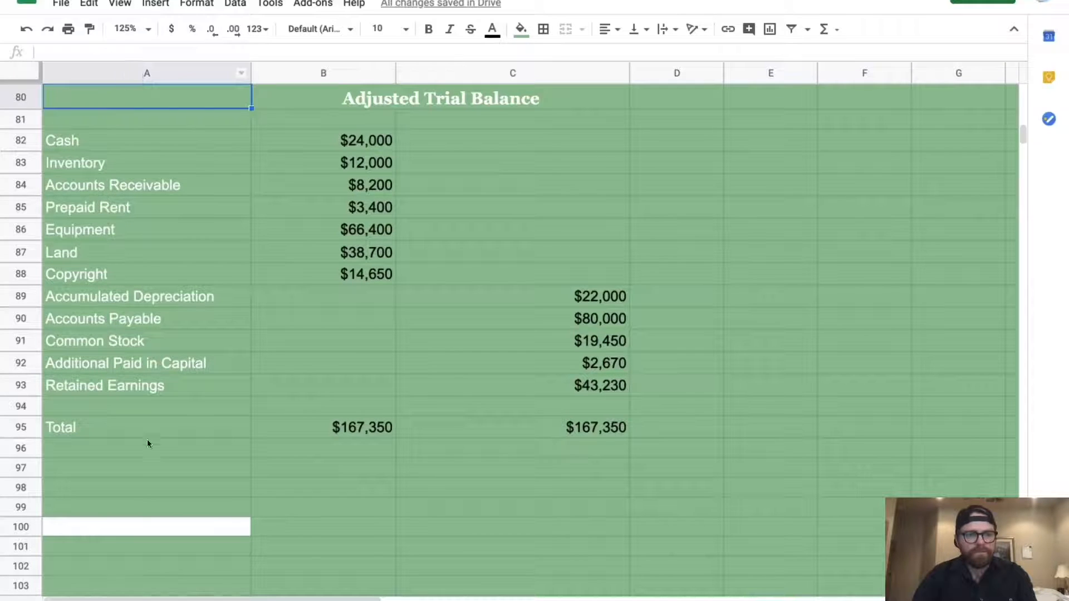
{"action": "left_click", "coordinate": [133, 485]}
{"action": "left_click", "coordinate": [89, 29]}
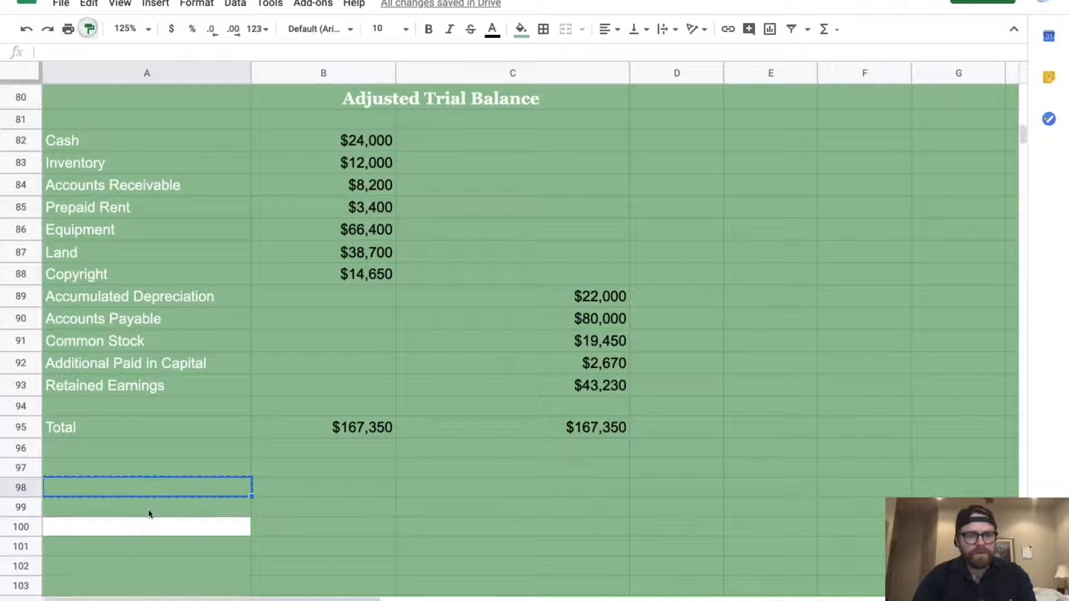
{"action": "left_click", "coordinate": [143, 527]}
{"action": "scroll", "coordinate": [314, 477], "scroll_direction": "up", "scroll_amount": 3}
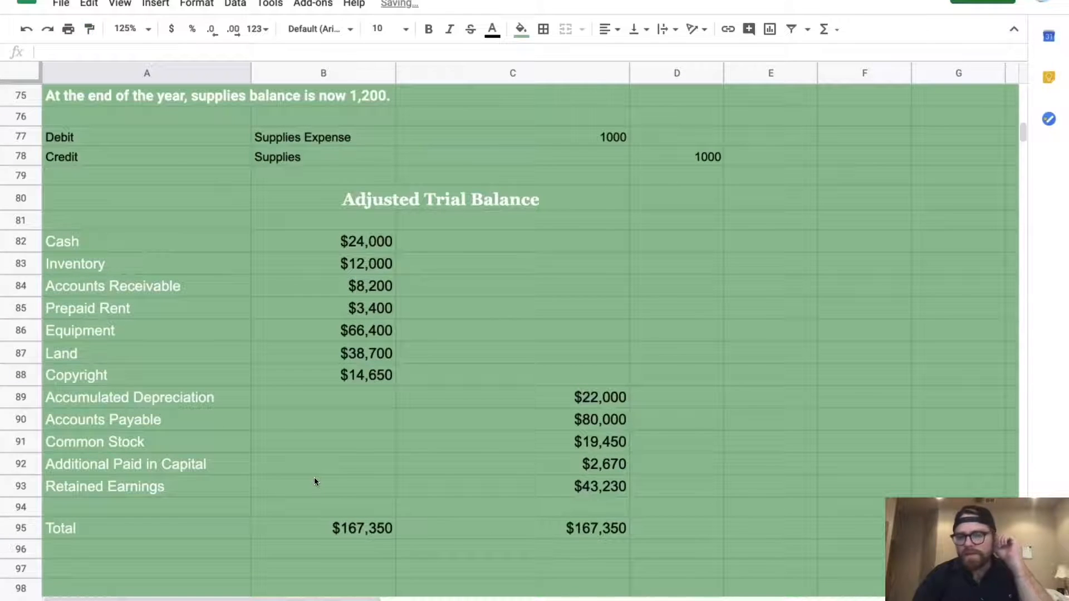
{"action": "scroll", "coordinate": [314, 478], "scroll_direction": "down", "scroll_amount": 1}
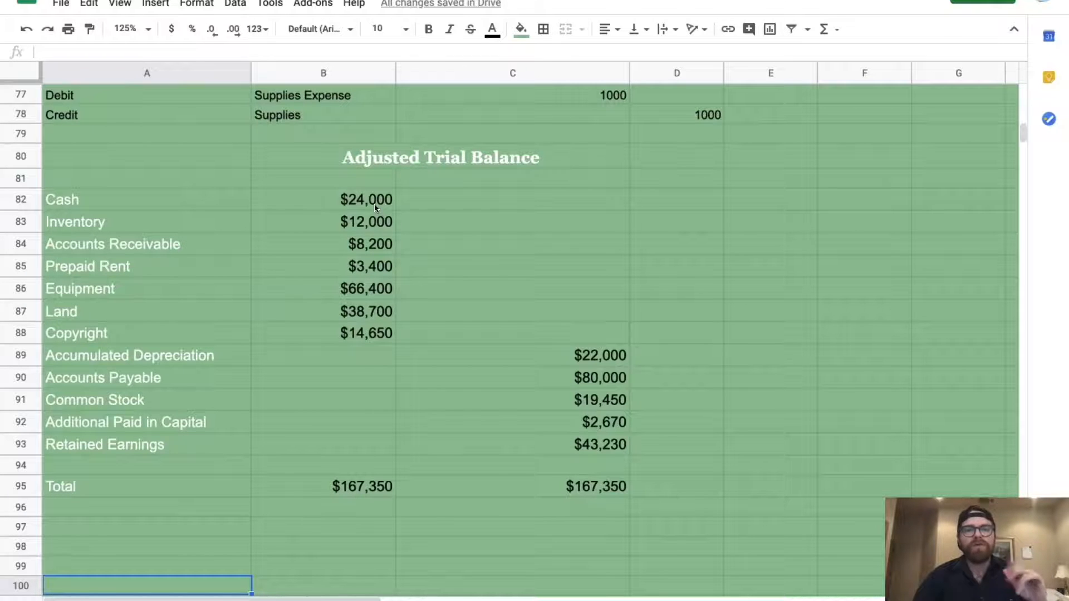
{"action": "scroll", "coordinate": [374, 204], "scroll_direction": "up", "scroll_amount": 10}
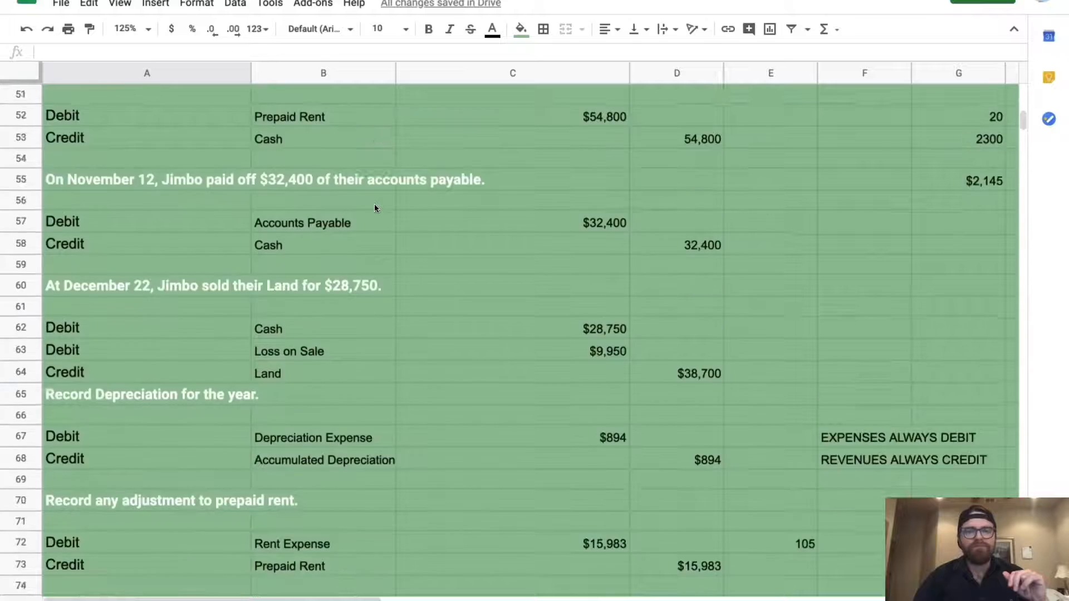
{"action": "scroll", "coordinate": [374, 206], "scroll_direction": "up", "scroll_amount": 5}
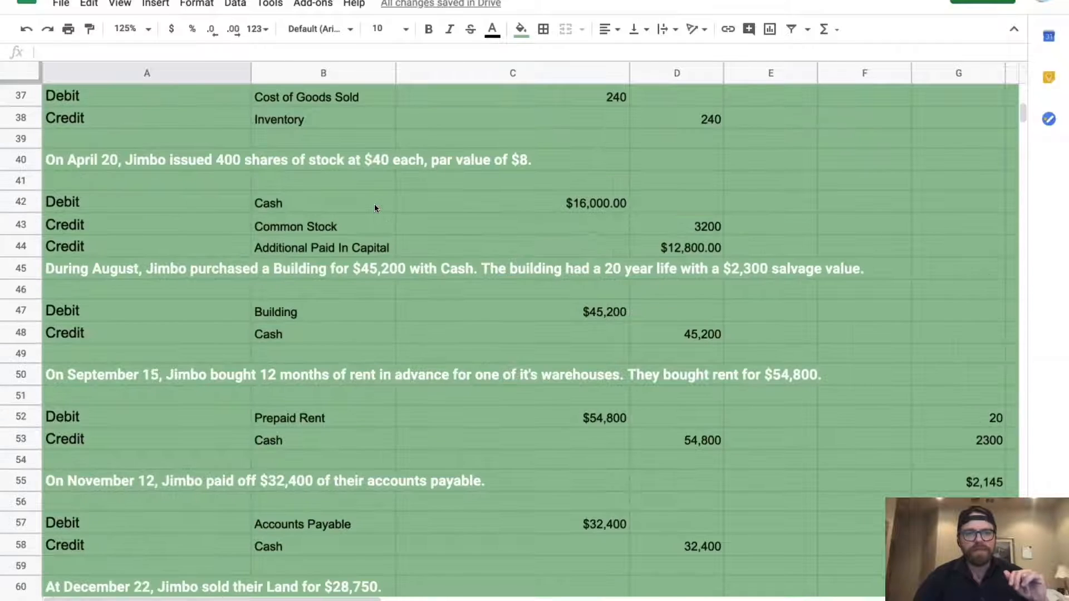
{"action": "scroll", "coordinate": [374, 207], "scroll_direction": "up", "scroll_amount": 4}
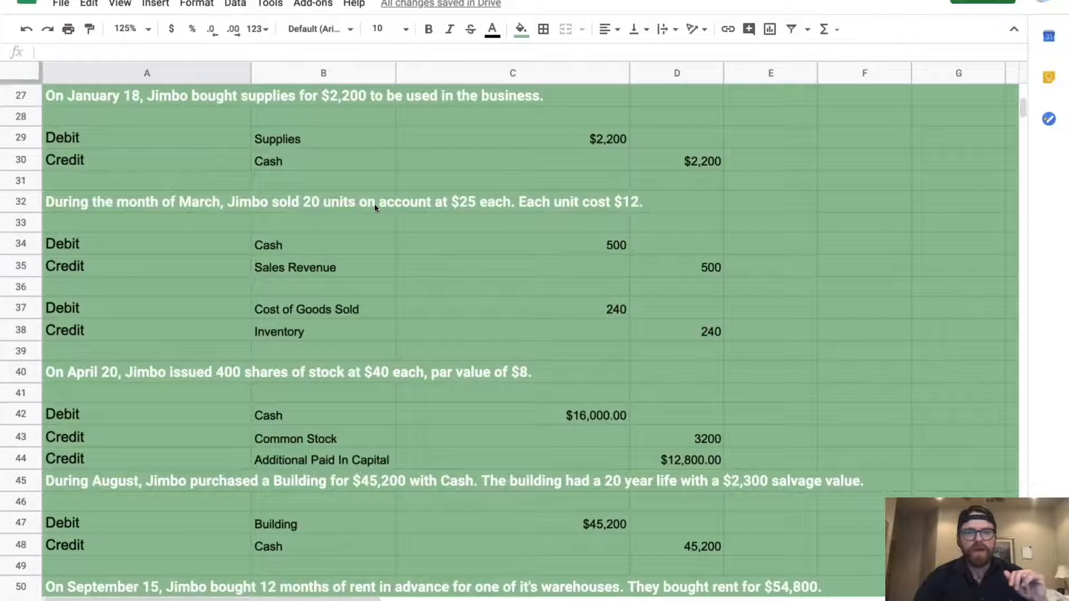
Enter 2,200 as a working figure beside Cash in the Adjusted Trial Balance
{"action": "scroll", "coordinate": [374, 208], "scroll_direction": "up", "scroll_amount": 1}
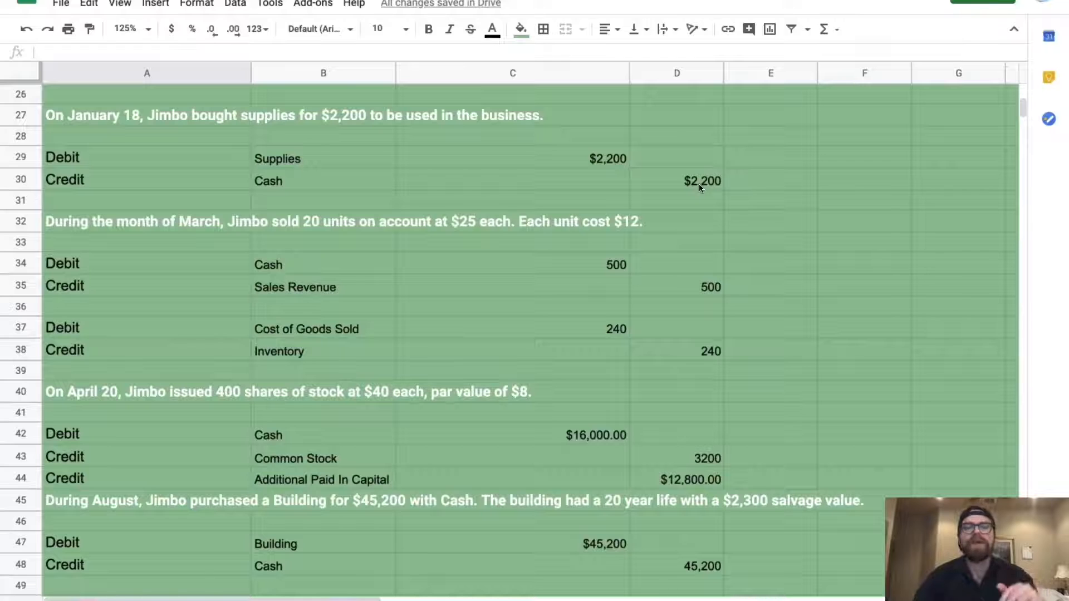
{"action": "scroll", "coordinate": [700, 184], "scroll_direction": "down", "scroll_amount": 6}
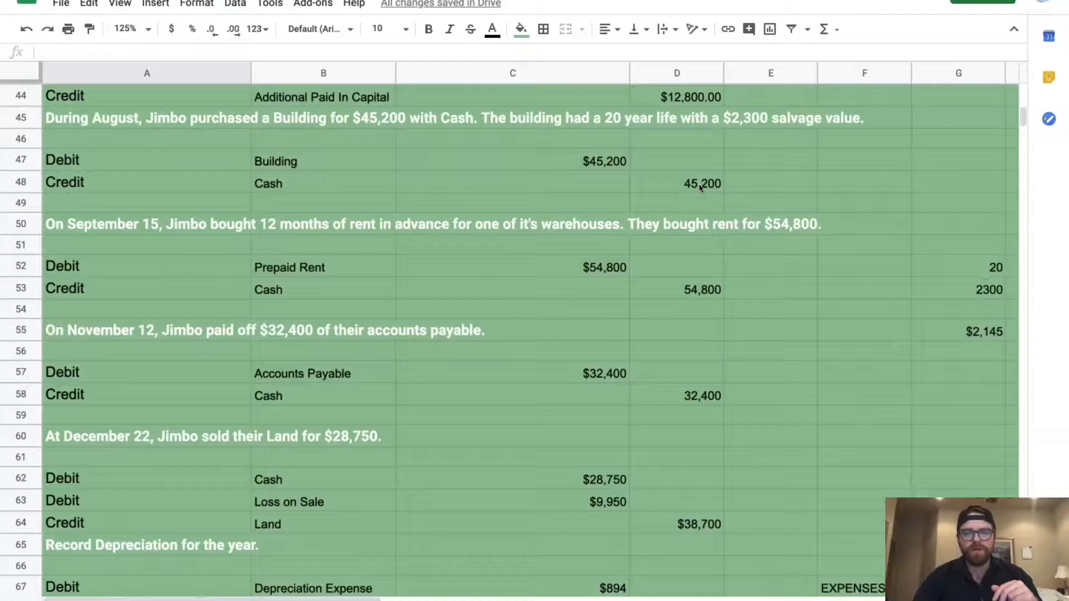
{"action": "scroll", "coordinate": [700, 183], "scroll_direction": "down", "scroll_amount": 9}
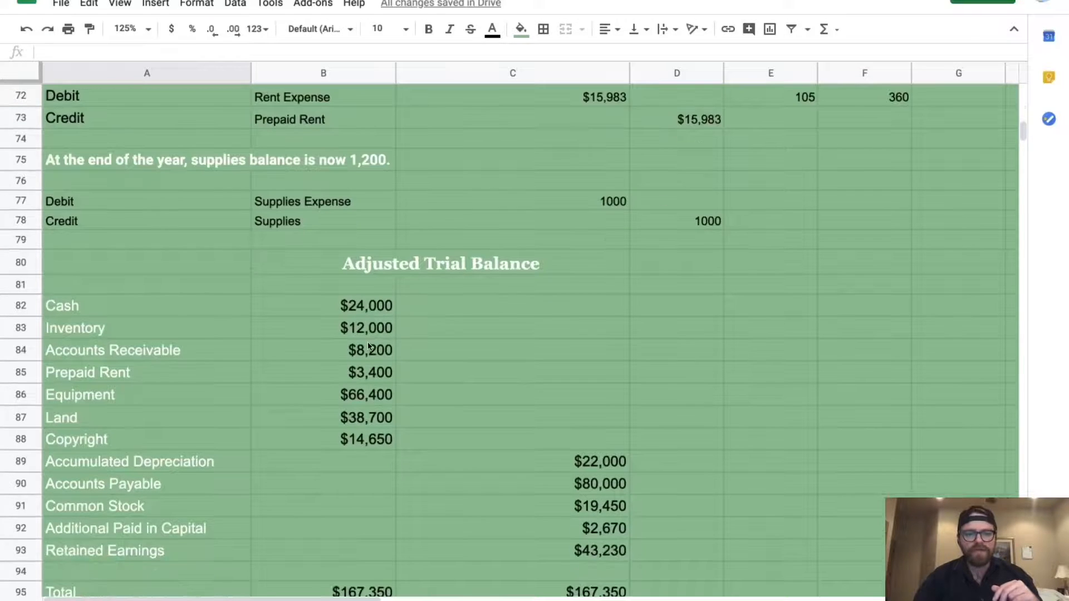
{"action": "left_click", "coordinate": [356, 309]}
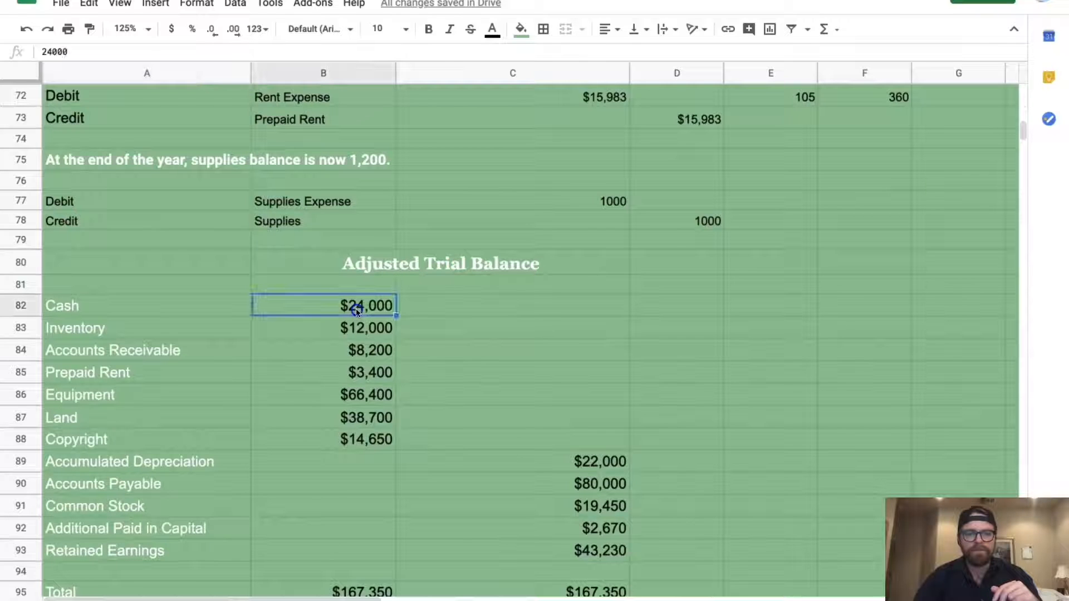
{"action": "left_click", "coordinate": [779, 314]}
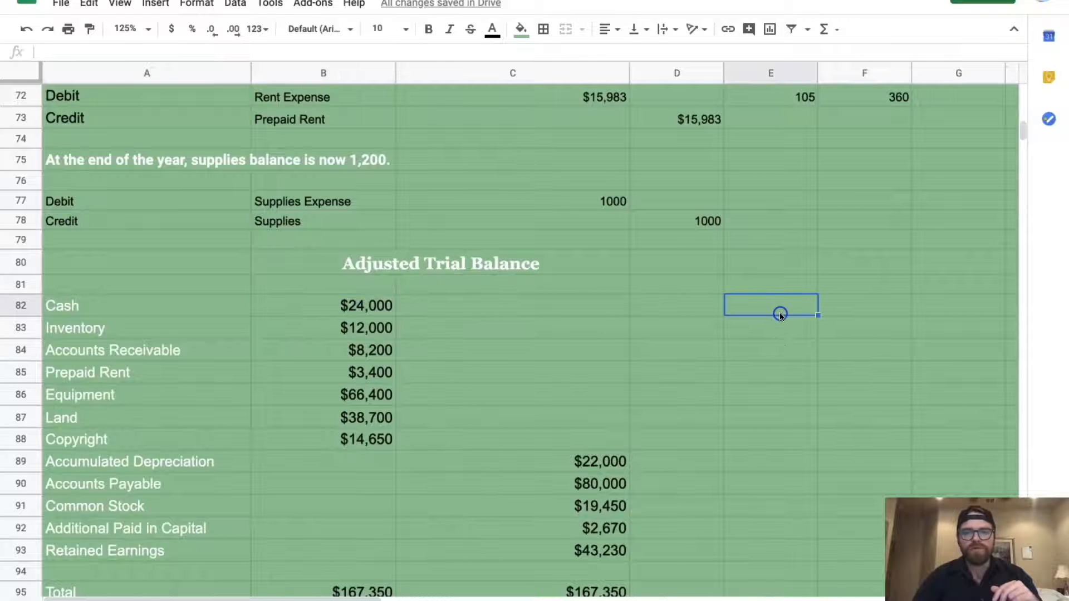
{"action": "type", "text": "2"}
{"action": "key", "text": "BackSpace"}
{"action": "type", "text": "2,200"}
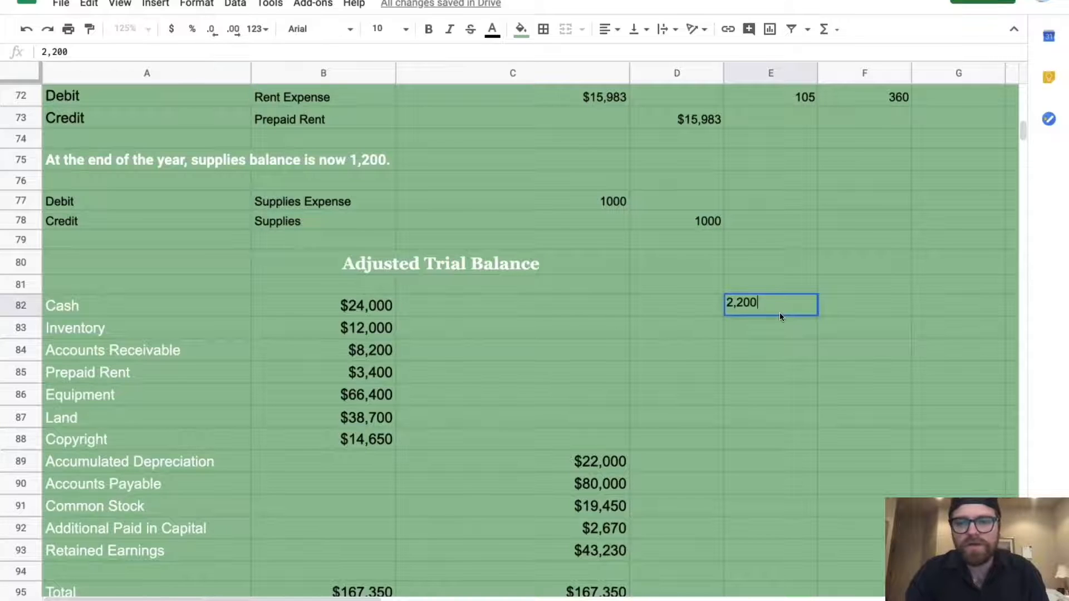
{"action": "key", "text": "Return"}
Enter 500 as the next working figure, beside Inventory
{"action": "scroll", "coordinate": [502, 224], "scroll_direction": "up", "scroll_amount": 8}
{"action": "scroll", "coordinate": [502, 221], "scroll_direction": "up", "scroll_amount": 7}
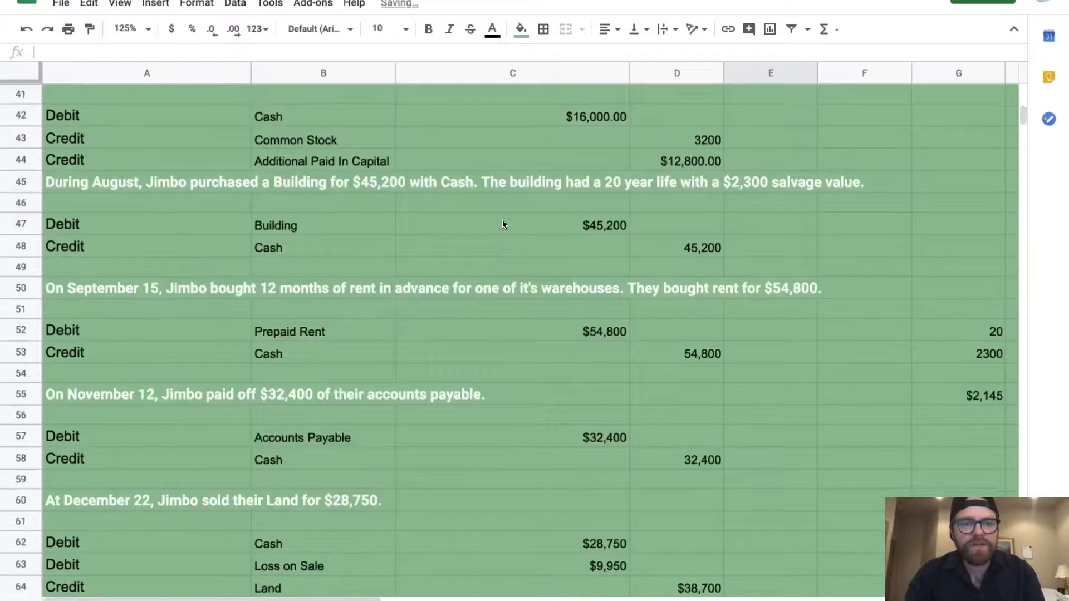
{"action": "scroll", "coordinate": [502, 224], "scroll_direction": "up", "scroll_amount": 2}
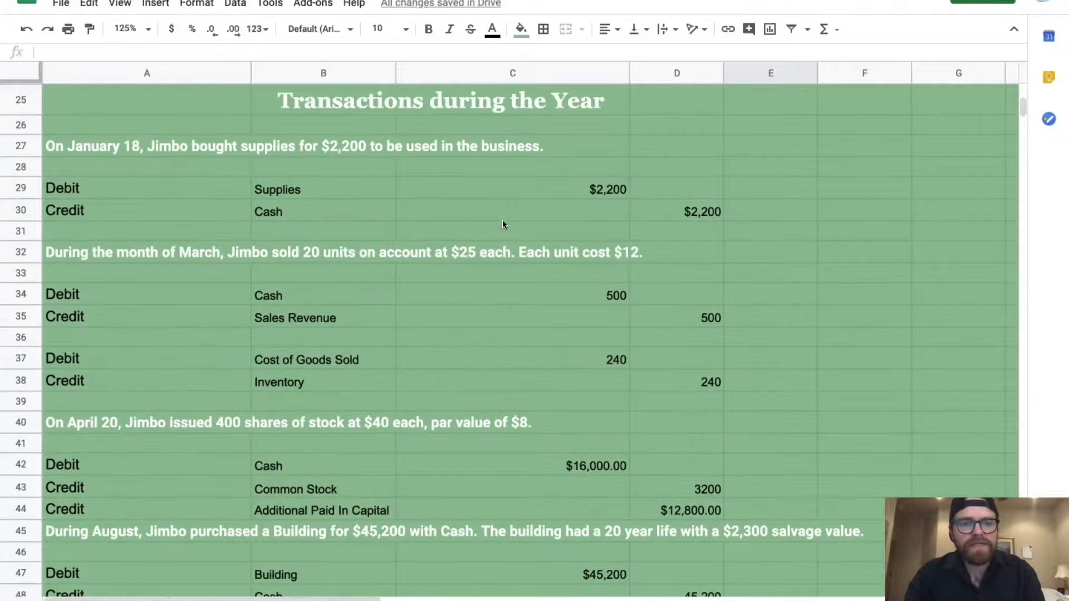
{"action": "scroll", "coordinate": [635, 298], "scroll_direction": "down", "scroll_amount": 15}
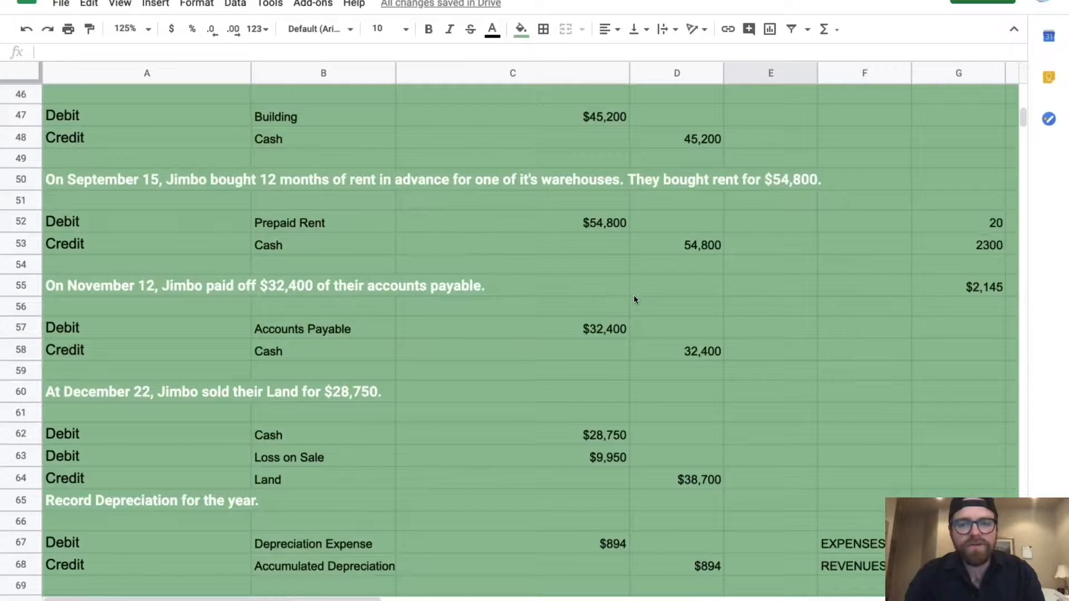
{"action": "type", "text": "500"}
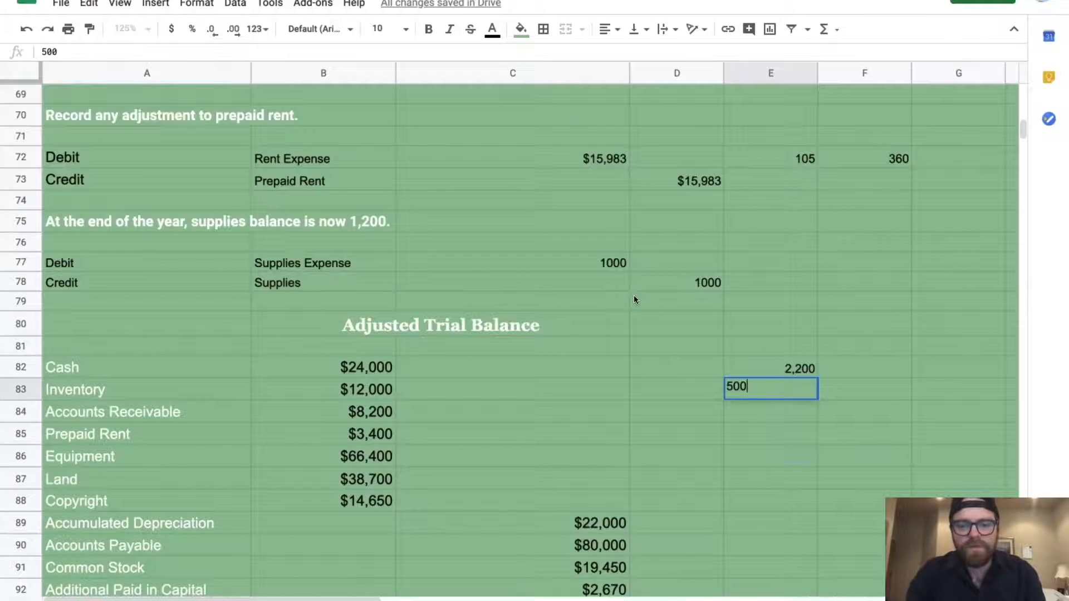
{"action": "key", "text": "Return"}
Record 16,000 of stock-issuance cash in F82
{"action": "scroll", "coordinate": [787, 391], "scroll_direction": "up", "scroll_amount": 15}
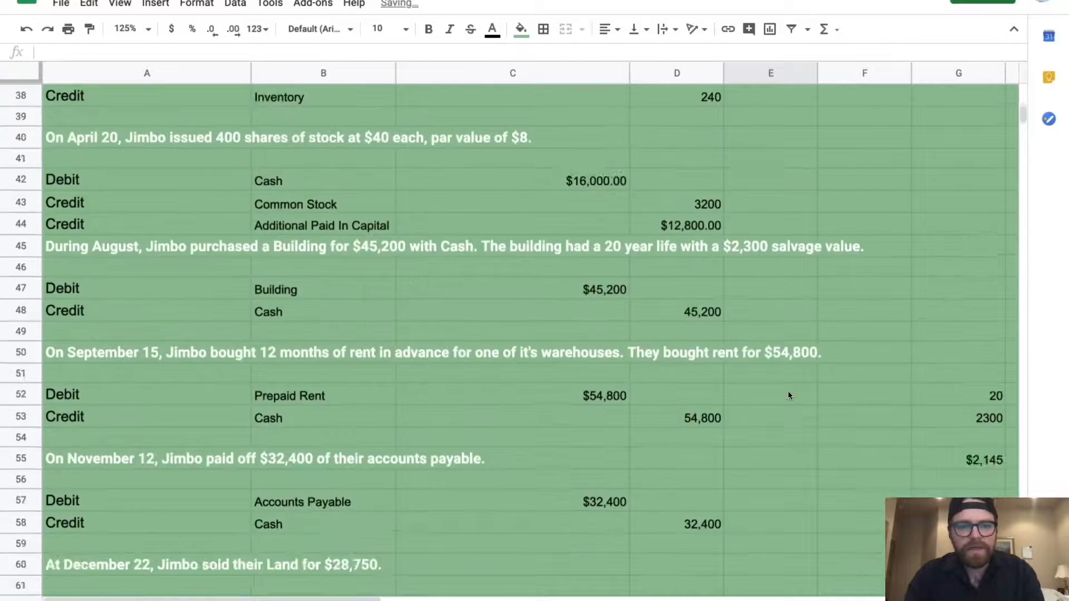
{"action": "scroll", "coordinate": [788, 392], "scroll_direction": "up", "scroll_amount": 1}
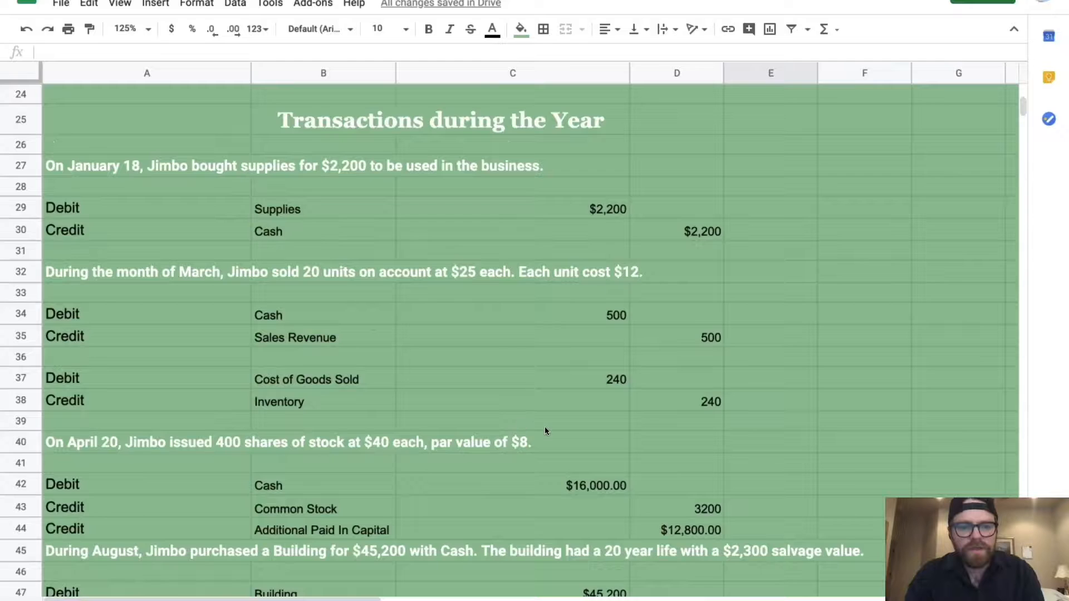
{"action": "scroll", "coordinate": [540, 429], "scroll_direction": "down", "scroll_amount": 2}
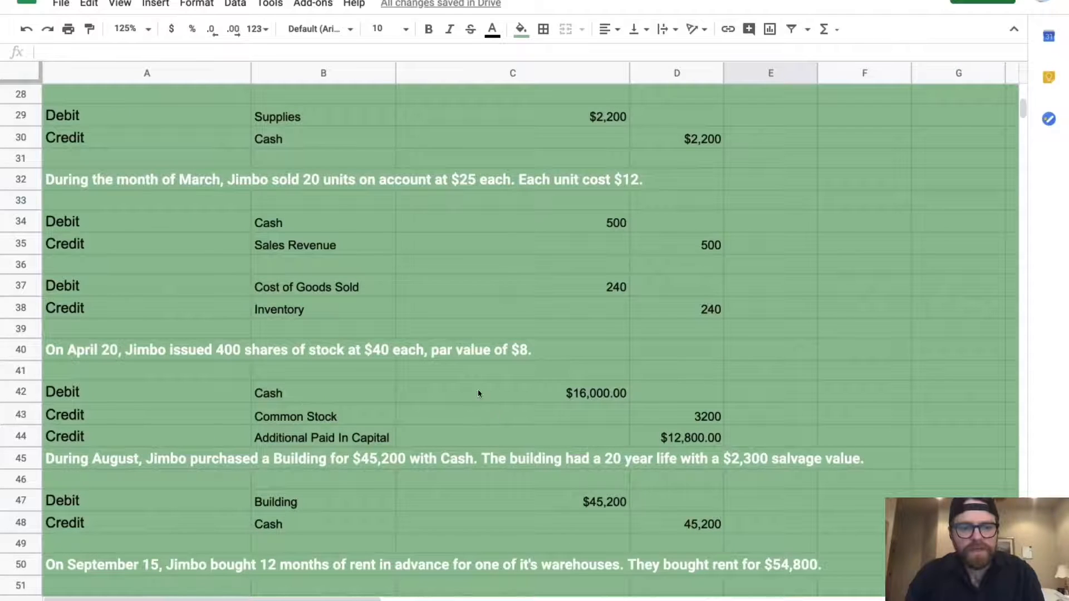
{"action": "scroll", "coordinate": [459, 393], "scroll_direction": "down", "scroll_amount": 15}
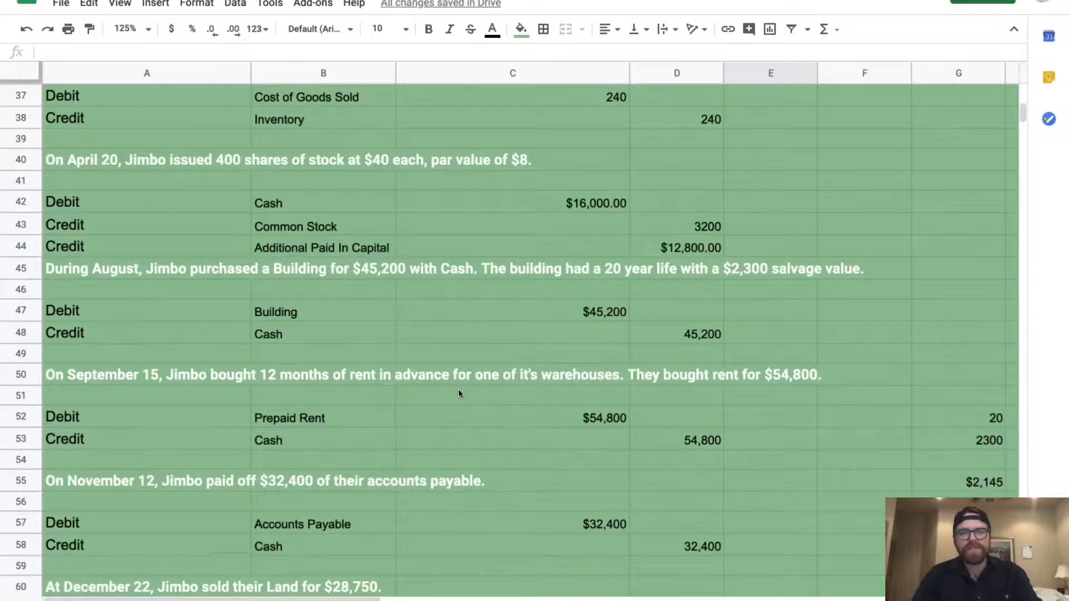
{"action": "scroll", "coordinate": [459, 393], "scroll_direction": "down", "scroll_amount": 1}
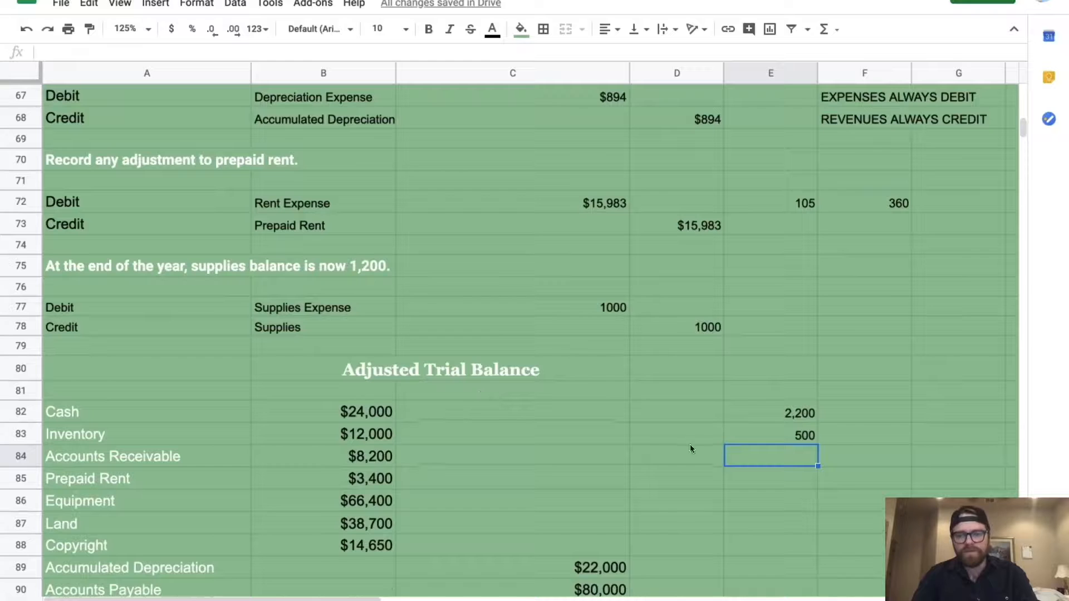
{"action": "left_click", "coordinate": [846, 406]}
{"action": "type", "text": "16,900"}
{"action": "key", "text": "Return"}
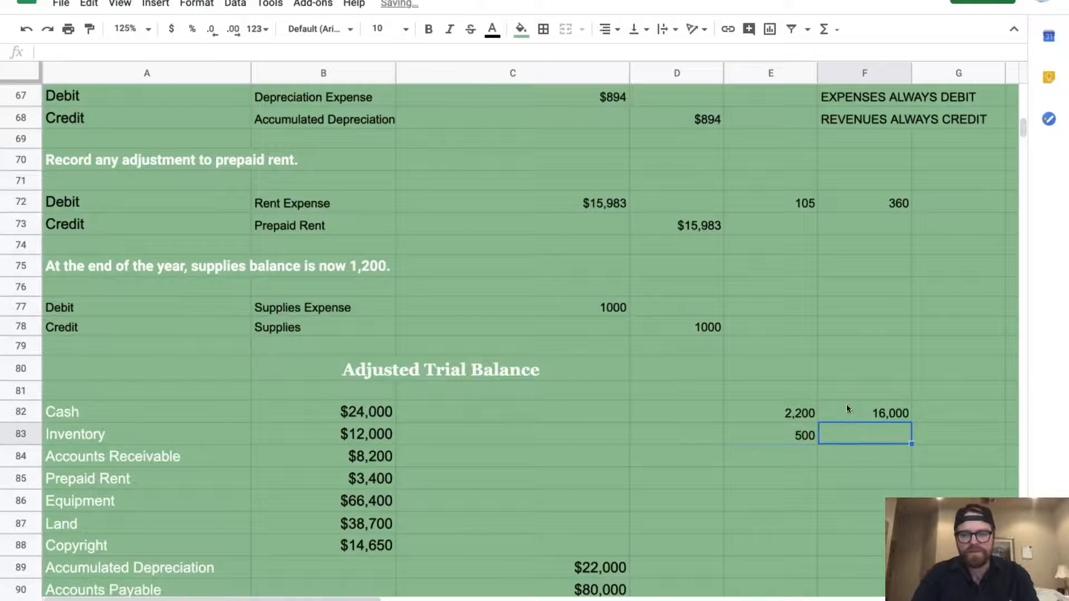
{"action": "scroll", "coordinate": [583, 341], "scroll_direction": "up", "scroll_amount": 7}
{"action": "scroll", "coordinate": [584, 344], "scroll_direction": "up", "scroll_amount": 6}
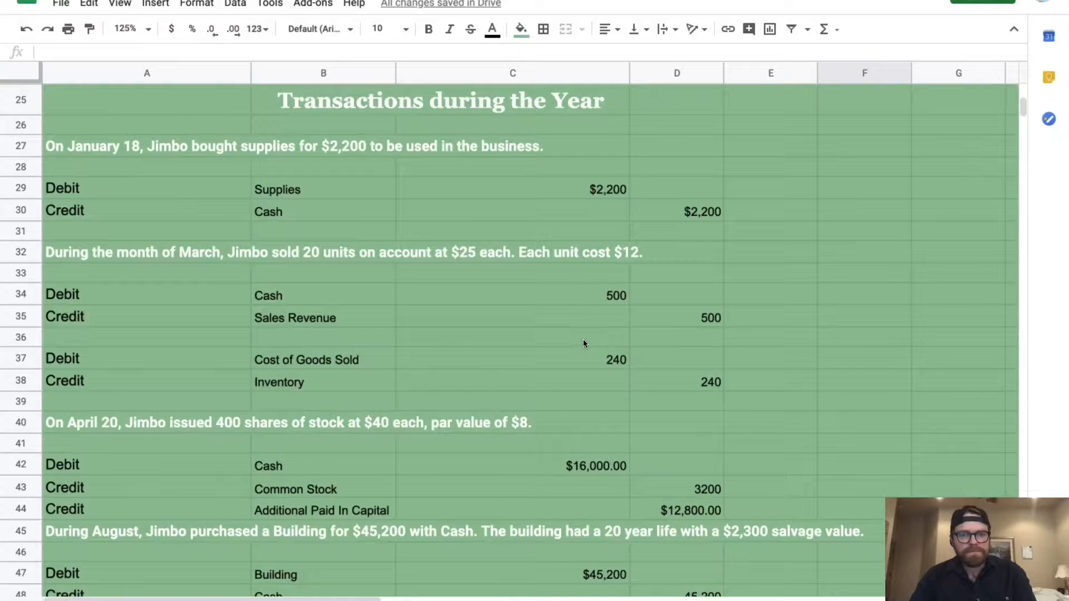
{"action": "scroll", "coordinate": [583, 343], "scroll_direction": "down", "scroll_amount": 2}
{"action": "scroll", "coordinate": [691, 340], "scroll_direction": "down", "scroll_amount": 6}
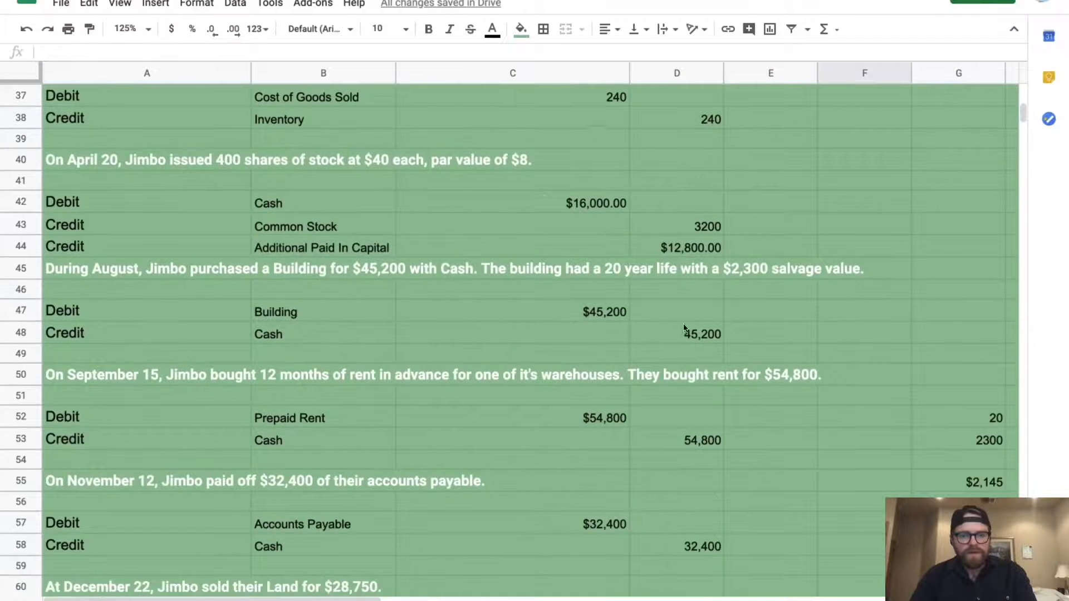
{"action": "scroll", "coordinate": [693, 344], "scroll_direction": "down", "scroll_amount": 5}
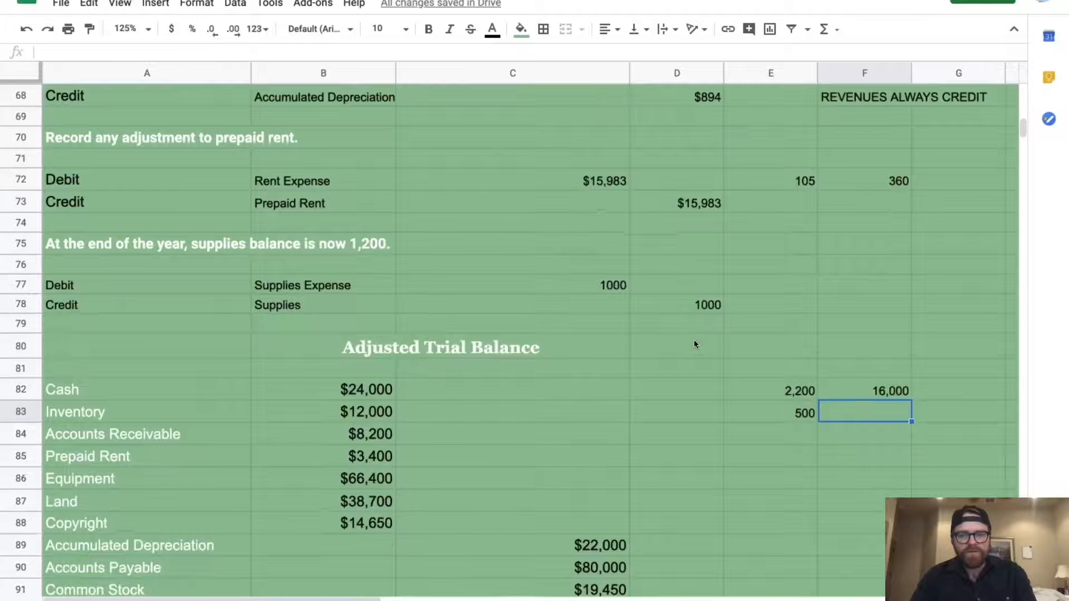
{"action": "left_click", "coordinate": [760, 435]}
List the cash payments 45,200, 54,800 and 32,400 in E84, E85 and E86
{"action": "type", "text": "45,200"}
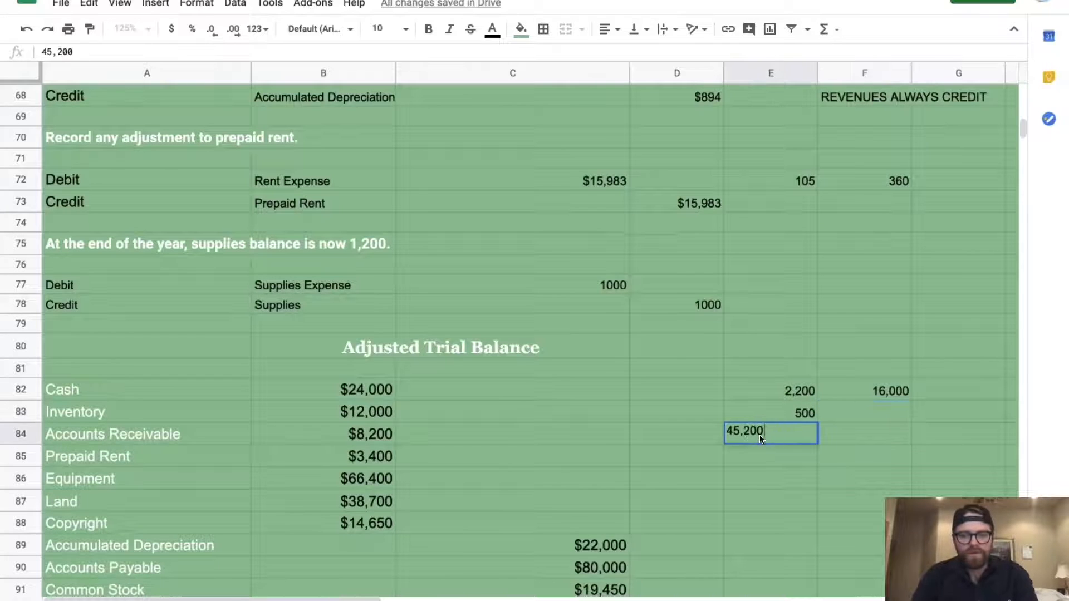
{"action": "key", "text": "Return"}
{"action": "scroll", "coordinate": [682, 322], "scroll_direction": "up", "scroll_amount": 7}
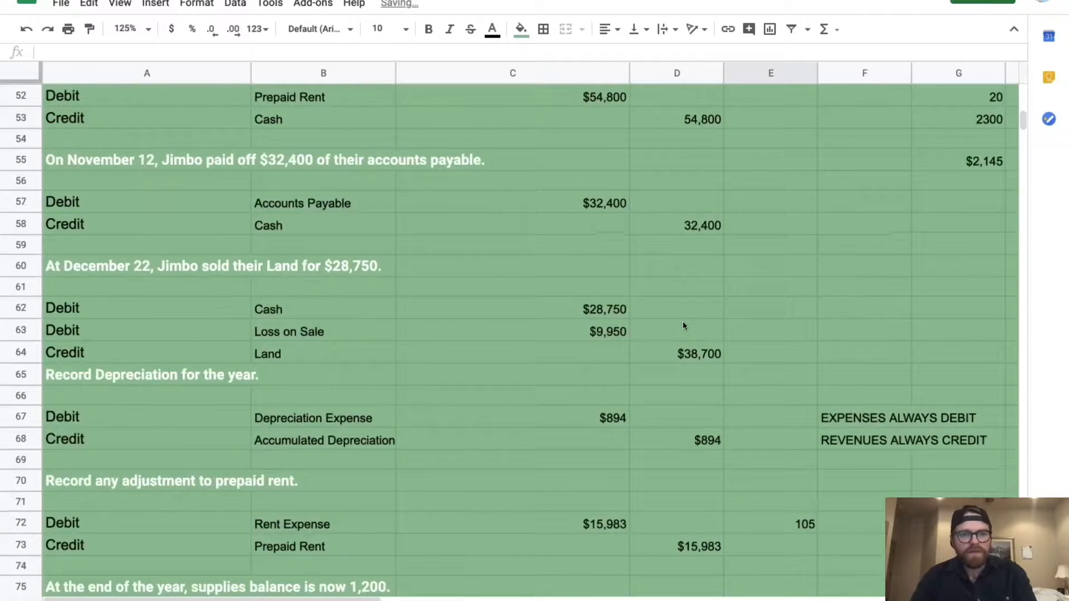
{"action": "scroll", "coordinate": [484, 217], "scroll_direction": "up", "scroll_amount": 2}
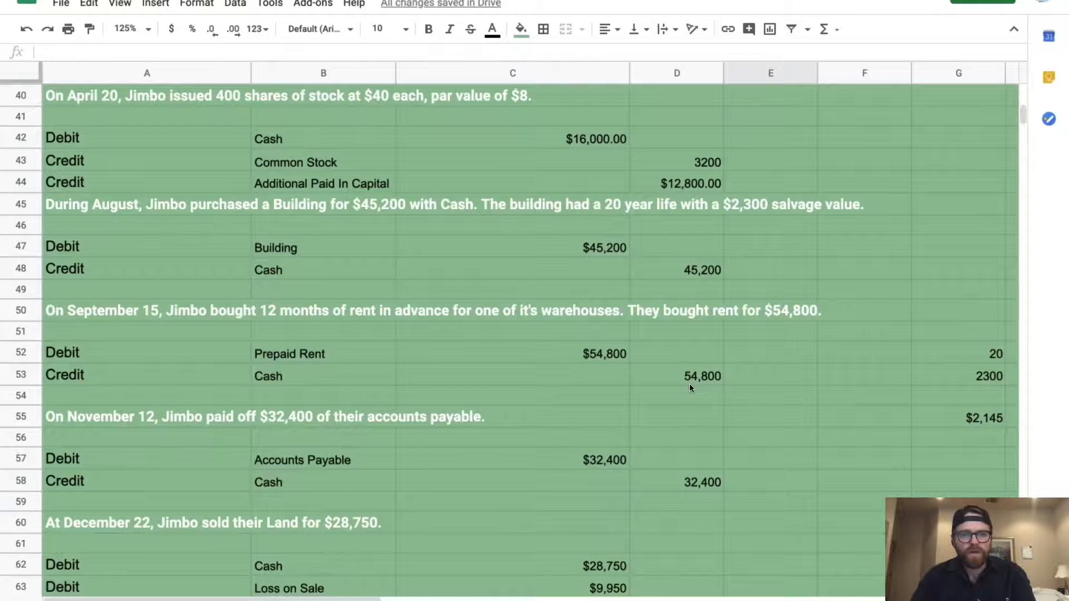
{"action": "scroll", "coordinate": [689, 386], "scroll_direction": "down", "scroll_amount": 10}
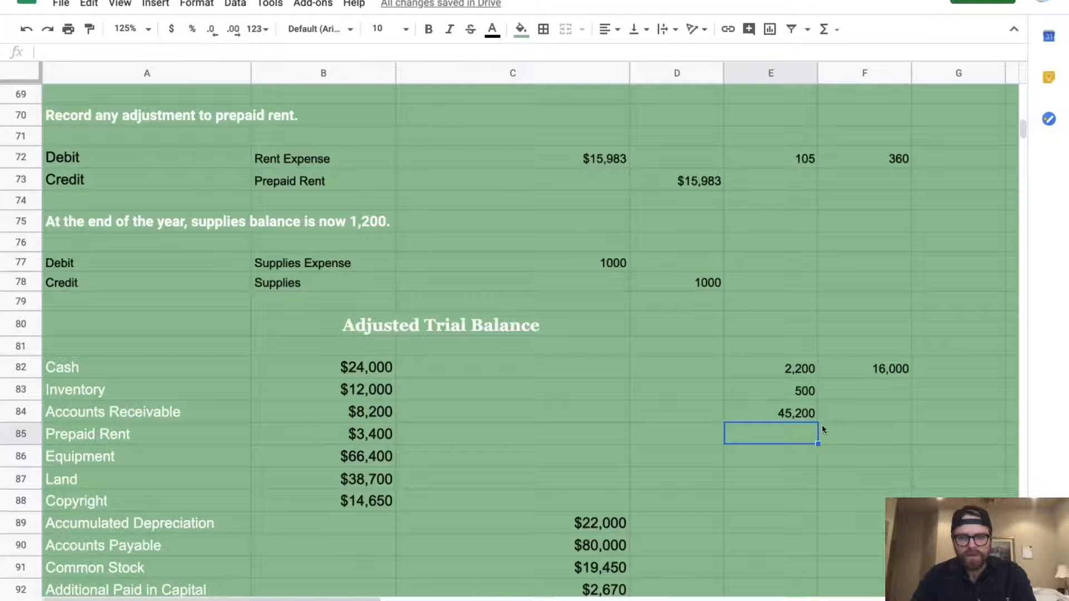
{"action": "scroll", "coordinate": [599, 346], "scroll_direction": "up", "scroll_amount": 7}
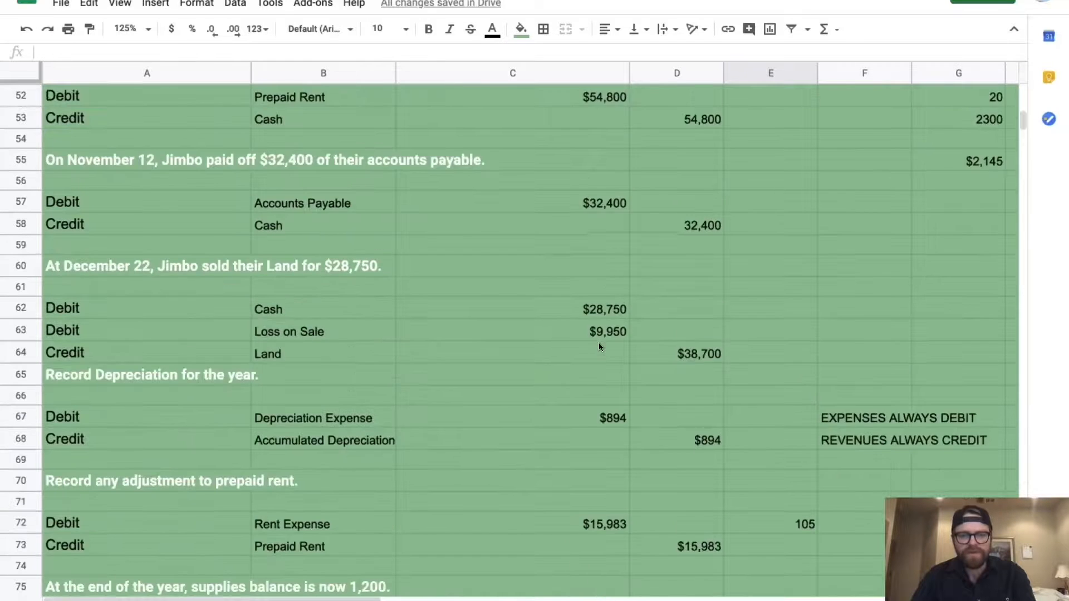
{"action": "scroll", "coordinate": [599, 346], "scroll_direction": "down", "scroll_amount": 5}
{"action": "scroll", "coordinate": [599, 346], "scroll_direction": "down", "scroll_amount": 1}
{"action": "type", "text": "54,800"}
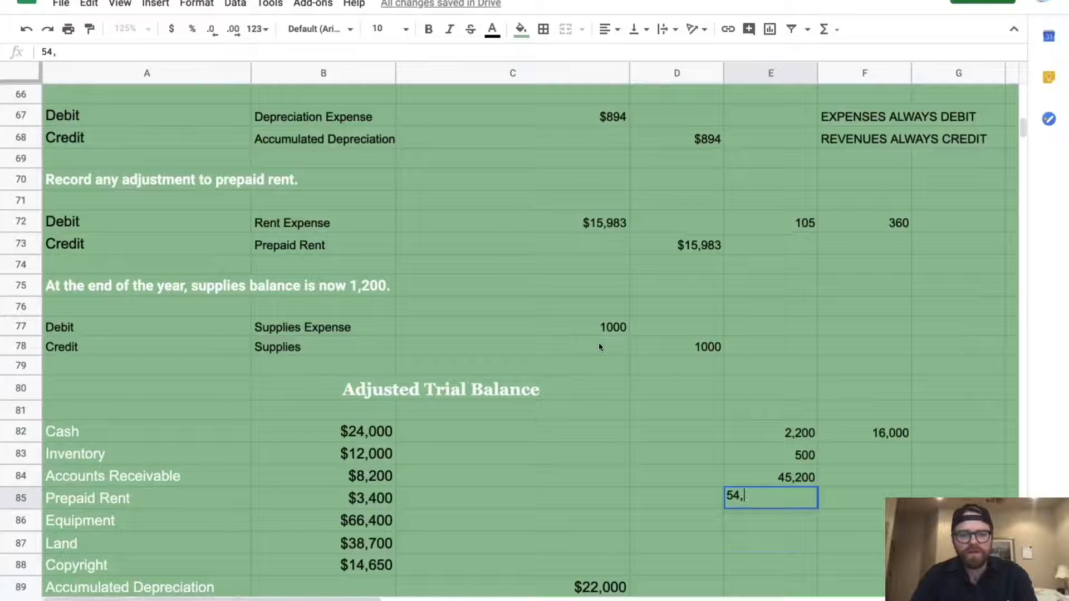
{"action": "key", "text": "Return"}
{"action": "scroll", "coordinate": [537, 317], "scroll_direction": "up", "scroll_amount": 5}
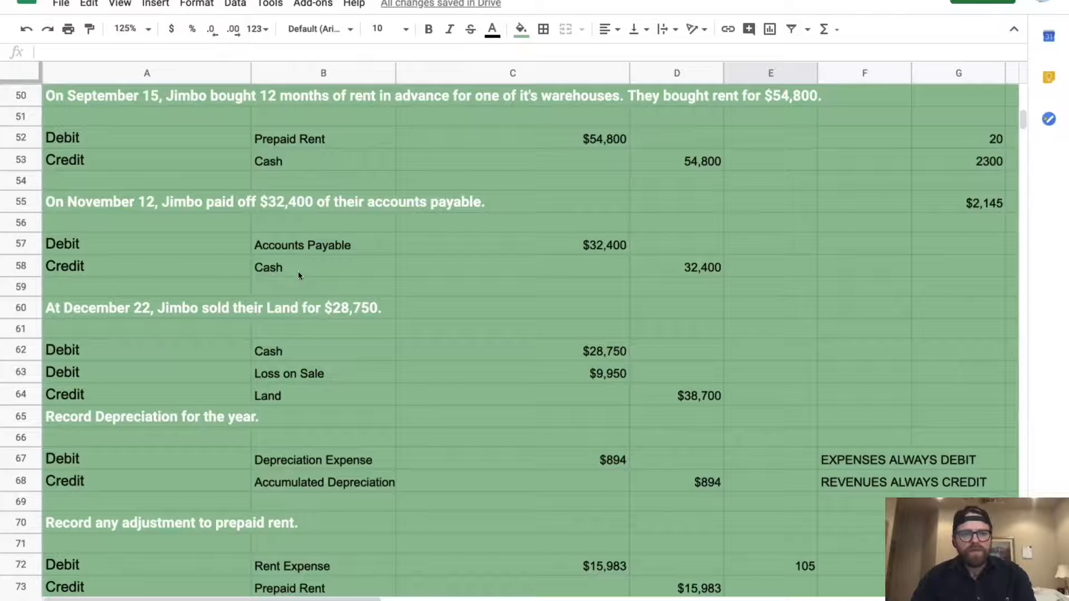
{"action": "scroll", "coordinate": [612, 456], "scroll_direction": "down", "scroll_amount": 1}
{"action": "scroll", "coordinate": [627, 470], "scroll_direction": "down", "scroll_amount": 7}
{"action": "scroll", "coordinate": [627, 470], "scroll_direction": "up", "scroll_amount": 5}
{"action": "scroll", "coordinate": [627, 469], "scroll_direction": "down", "scroll_amount": 1}
{"action": "scroll", "coordinate": [628, 470], "scroll_direction": "up", "scroll_amount": 3}
{"action": "scroll", "coordinate": [627, 469], "scroll_direction": "down", "scroll_amount": 7}
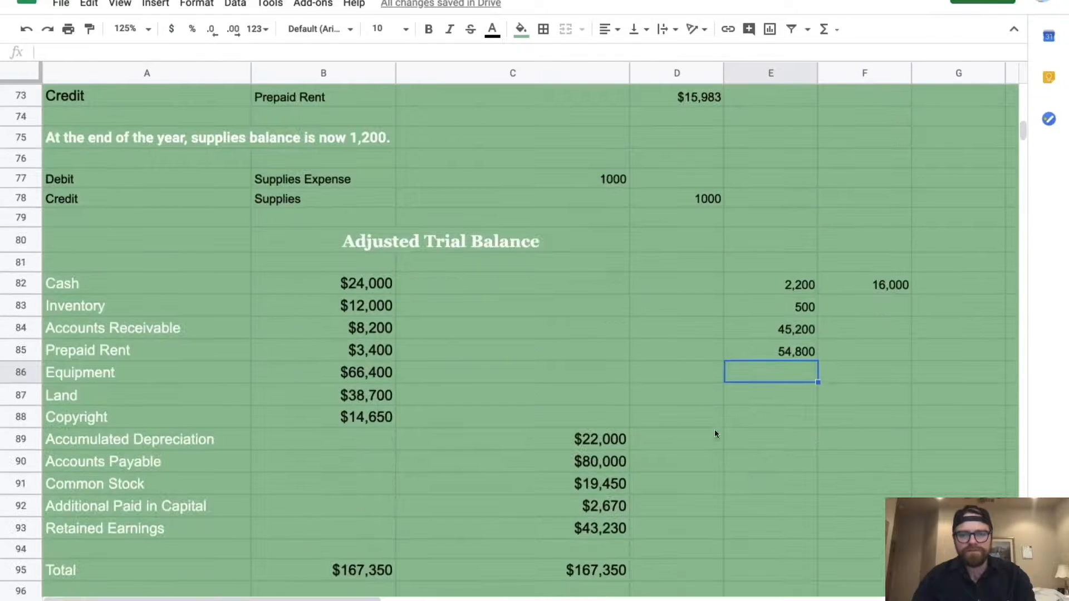
{"action": "type", "text": "32,400"}
{"action": "key", "text": "Return"}
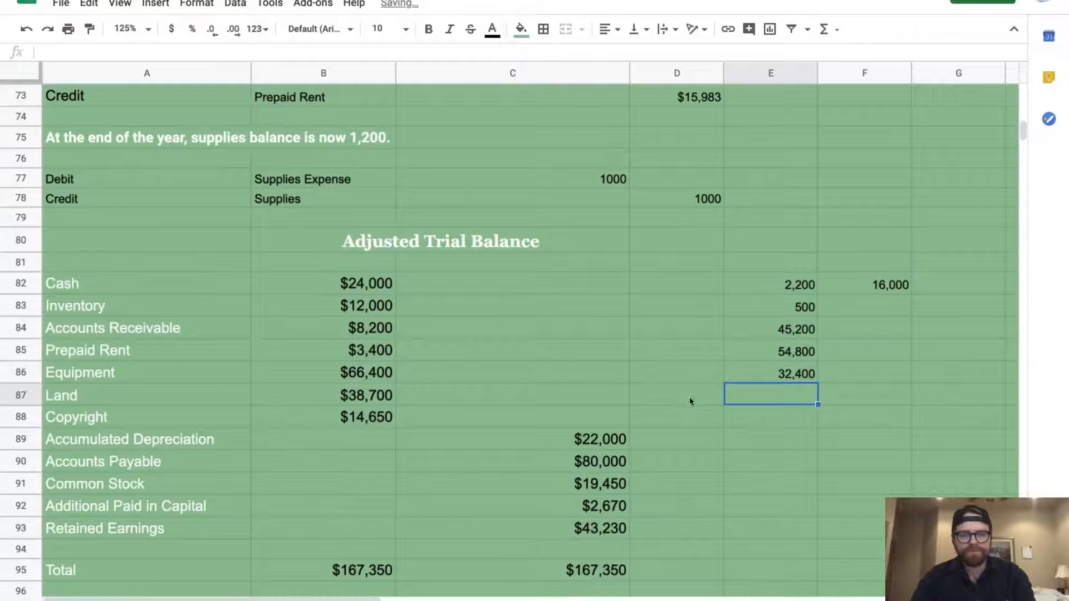
Enter the 28750 land-sale cash receipt in F83
{"action": "scroll", "coordinate": [663, 369], "scroll_direction": "up", "scroll_amount": 2}
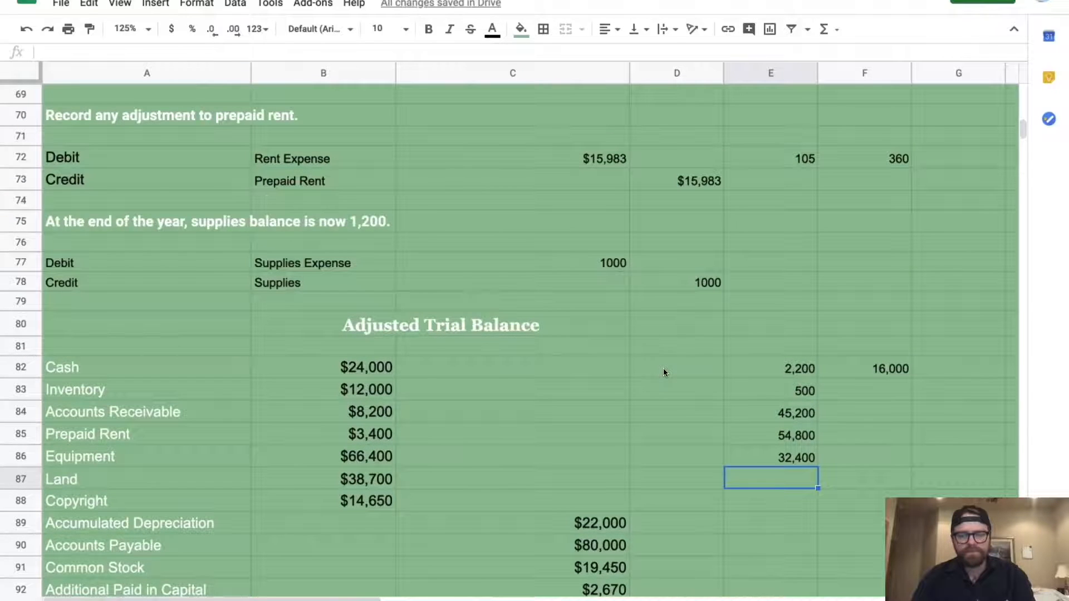
{"action": "scroll", "coordinate": [663, 370], "scroll_direction": "up", "scroll_amount": 10}
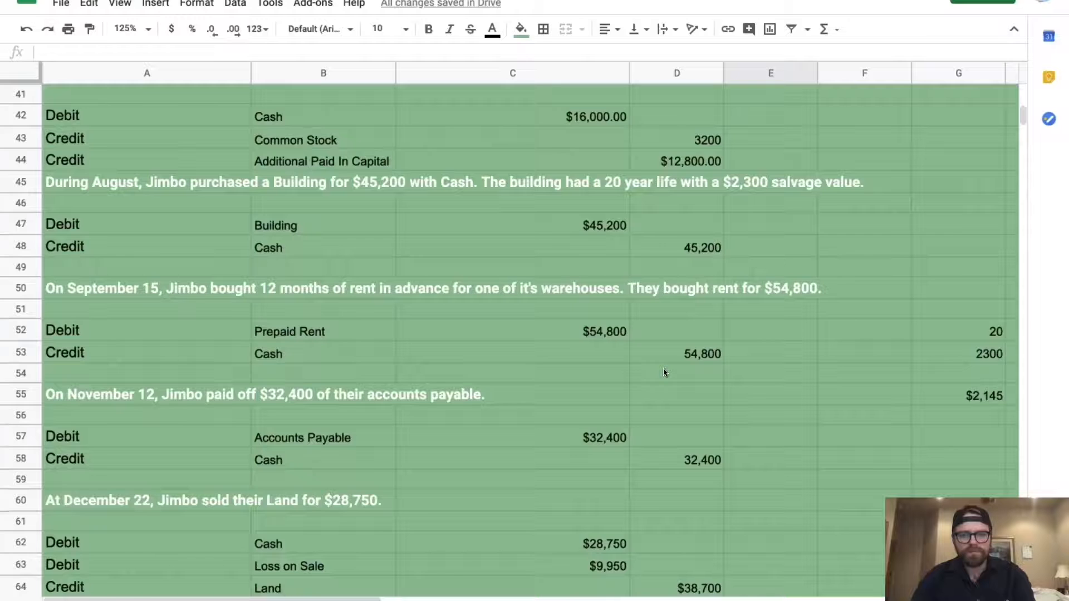
{"action": "scroll", "coordinate": [663, 368], "scroll_direction": "down", "scroll_amount": 3}
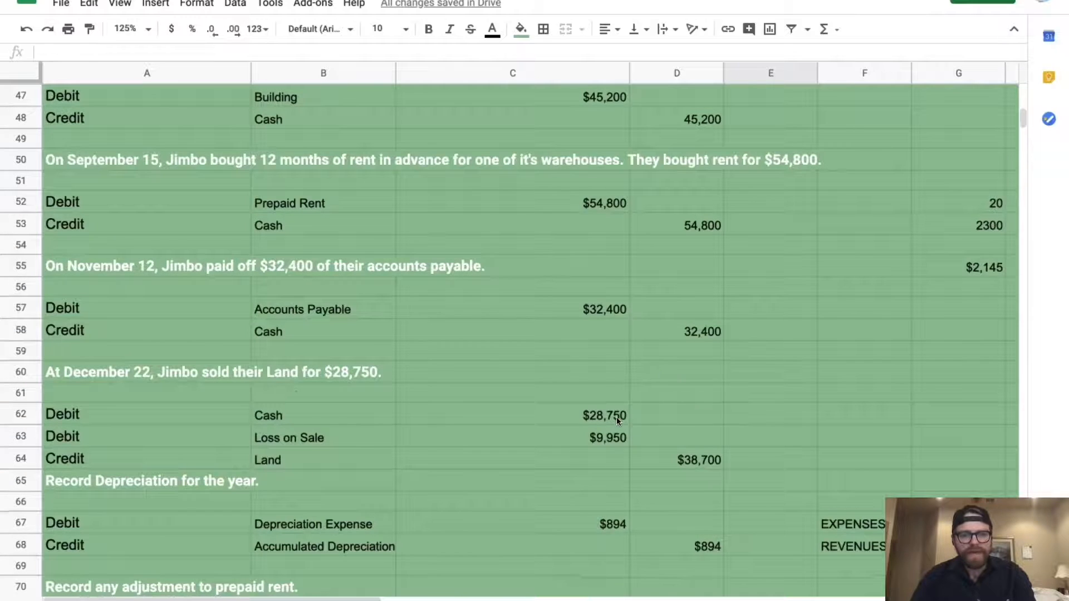
{"action": "scroll", "coordinate": [616, 417], "scroll_direction": "down", "scroll_amount": 2}
{"action": "scroll", "coordinate": [616, 417], "scroll_direction": "down", "scroll_amount": 5}
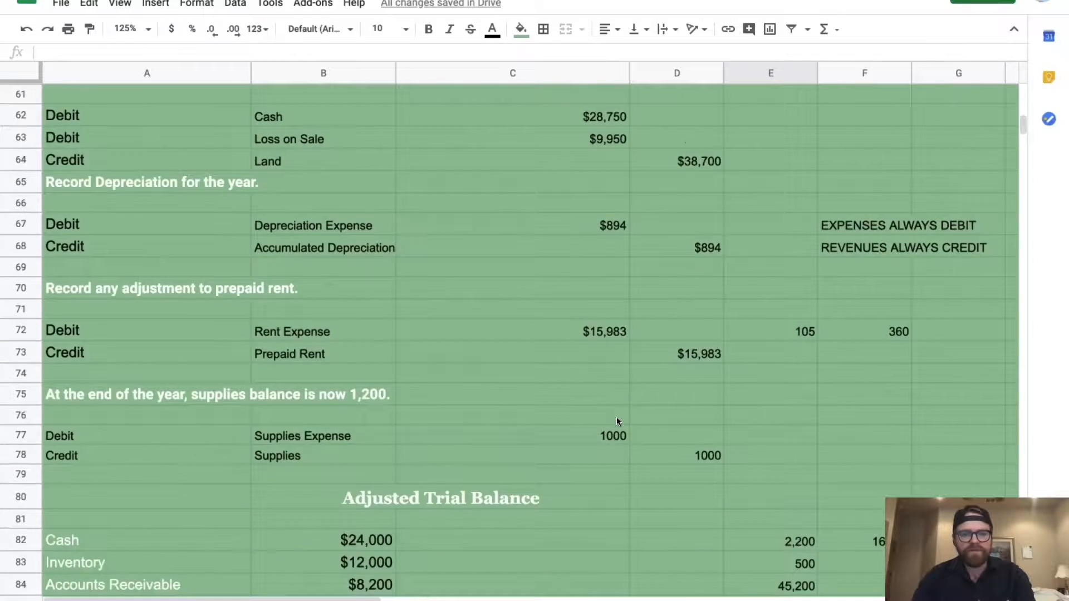
{"action": "left_click", "coordinate": [883, 440]}
{"action": "type", "text": "2"}
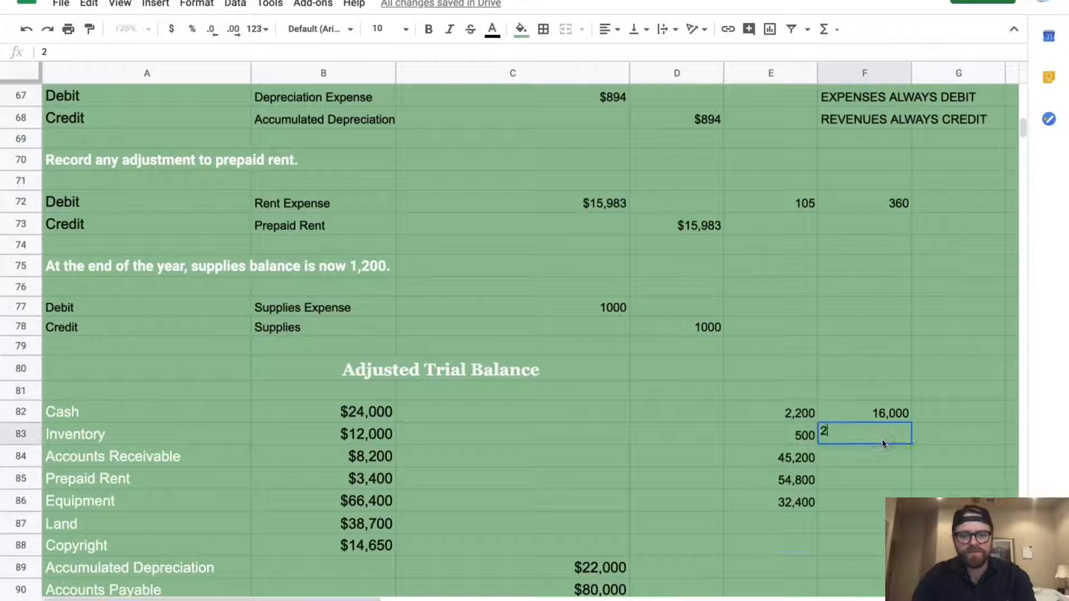
{"action": "type", "text": "8750"}
{"action": "key", "text": "Return"}
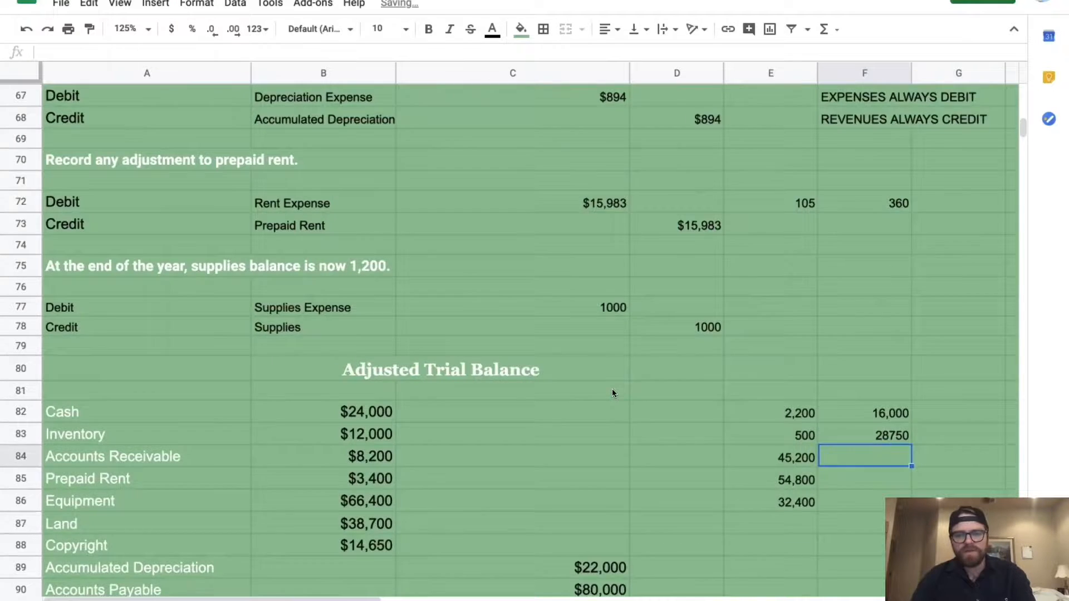
{"action": "scroll", "coordinate": [613, 389], "scroll_direction": "up", "scroll_amount": 2}
{"action": "scroll", "coordinate": [612, 392], "scroll_direction": "up", "scroll_amount": 2}
{"action": "scroll", "coordinate": [612, 393], "scroll_direction": "down", "scroll_amount": 5}
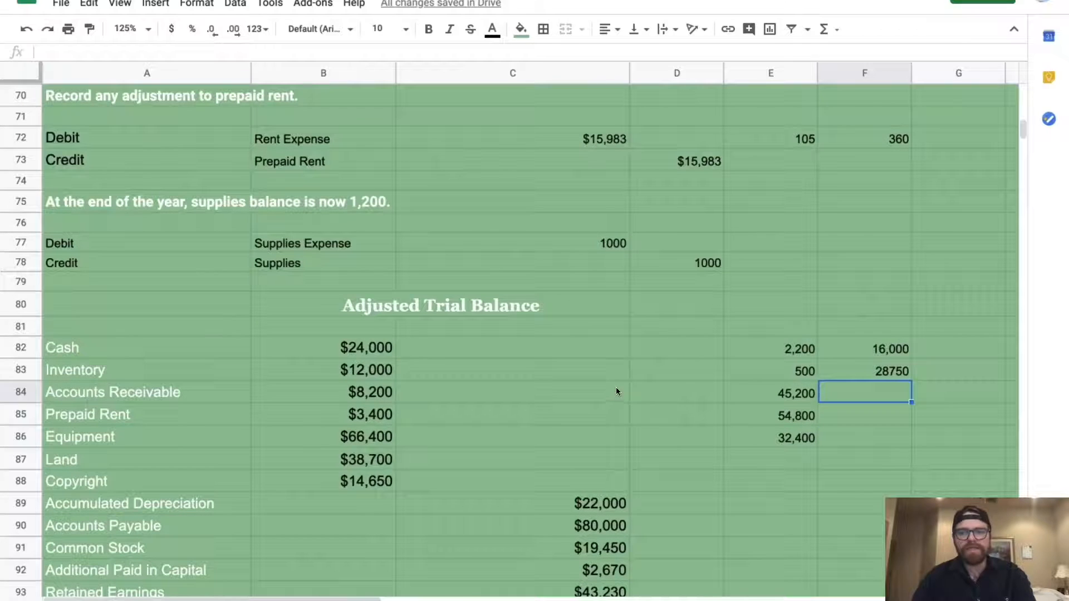
{"action": "left_click", "coordinate": [359, 348]}
Enter the B82 Cash formula =(24000+16000+28750-E82-E83-E84-E85-E86), giving -$66,350
{"action": "type", "text": "="}
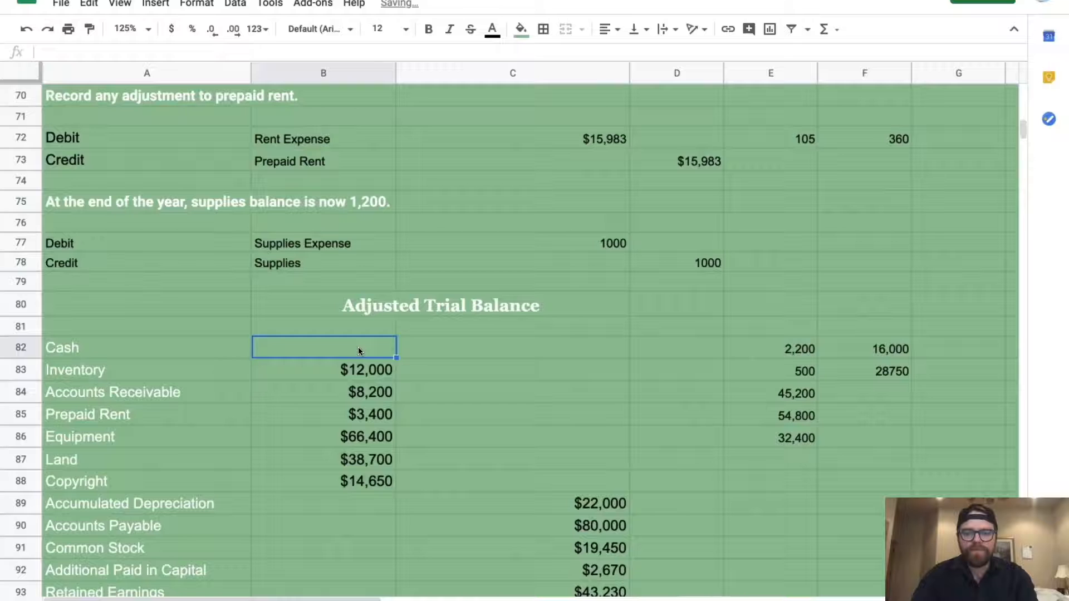
{"action": "type", "text": "(24000"}
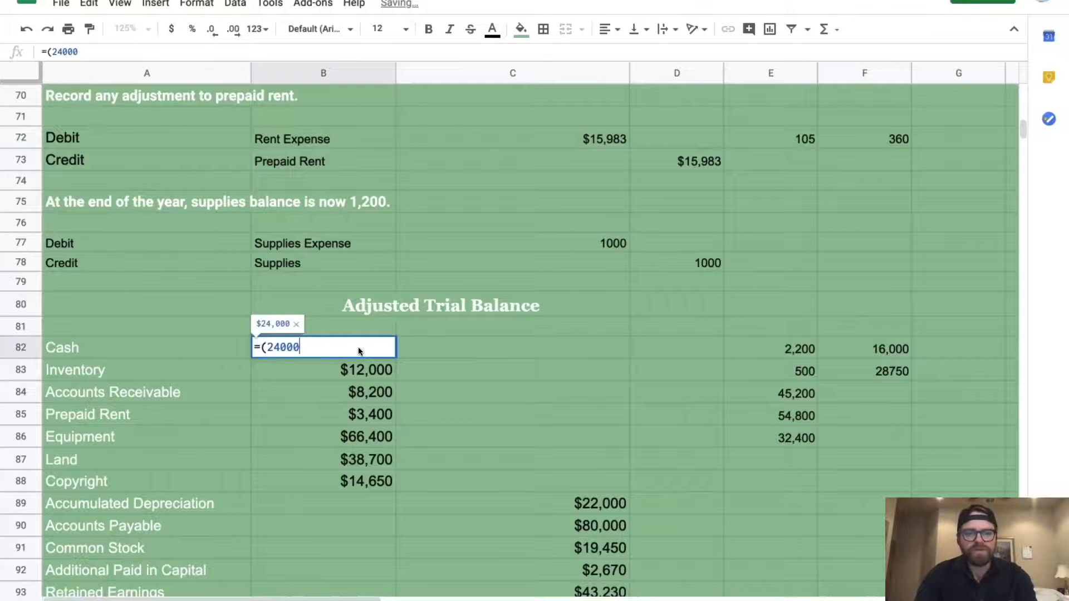
{"action": "type", "text": "+"}
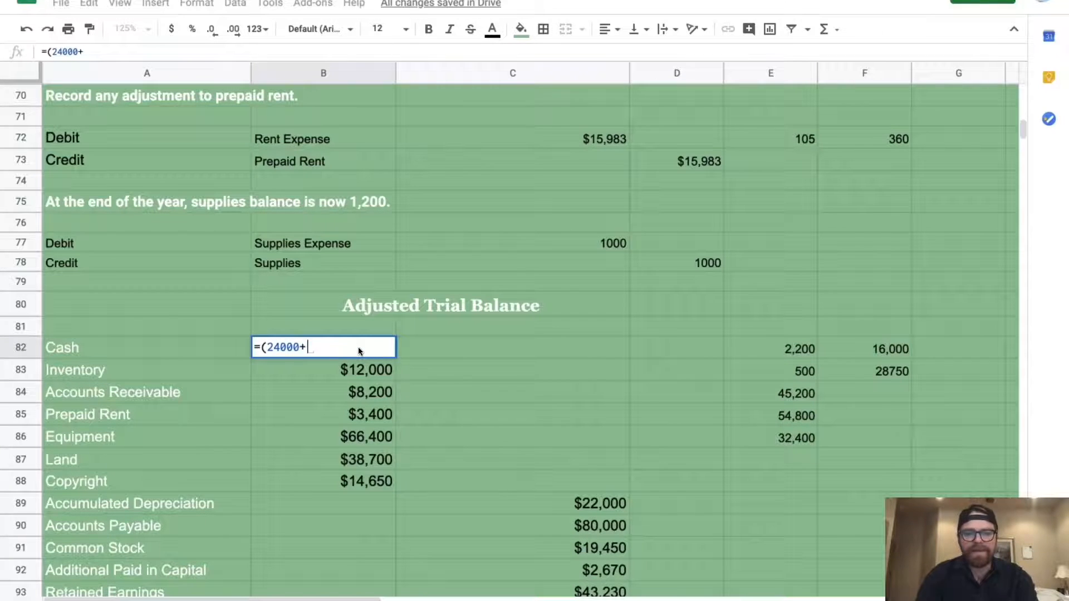
{"action": "type", "text": "16000+28750"}
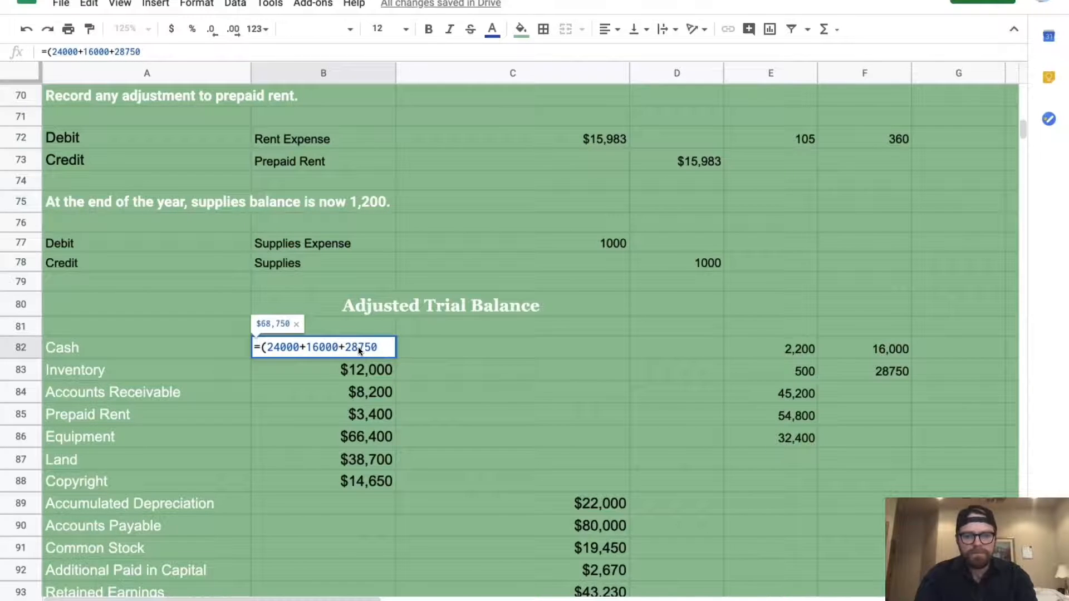
{"action": "type", "text": "-"}
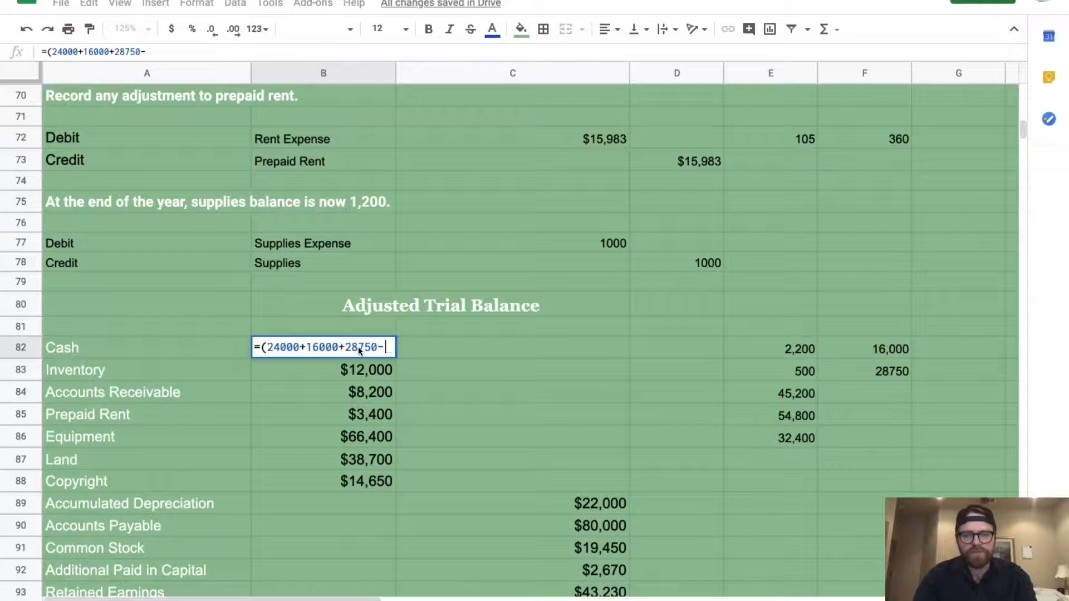
{"action": "left_click", "coordinate": [800, 351]}
{"action": "type", "text": "-"}
{"action": "left_click", "coordinate": [793, 375]}
{"action": "type", "text": "-"}
{"action": "left_click", "coordinate": [791, 394]}
{"action": "type", "text": "-"}
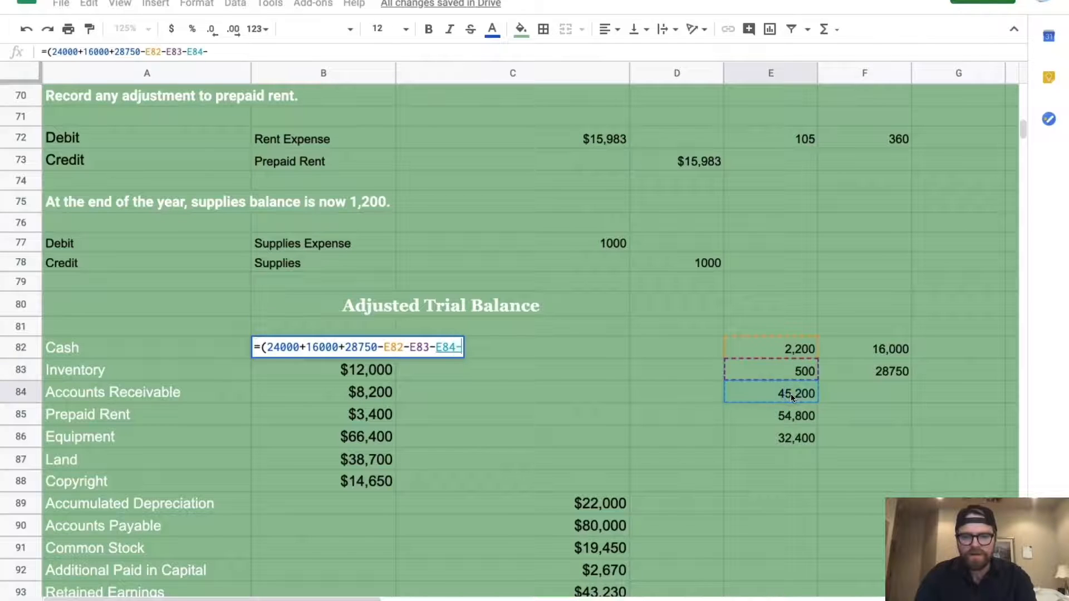
{"action": "left_click", "coordinate": [789, 414]}
{"action": "type", "text": "-"}
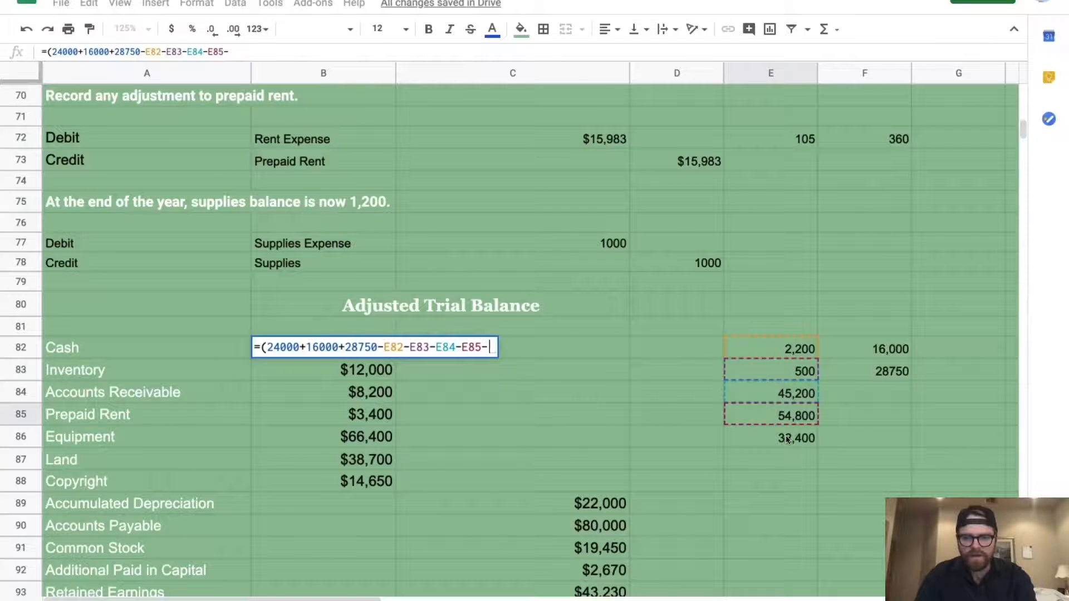
{"action": "left_click", "coordinate": [786, 436]}
{"action": "type", "text": ")"}
{"action": "key", "text": "Return"}
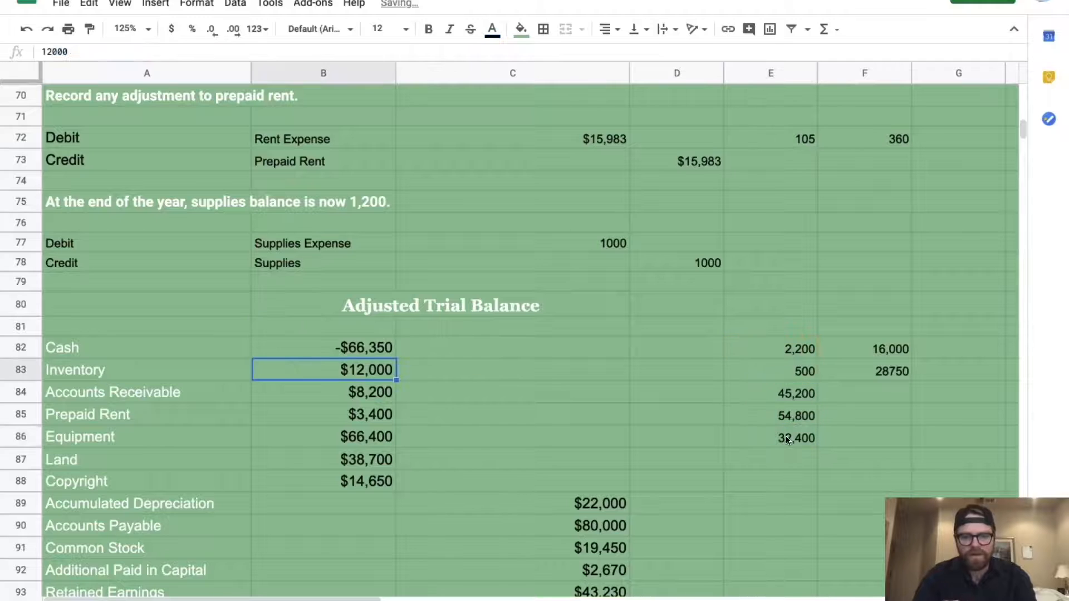
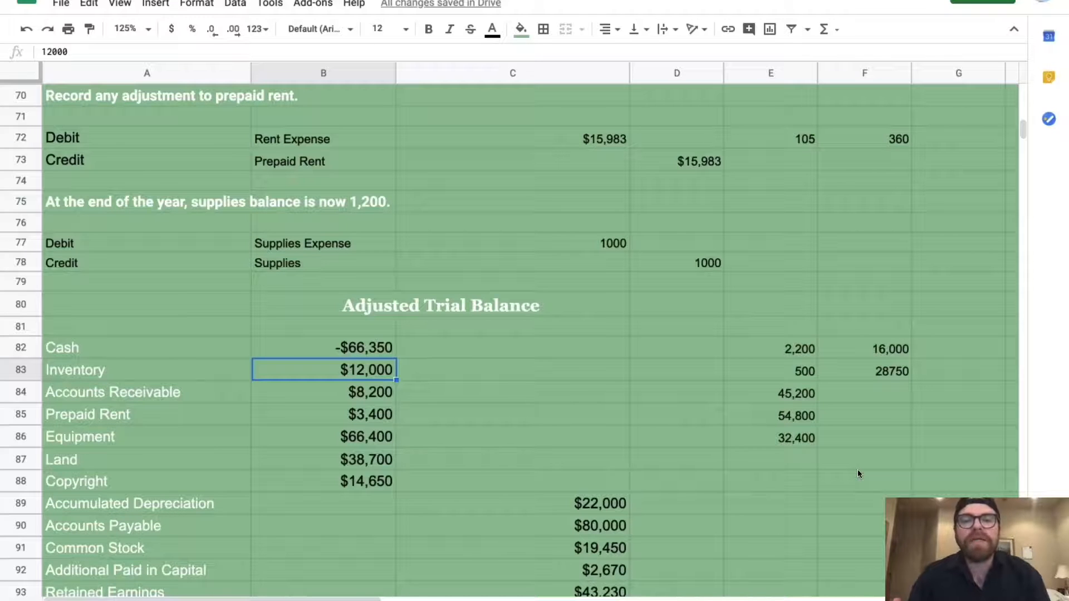
Append +100000 to the B82 Cash formula so Cash reads $33,650 and debits total $177,000
{"action": "scroll", "coordinate": [583, 350], "scroll_direction": "up", "scroll_amount": 3}
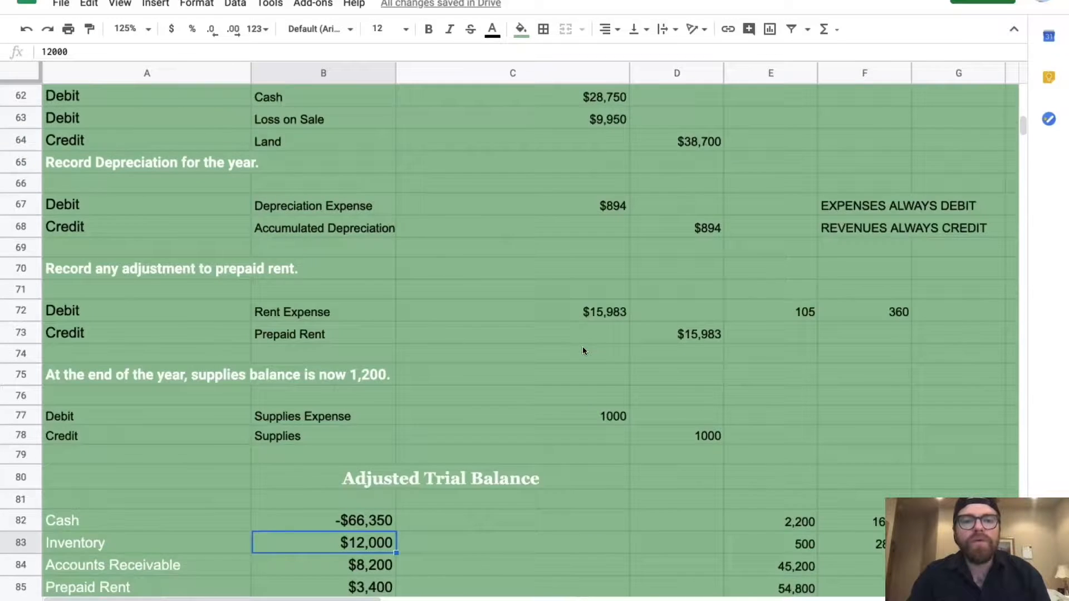
{"action": "scroll", "coordinate": [583, 350], "scroll_direction": "up", "scroll_amount": 2}
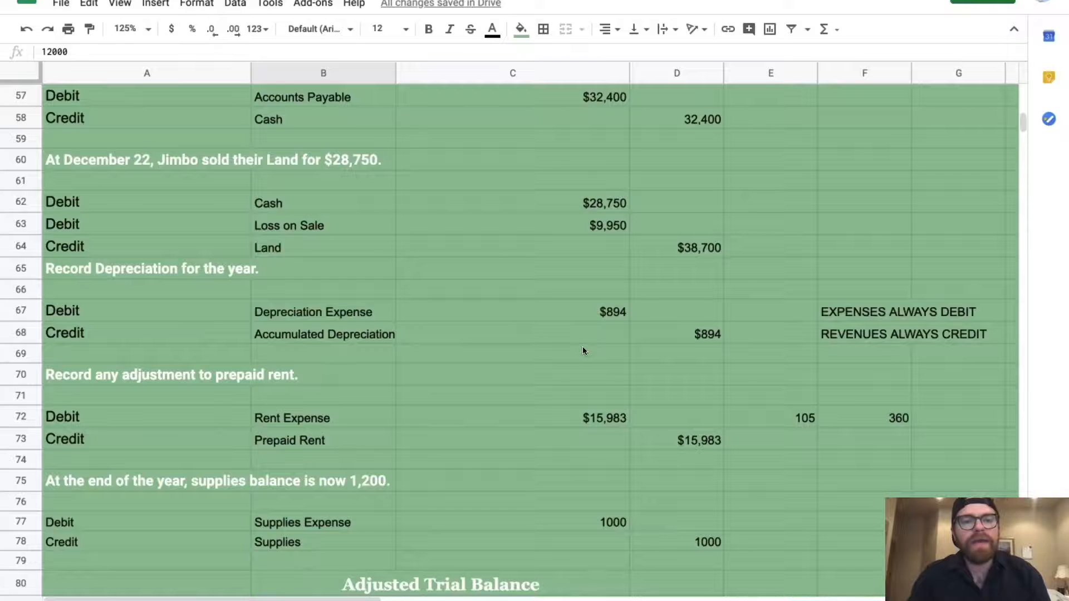
{"action": "scroll", "coordinate": [583, 351], "scroll_direction": "up", "scroll_amount": 3}
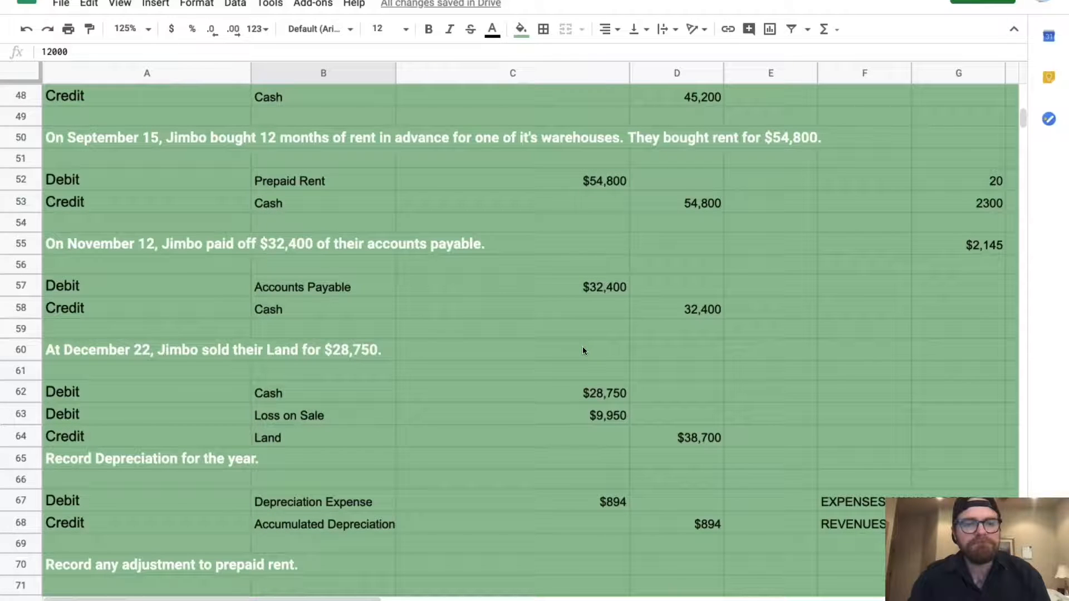
{"action": "scroll", "coordinate": [583, 351], "scroll_direction": "down", "scroll_amount": 5}
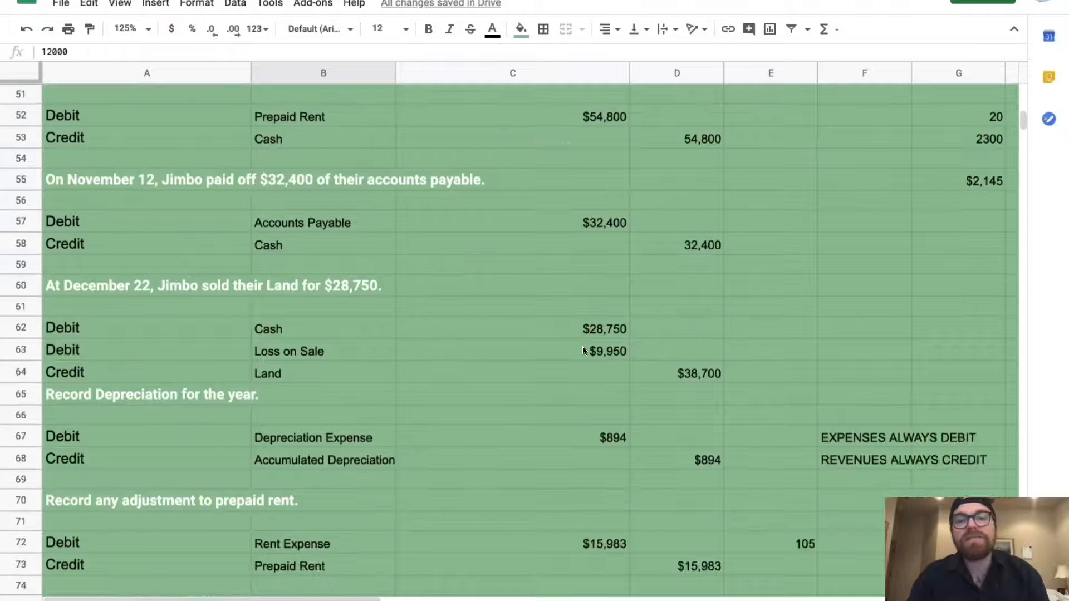
{"action": "scroll", "coordinate": [561, 456], "scroll_direction": "down", "scroll_amount": 3}
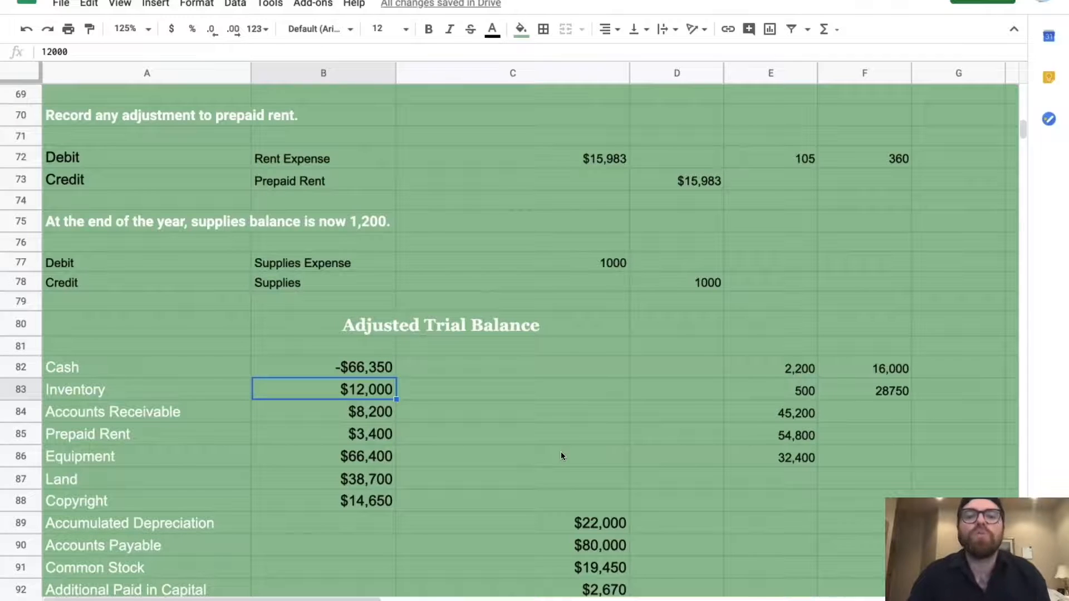
{"action": "scroll", "coordinate": [808, 456], "scroll_direction": "down", "scroll_amount": 2}
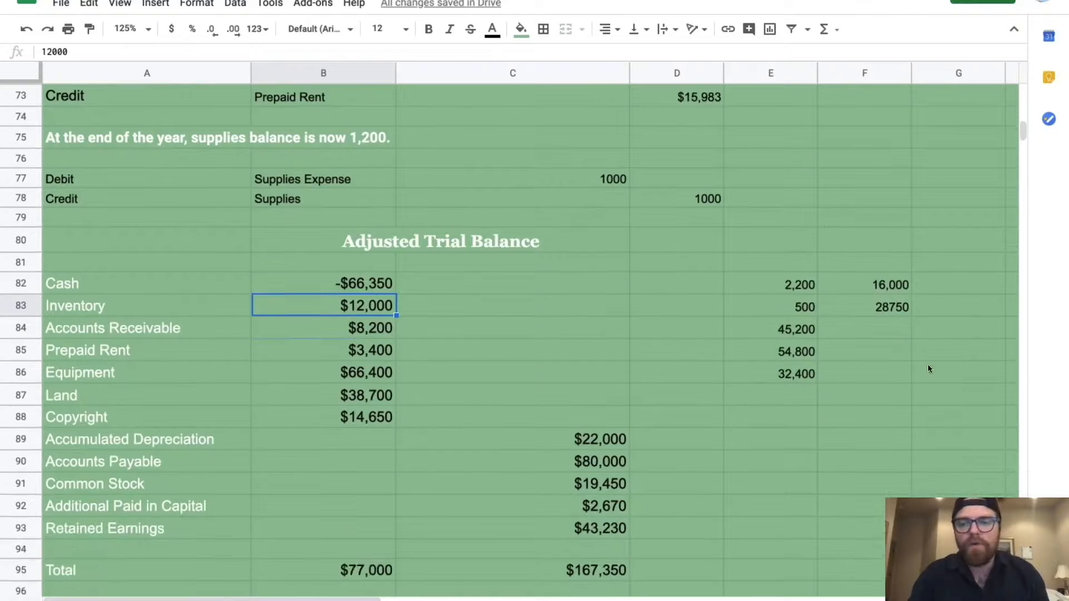
{"action": "left_click", "coordinate": [924, 417]}
{"action": "left_click", "coordinate": [360, 285]}
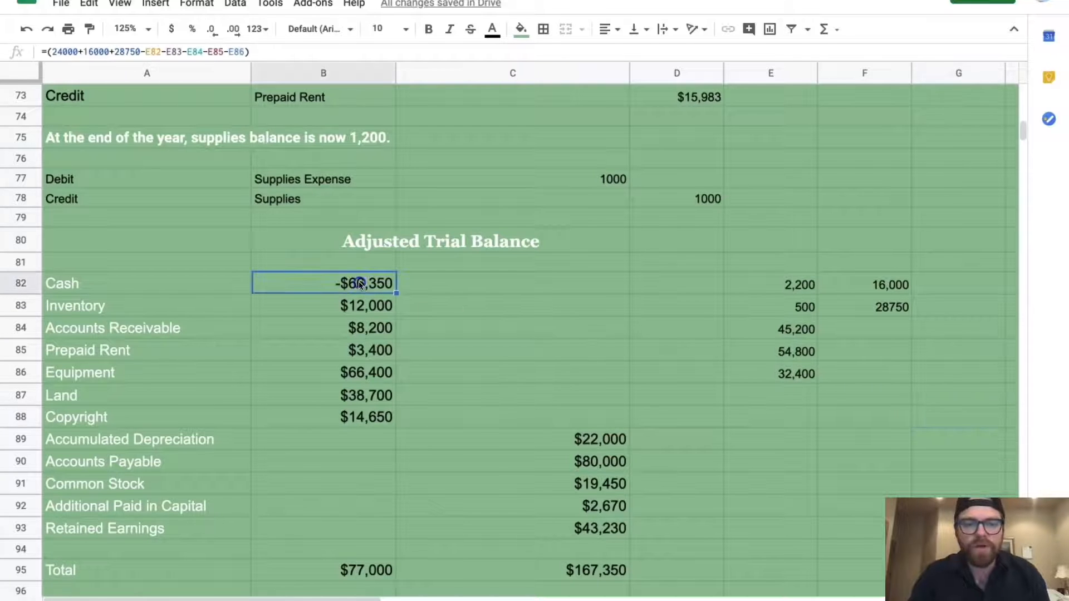
{"action": "left_click", "coordinate": [244, 51]}
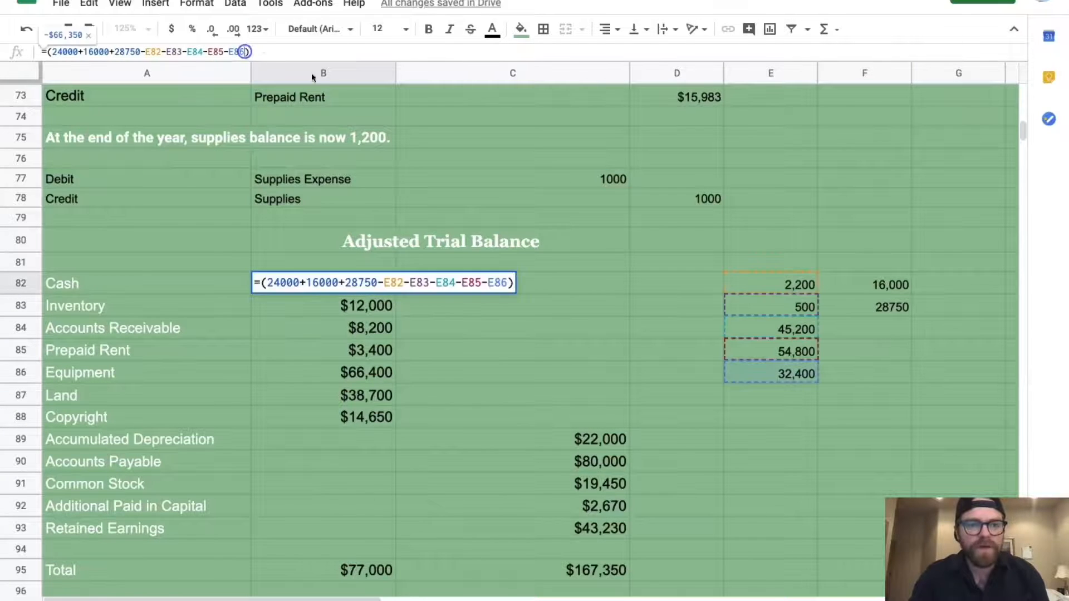
{"action": "type", "text": "+100000"}
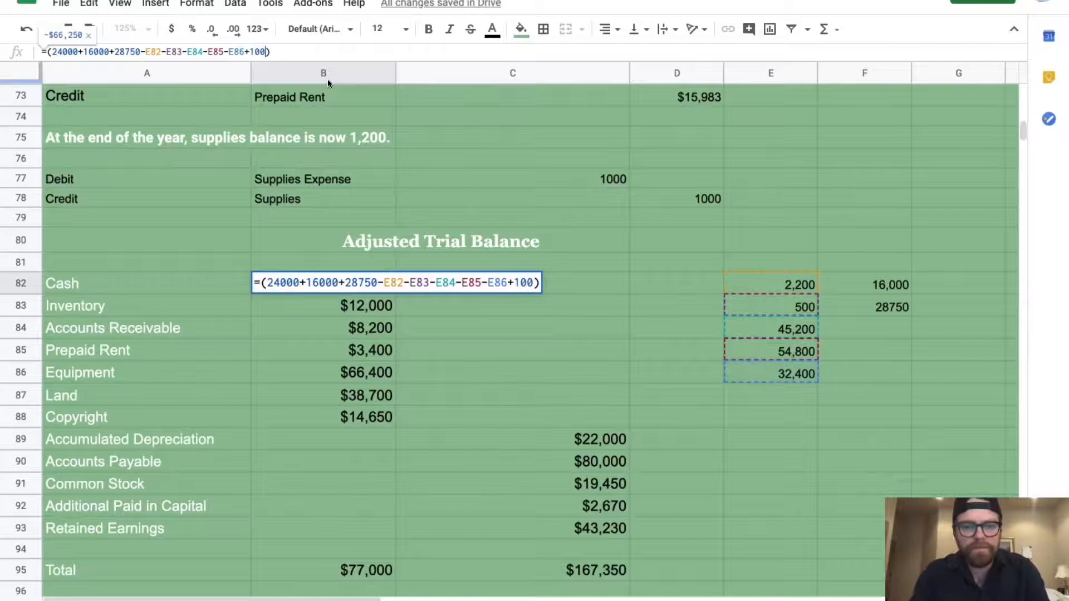
{"action": "key", "text": "Return"}
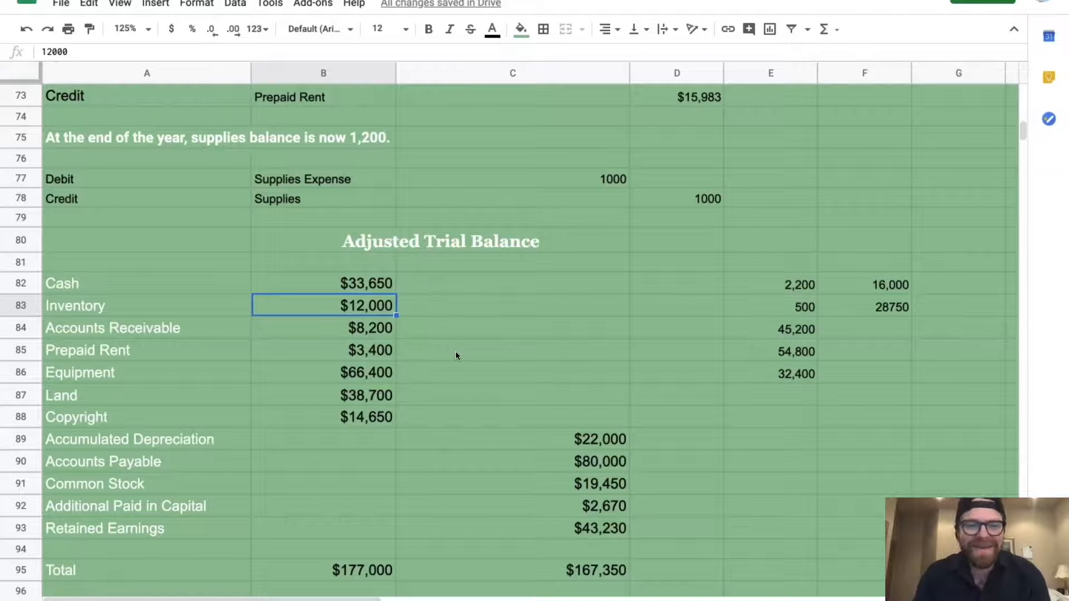
{"action": "scroll", "coordinate": [456, 354], "scroll_direction": "up", "scroll_amount": 10}
Replace the B83 Inventory balance with =12000-240, giving $11,760 and debits of $176,760
{"action": "scroll", "coordinate": [455, 355], "scroll_direction": "up", "scroll_amount": 5}
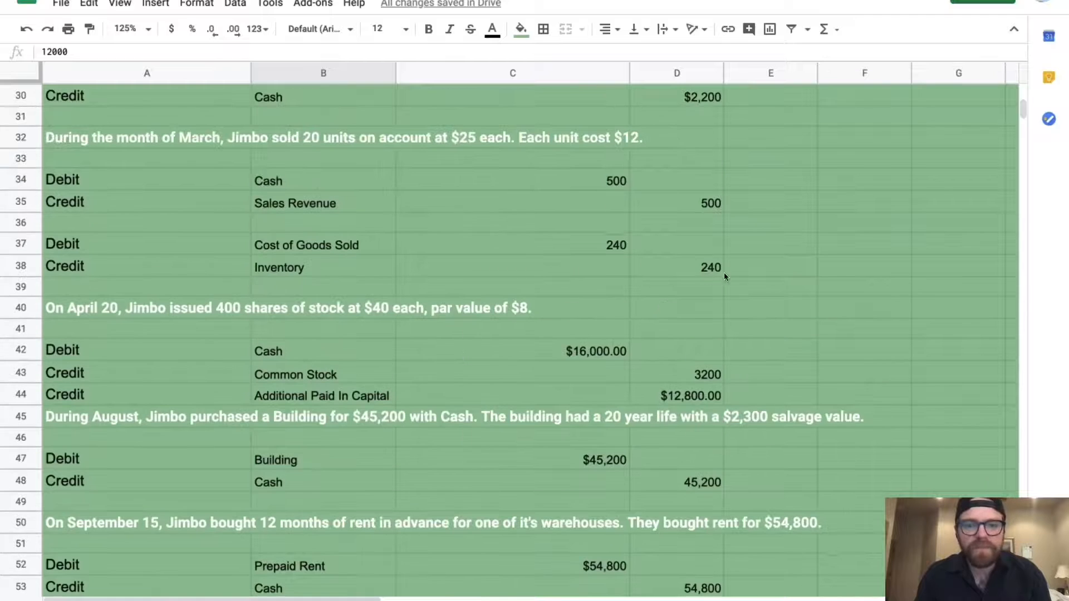
{"action": "scroll", "coordinate": [692, 269], "scroll_direction": "up", "scroll_amount": 2}
{"action": "scroll", "coordinate": [692, 269], "scroll_direction": "down", "scroll_amount": 2}
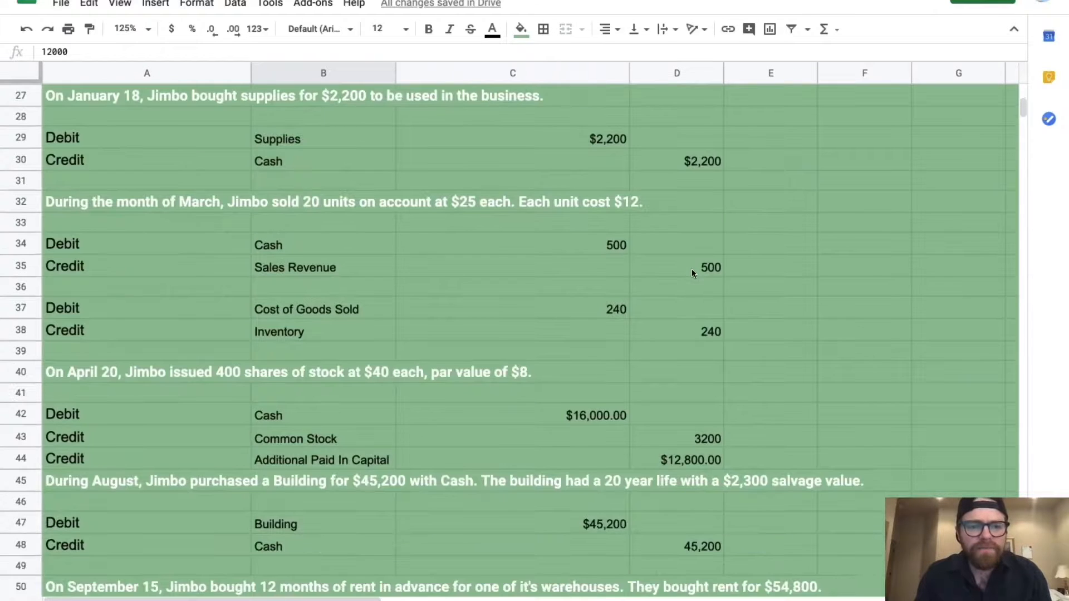
{"action": "scroll", "coordinate": [692, 269], "scroll_direction": "down", "scroll_amount": 2}
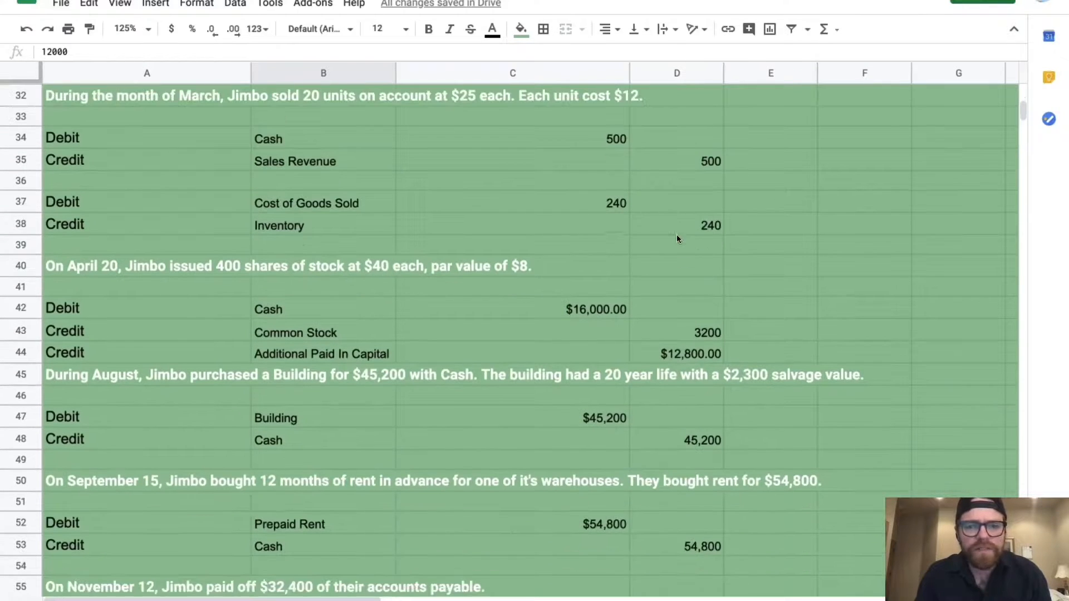
{"action": "scroll", "coordinate": [677, 234], "scroll_direction": "down", "scroll_amount": 15}
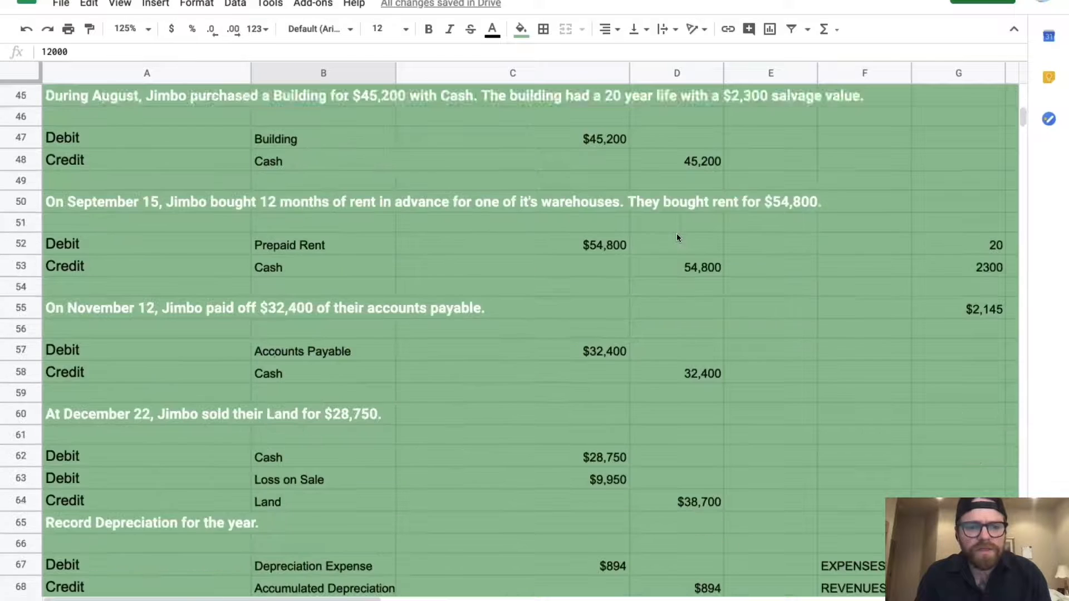
{"action": "scroll", "coordinate": [676, 237], "scroll_direction": "down", "scroll_amount": 1}
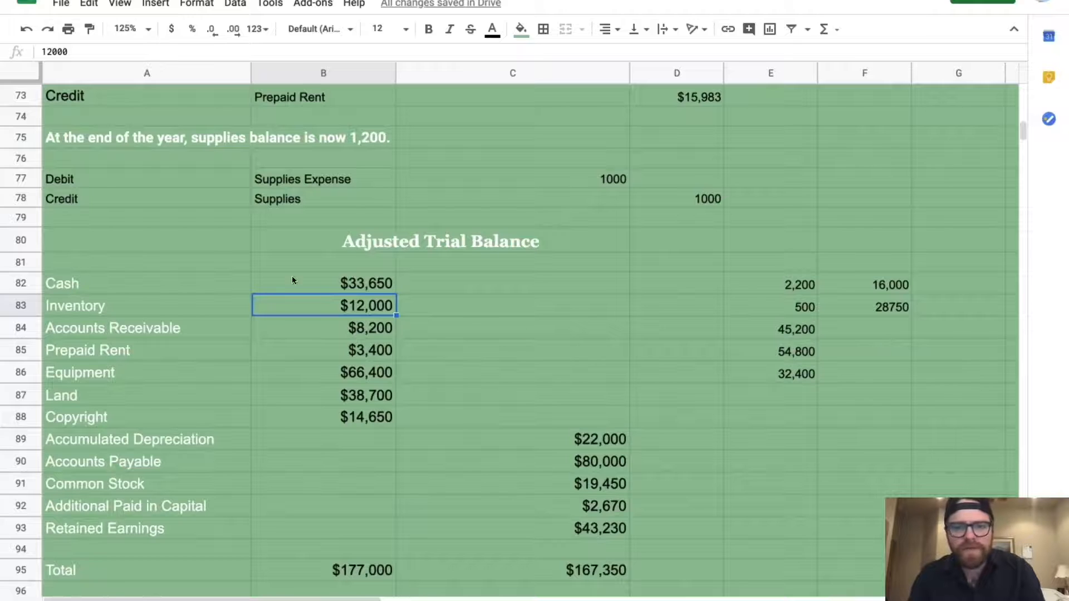
{"action": "key", "text": "BackSpace"}
{"action": "type", "text": "=12,000"}
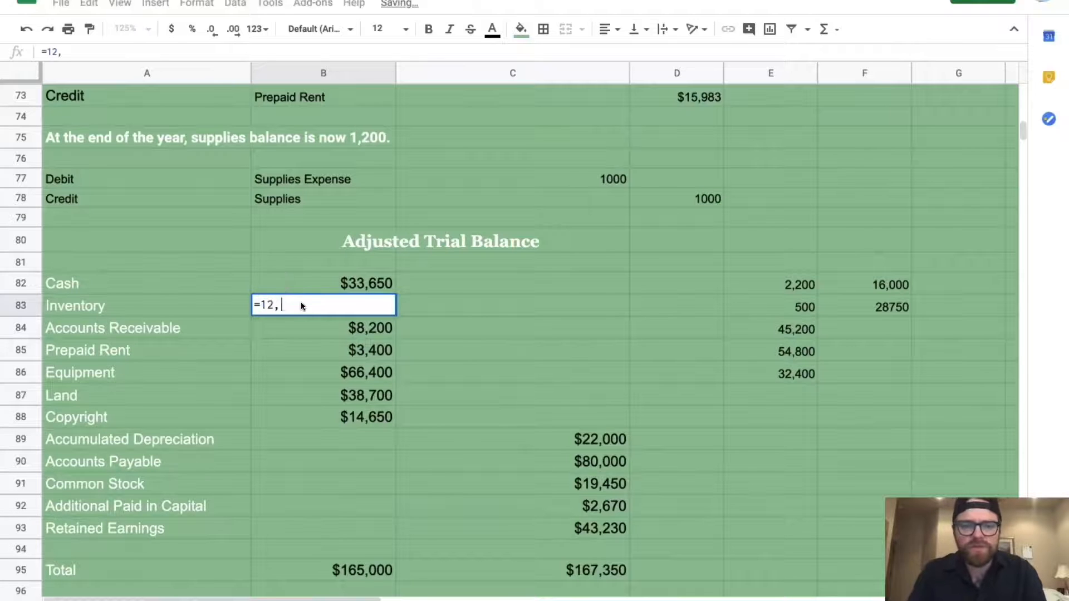
{"action": "key", "text": "BackSpace"}
{"action": "key", "text": "BackSpace"}
{"action": "key", "text": "BackSpace"}
{"action": "key", "text": "BackSpace"}
{"action": "type", "text": "000-240"}
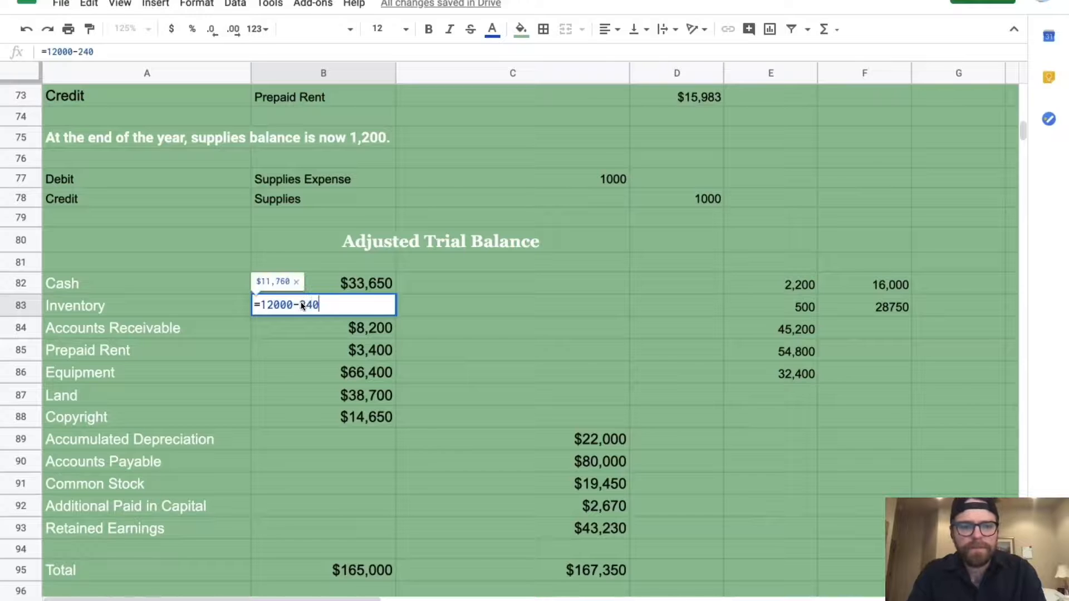
{"action": "key", "text": "Return"}
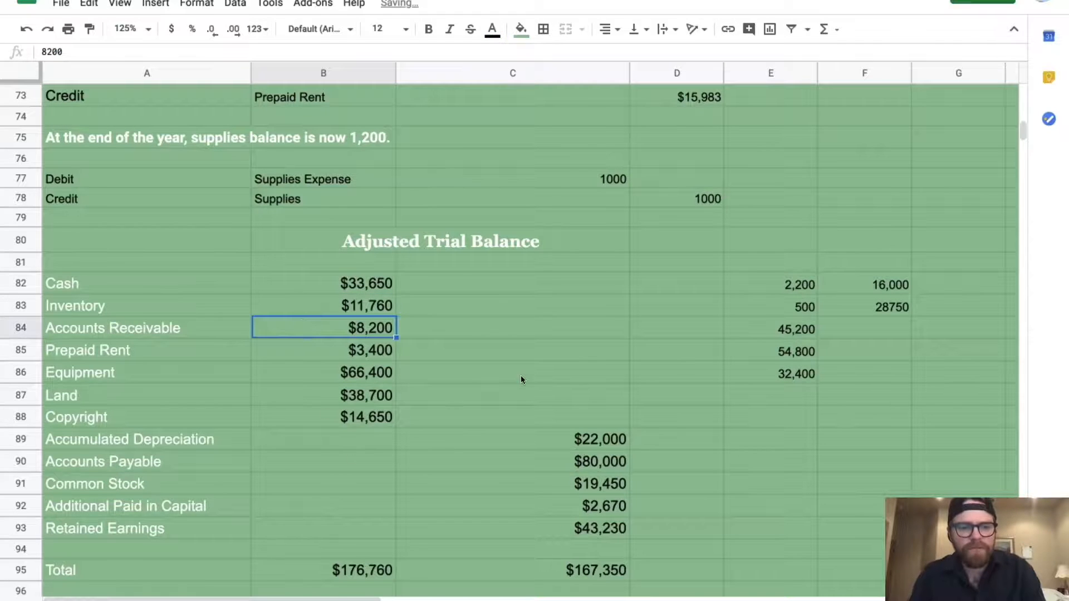
{"action": "scroll", "coordinate": [522, 379], "scroll_direction": "up", "scroll_amount": 12}
Begin turning the B85 Prepaid Rent value into a bracketed formula starting =(3400+
{"action": "scroll", "coordinate": [522, 379], "scroll_direction": "up", "scroll_amount": 4}
{"action": "scroll", "coordinate": [522, 380], "scroll_direction": "down", "scroll_amount": 2}
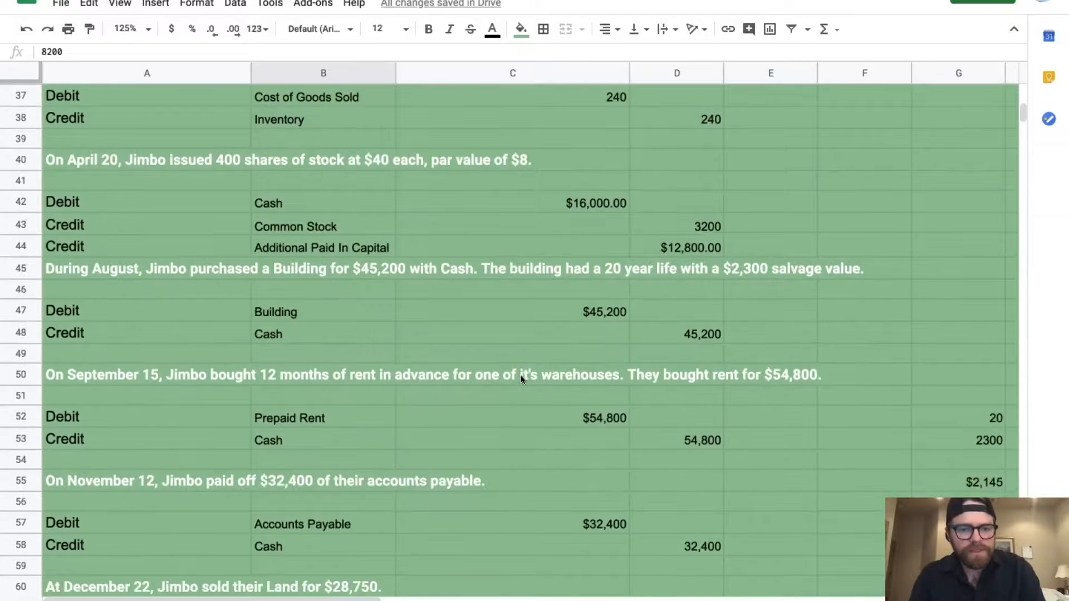
{"action": "scroll", "coordinate": [522, 379], "scroll_direction": "down", "scroll_amount": 7}
{"action": "scroll", "coordinate": [521, 378], "scroll_direction": "down", "scroll_amount": 5}
{"action": "left_click", "coordinate": [354, 392]}
{"action": "scroll", "coordinate": [355, 396], "scroll_direction": "up", "scroll_amount": 3}
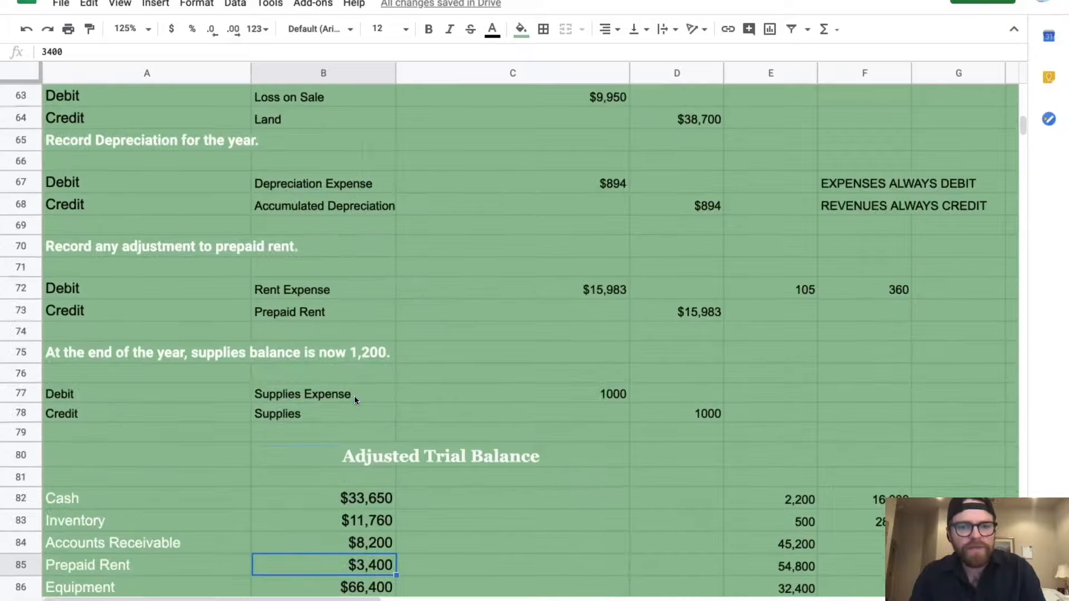
{"action": "scroll", "coordinate": [354, 396], "scroll_direction": "up", "scroll_amount": 4}
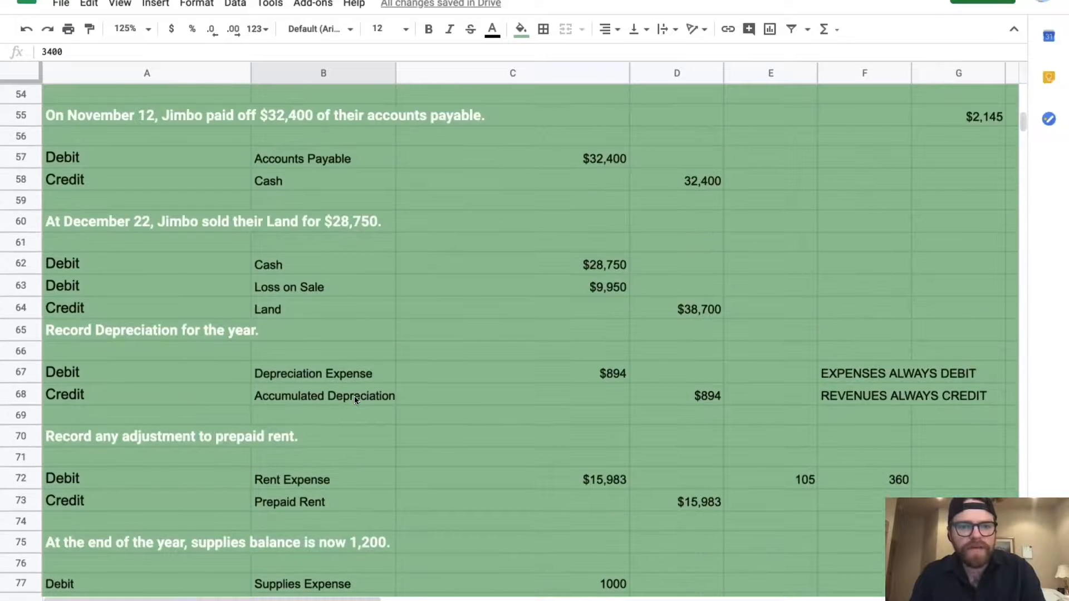
{"action": "scroll", "coordinate": [355, 396], "scroll_direction": "up", "scroll_amount": 2}
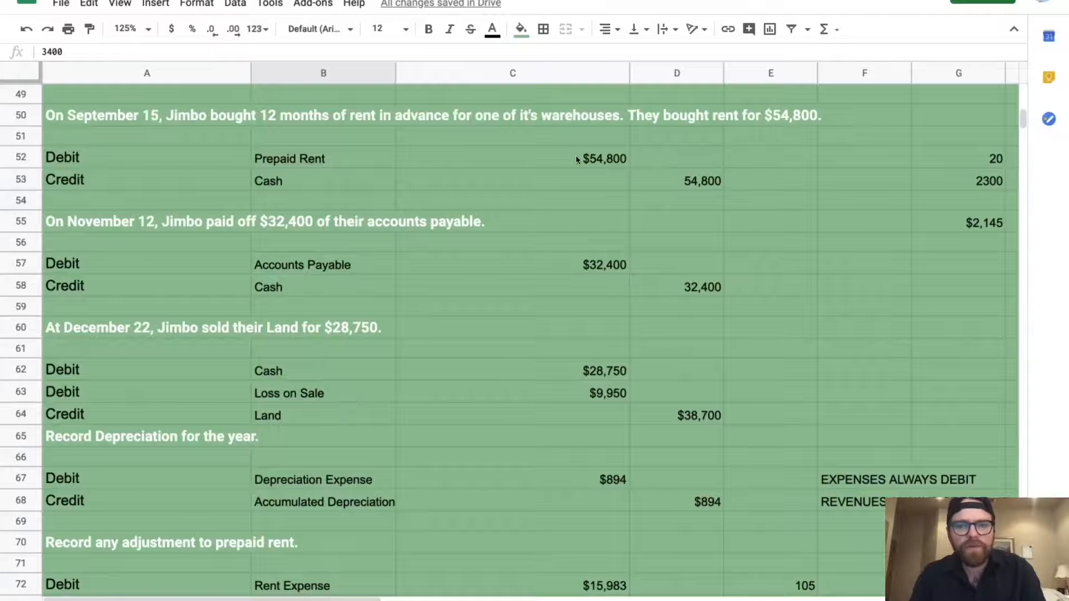
{"action": "scroll", "coordinate": [506, 349], "scroll_direction": "down", "scroll_amount": 8}
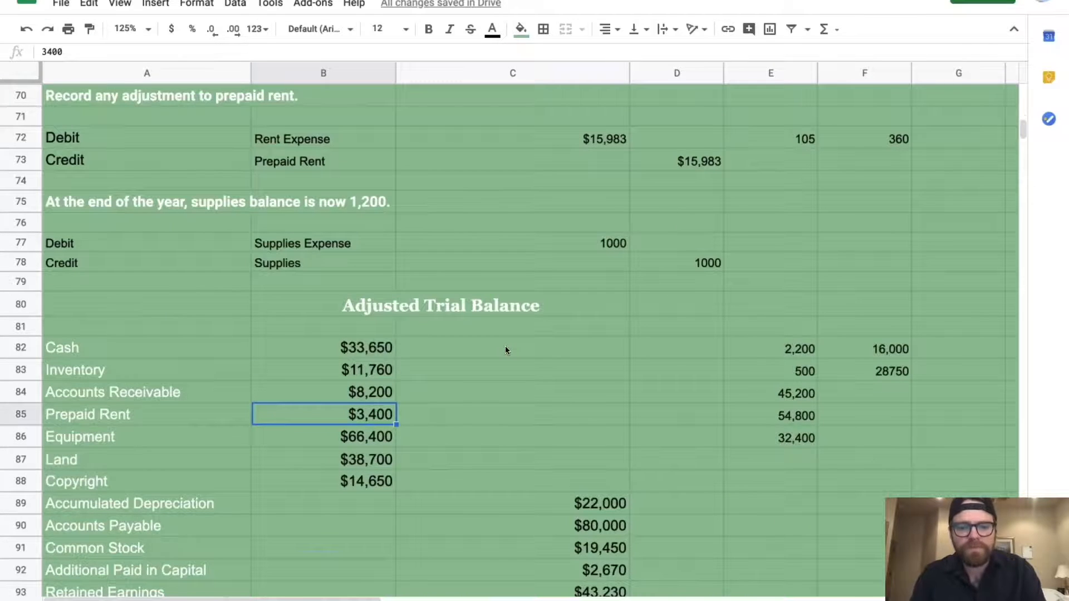
{"action": "left_click", "coordinate": [42, 53]}
{"action": "type", "text": "=("}
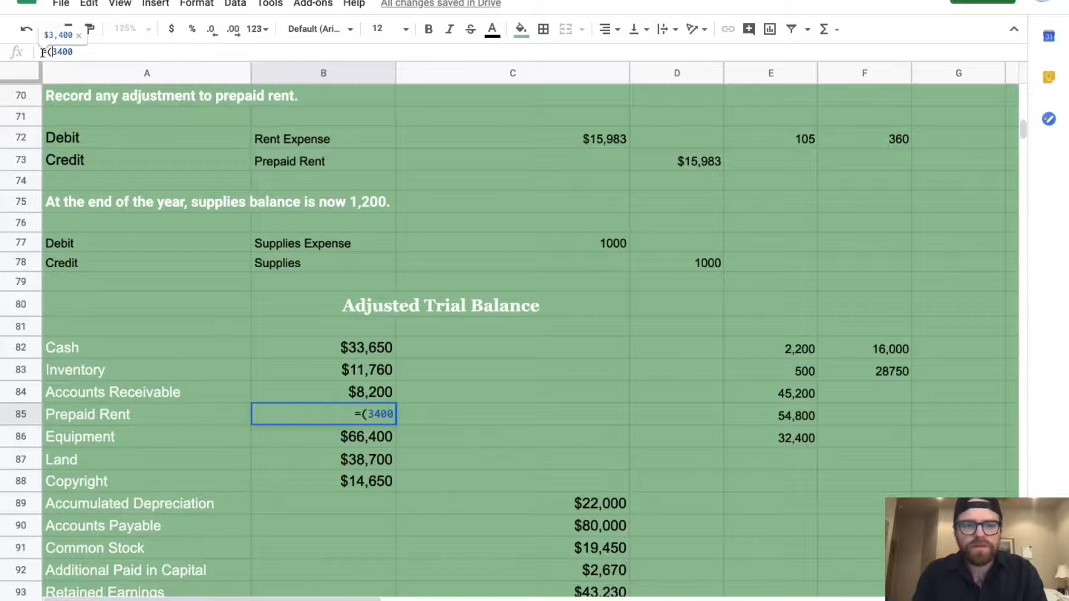
{"action": "left_click", "coordinate": [98, 53]}
{"action": "type", "text": "+"}
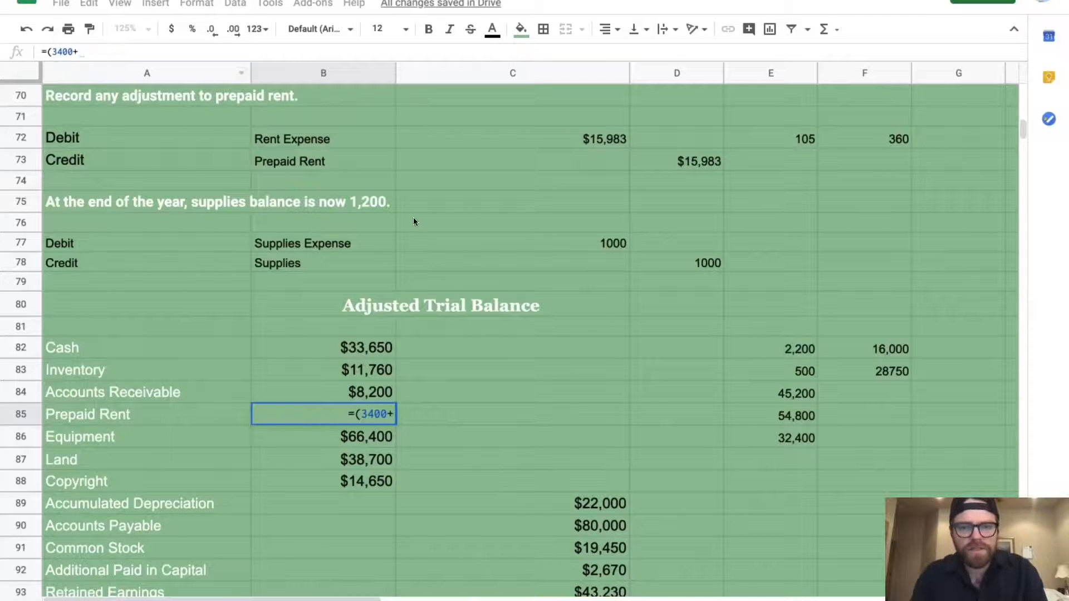
Finish the formula as =(3400+C52-D73, adding $54,800 and subtracting $15,983 to show $42,217
{"action": "scroll", "coordinate": [414, 221], "scroll_direction": "up", "scroll_amount": 7}
{"action": "scroll", "coordinate": [413, 221], "scroll_direction": "up", "scroll_amount": 2}
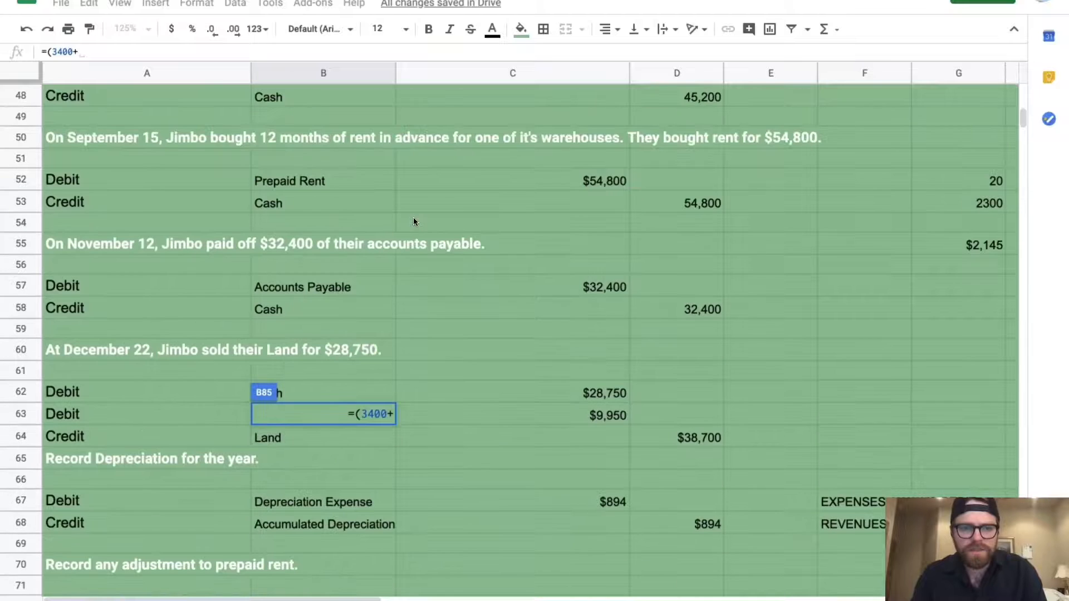
{"action": "left_click", "coordinate": [576, 182]}
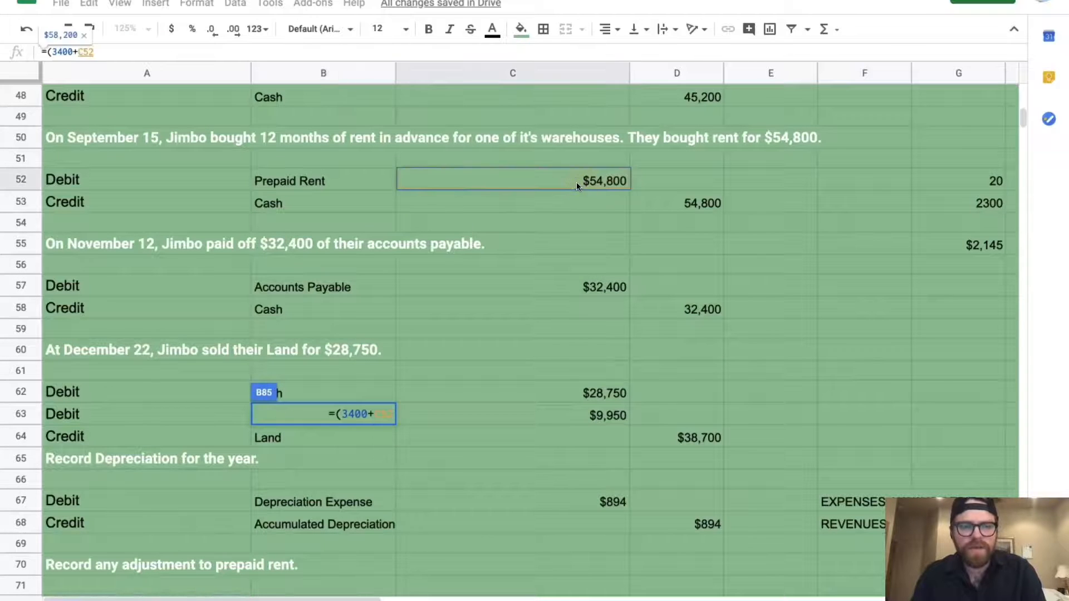
{"action": "type", "text": "-"}
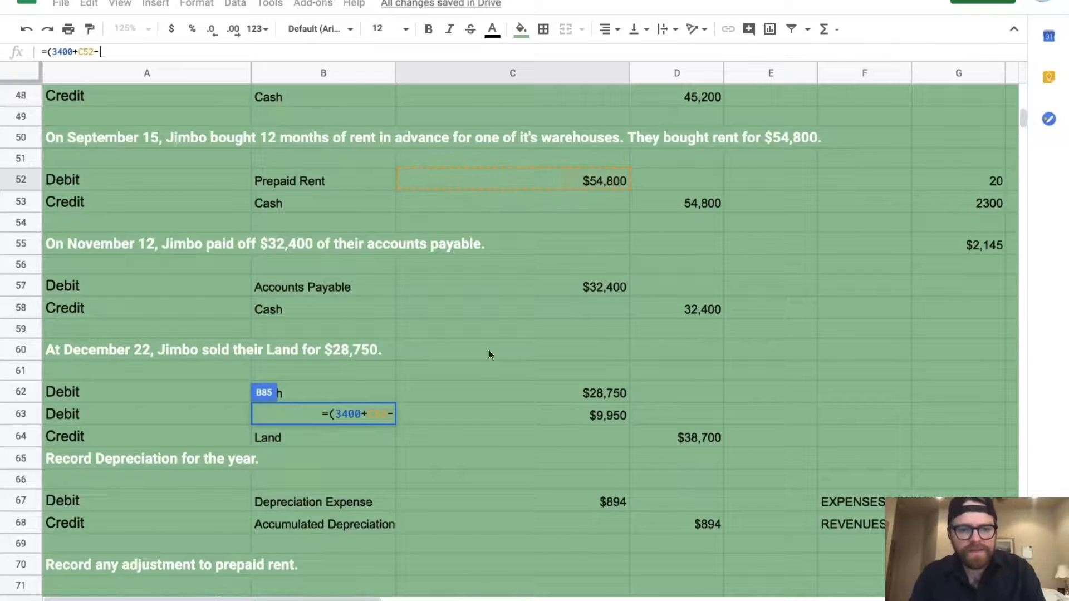
{"action": "scroll", "coordinate": [483, 373], "scroll_direction": "down", "scroll_amount": 4}
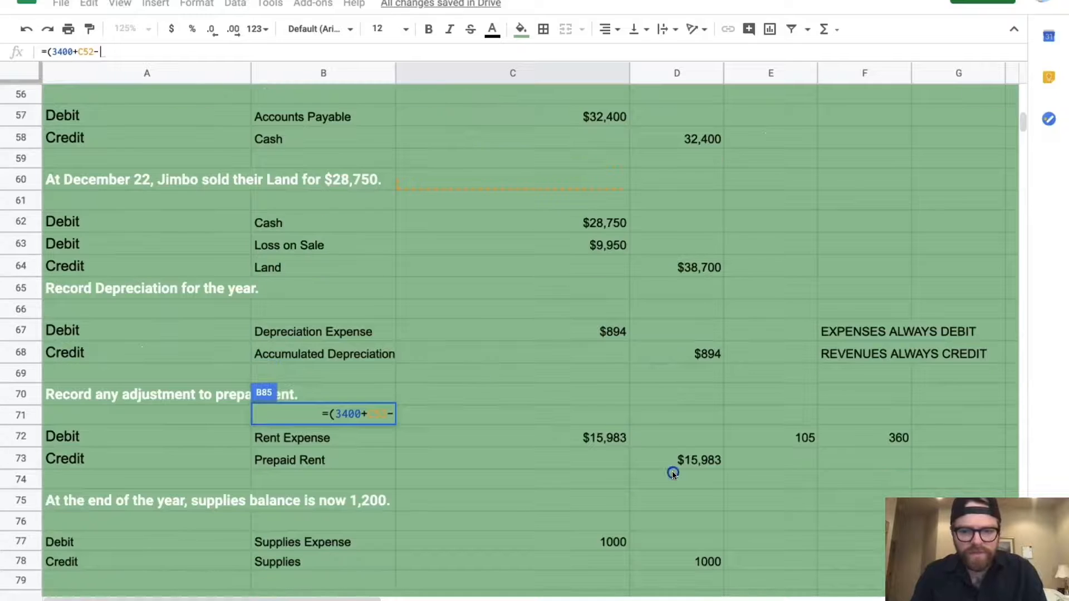
{"action": "left_click", "coordinate": [673, 472]}
{"action": "left_click", "coordinate": [681, 457]}
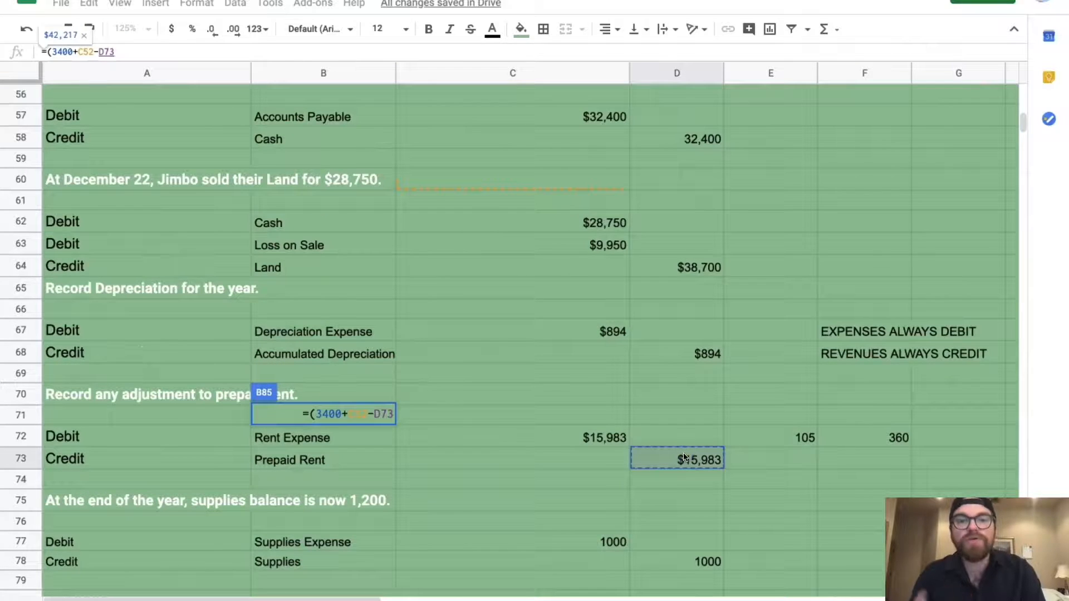
{"action": "key", "text": "Return"}
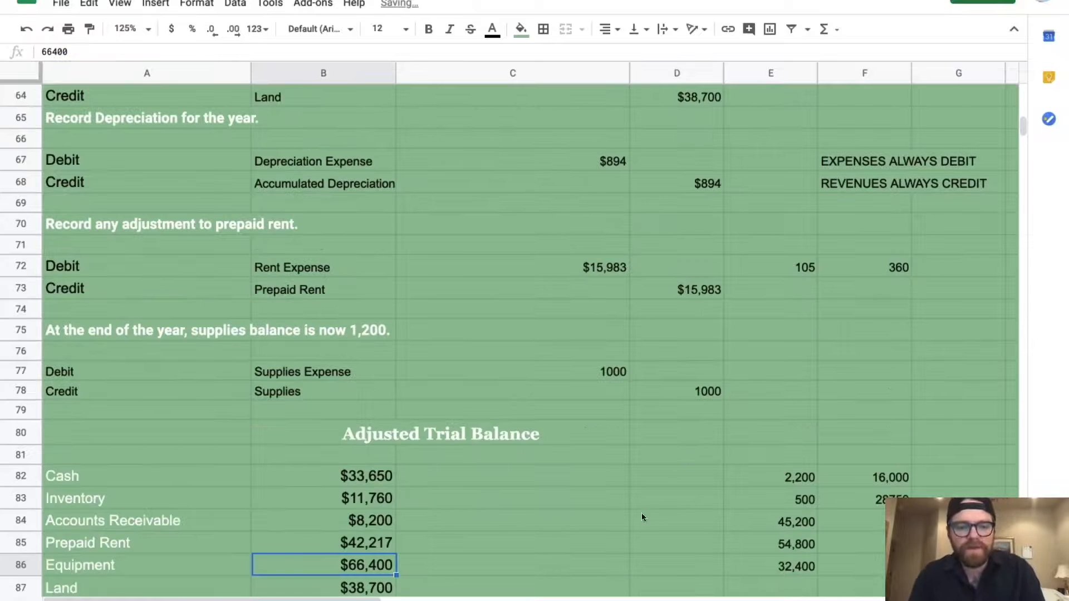
Check the Prepaid Rent and Equipment balances in the adjusted trial balance
{"action": "scroll", "coordinate": [494, 489], "scroll_direction": "down", "scroll_amount": 2}
{"action": "left_click", "coordinate": [382, 435]}
{"action": "left_click", "coordinate": [374, 455]}
{"action": "scroll", "coordinate": [374, 456], "scroll_direction": "up", "scroll_amount": 5}
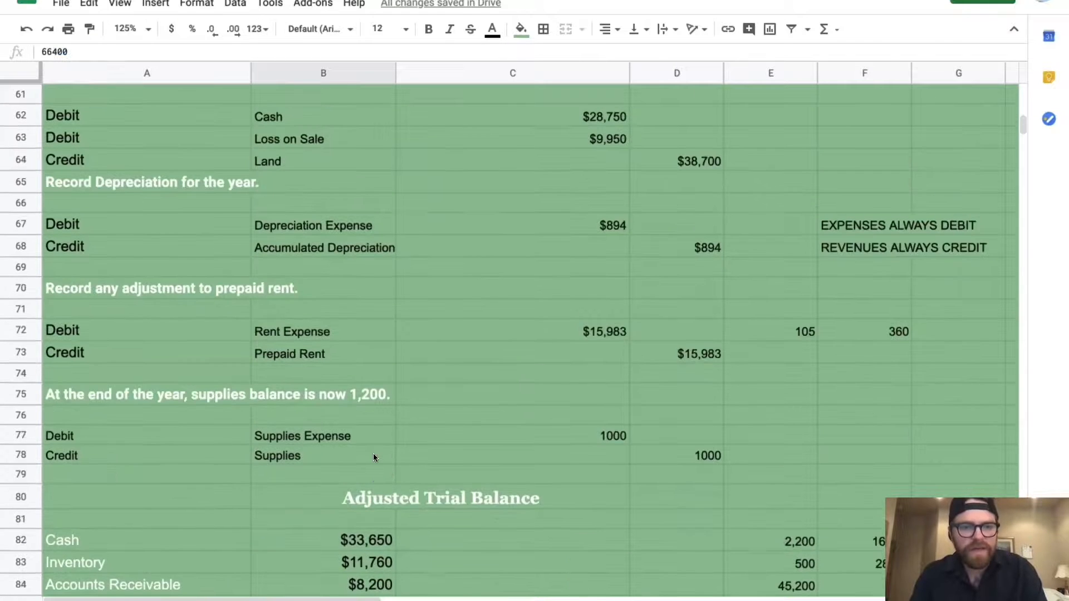
{"action": "scroll", "coordinate": [373, 458], "scroll_direction": "up", "scroll_amount": 6}
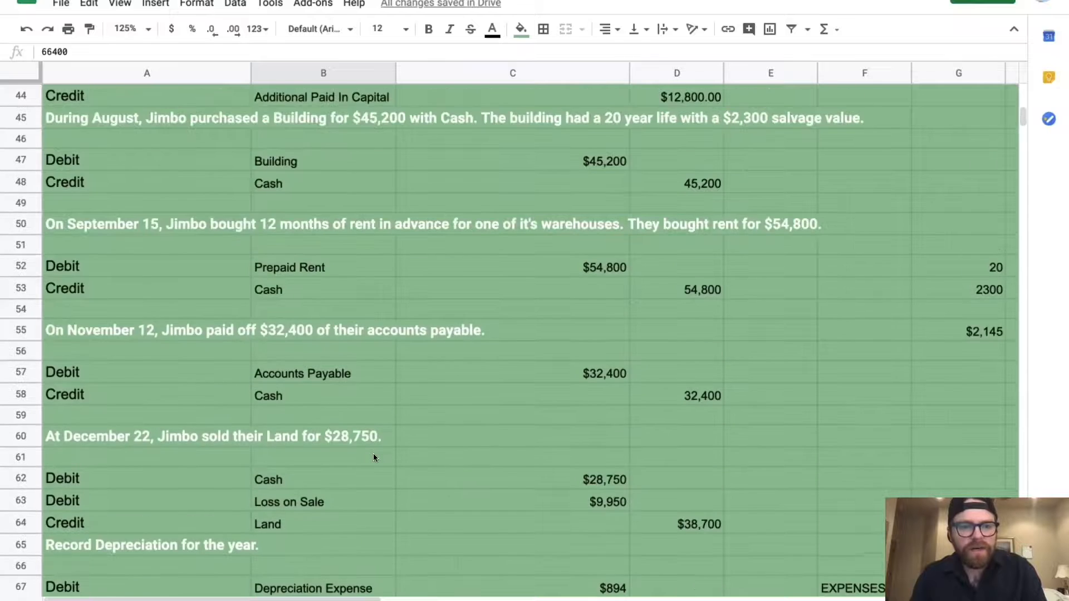
{"action": "scroll", "coordinate": [373, 458], "scroll_direction": "up", "scroll_amount": 2}
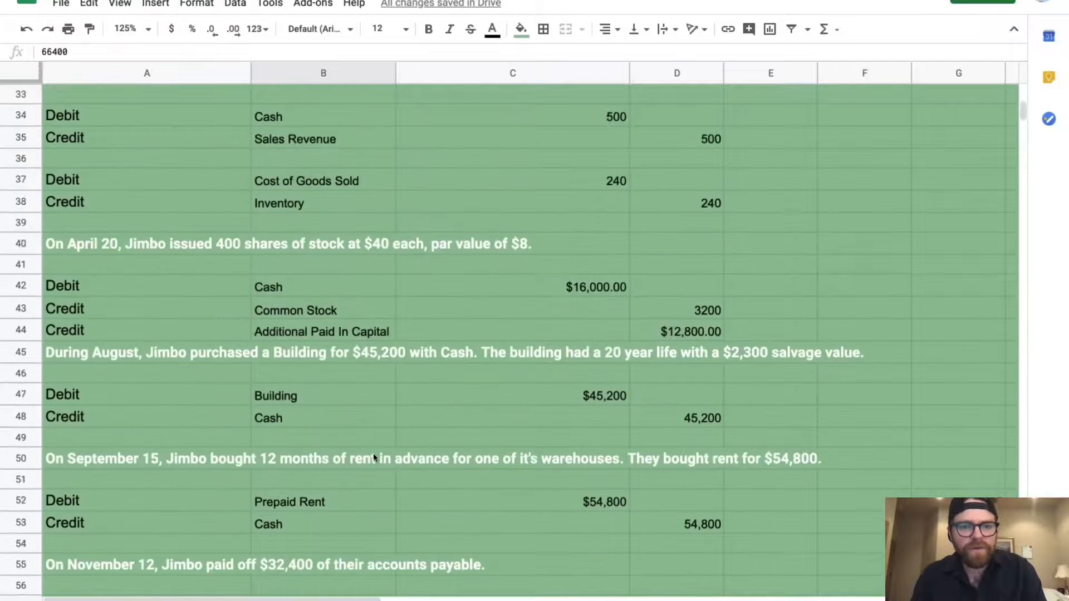
{"action": "scroll", "coordinate": [373, 458], "scroll_direction": "down", "scroll_amount": 5}
{"action": "scroll", "coordinate": [373, 458], "scroll_direction": "down", "scroll_amount": 8}
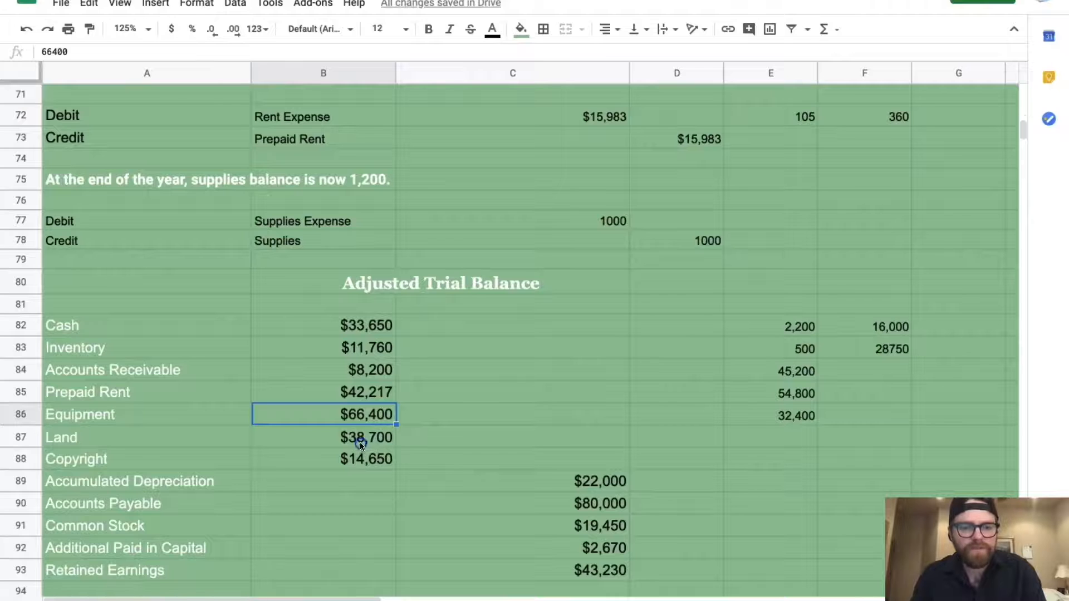
Enter 0 for Land in B87, bringing debits to $176,877
{"action": "left_click", "coordinate": [359, 442]}
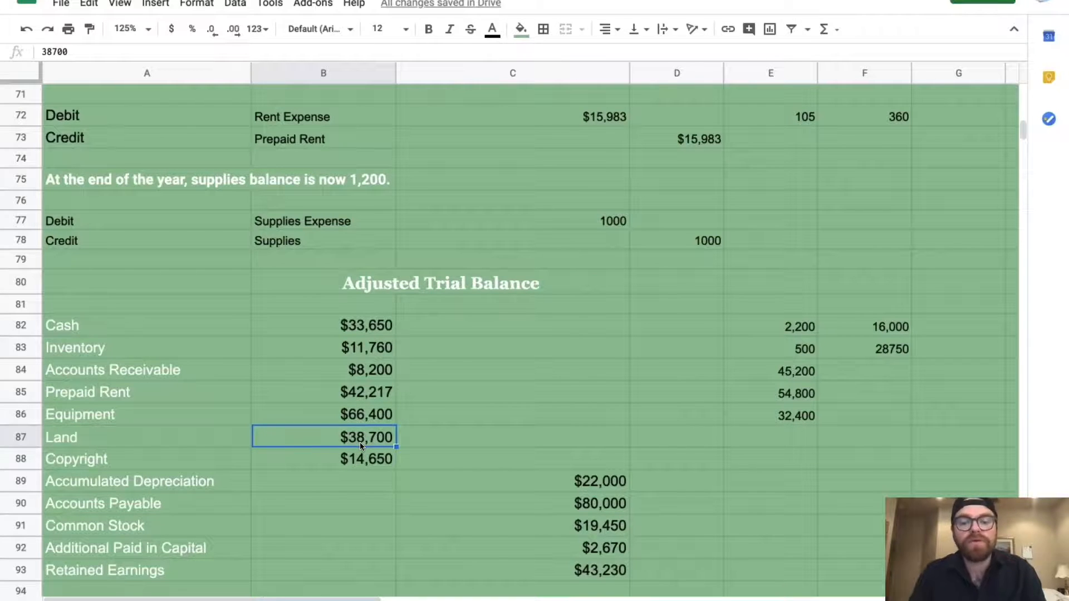
{"action": "type", "text": "0"}
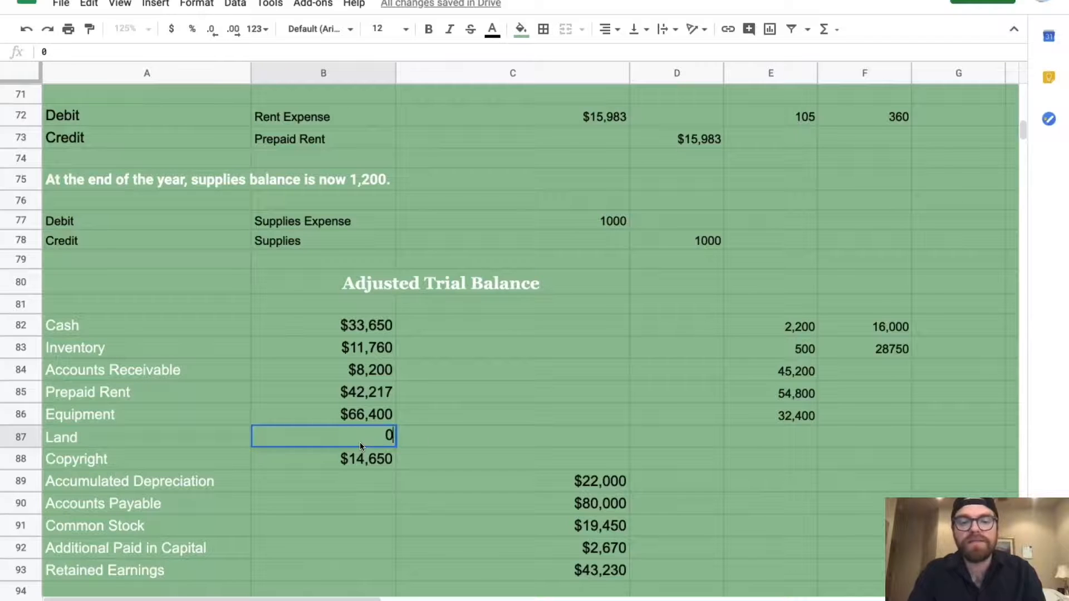
{"action": "key", "text": "Return"}
{"action": "scroll", "coordinate": [504, 323], "scroll_direction": "up", "scroll_amount": 5}
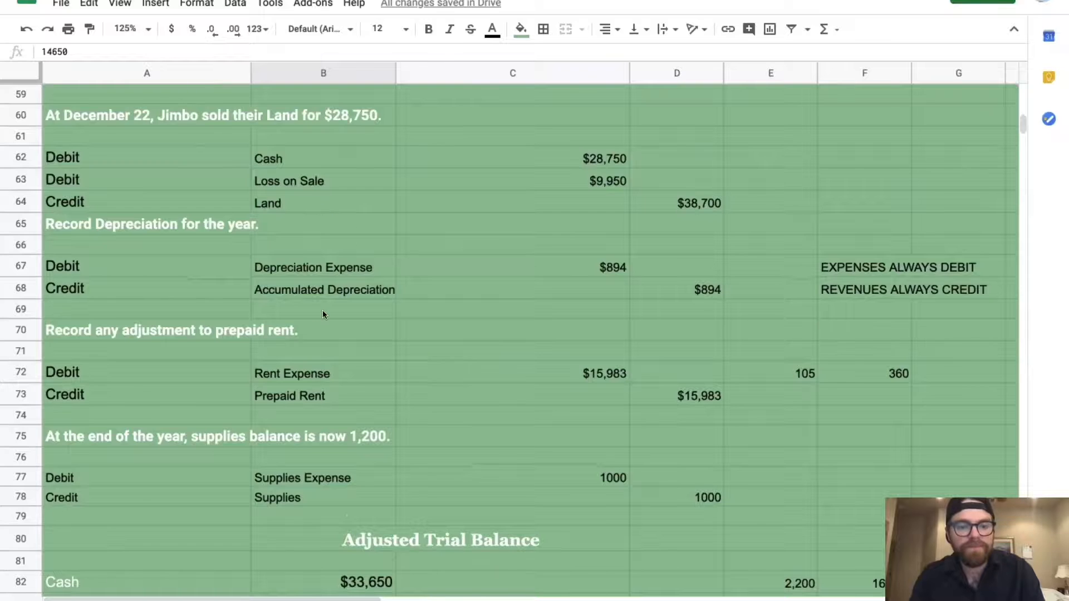
{"action": "scroll", "coordinate": [322, 309], "scroll_direction": "down", "scroll_amount": 6}
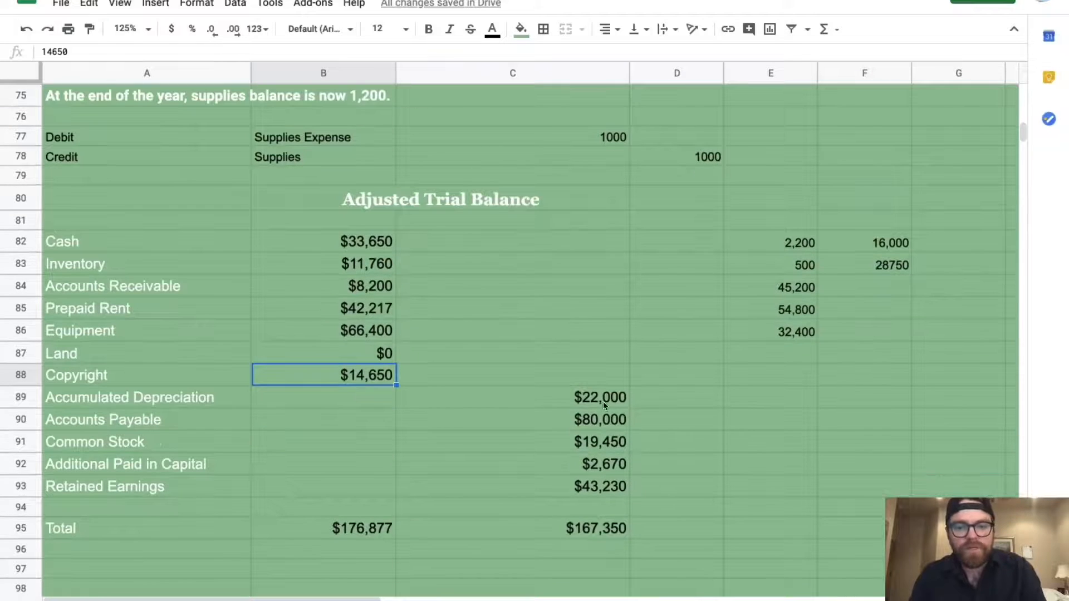
{"action": "left_click", "coordinate": [603, 402]}
{"action": "scroll", "coordinate": [603, 400], "scroll_direction": "up", "scroll_amount": 5}
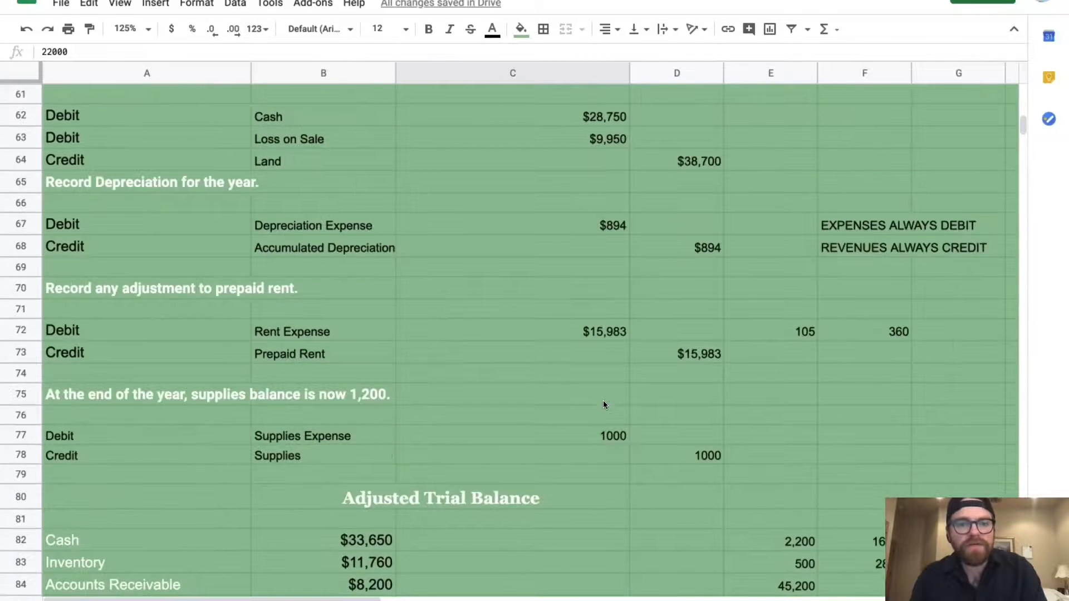
Change Accumulated Depreciation in C89 to =22000+894, making it $22,894 and credits $168,244
{"action": "scroll", "coordinate": [680, 250], "scroll_direction": "down", "scroll_amount": 4}
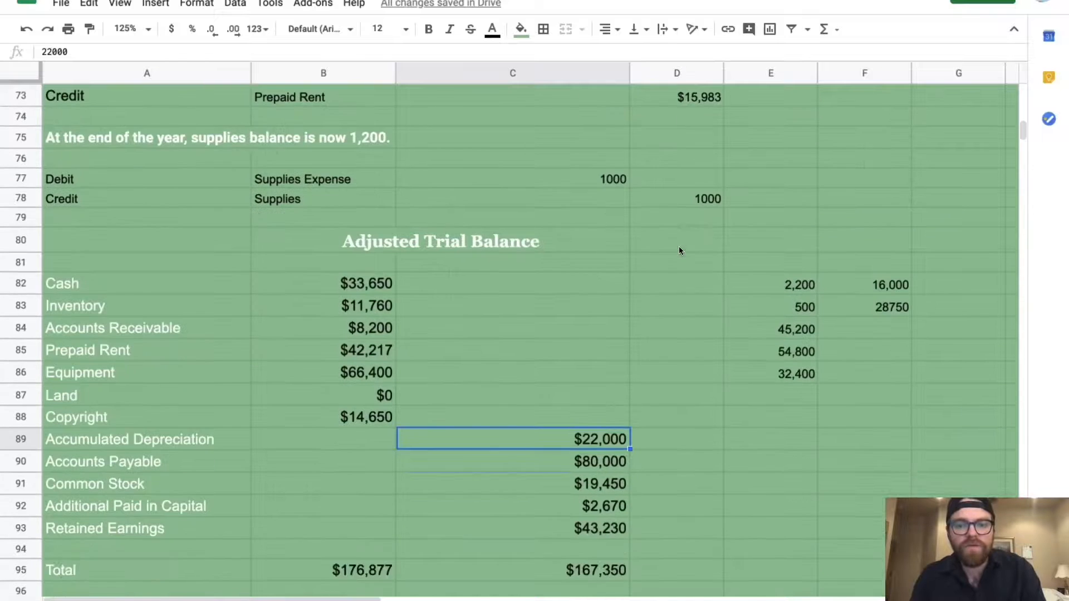
{"action": "left_click", "coordinate": [43, 51]}
{"action": "type", "text": "="}
{"action": "left_click", "coordinate": [76, 52]}
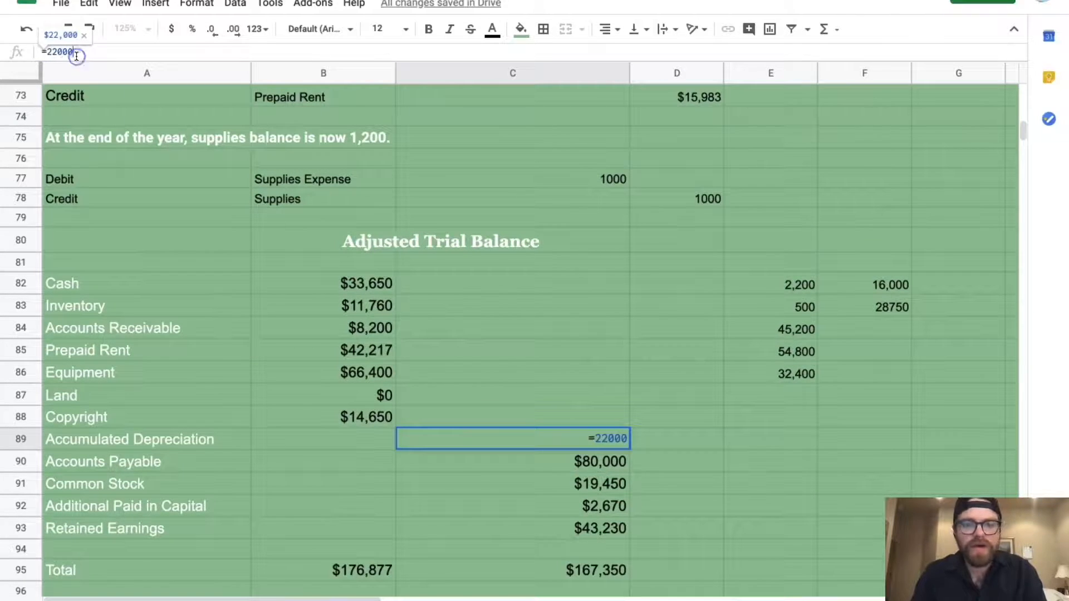
{"action": "type", "text": "+894"}
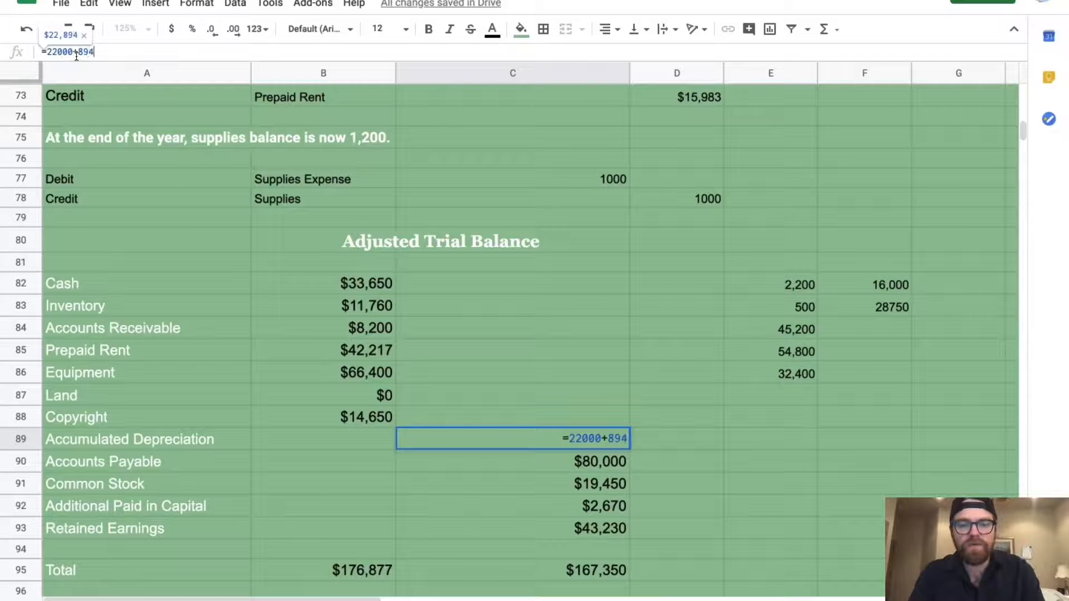
{"action": "key", "text": "Return"}
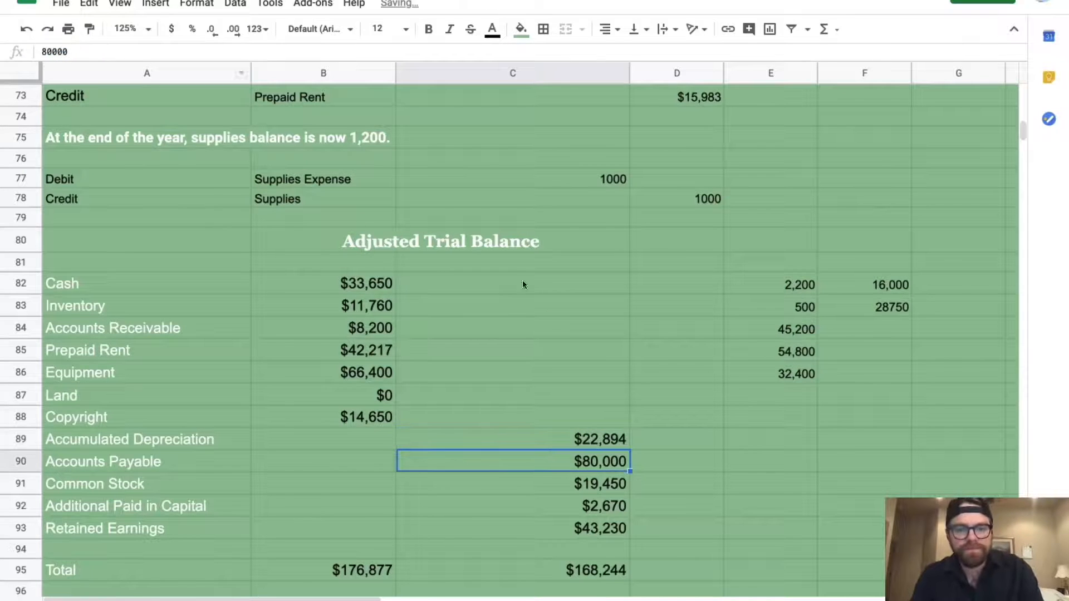
{"action": "scroll", "coordinate": [627, 413], "scroll_direction": "up", "scroll_amount": 7}
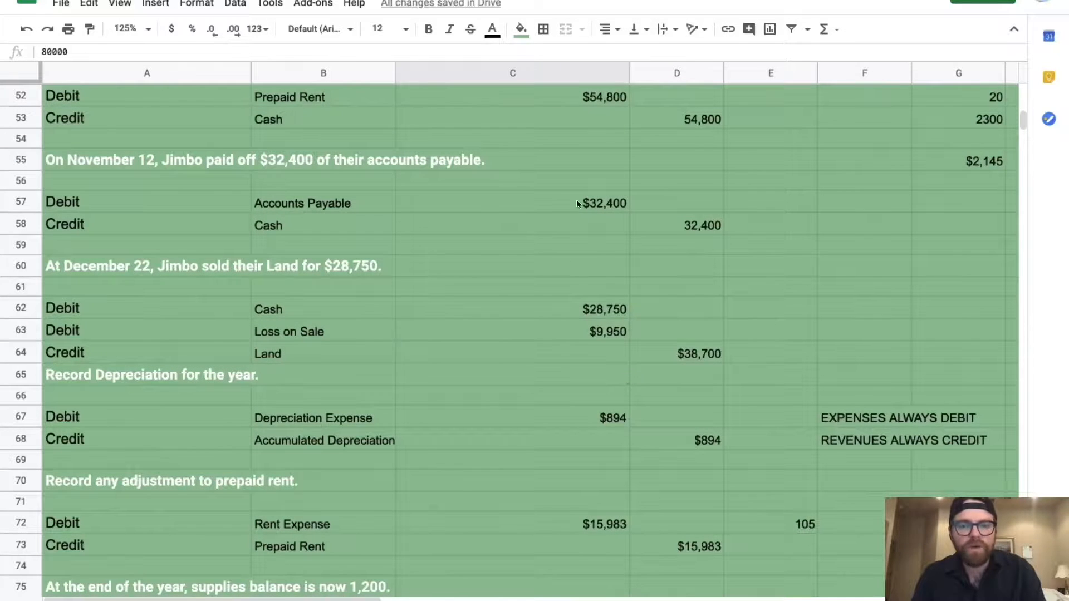
{"action": "scroll", "coordinate": [558, 513], "scroll_direction": "down", "scroll_amount": 8}
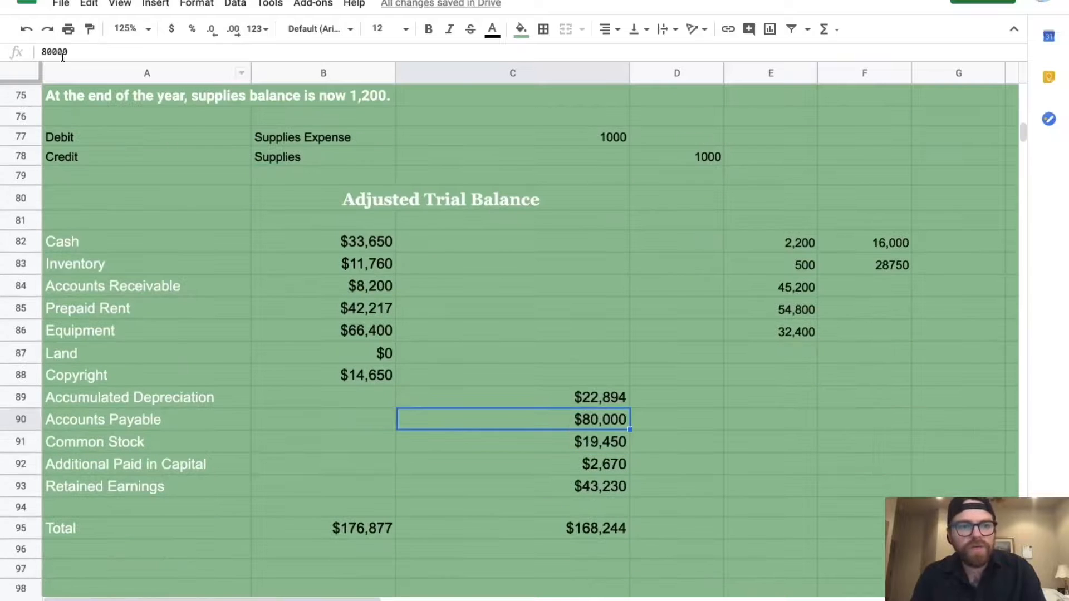
Make Accounts Payable in C90 =80000-C57, subtracting the $32,400 payment to leave $47,600
{"action": "left_click", "coordinate": [38, 52]}
{"action": "type", "text": "="}
{"action": "left_click", "coordinate": [157, 54]}
{"action": "type", "text": "-"}
{"action": "scroll", "coordinate": [451, 232], "scroll_direction": "up", "scroll_amount": 5}
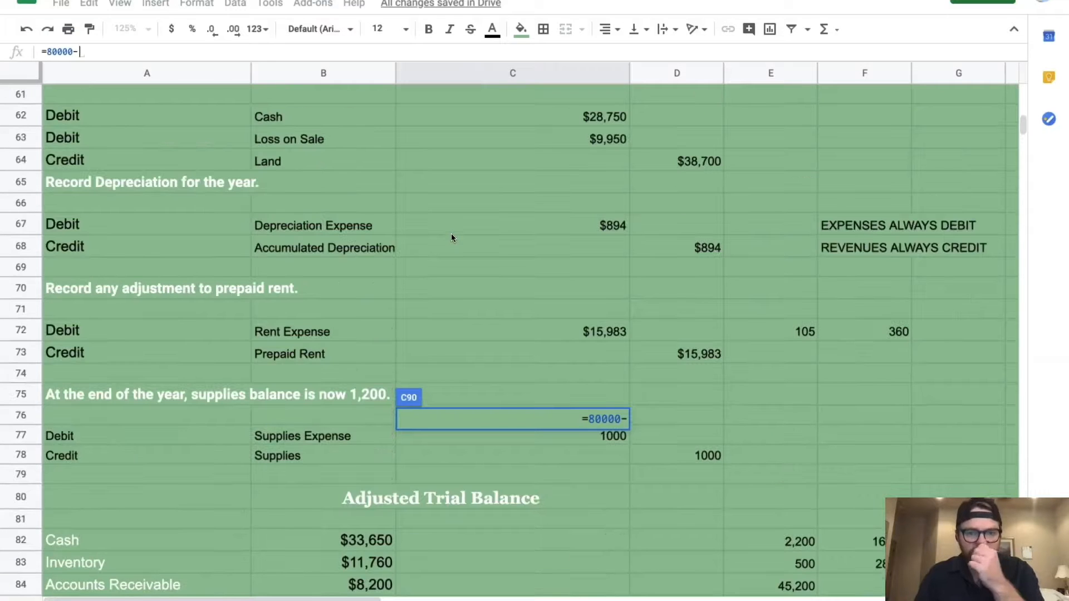
{"action": "scroll", "coordinate": [451, 233], "scroll_direction": "up", "scroll_amount": 4}
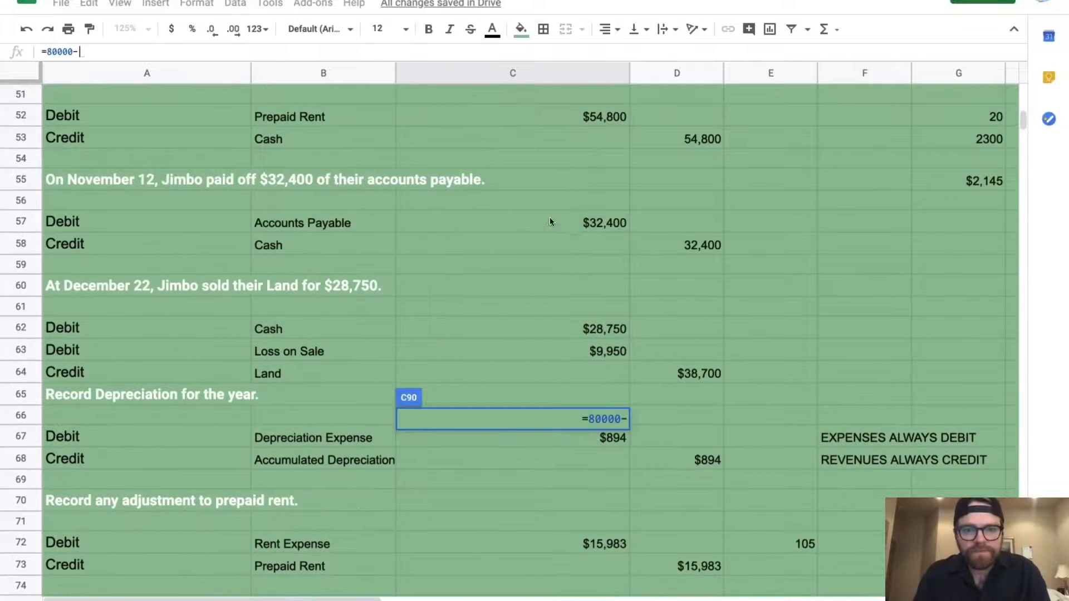
{"action": "left_click", "coordinate": [550, 221]}
{"action": "key", "text": "Return"}
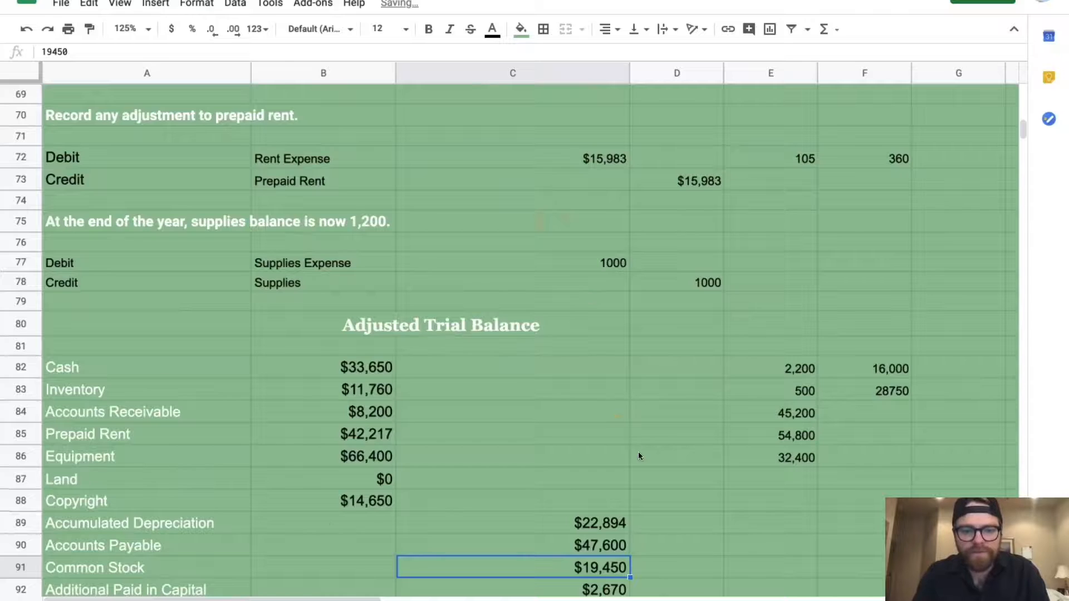
Move down to the Additional Paid in Capital amount and review the trial balance
{"action": "scroll", "coordinate": [639, 452], "scroll_direction": "down", "scroll_amount": 2}
{"action": "key", "text": "Down"}
{"action": "scroll", "coordinate": [604, 463], "scroll_direction": "up", "scroll_amount": 3}
{"action": "scroll", "coordinate": [603, 463], "scroll_direction": "up", "scroll_amount": 6}
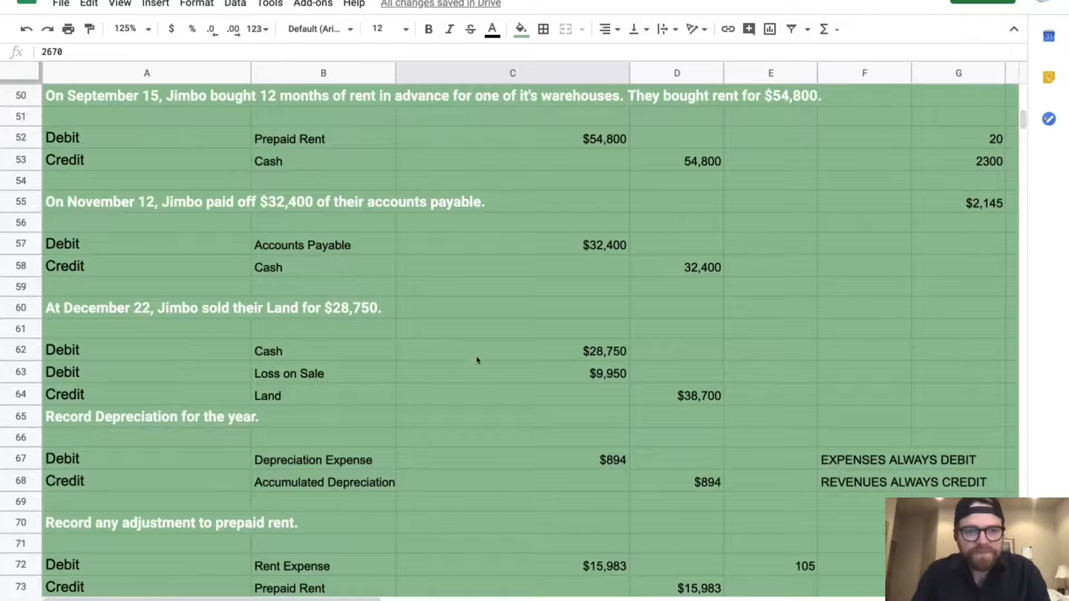
{"action": "scroll", "coordinate": [454, 331], "scroll_direction": "up", "scroll_amount": 3}
{"action": "scroll", "coordinate": [364, 210], "scroll_direction": "up", "scroll_amount": 1}
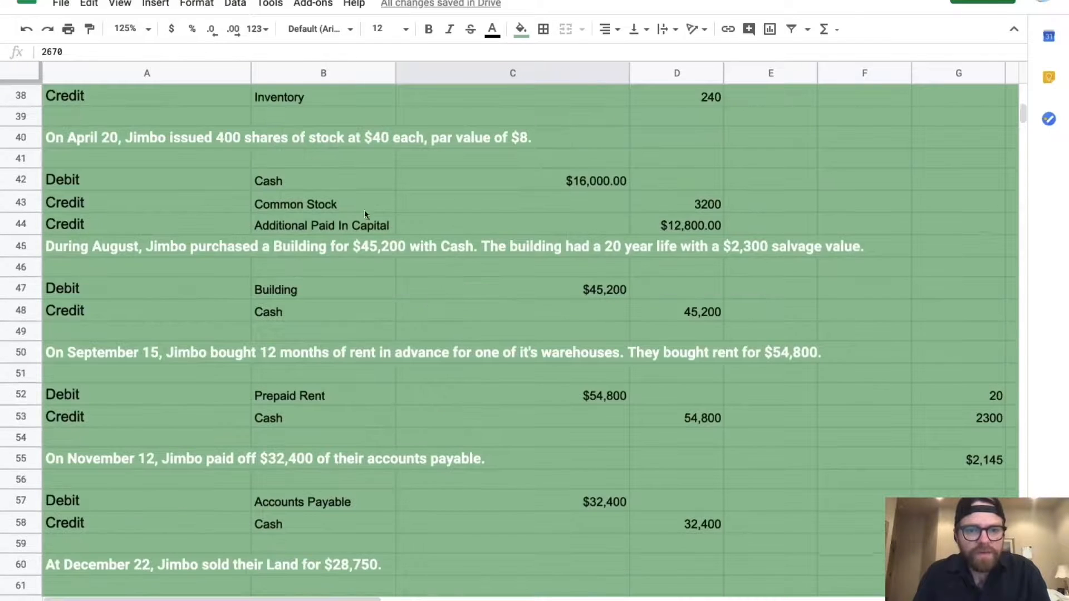
{"action": "scroll", "coordinate": [679, 229], "scroll_direction": "down", "scroll_amount": 10}
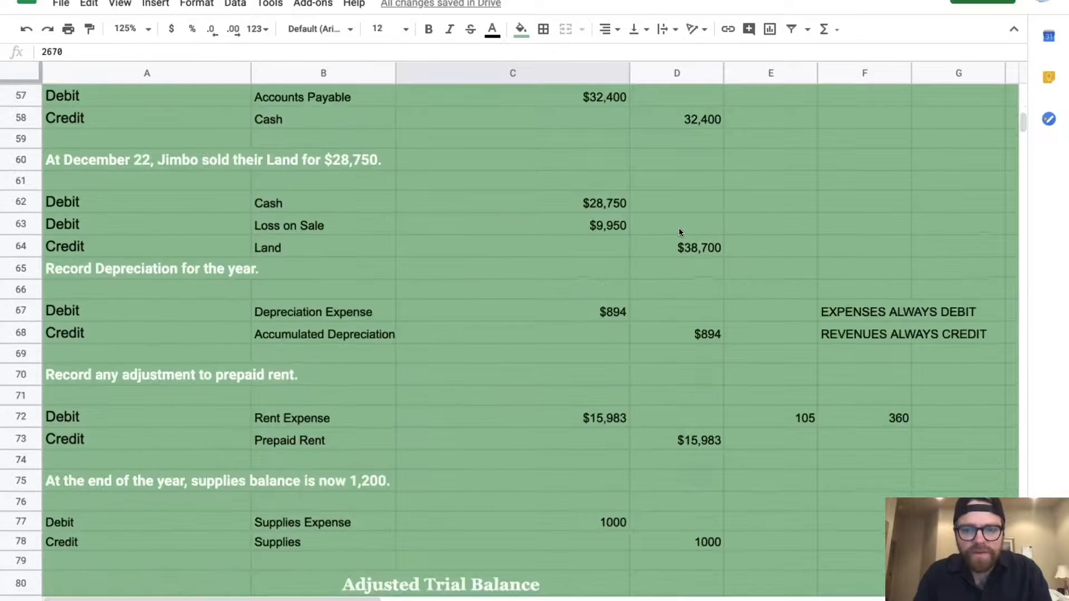
{"action": "scroll", "coordinate": [679, 232], "scroll_direction": "down", "scroll_amount": 2}
{"action": "left_click", "coordinate": [43, 51]}
{"action": "type", "text": "="}
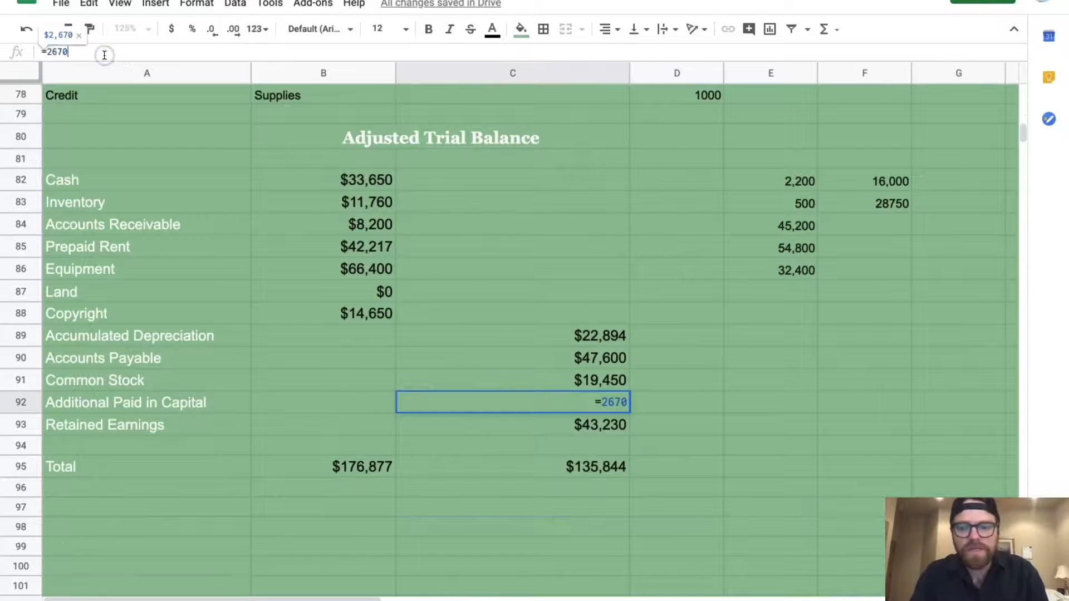
{"action": "key", "text": "Return"}
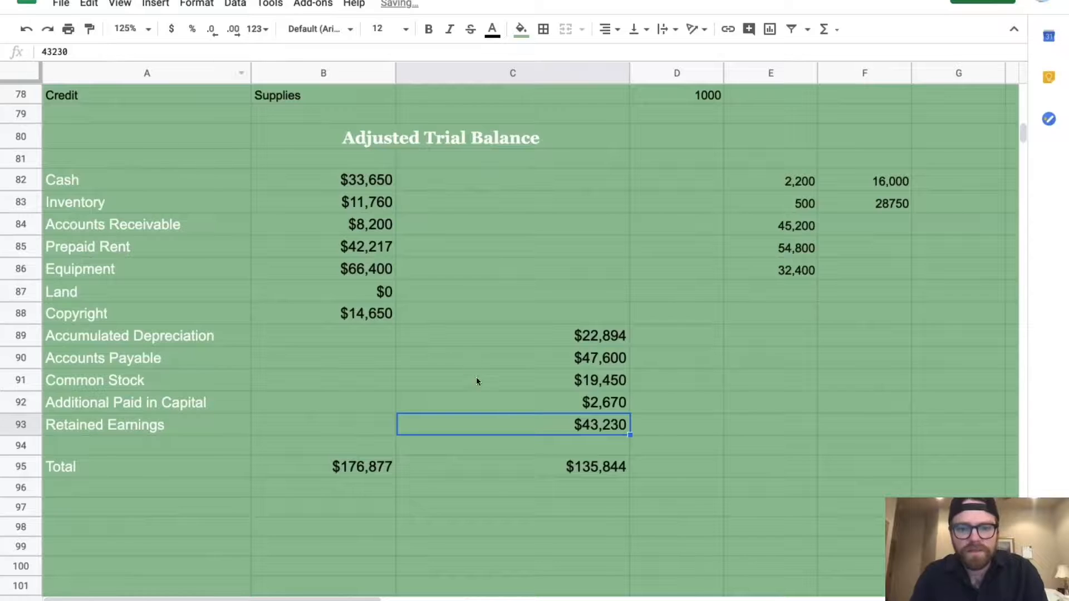
{"action": "left_click", "coordinate": [486, 399]}
{"action": "left_click", "coordinate": [77, 54]}
{"action": "type", "text": "+12,800"}
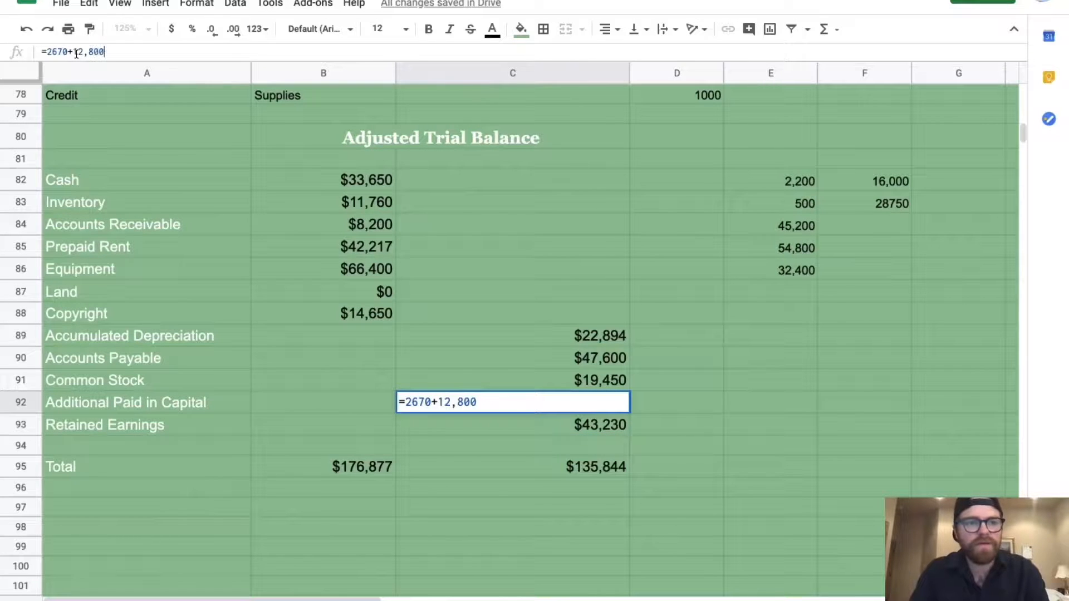
{"action": "key", "text": "BackSpace"}
{"action": "key", "text": "BackSpace"}
{"action": "key", "text": "BackSpace"}
{"action": "key", "text": "BackSpace"}
{"action": "type", "text": "800"}
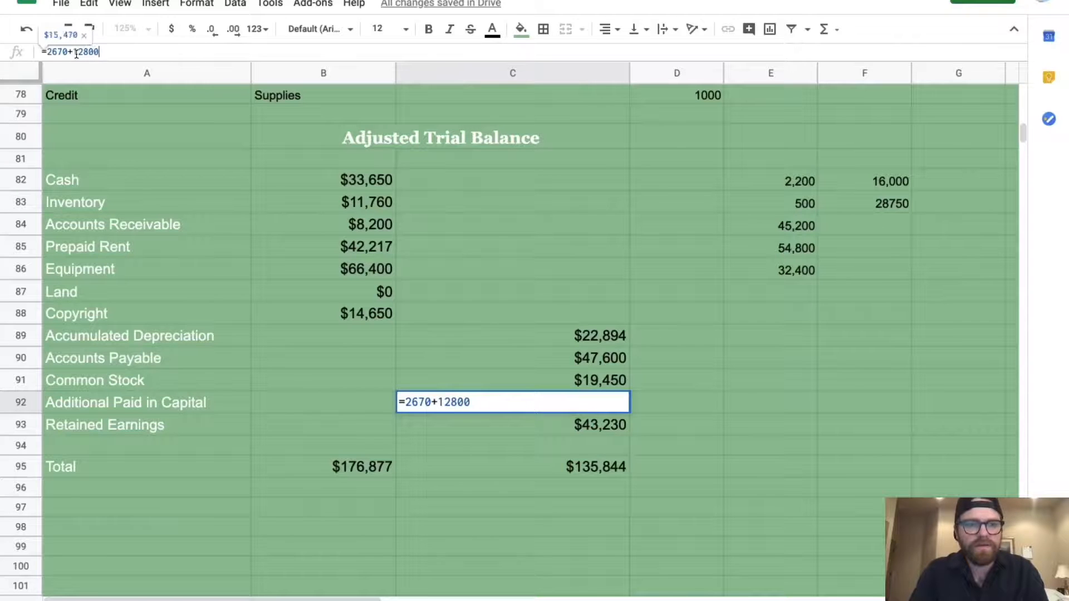
{"action": "key", "text": "Return"}
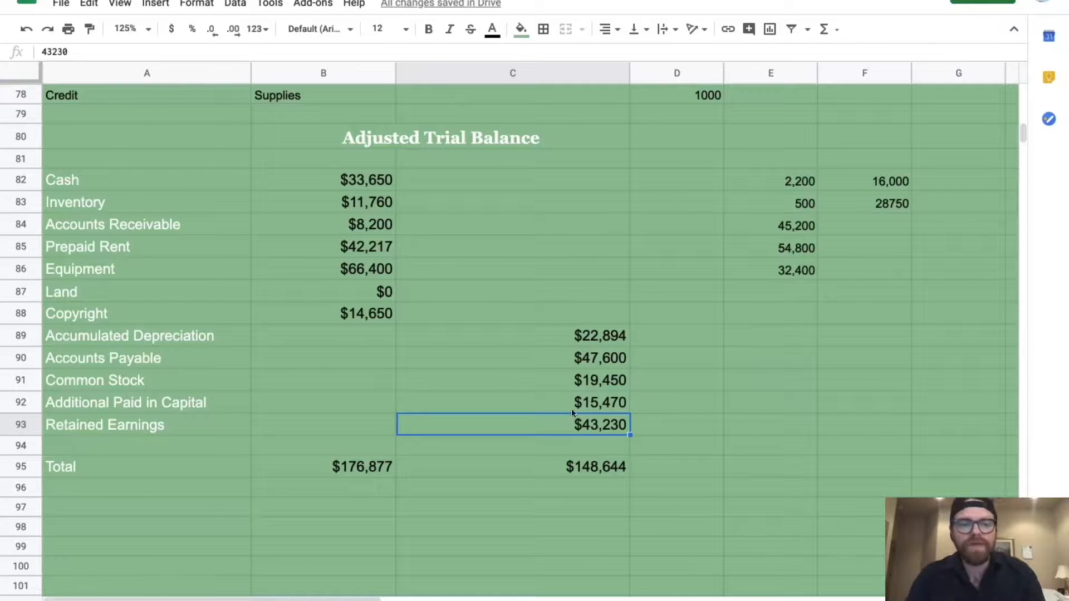
{"action": "scroll", "coordinate": [472, 283], "scroll_direction": "up", "scroll_amount": 6}
{"action": "scroll", "coordinate": [472, 288], "scroll_direction": "up", "scroll_amount": 8}
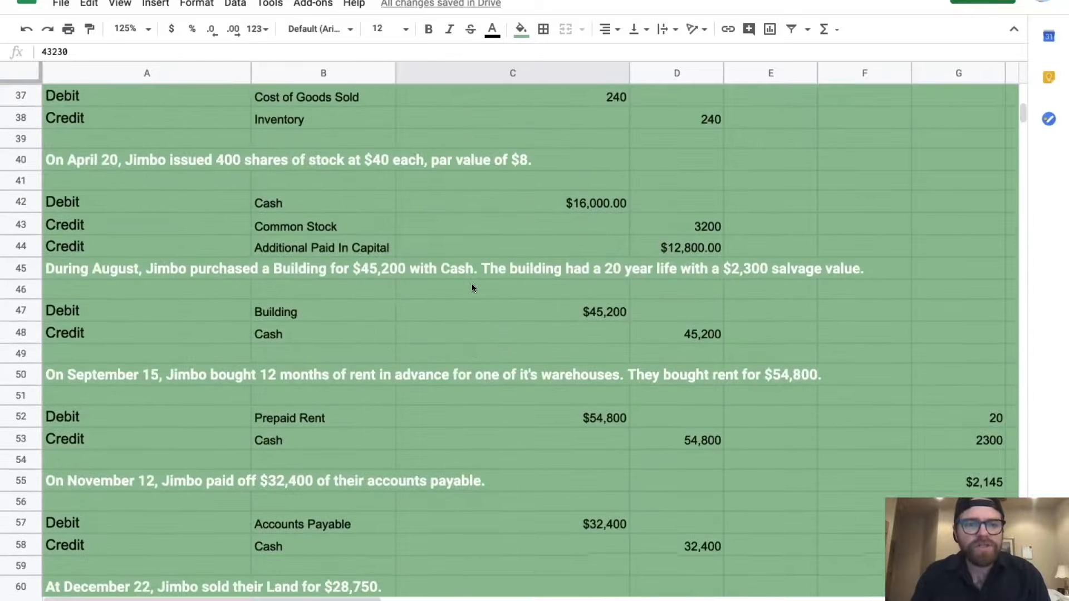
{"action": "scroll", "coordinate": [473, 288], "scroll_direction": "up", "scroll_amount": 5}
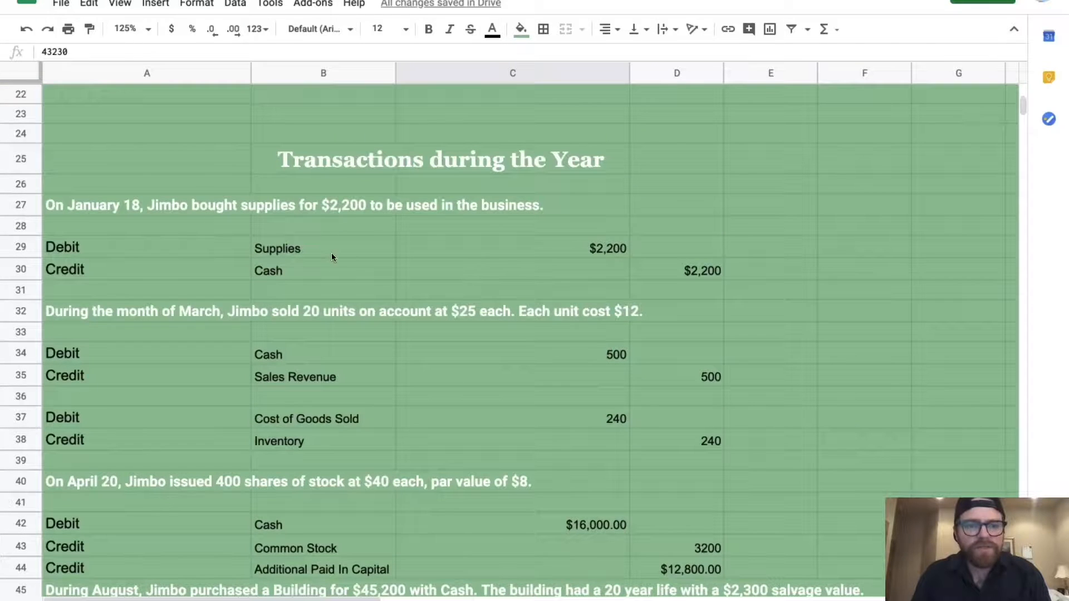
{"action": "scroll", "coordinate": [462, 281], "scroll_direction": "down", "scroll_amount": 12}
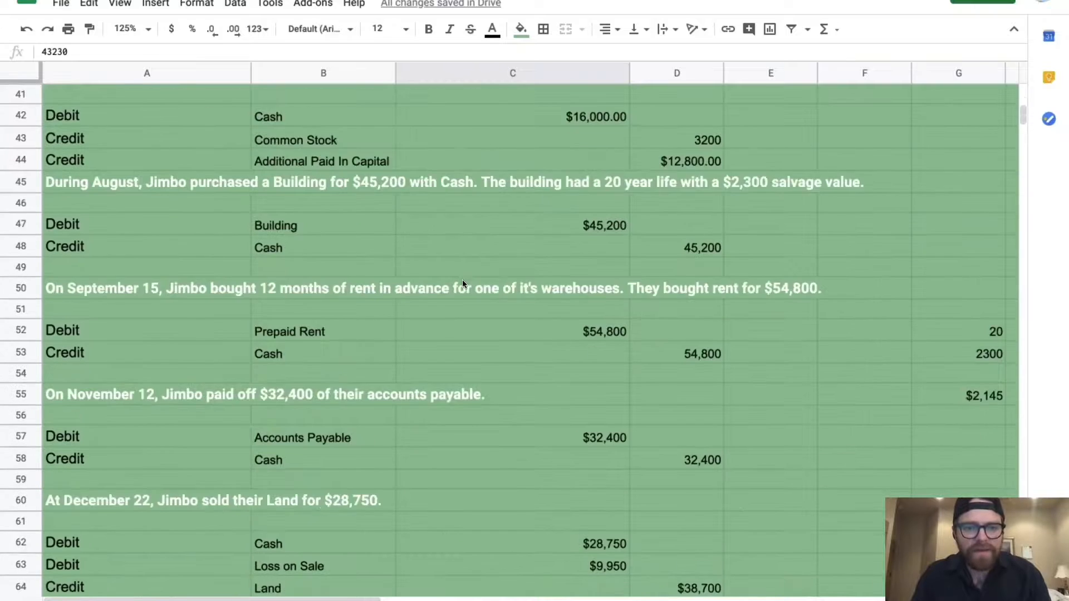
{"action": "scroll", "coordinate": [462, 280], "scroll_direction": "down", "scroll_amount": 5}
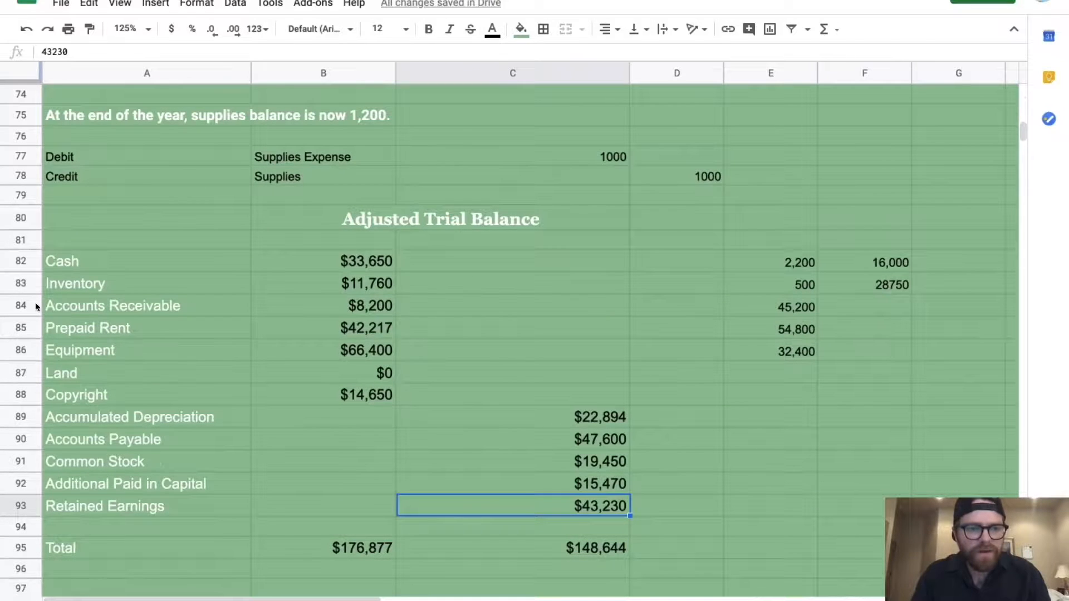
Insert a new row above Accounts Receivable and name the account Supplies
{"action": "left_click", "coordinate": [33, 306]}
{"action": "right_click", "coordinate": [34, 306]}
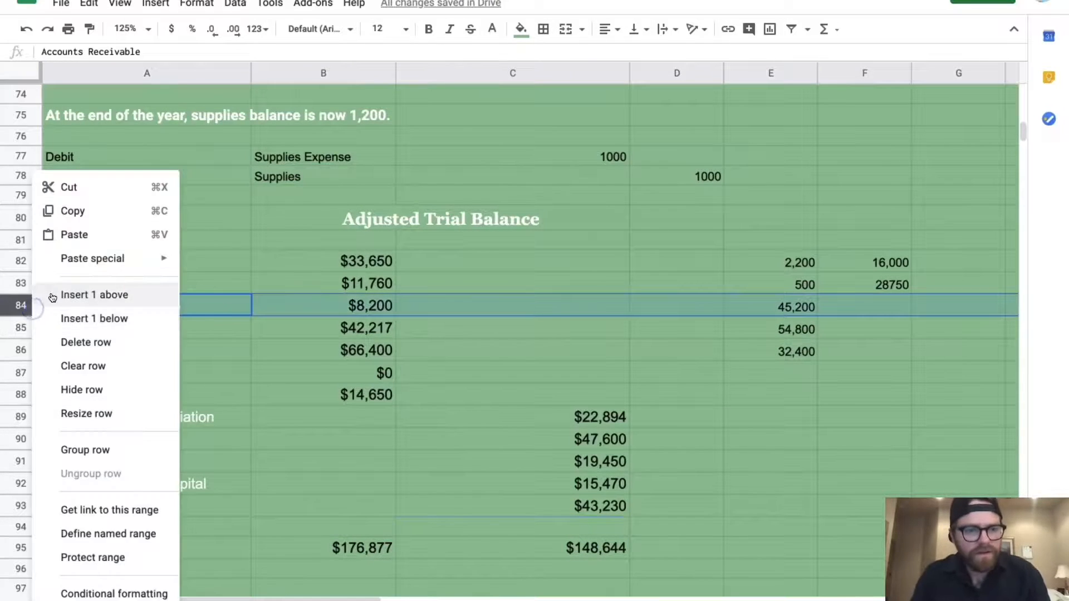
{"action": "left_click", "coordinate": [52, 297]}
{"action": "left_click", "coordinate": [126, 305]}
{"action": "type", "text": "Supplies"}
{"action": "key", "text": "Tab"}
Enter 1,200 as the Supplies balance in B84
{"action": "scroll", "coordinate": [414, 322], "scroll_direction": "up", "scroll_amount": 2}
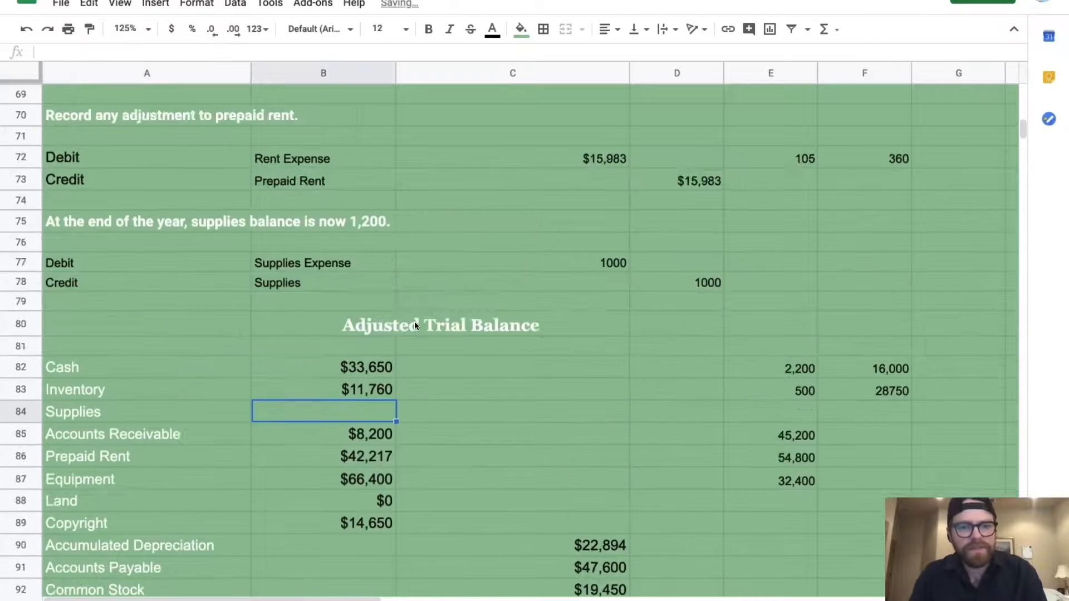
{"action": "scroll", "coordinate": [415, 322], "scroll_direction": "up", "scroll_amount": 12}
{"action": "scroll", "coordinate": [414, 322], "scroll_direction": "down", "scroll_amount": 8}
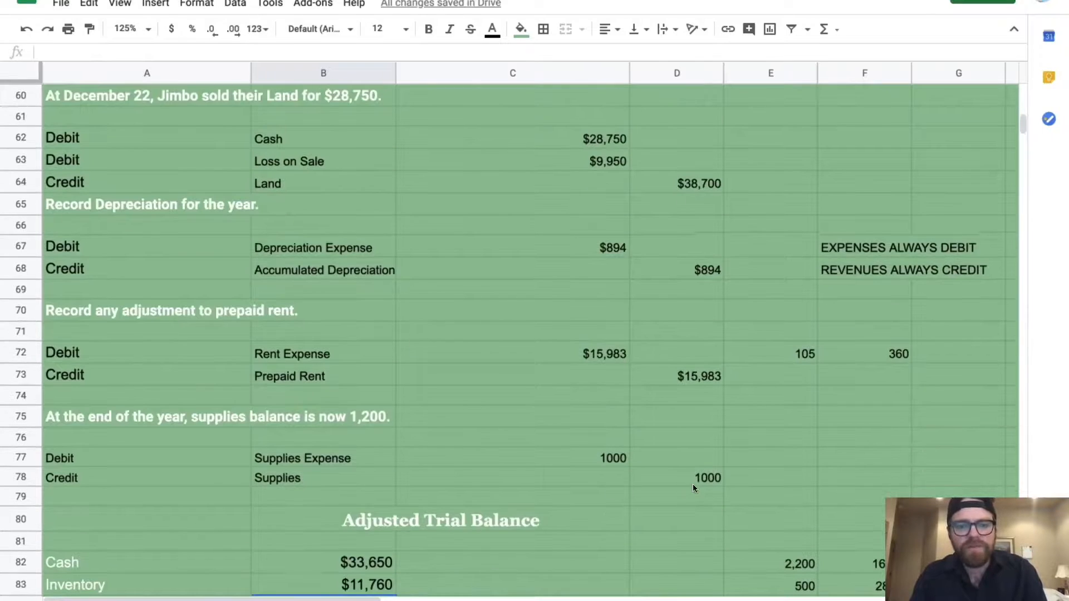
{"action": "scroll", "coordinate": [693, 483], "scroll_direction": "up", "scroll_amount": 5}
{"action": "scroll", "coordinate": [693, 483], "scroll_direction": "down", "scroll_amount": 4}
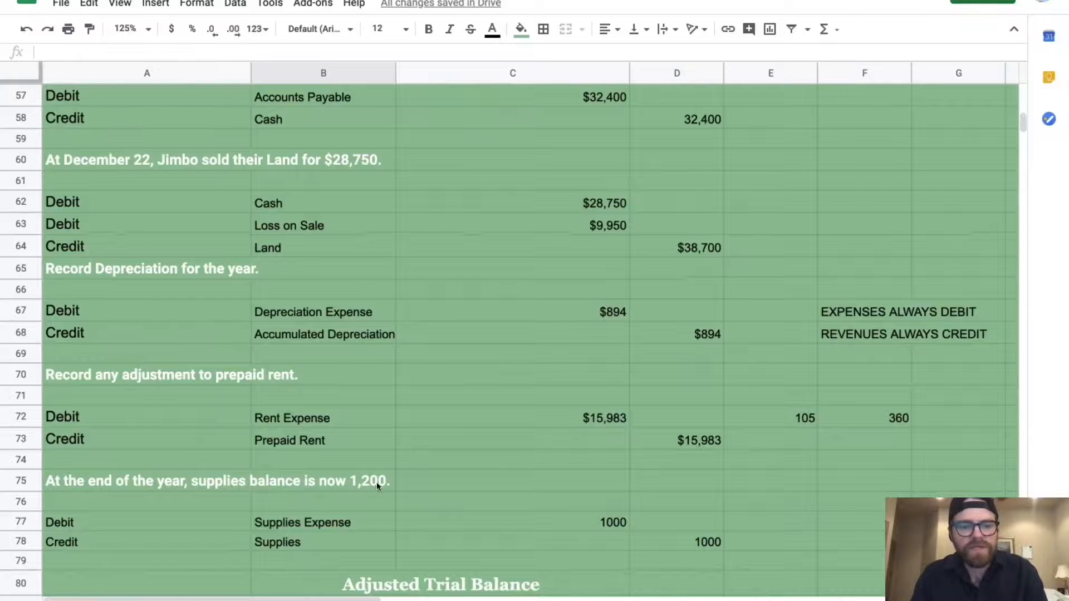
{"action": "scroll", "coordinate": [376, 483], "scroll_direction": "down", "scroll_amount": 5}
{"action": "type", "text": "1,200"}
{"action": "key", "text": "Return"}
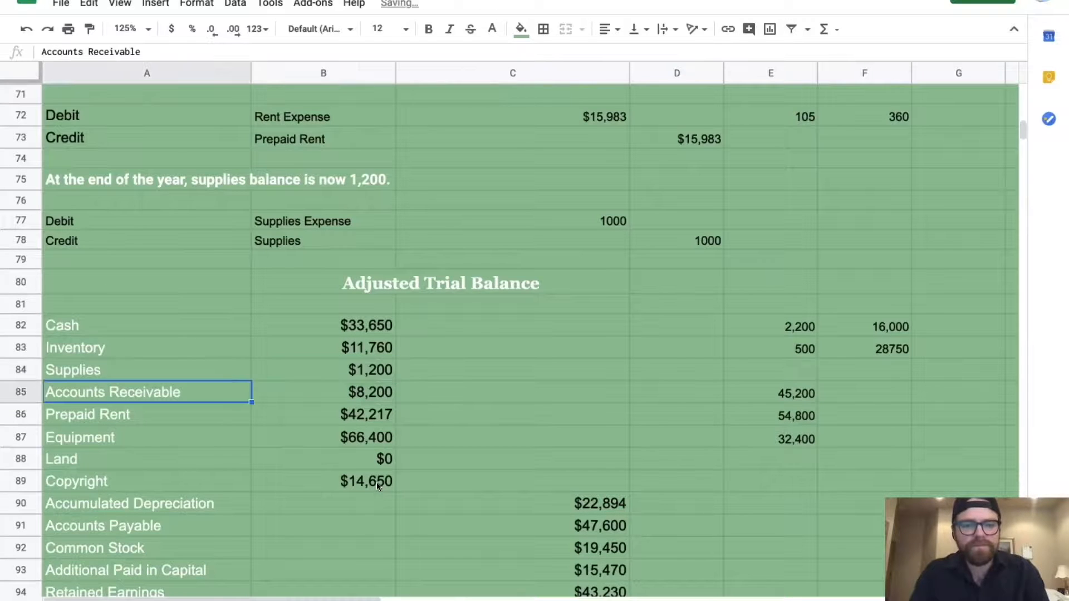
{"action": "scroll", "coordinate": [653, 448], "scroll_direction": "up", "scroll_amount": 9}
{"action": "scroll", "coordinate": [653, 449], "scroll_direction": "up", "scroll_amount": 6}
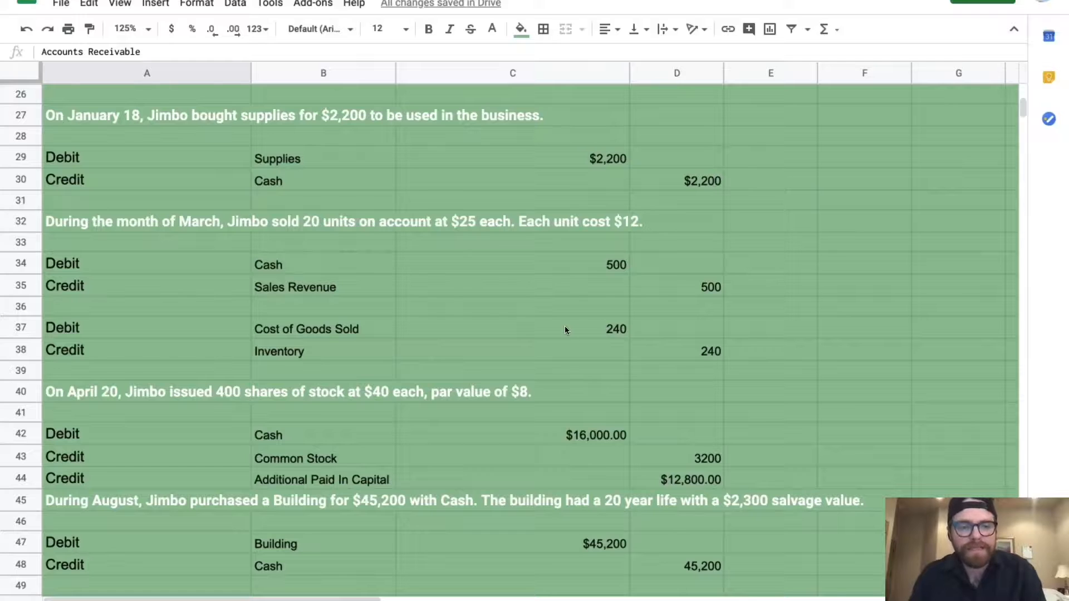
{"action": "scroll", "coordinate": [564, 328], "scroll_direction": "down", "scroll_amount": 5}
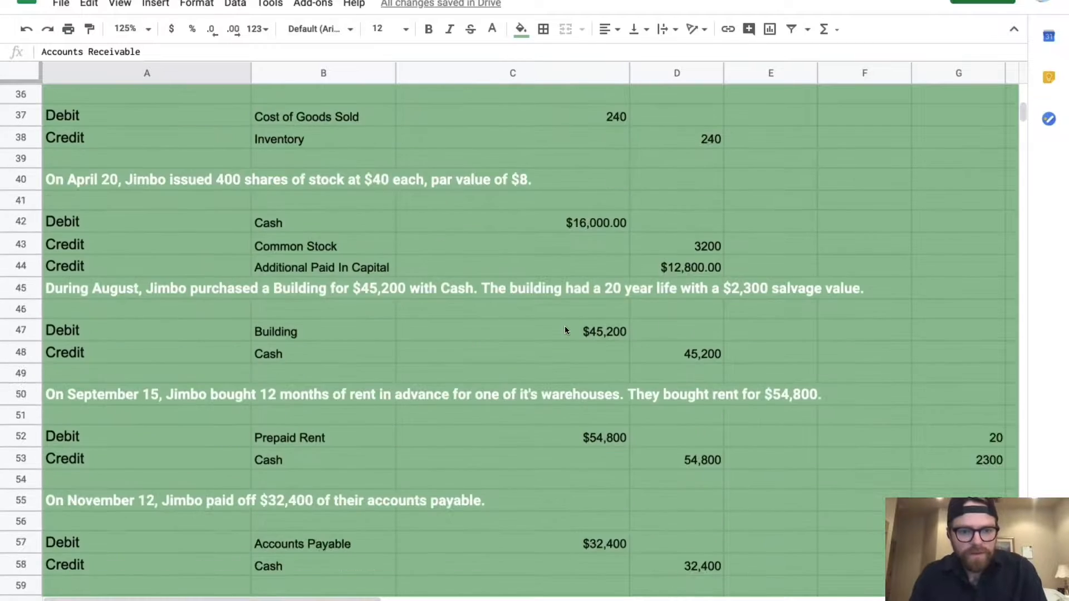
{"action": "scroll", "coordinate": [565, 329], "scroll_direction": "down", "scroll_amount": 15}
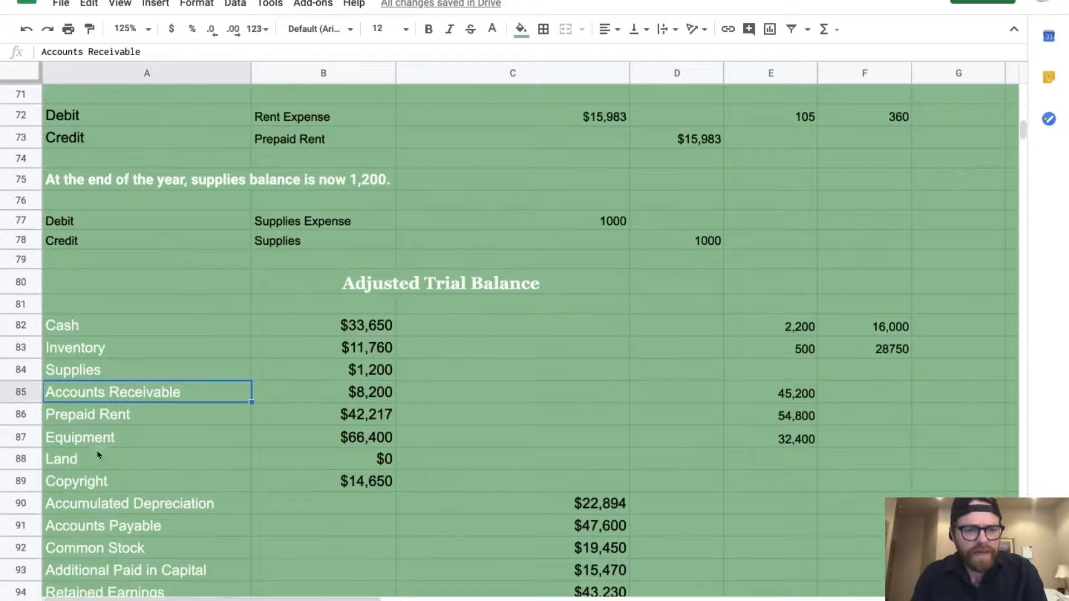
{"action": "left_click", "coordinate": [21, 438]}
Insert a Building row above Equipment with its balance linked to C47's $45,200
{"action": "right_click", "coordinate": [22, 438]}
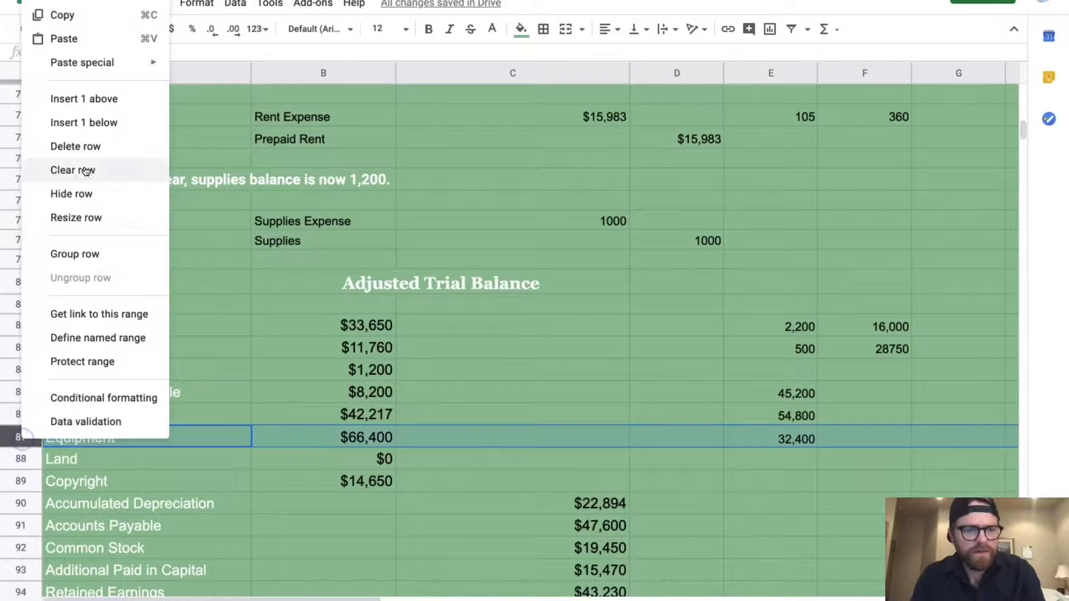
{"action": "left_click", "coordinate": [103, 98]}
{"action": "left_click", "coordinate": [162, 434]}
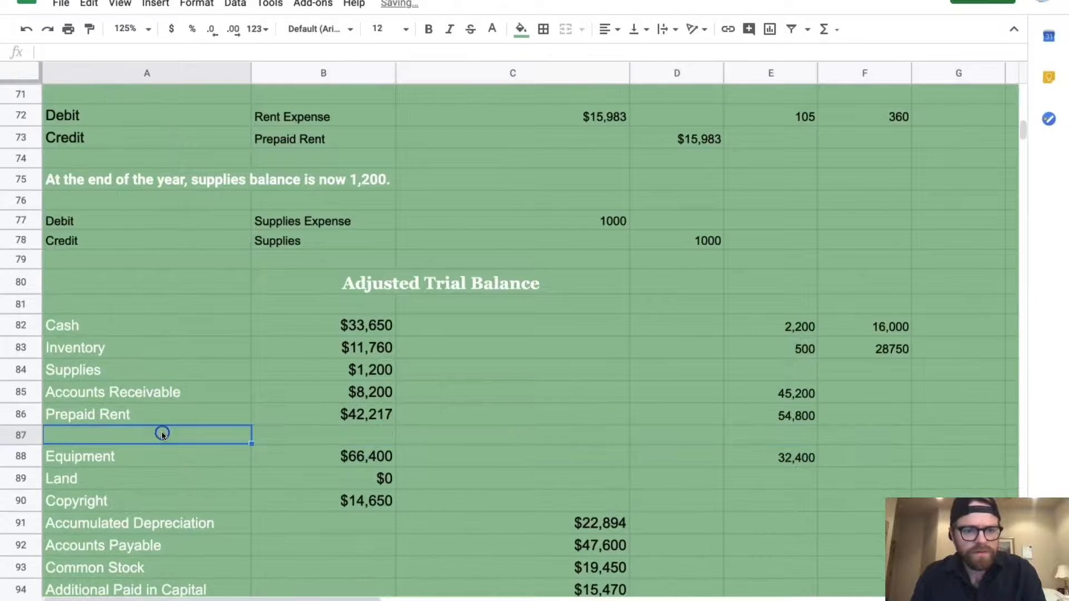
{"action": "type", "text": "Buildin"}
{"action": "type", "text": "="}
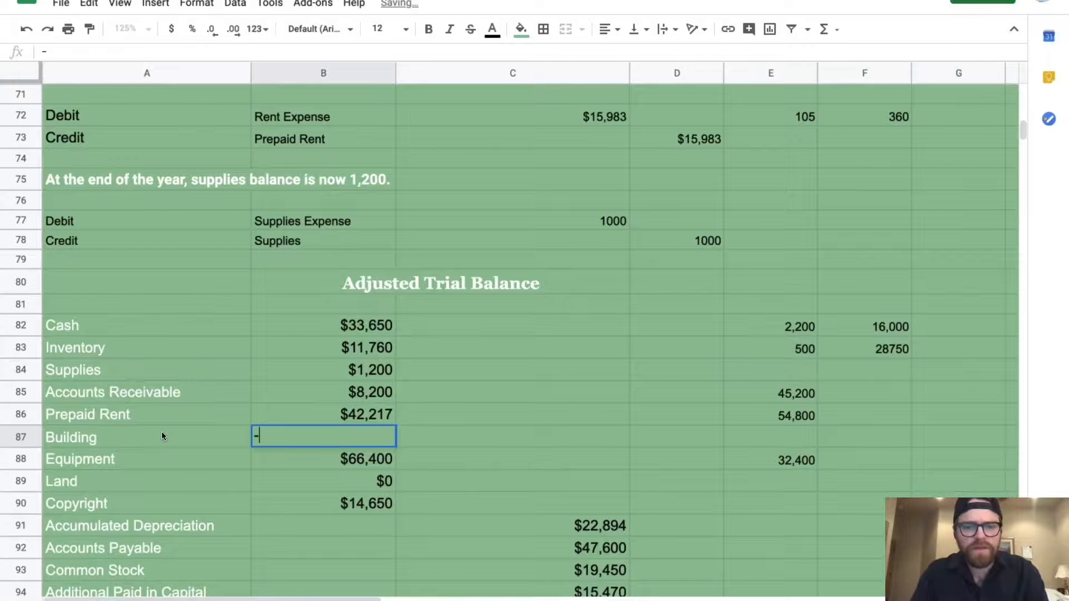
{"action": "scroll", "coordinate": [449, 359], "scroll_direction": "up", "scroll_amount": 8}
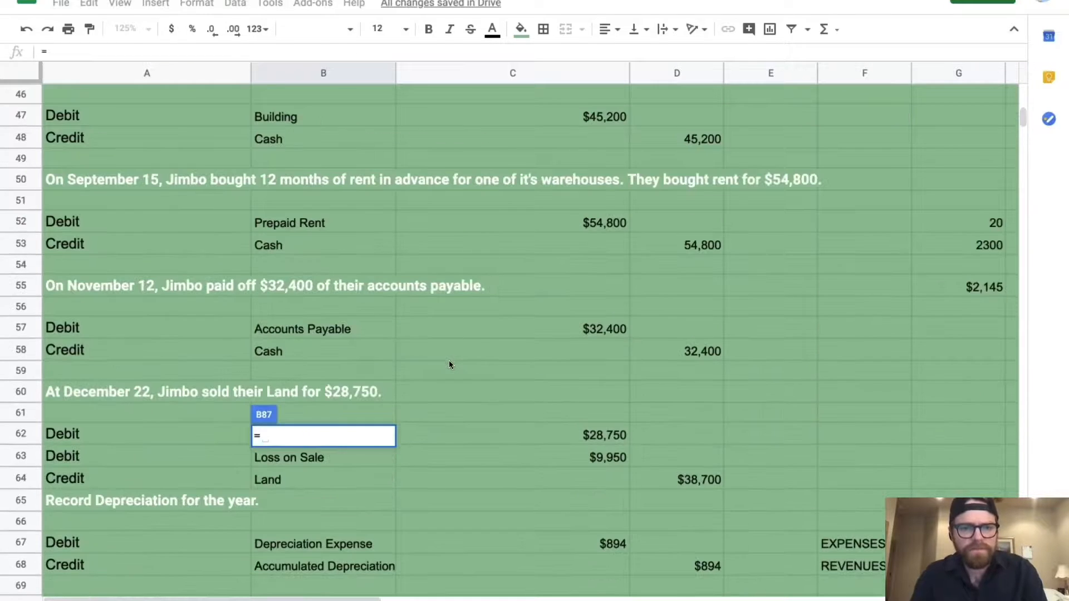
{"action": "left_click", "coordinate": [607, 118]}
{"action": "key", "text": "Return"}
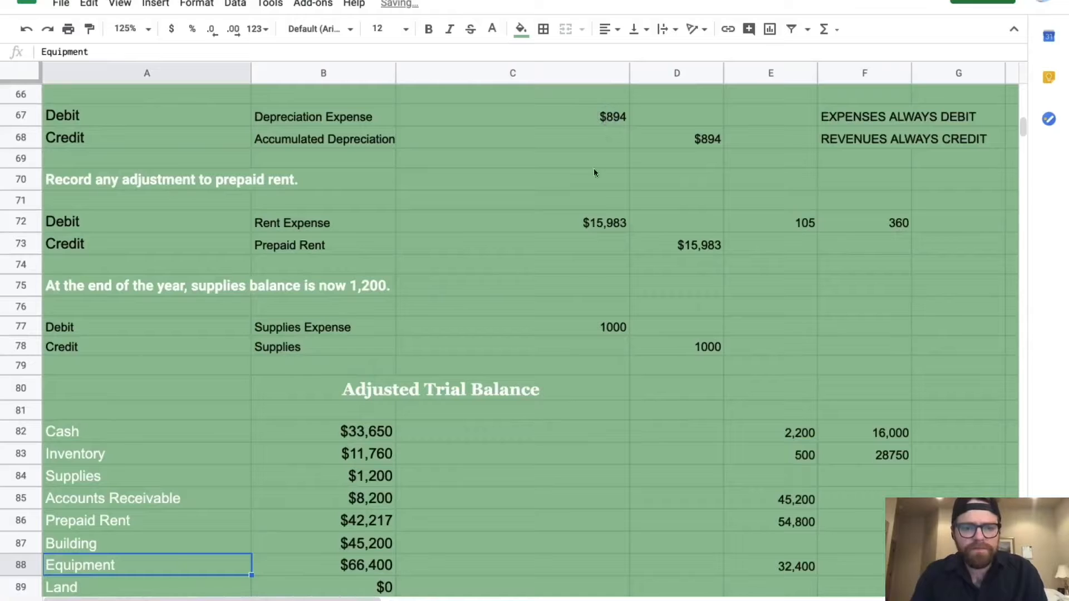
Review the totals, now $223,277 in debits against $148,644 in credits
{"action": "scroll", "coordinate": [554, 390], "scroll_direction": "up", "scroll_amount": 7}
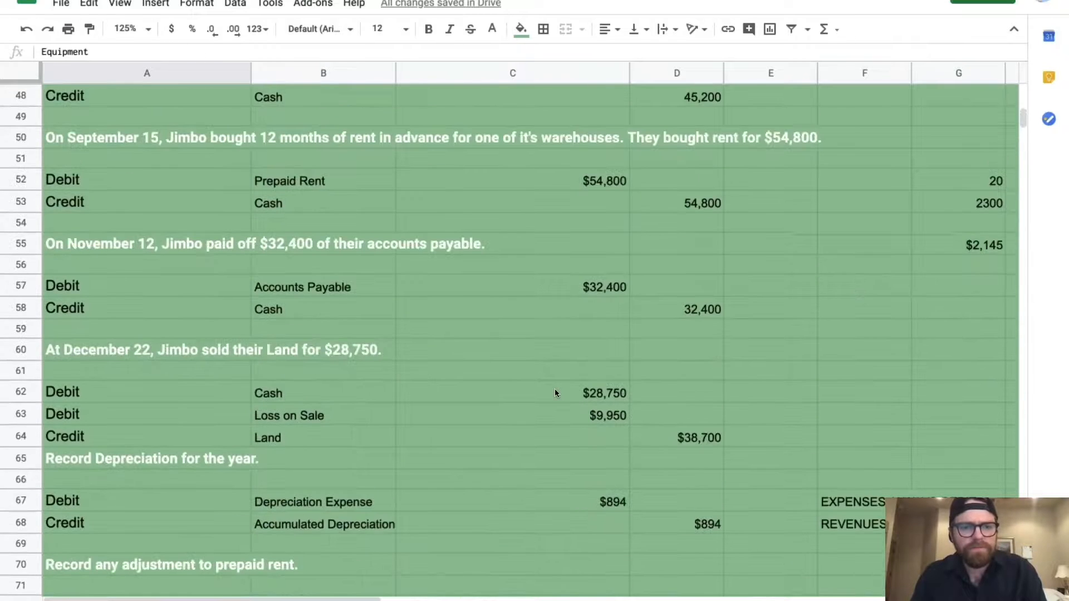
{"action": "scroll", "coordinate": [555, 390], "scroll_direction": "down", "scroll_amount": 2}
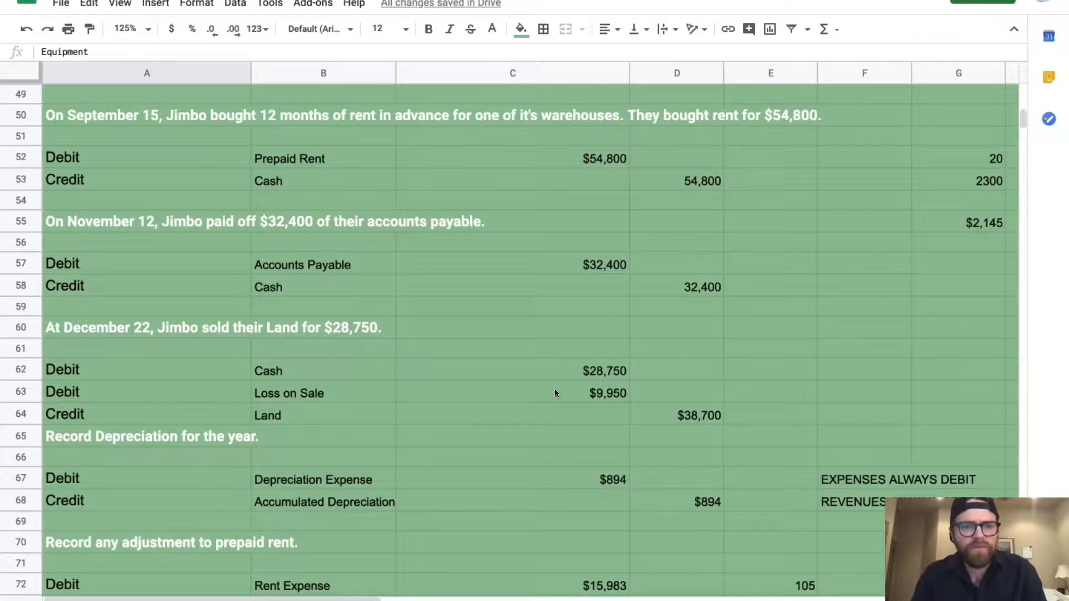
{"action": "scroll", "coordinate": [555, 393], "scroll_direction": "down", "scroll_amount": 8}
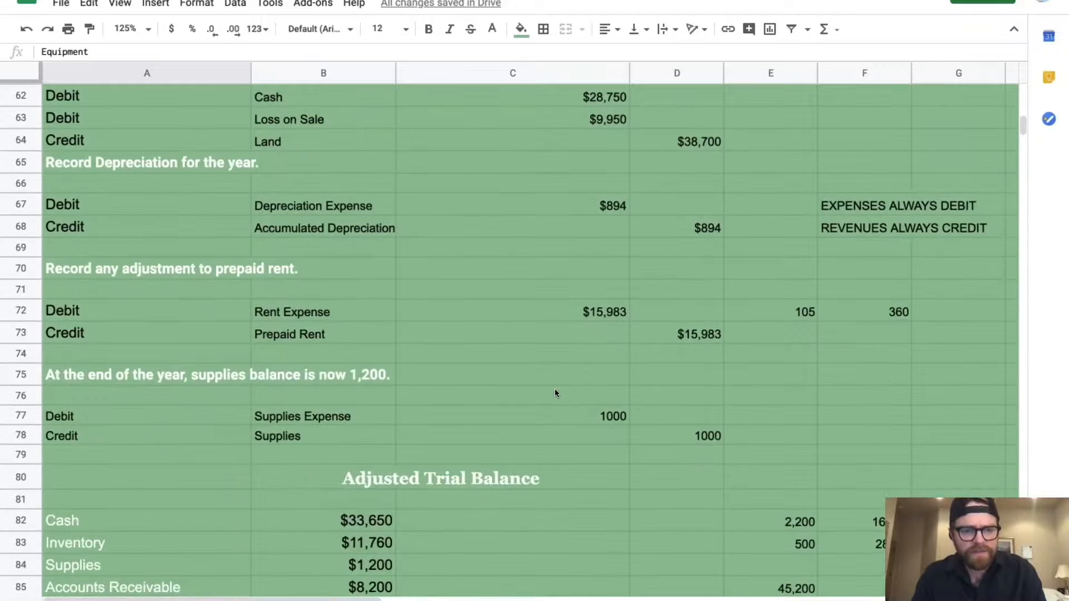
{"action": "scroll", "coordinate": [555, 393], "scroll_direction": "up", "scroll_amount": 5}
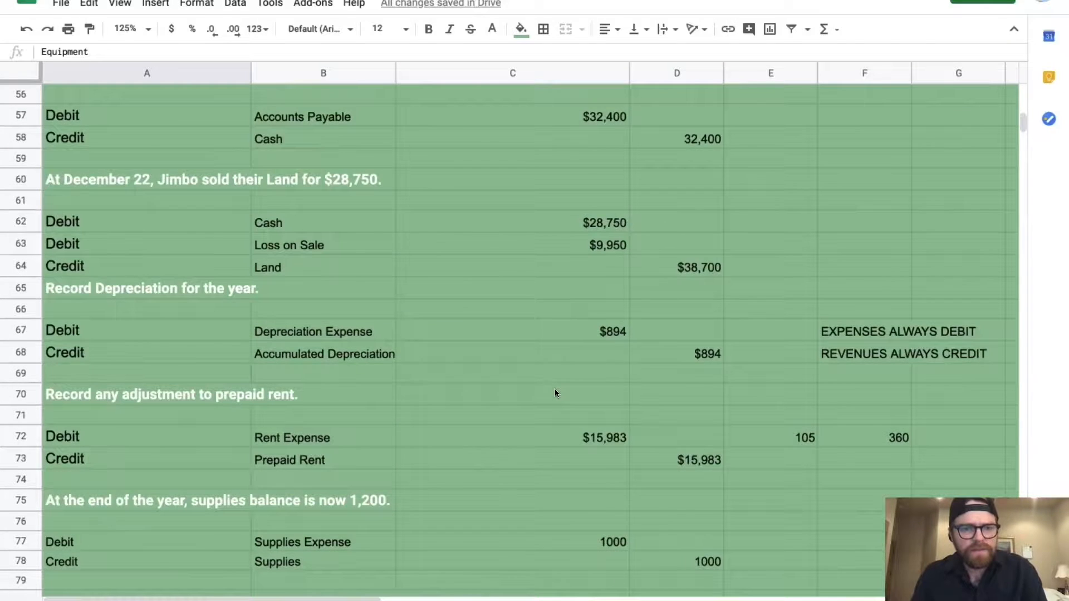
{"action": "scroll", "coordinate": [555, 393], "scroll_direction": "up", "scroll_amount": 2}
{"action": "scroll", "coordinate": [554, 393], "scroll_direction": "down", "scroll_amount": 6}
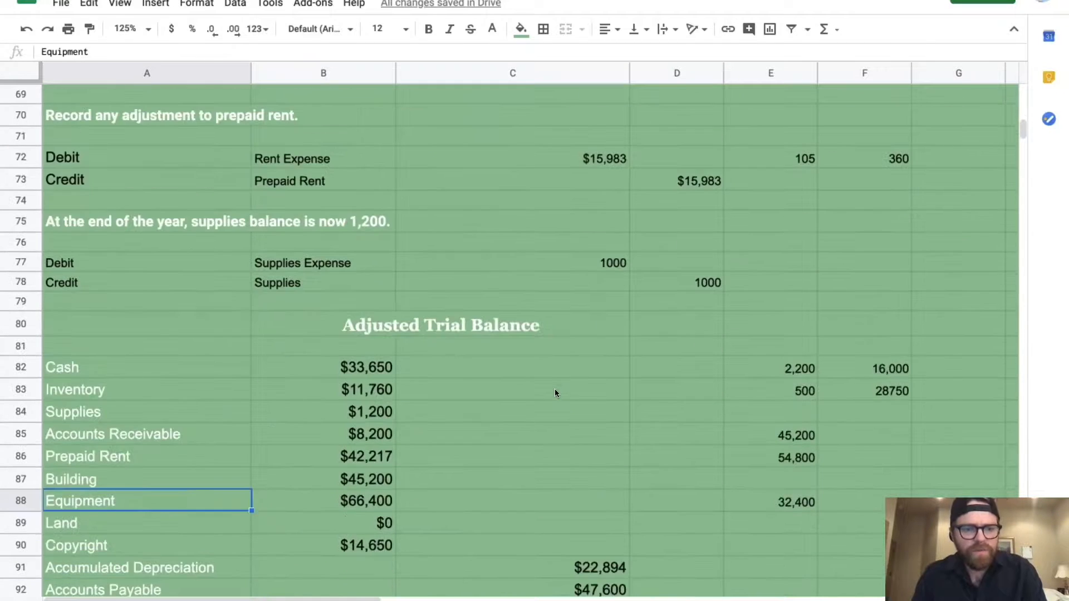
{"action": "scroll", "coordinate": [555, 393], "scroll_direction": "down", "scroll_amount": 1}
{"action": "scroll", "coordinate": [555, 392], "scroll_direction": "up", "scroll_amount": 8}
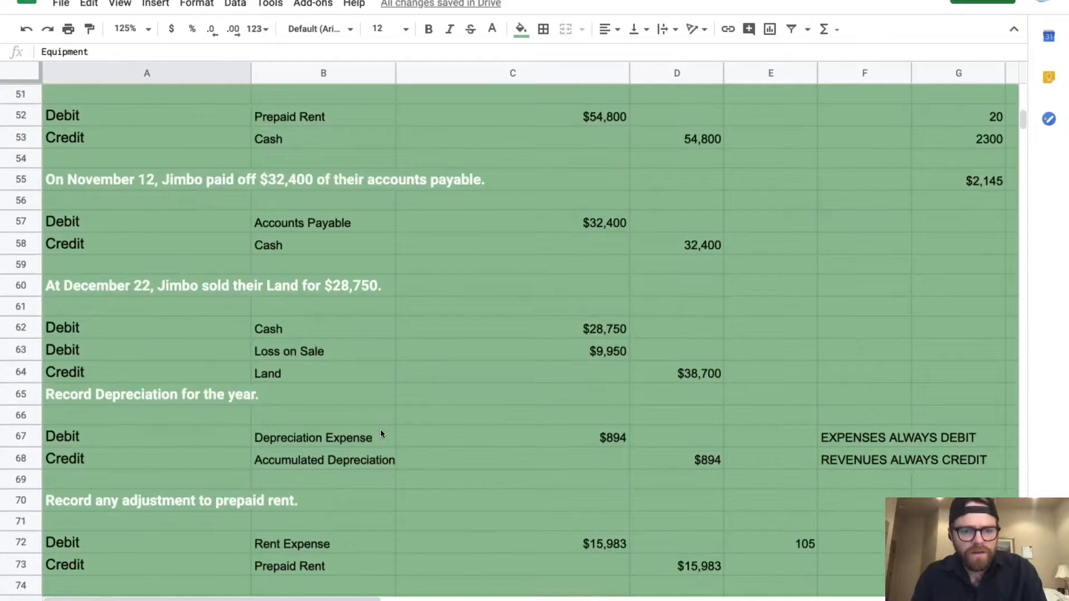
{"action": "scroll", "coordinate": [381, 433], "scroll_direction": "down", "scroll_amount": 1}
{"action": "scroll", "coordinate": [381, 434], "scroll_direction": "down", "scroll_amount": 2}
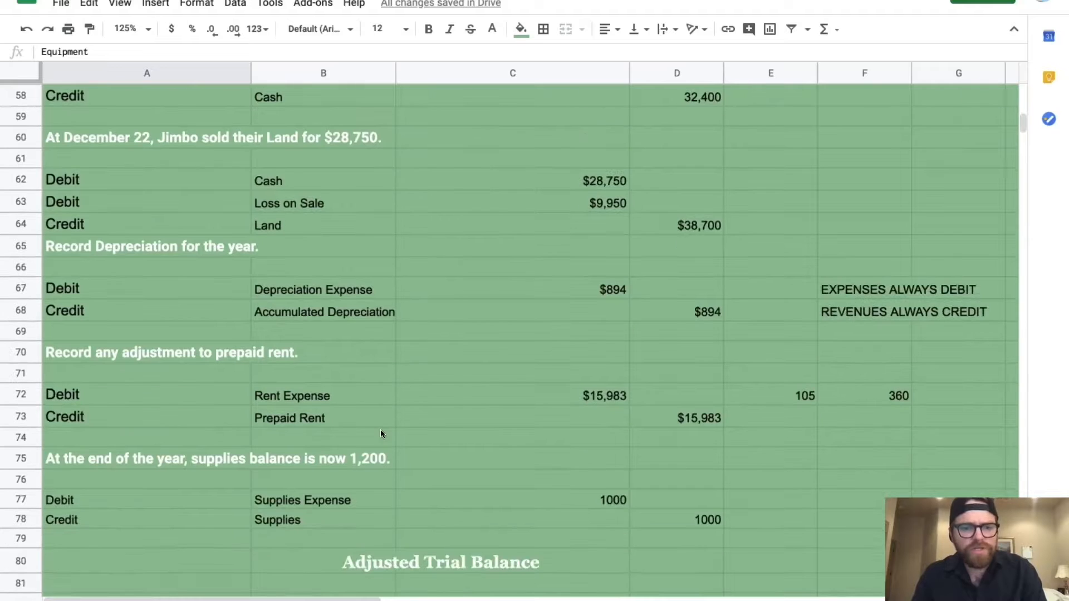
{"action": "scroll", "coordinate": [381, 434], "scroll_direction": "up", "scroll_amount": 5}
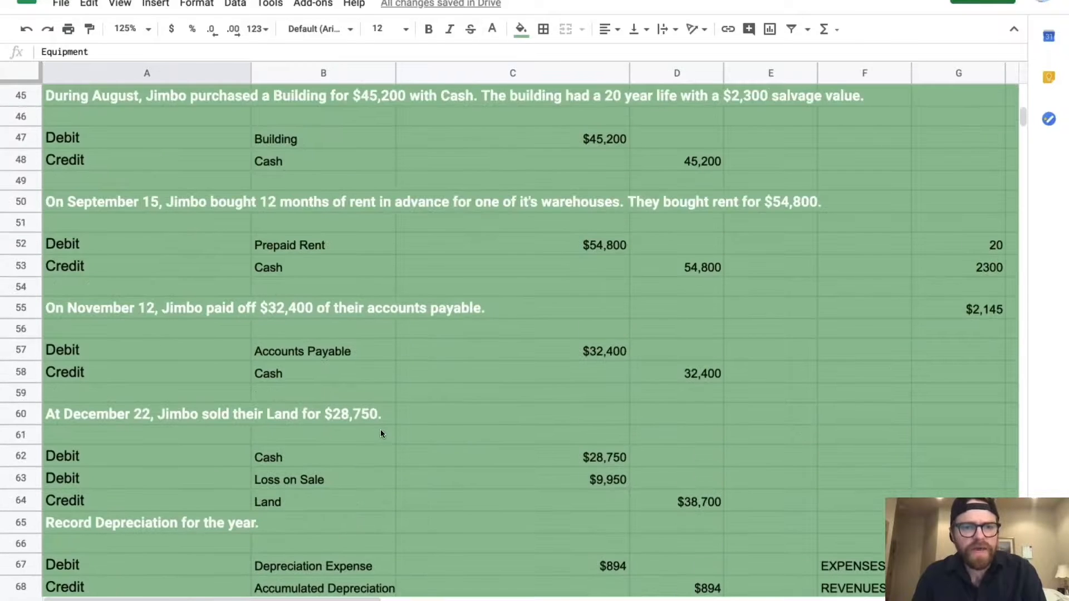
{"action": "scroll", "coordinate": [381, 433], "scroll_direction": "up", "scroll_amount": 3}
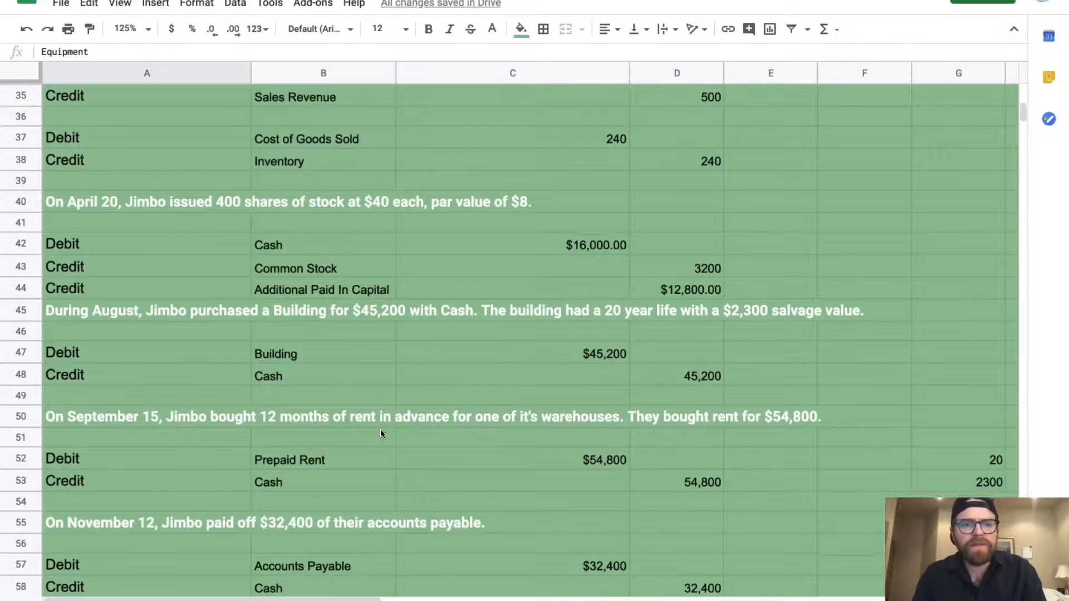
{"action": "scroll", "coordinate": [381, 433], "scroll_direction": "up", "scroll_amount": 2}
{"action": "scroll", "coordinate": [527, 355], "scroll_direction": "down", "scroll_amount": 15}
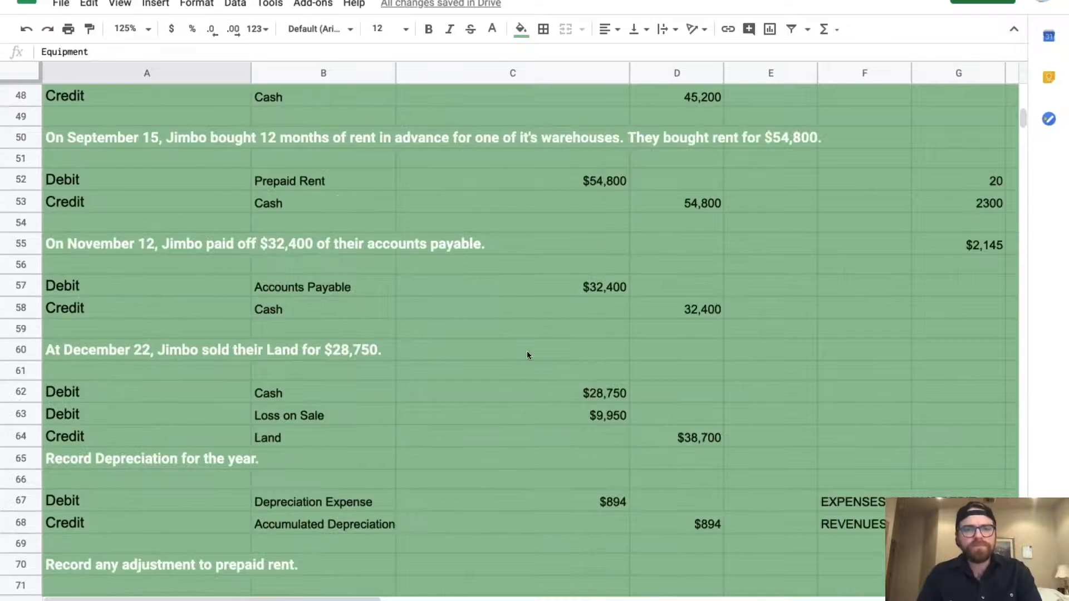
{"action": "scroll", "coordinate": [527, 355], "scroll_direction": "down", "scroll_amount": 3}
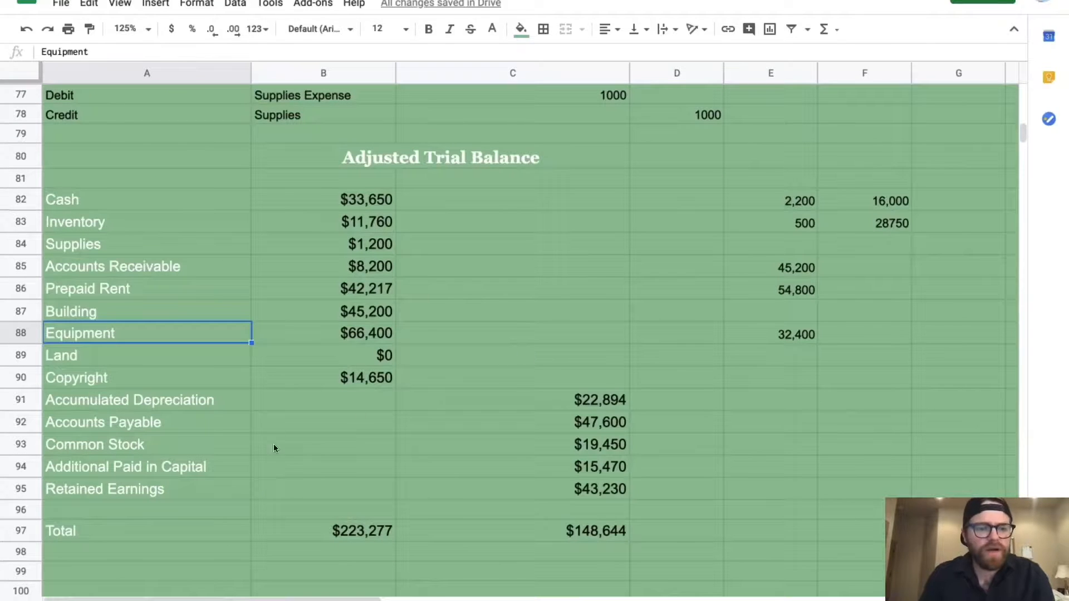
{"action": "left_click", "coordinate": [551, 443]}
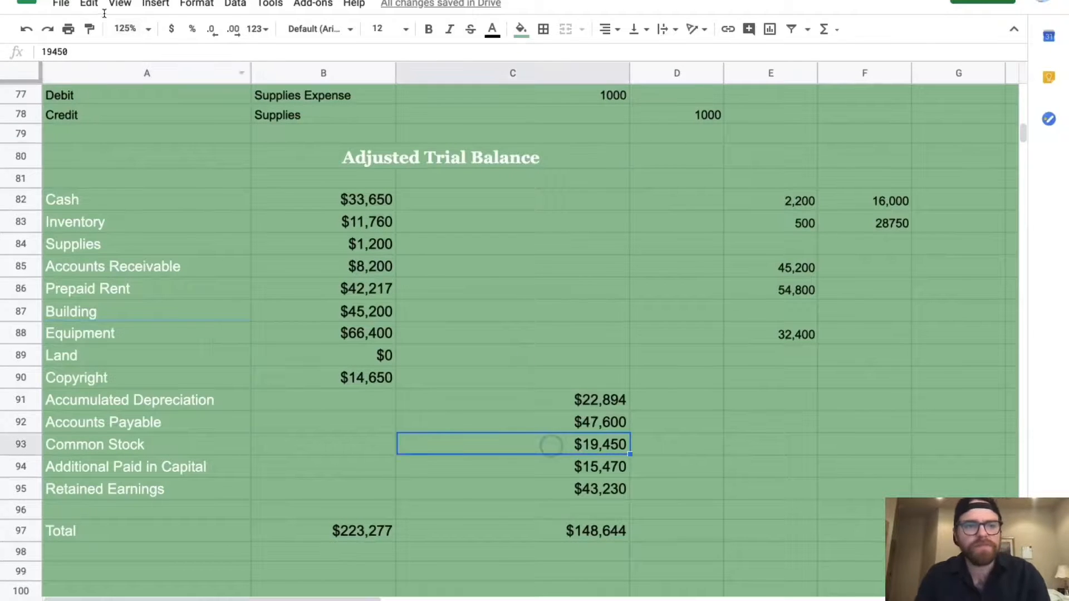
Turn Common Stock in C93 into =19450+100000, showing $119,450 and credits of $248,644
{"action": "left_click", "coordinate": [86, 53]}
{"action": "type", "text": "+100"}
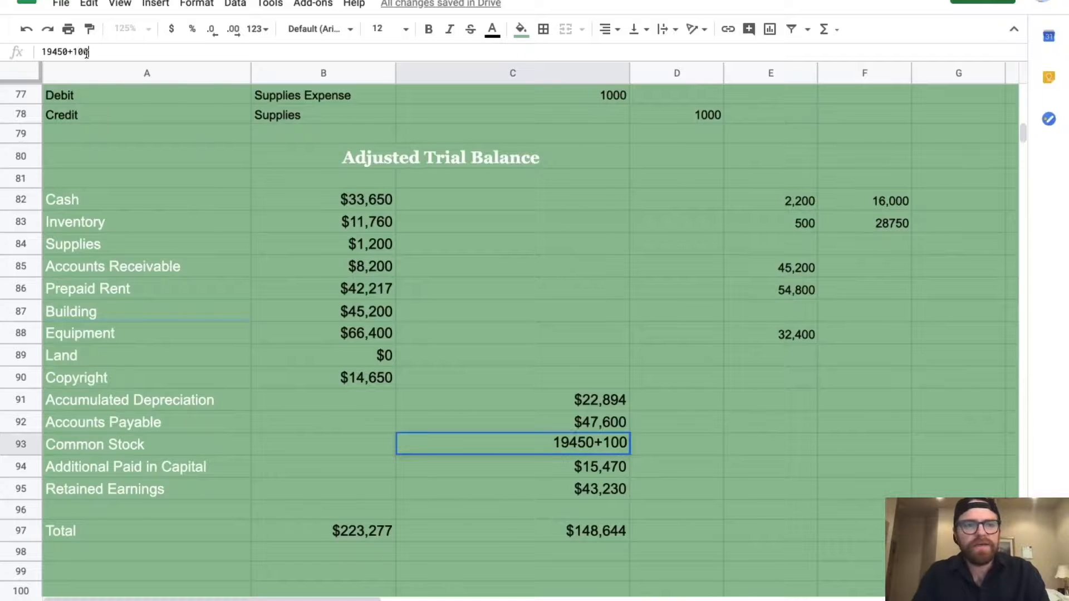
{"action": "type", "text": "000"}
{"action": "key", "text": "Return"}
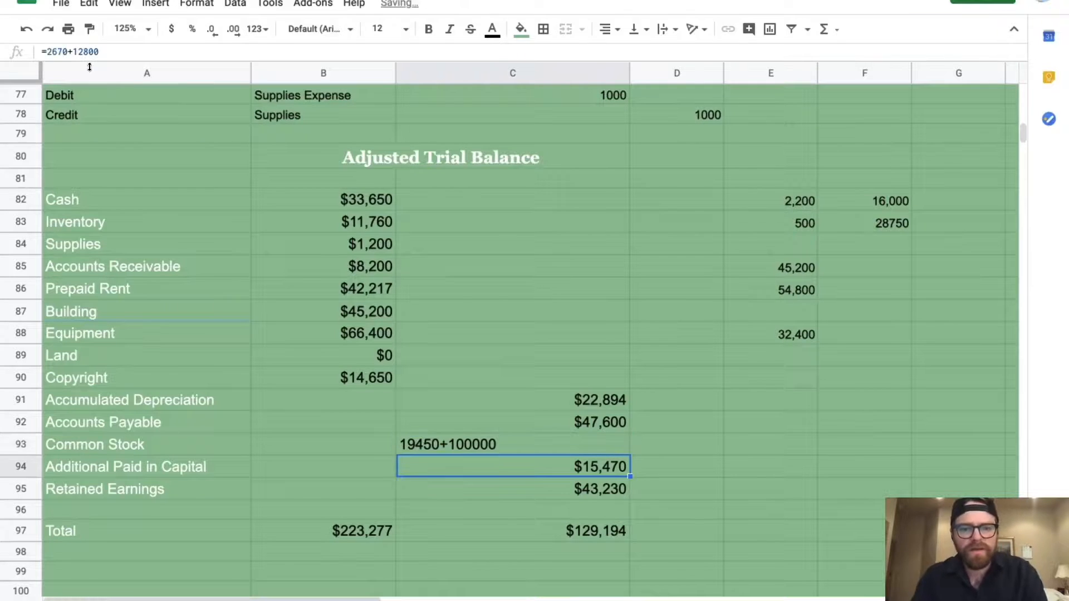
{"action": "left_click", "coordinate": [426, 441]}
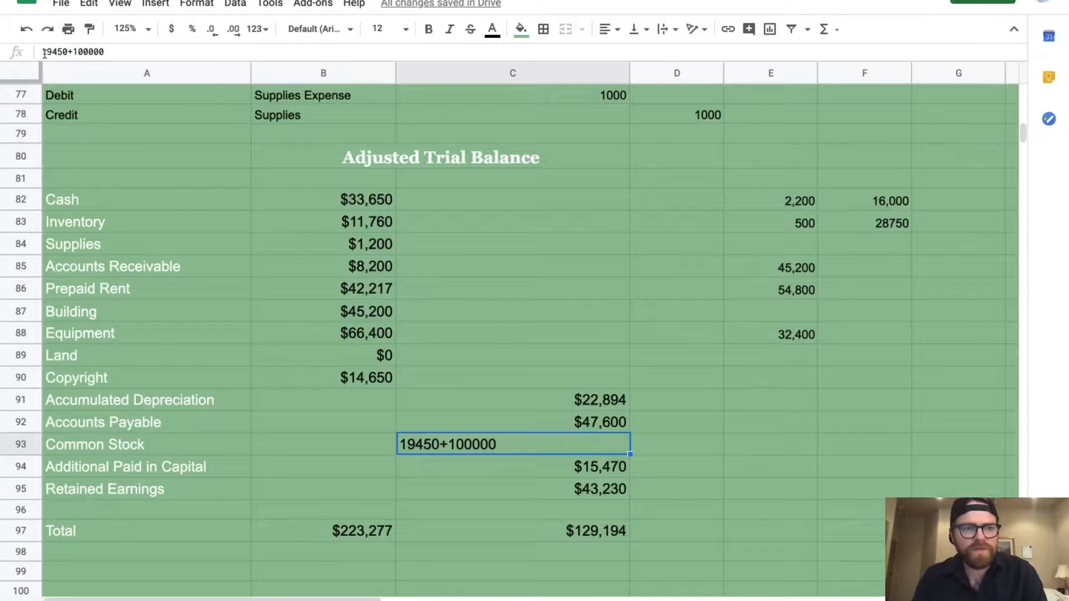
{"action": "left_click", "coordinate": [43, 52]}
{"action": "type", "text": "="}
{"action": "key", "text": "Return"}
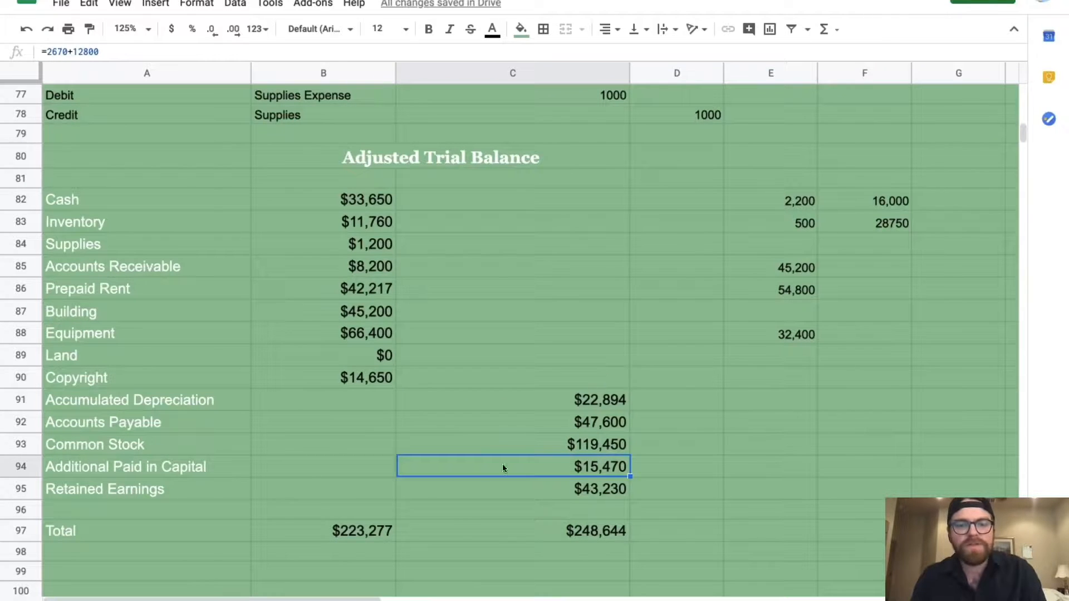
Compare the SUM formulas for the debit and credit totals in B97 and C97
{"action": "left_click", "coordinate": [379, 528]}
{"action": "left_click", "coordinate": [465, 531]}
{"action": "left_click", "coordinate": [341, 533]}
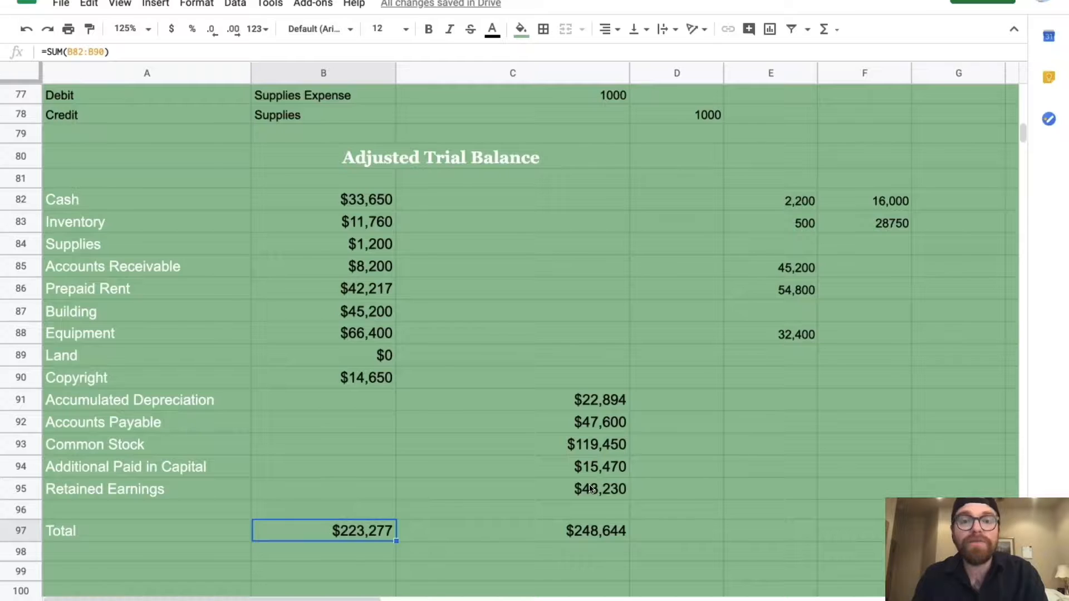
{"action": "scroll", "coordinate": [592, 488], "scroll_direction": "up", "scroll_amount": 5}
{"action": "scroll", "coordinate": [592, 489], "scroll_direction": "down", "scroll_amount": 5}
{"action": "scroll", "coordinate": [592, 488], "scroll_direction": "up", "scroll_amount": 4}
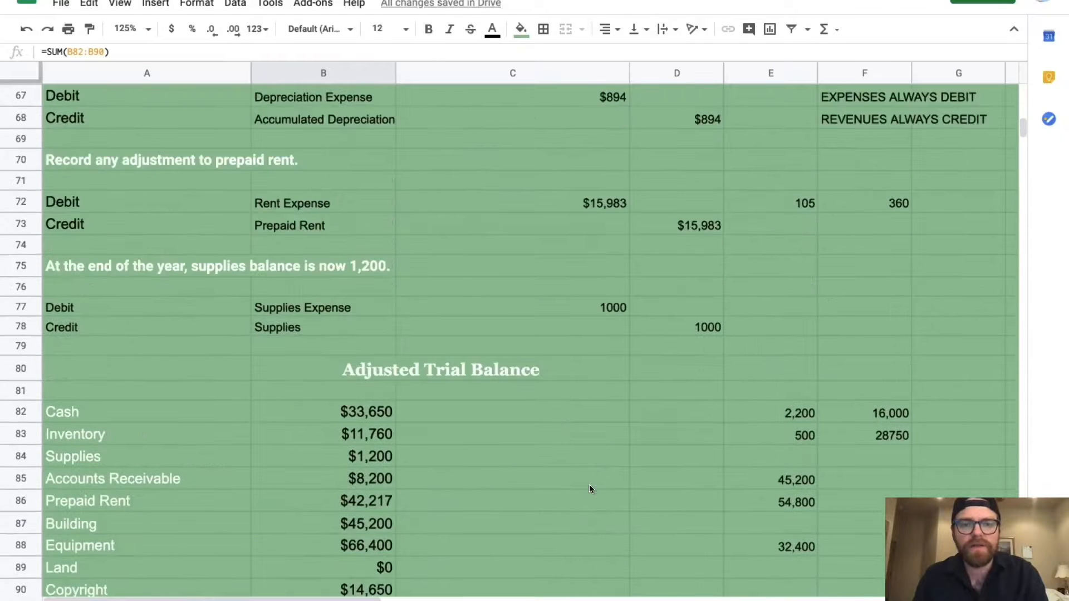
{"action": "scroll", "coordinate": [591, 488], "scroll_direction": "up", "scroll_amount": 8}
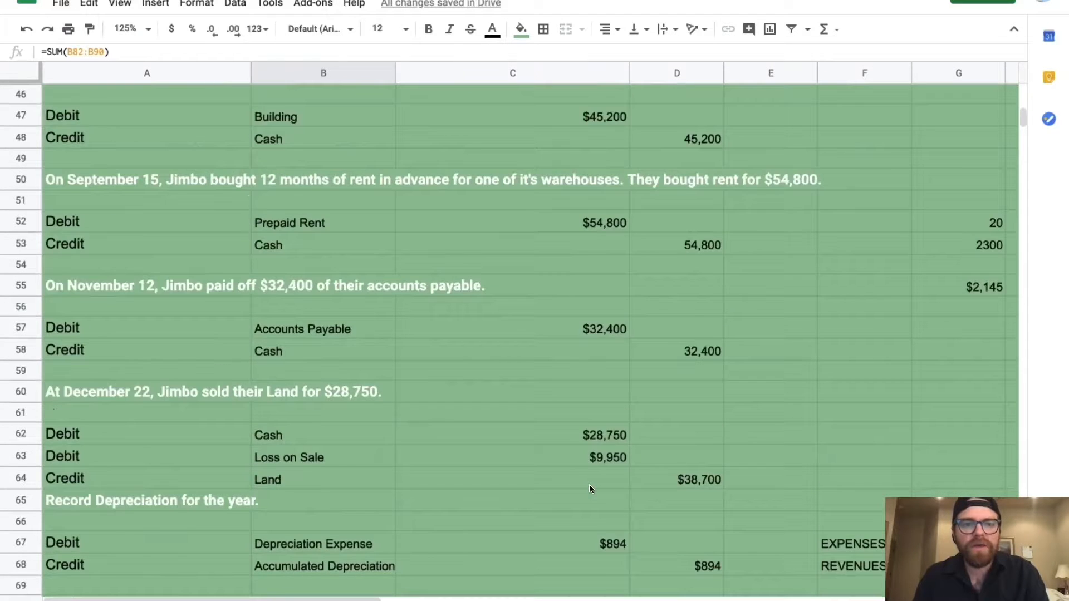
{"action": "scroll", "coordinate": [591, 489], "scroll_direction": "up", "scroll_amount": 2}
{"action": "scroll", "coordinate": [638, 327], "scroll_direction": "up", "scroll_amount": 3}
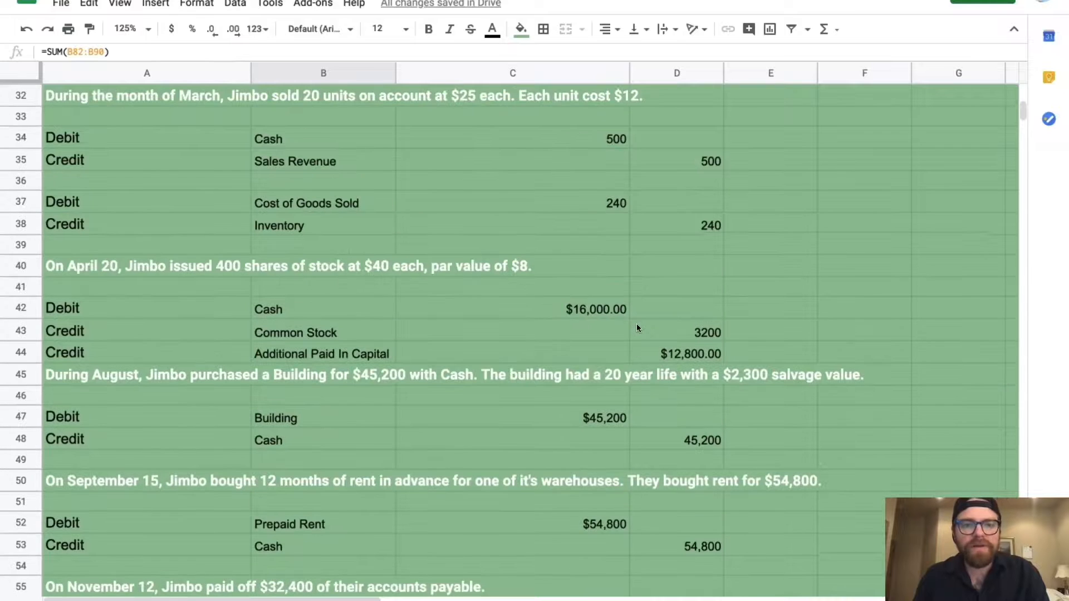
{"action": "left_click", "coordinate": [703, 168]}
{"action": "scroll", "coordinate": [703, 168], "scroll_direction": "down", "scroll_amount": 2}
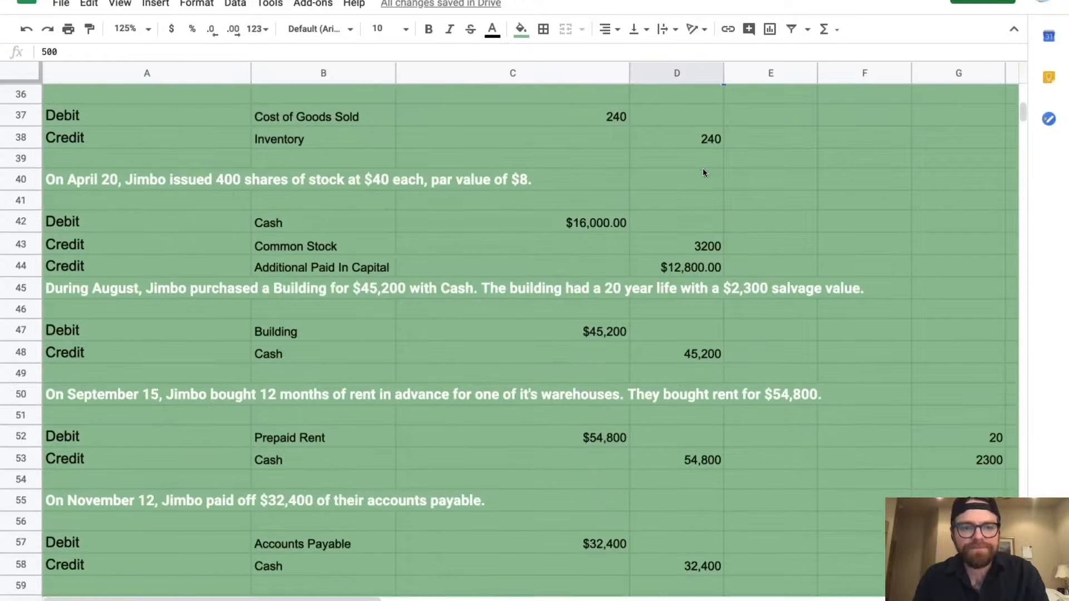
{"action": "scroll", "coordinate": [680, 247], "scroll_direction": "down", "scroll_amount": 2}
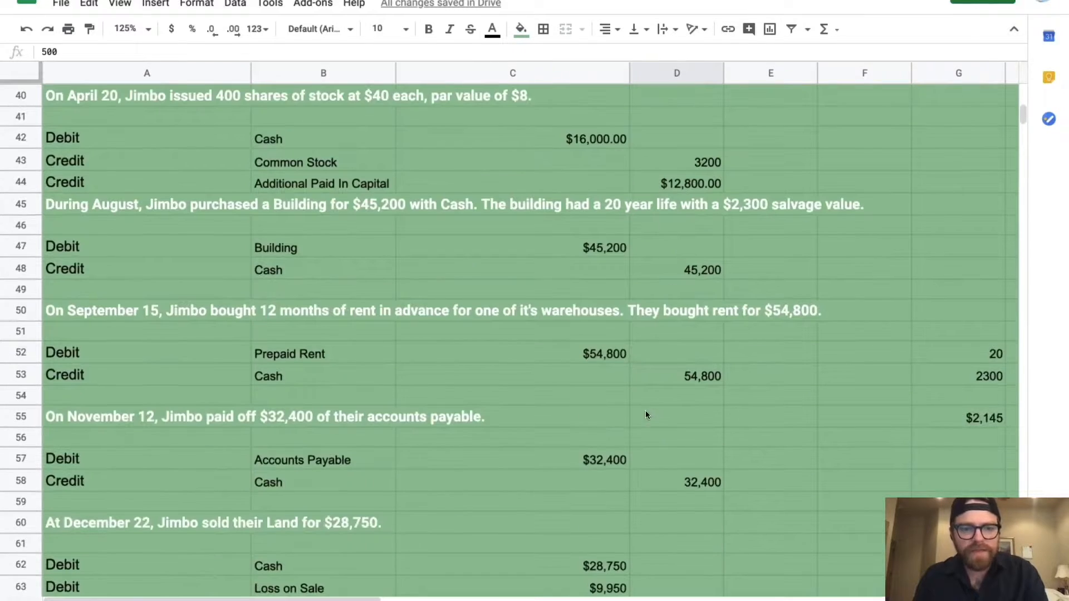
{"action": "scroll", "coordinate": [646, 414], "scroll_direction": "down", "scroll_amount": 2}
{"action": "scroll", "coordinate": [646, 414], "scroll_direction": "up", "scroll_amount": 6}
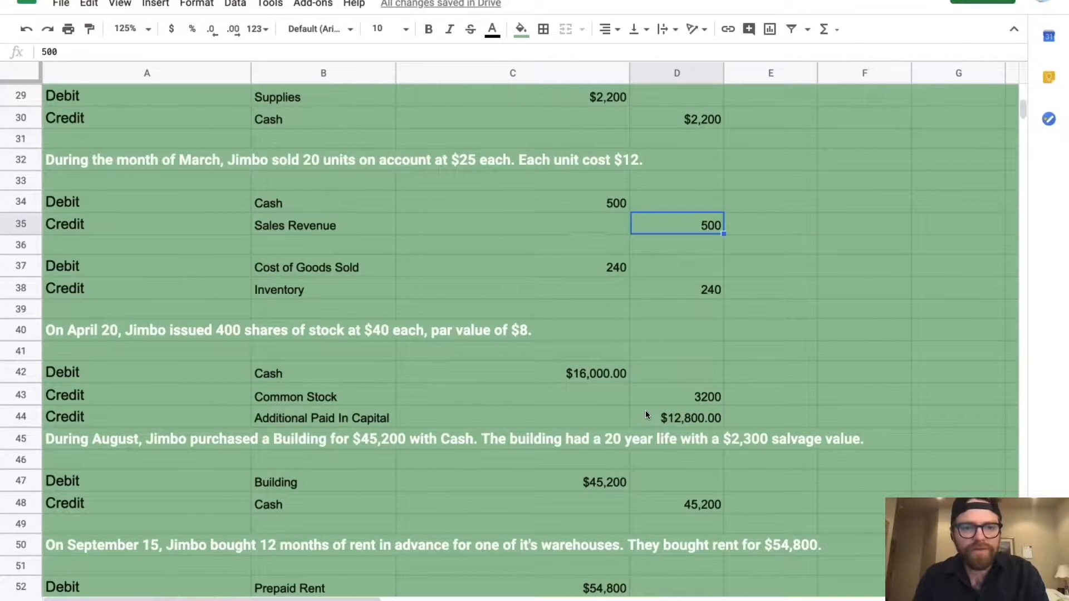
{"action": "scroll", "coordinate": [646, 415], "scroll_direction": "up", "scroll_amount": 1}
{"action": "scroll", "coordinate": [646, 415], "scroll_direction": "down", "scroll_amount": 2}
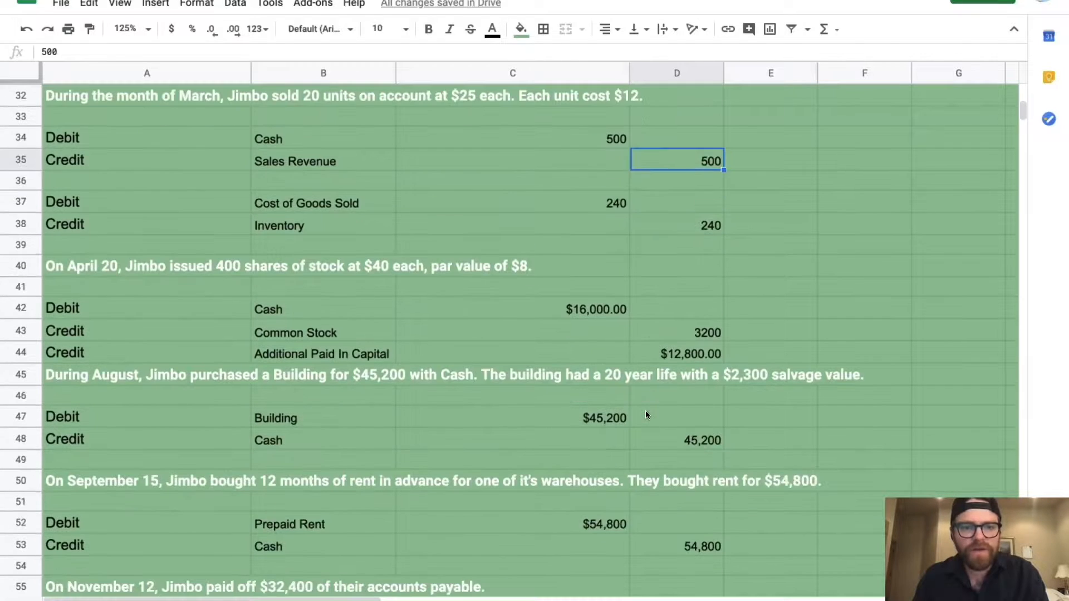
{"action": "left_click", "coordinate": [554, 205]}
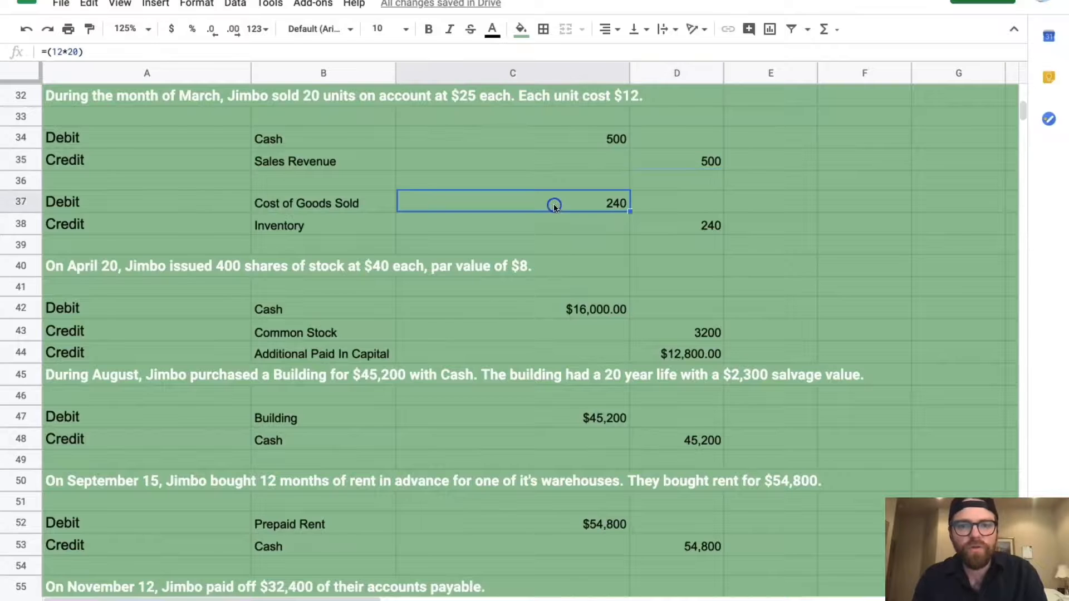
{"action": "scroll", "coordinate": [553, 204], "scroll_direction": "down", "scroll_amount": 5}
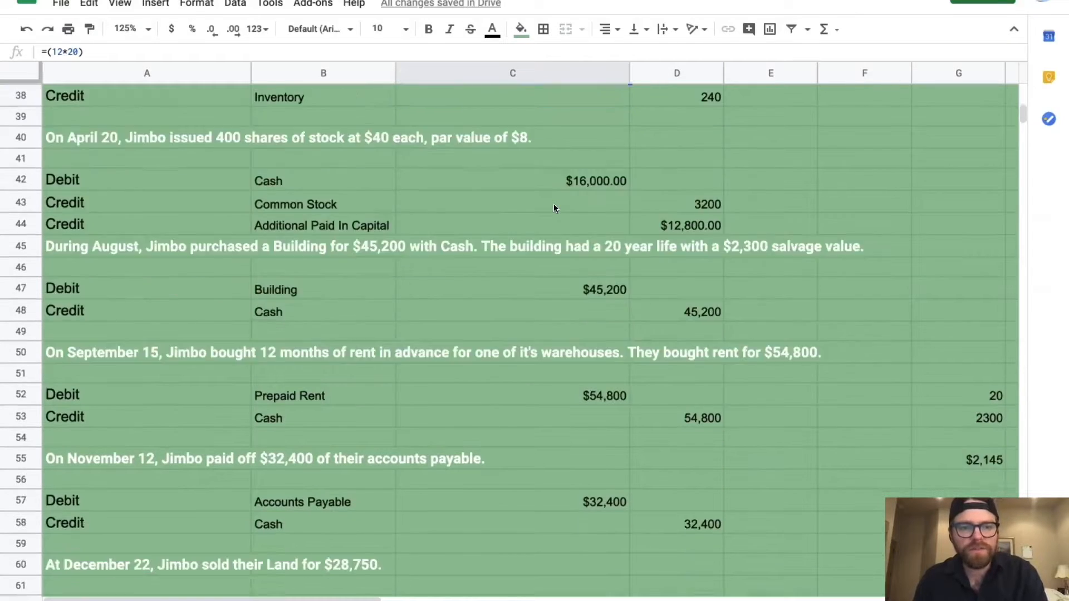
{"action": "scroll", "coordinate": [553, 208], "scroll_direction": "down", "scroll_amount": 6}
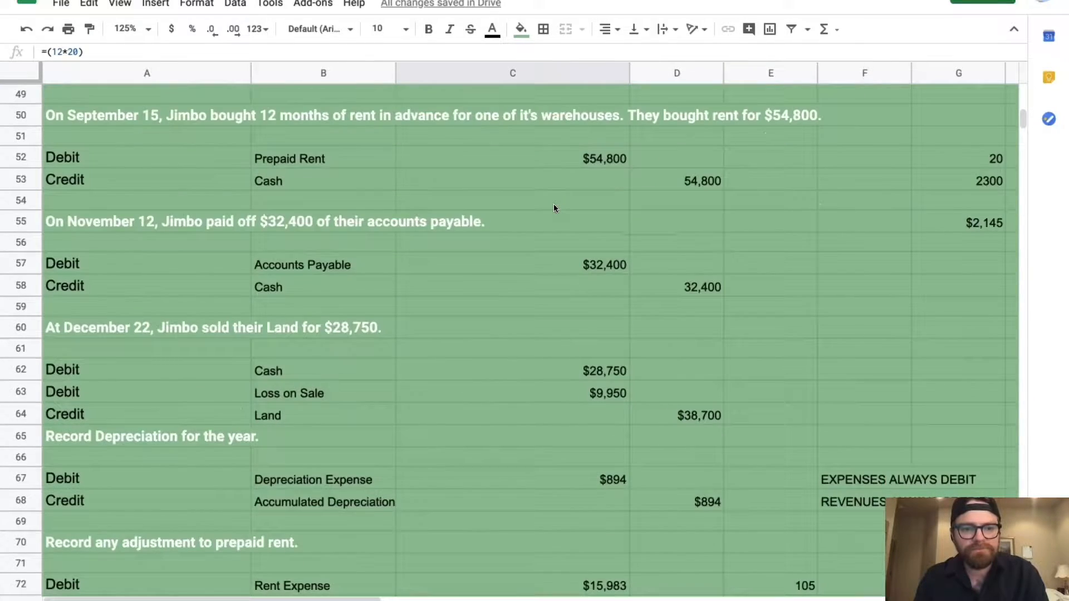
{"action": "left_click", "coordinate": [604, 335]}
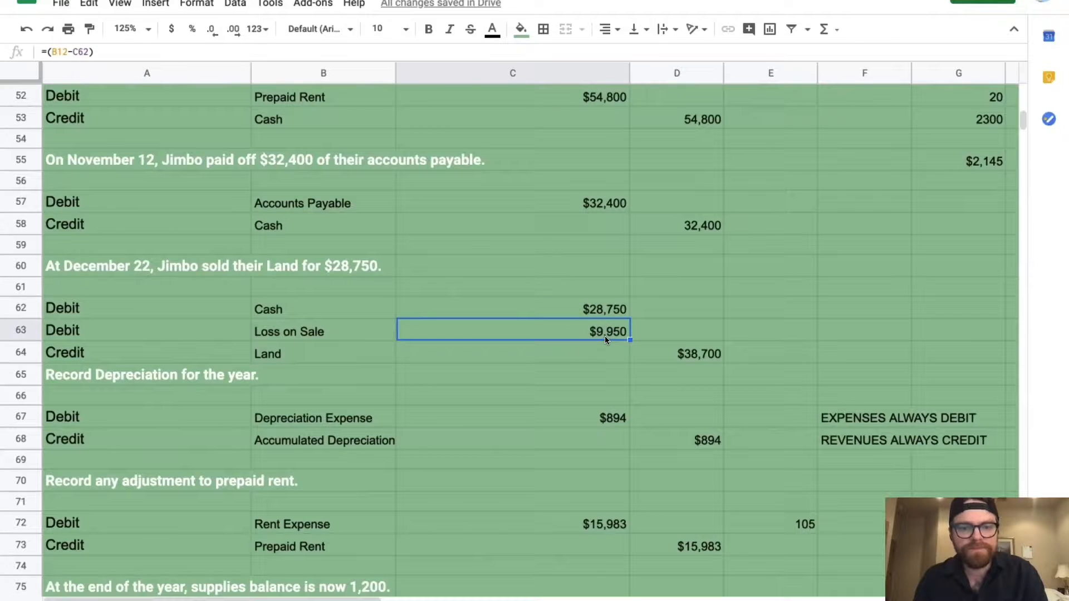
{"action": "left_click", "coordinate": [603, 417]}
{"action": "scroll", "coordinate": [601, 423], "scroll_direction": "down", "scroll_amount": 2}
{"action": "left_click", "coordinate": [591, 460]}
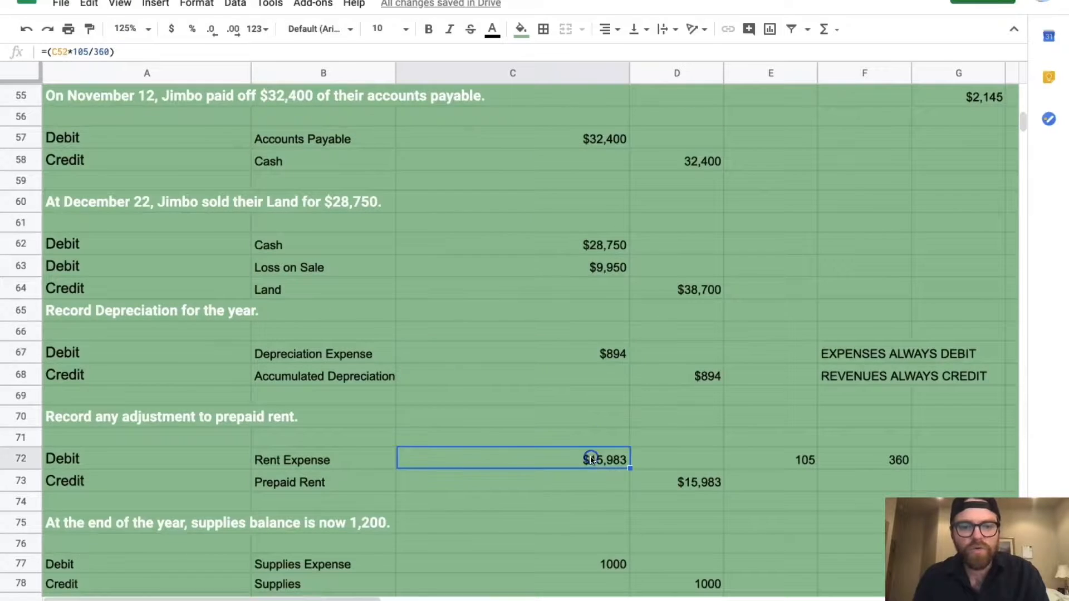
{"action": "scroll", "coordinate": [591, 458], "scroll_direction": "down", "scroll_amount": 4}
{"action": "left_click", "coordinate": [606, 435]}
{"action": "scroll", "coordinate": [606, 434], "scroll_direction": "down", "scroll_amount": 1}
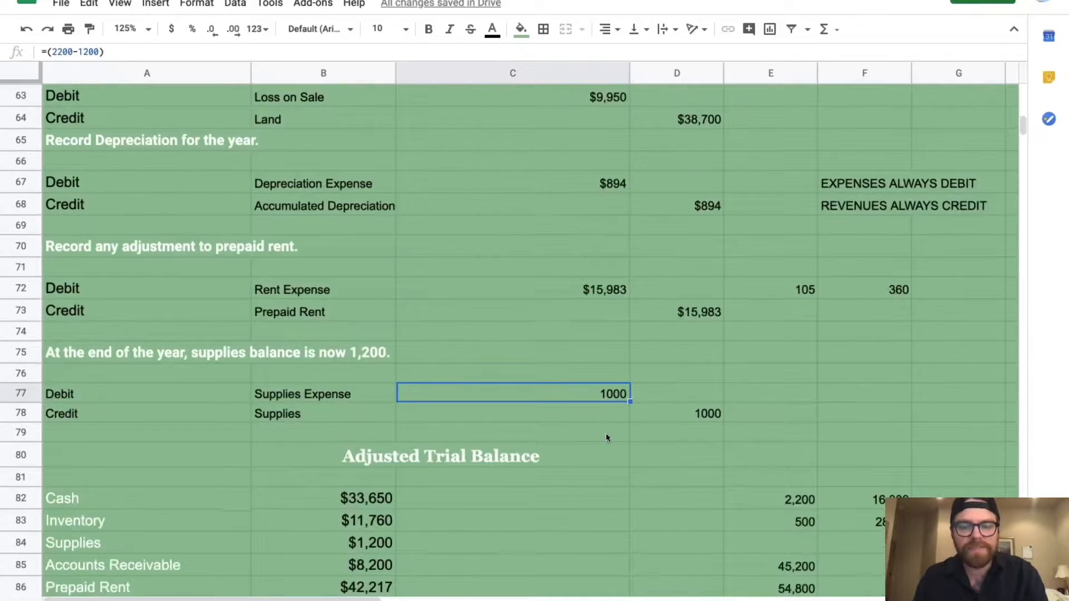
{"action": "scroll", "coordinate": [606, 433], "scroll_direction": "down", "scroll_amount": 8}
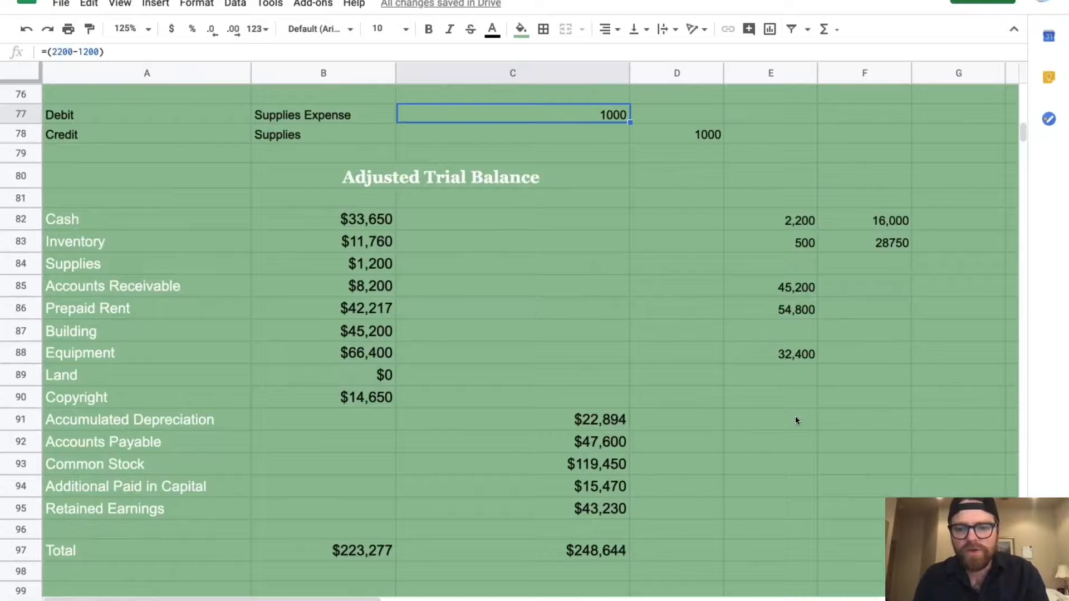
{"action": "left_click", "coordinate": [796, 419]}
Start the E91 formula with the Sales Revenue in D35
{"action": "type", "text": "=("}
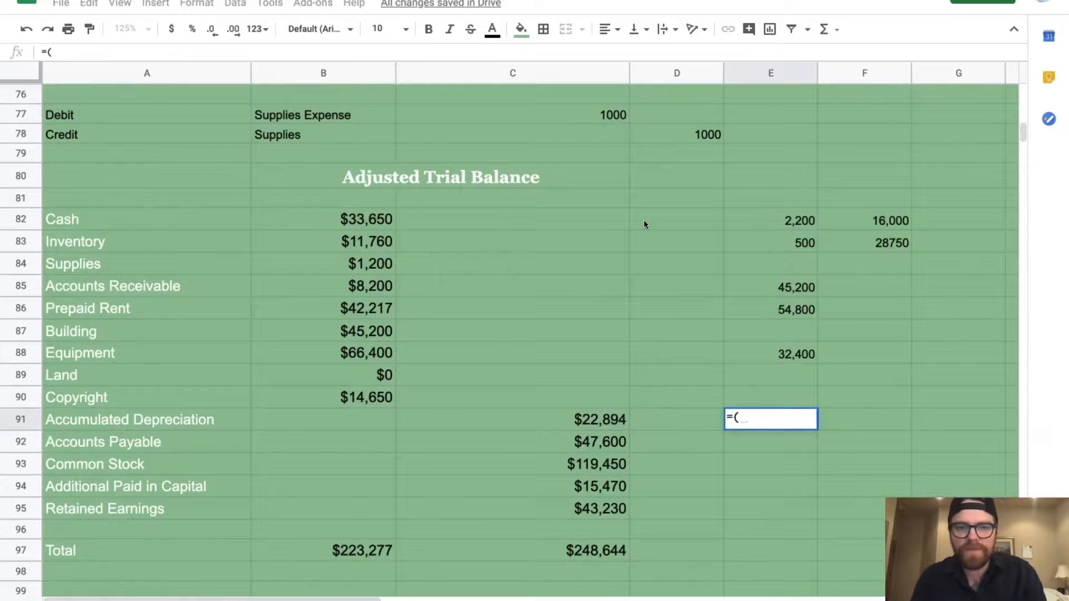
{"action": "scroll", "coordinate": [644, 224], "scroll_direction": "up", "scroll_amount": 10}
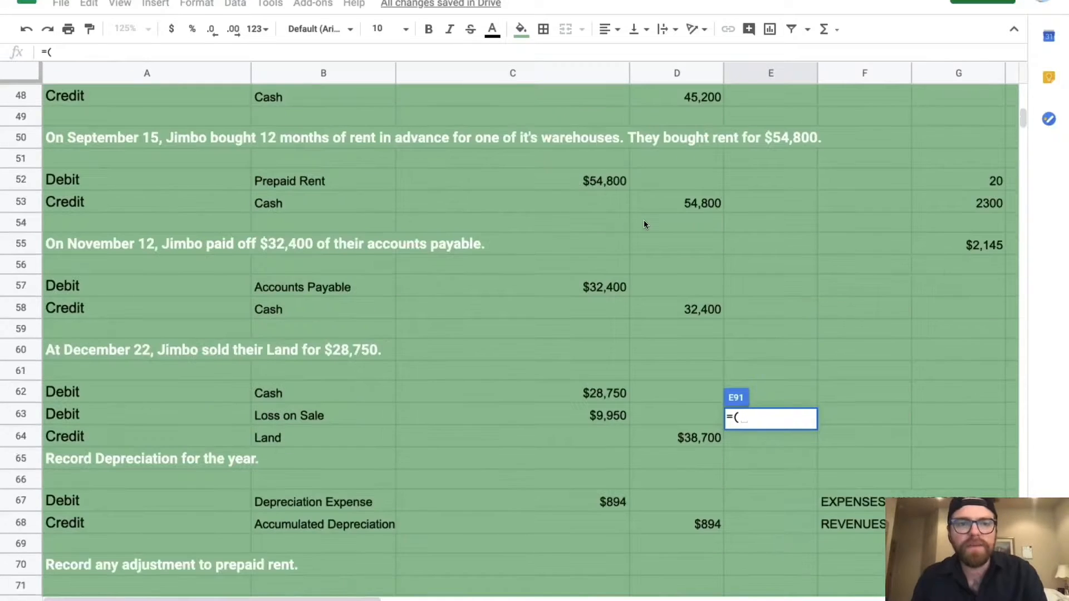
{"action": "scroll", "coordinate": [645, 224], "scroll_direction": "up", "scroll_amount": 5}
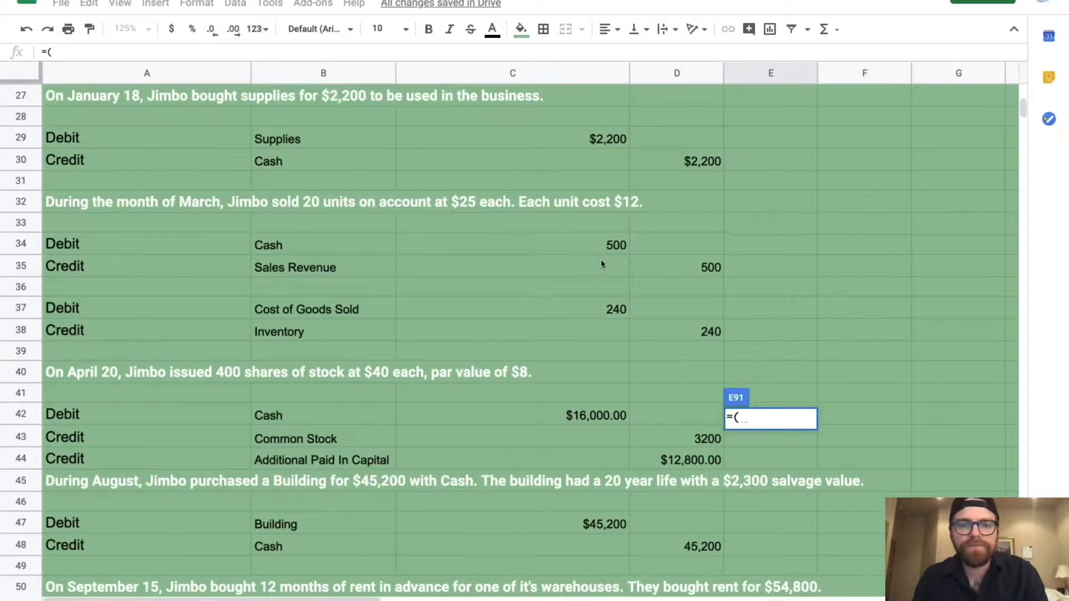
{"action": "left_click", "coordinate": [700, 272]}
{"action": "scroll", "coordinate": [699, 271], "scroll_direction": "down", "scroll_amount": 3}
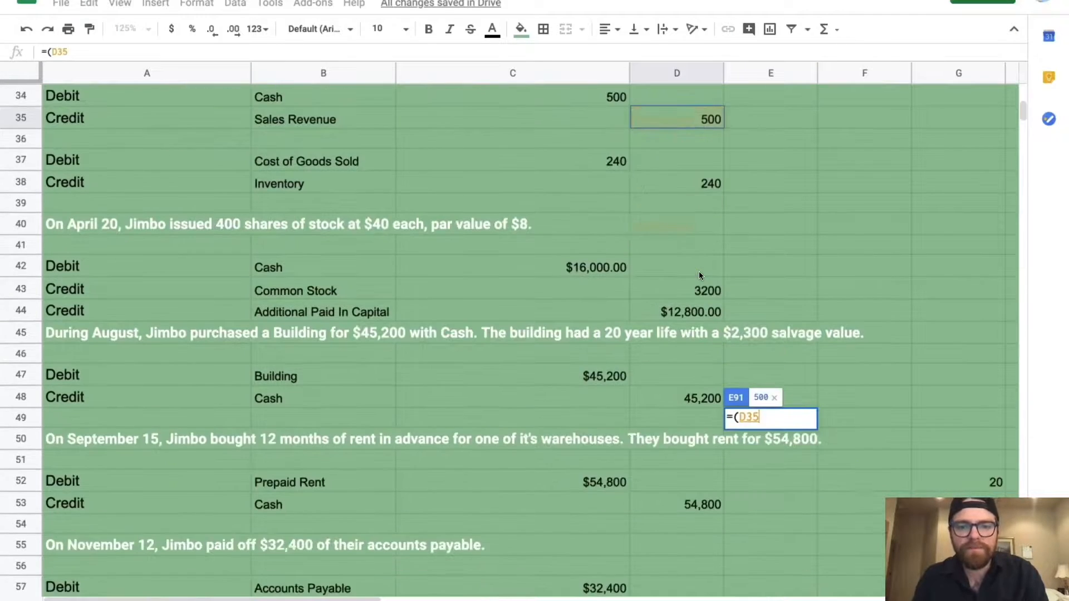
{"action": "scroll", "coordinate": [700, 273], "scroll_direction": "down", "scroll_amount": 1}
{"action": "scroll", "coordinate": [699, 275], "scroll_direction": "down", "scroll_amount": 1}
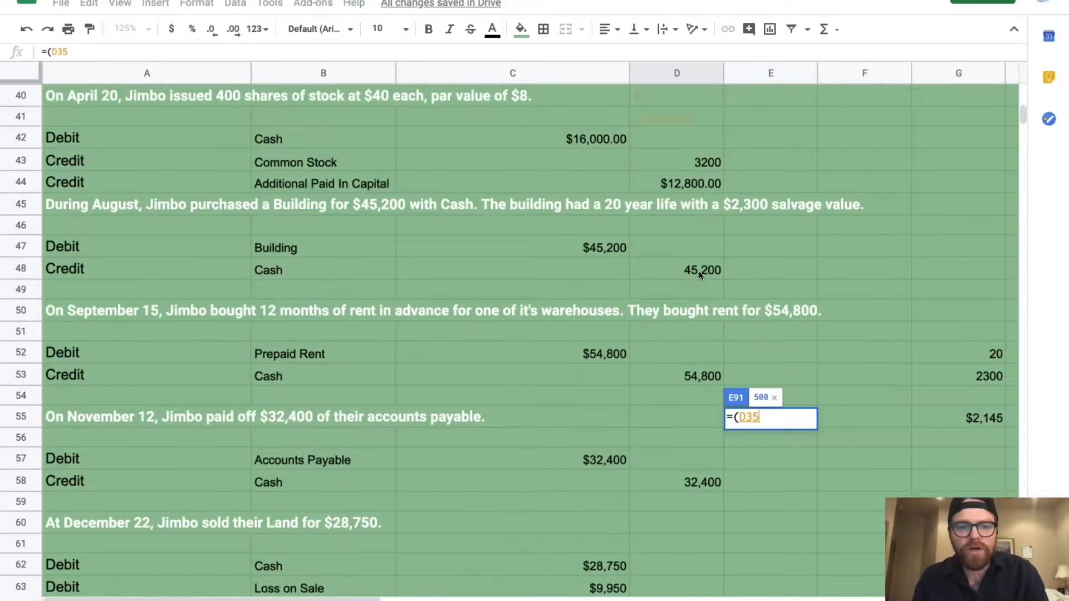
{"action": "scroll", "coordinate": [699, 272], "scroll_direction": "down", "scroll_amount": 3}
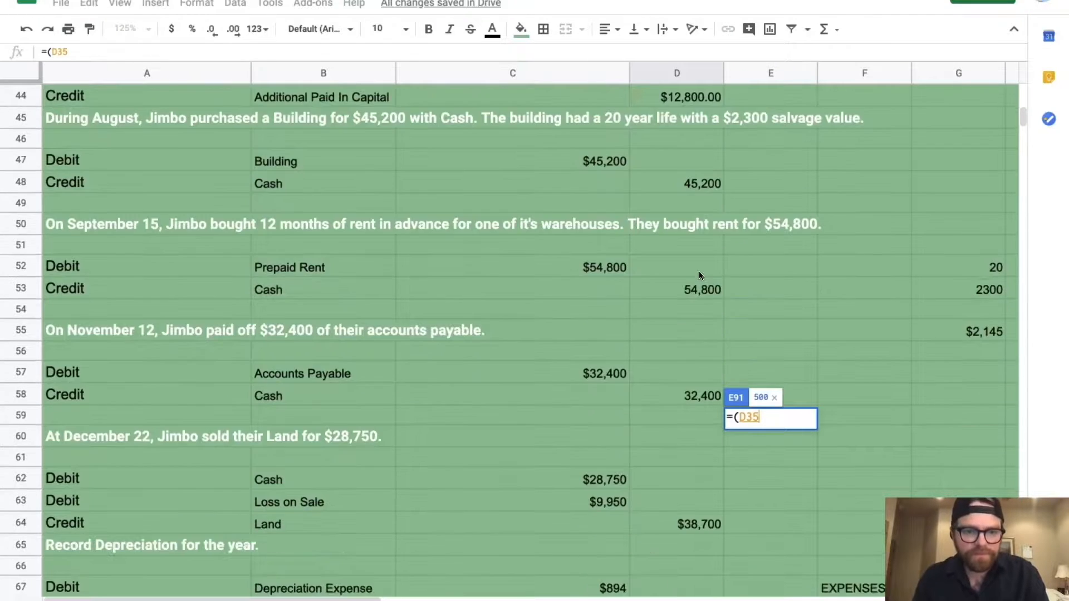
{"action": "scroll", "coordinate": [700, 271], "scroll_direction": "down", "scroll_amount": 2}
Subtract C63, C67, C72 and C77 from D35 in E91, giving -$27,327
{"action": "type", "text": "-"}
{"action": "left_click", "coordinate": [608, 343]}
{"action": "type", "text": "-"}
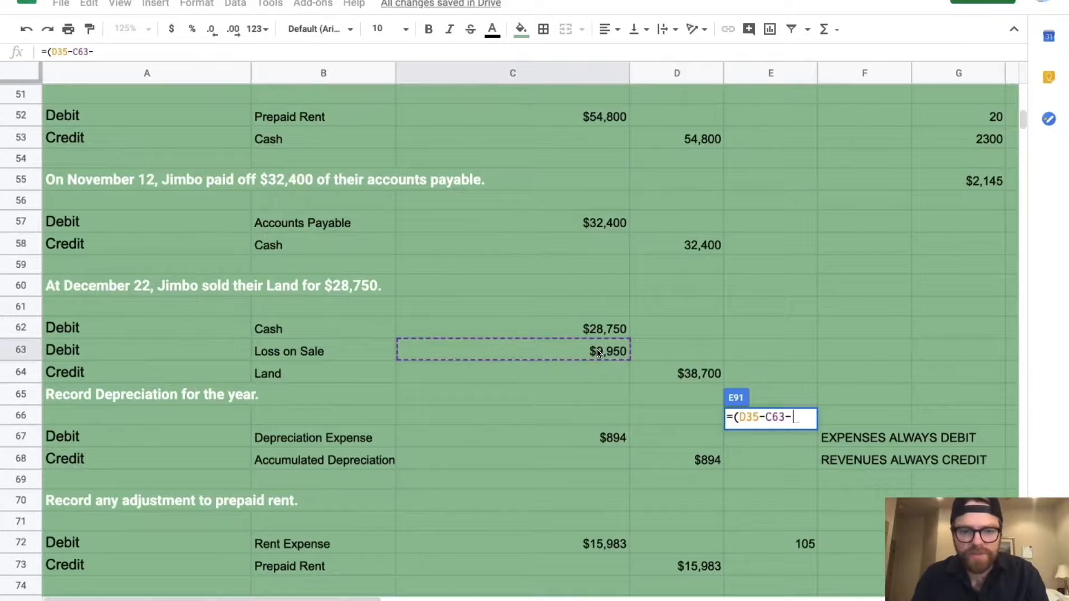
{"action": "left_click", "coordinate": [603, 444]}
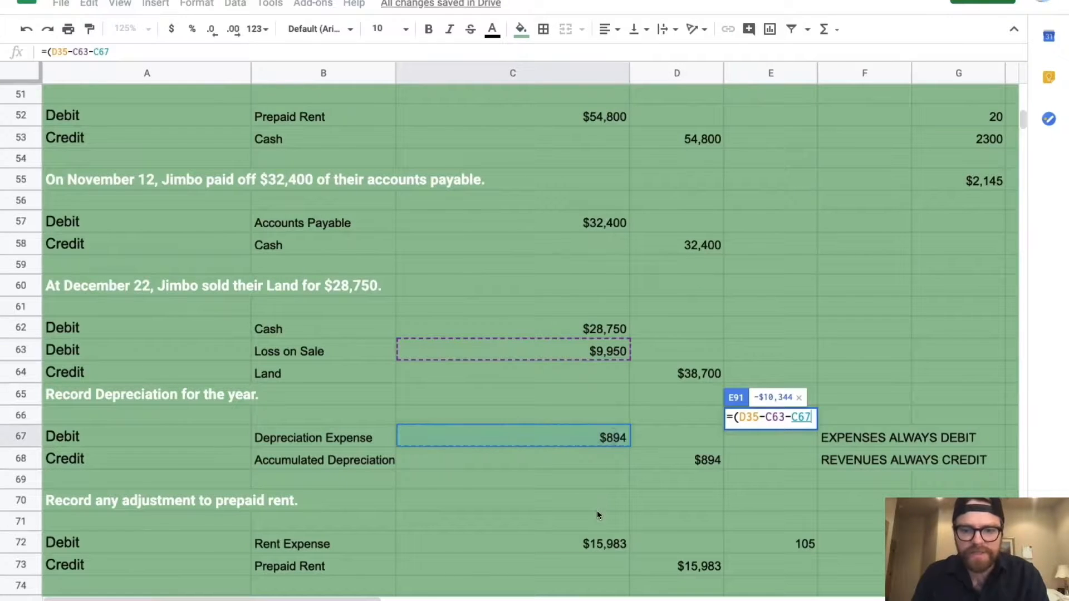
{"action": "type", "text": "-"}
{"action": "left_click", "coordinate": [591, 544]}
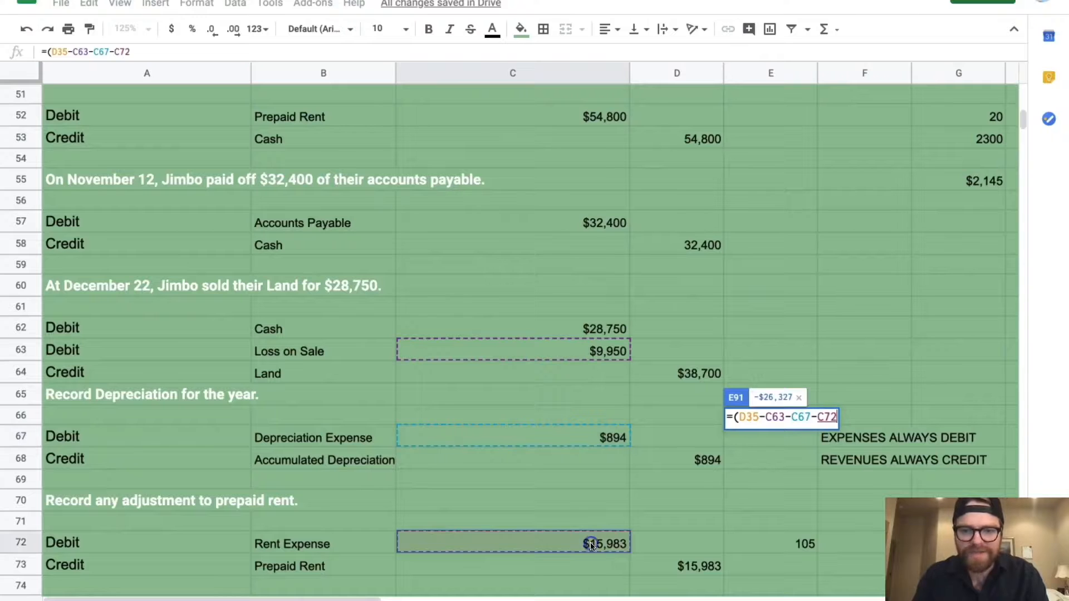
{"action": "scroll", "coordinate": [590, 542], "scroll_direction": "down", "scroll_amount": 3}
{"action": "type", "text": "-"}
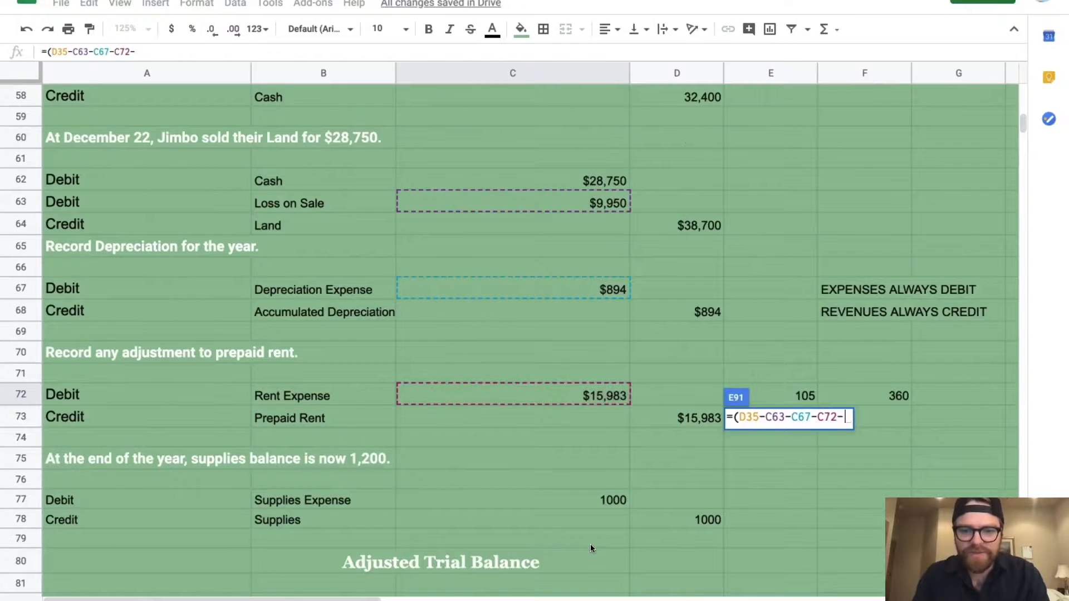
{"action": "left_click", "coordinate": [587, 495]}
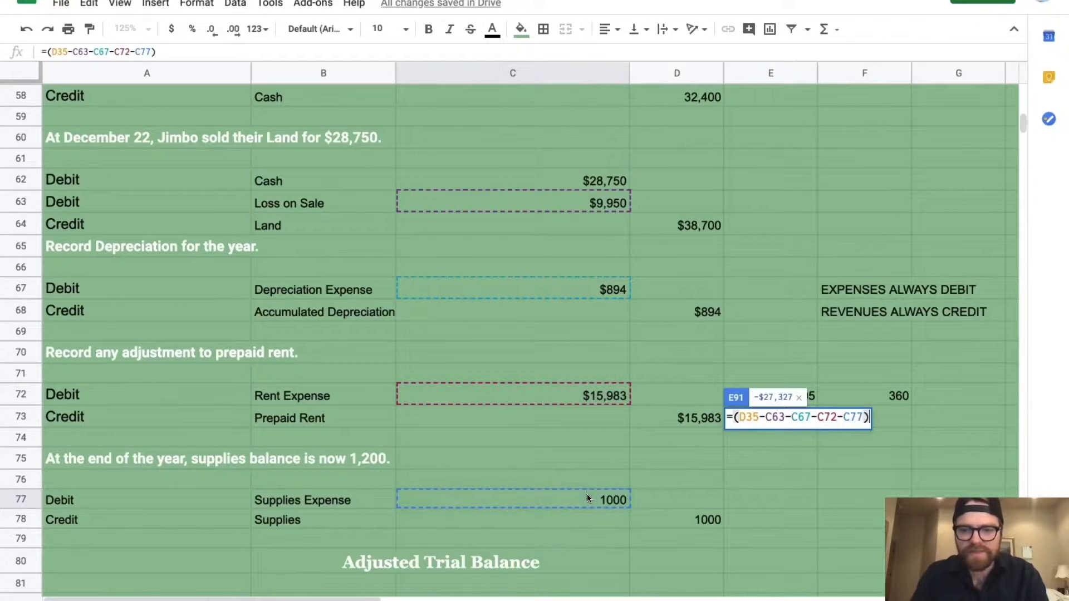
{"action": "key", "text": "Return"}
{"action": "scroll", "coordinate": [795, 489], "scroll_direction": "down", "scroll_amount": 5}
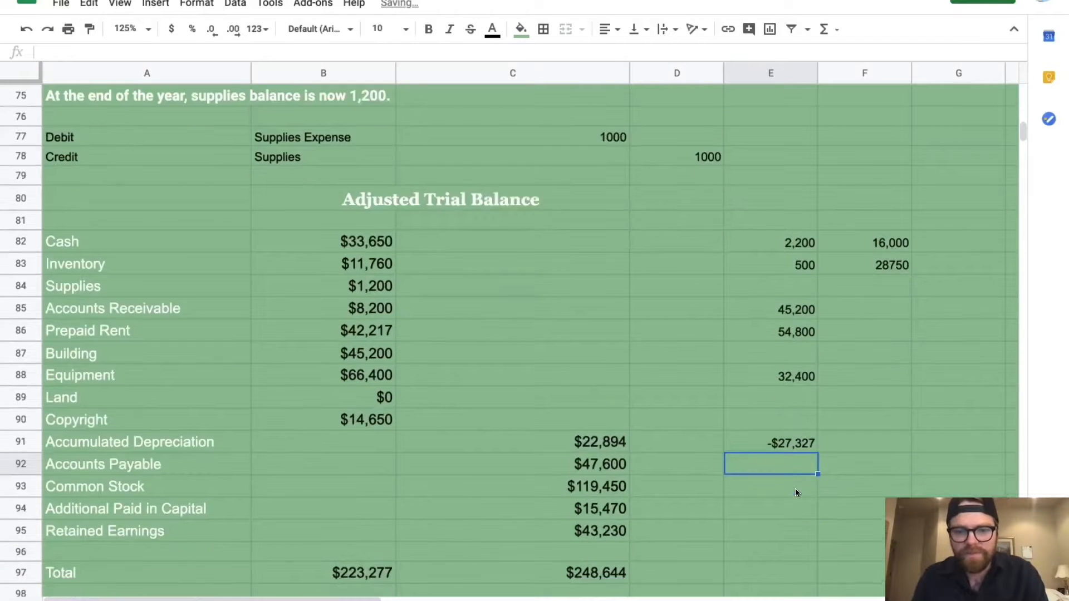
Change Retained Earnings in C95 to =43230+E91, showing $15,903 with credits at $221,317
{"action": "left_click", "coordinate": [594, 430]}
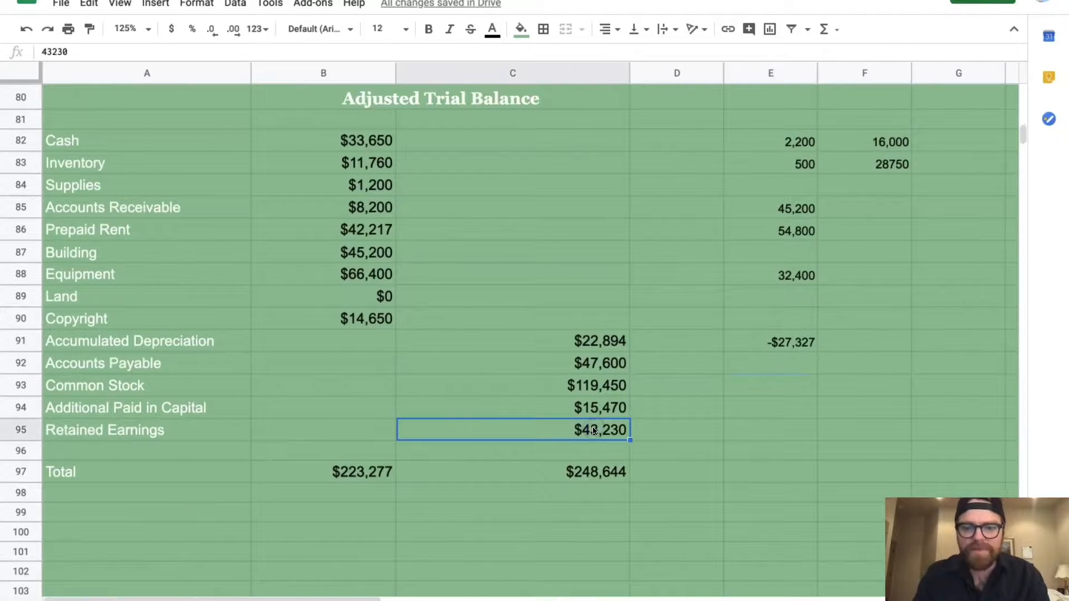
{"action": "left_click", "coordinate": [113, 50]}
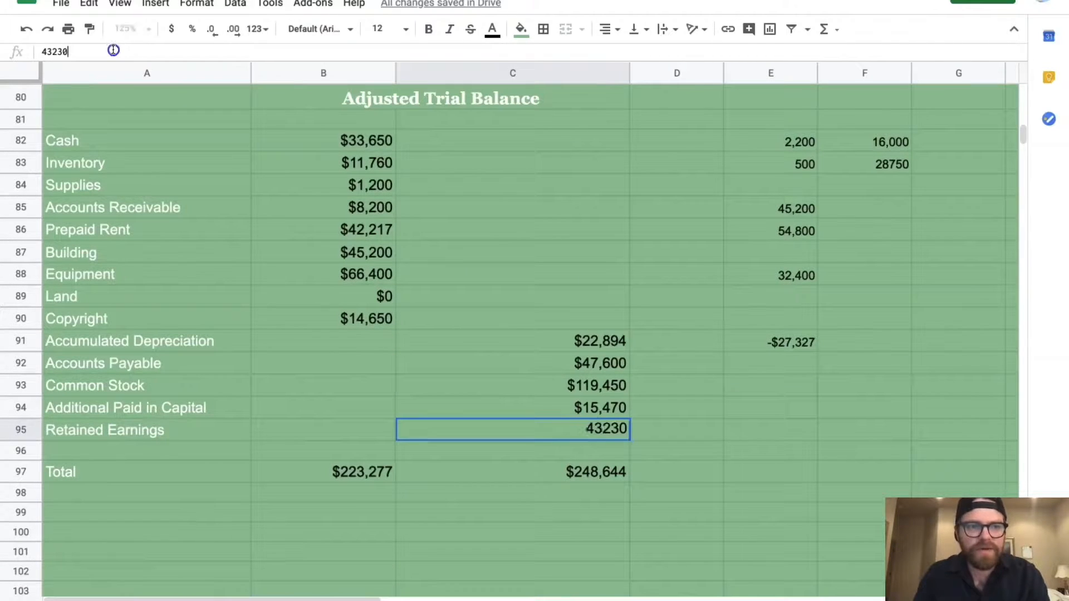
{"action": "left_click", "coordinate": [43, 51]}
{"action": "type", "text": "="}
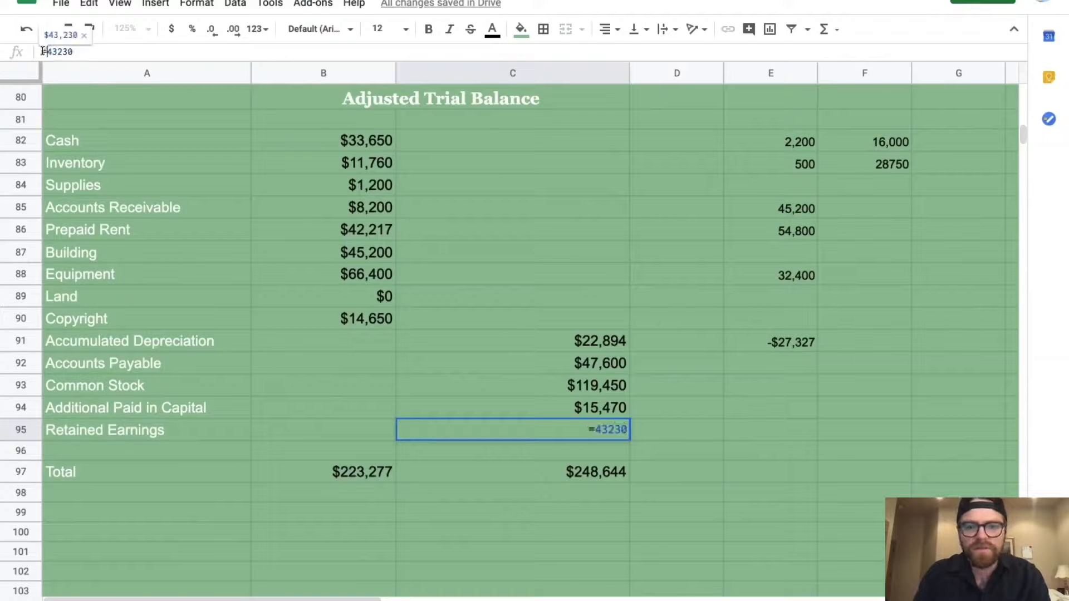
{"action": "left_click", "coordinate": [86, 49]}
{"action": "type", "text": "+"}
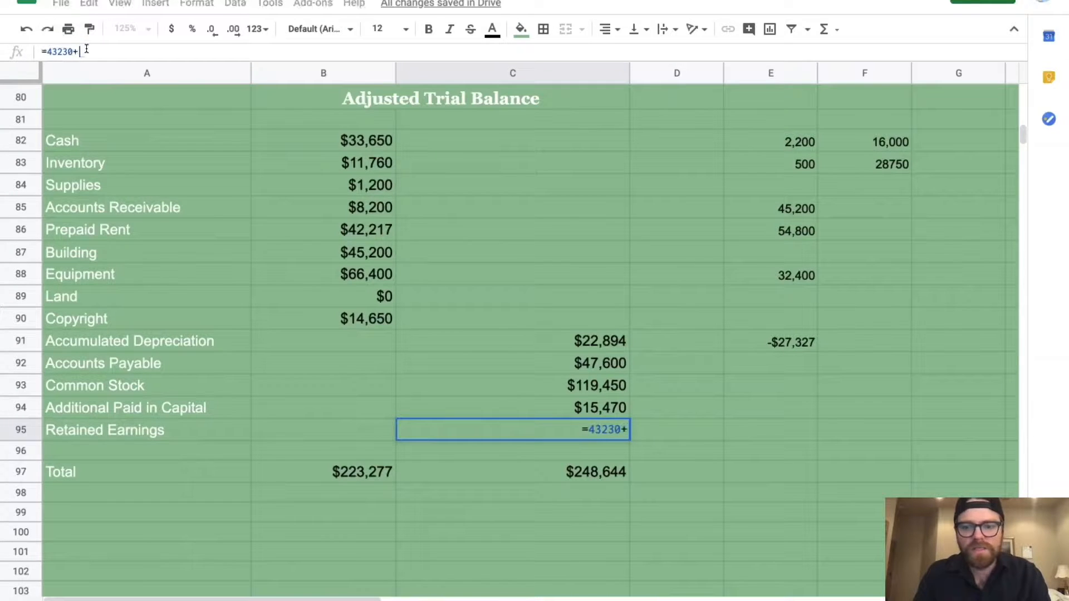
{"action": "left_click", "coordinate": [747, 340]}
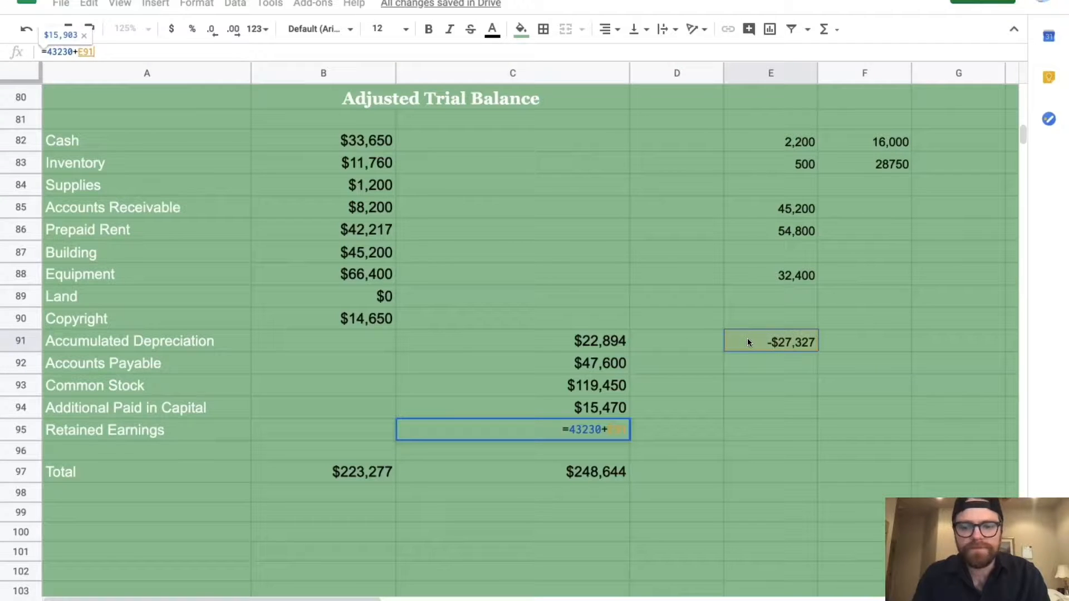
{"action": "key", "text": "Return"}
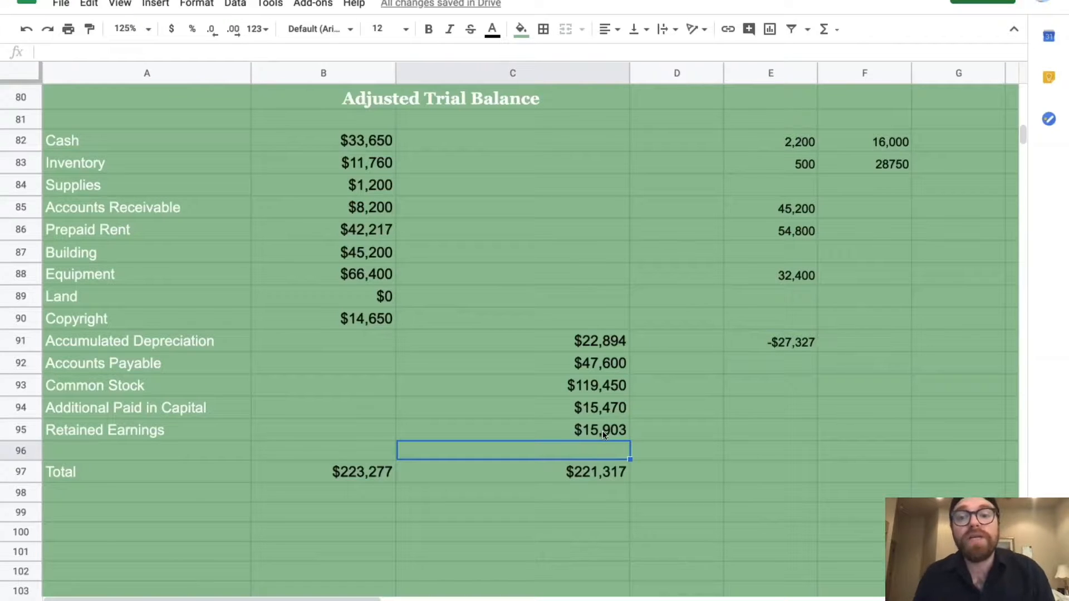
{"action": "left_click", "coordinate": [341, 478]}
{"action": "left_click", "coordinate": [537, 477]}
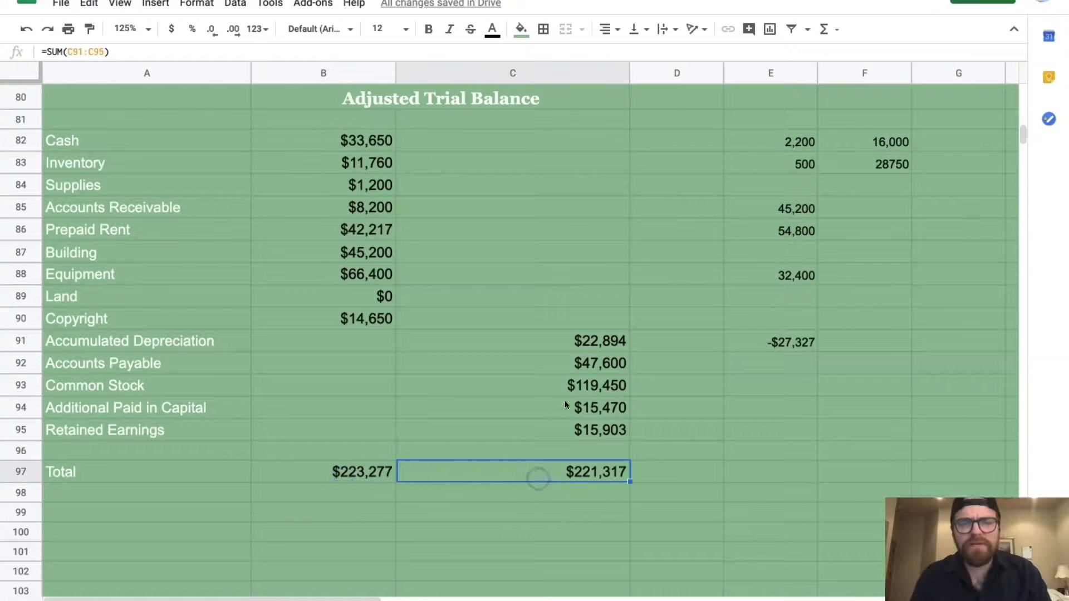
{"action": "scroll", "coordinate": [565, 400], "scroll_direction": "up", "scroll_amount": 5}
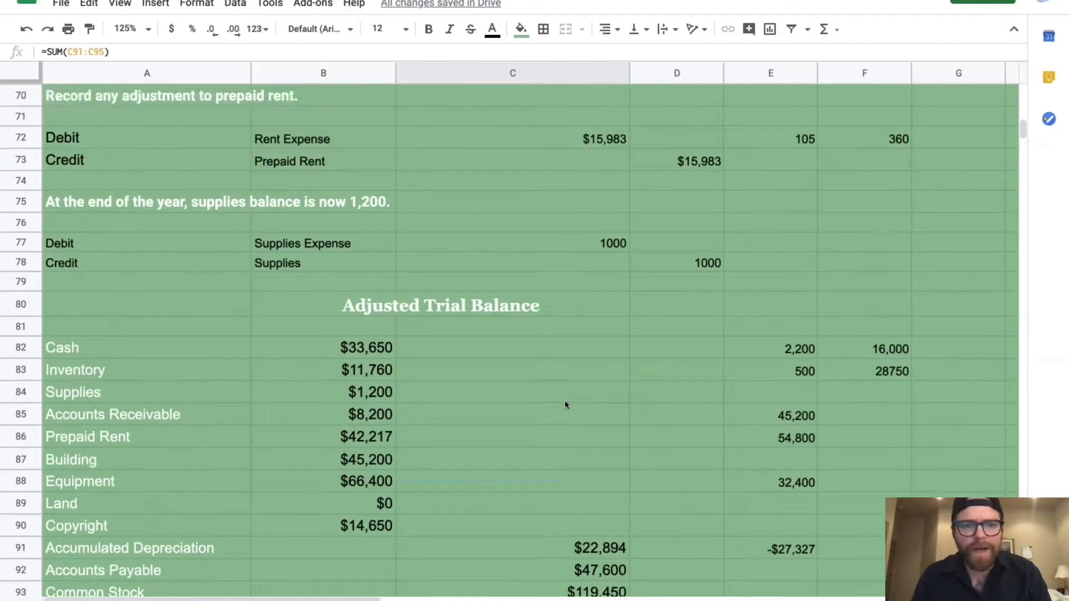
{"action": "scroll", "coordinate": [565, 401], "scroll_direction": "up", "scroll_amount": 6}
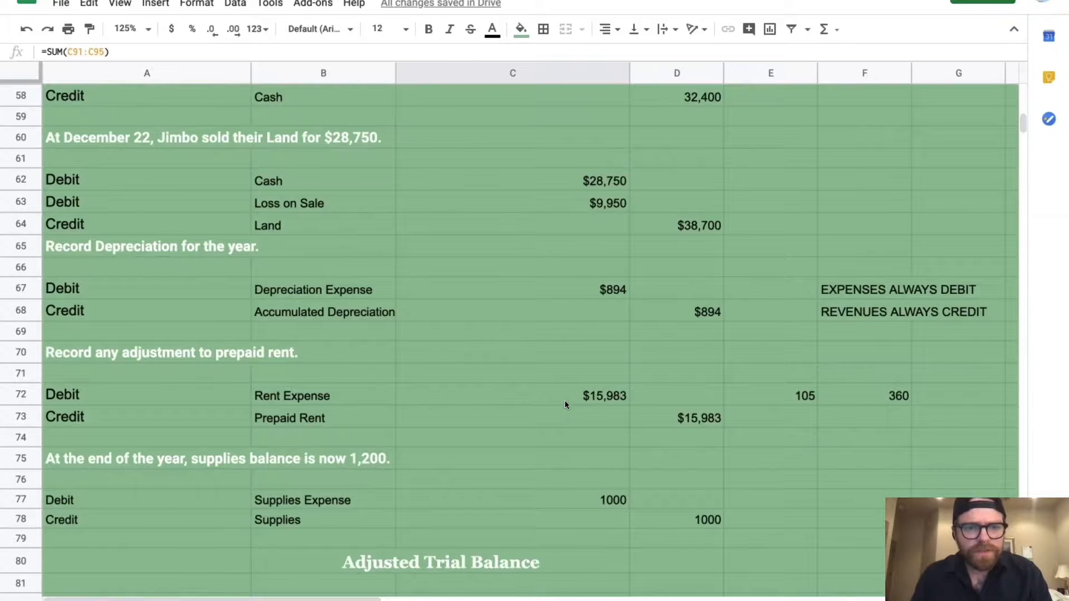
{"action": "scroll", "coordinate": [565, 405], "scroll_direction": "up", "scroll_amount": 1}
{"action": "scroll", "coordinate": [565, 405], "scroll_direction": "down", "scroll_amount": 5}
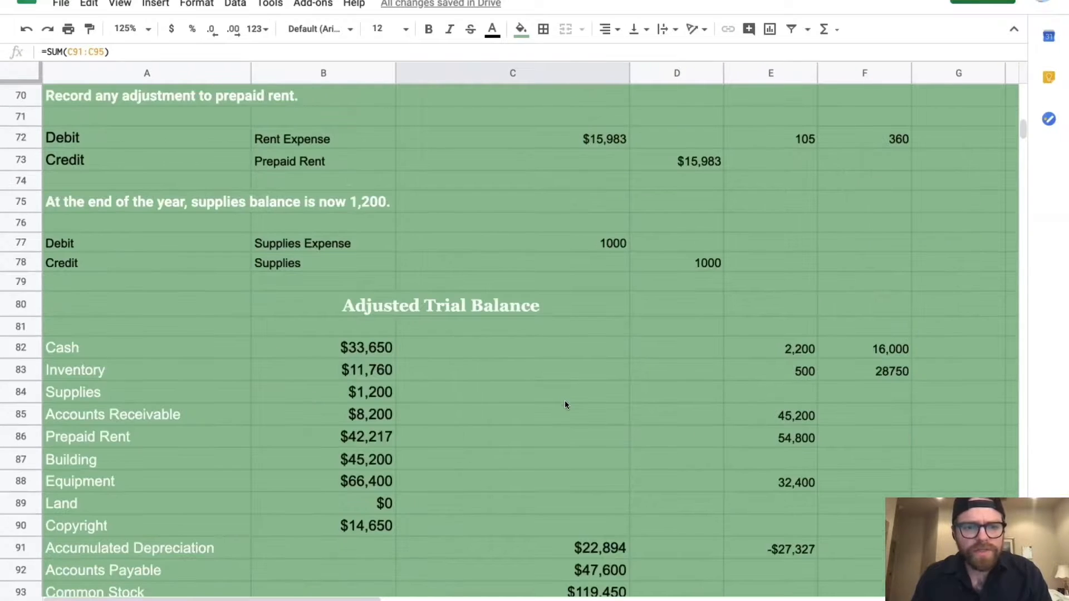
{"action": "scroll", "coordinate": [564, 402], "scroll_direction": "up", "scroll_amount": 6}
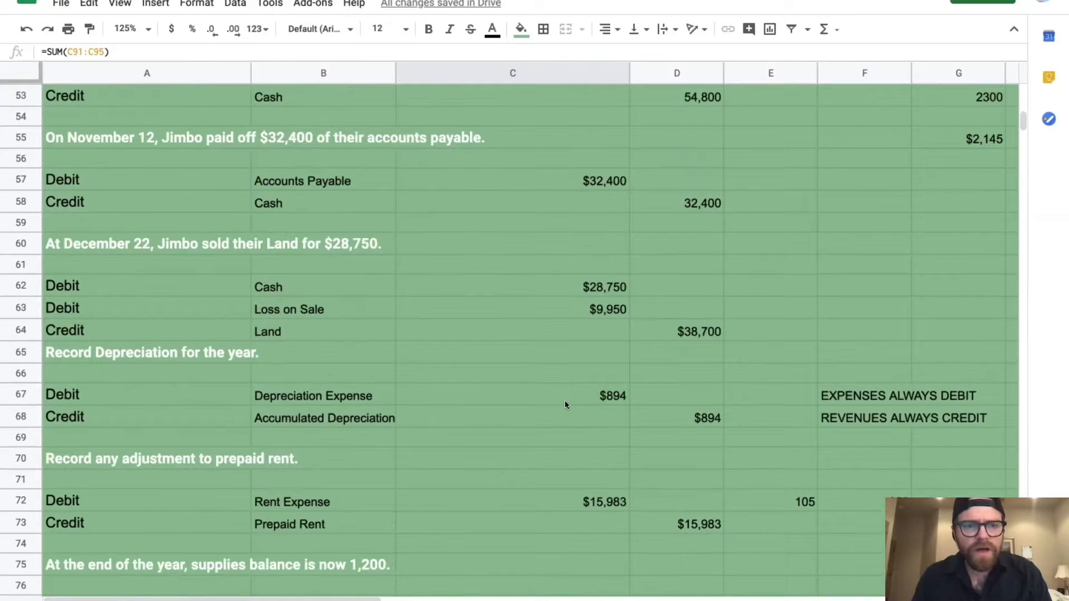
{"action": "scroll", "coordinate": [564, 405], "scroll_direction": "up", "scroll_amount": 2}
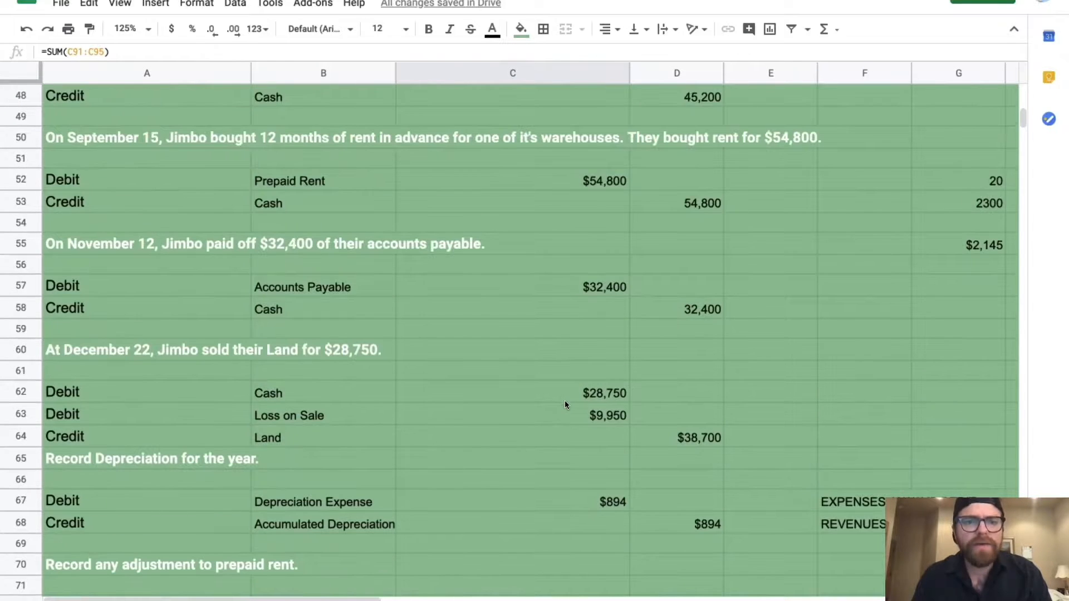
{"action": "scroll", "coordinate": [564, 405], "scroll_direction": "up", "scroll_amount": 2}
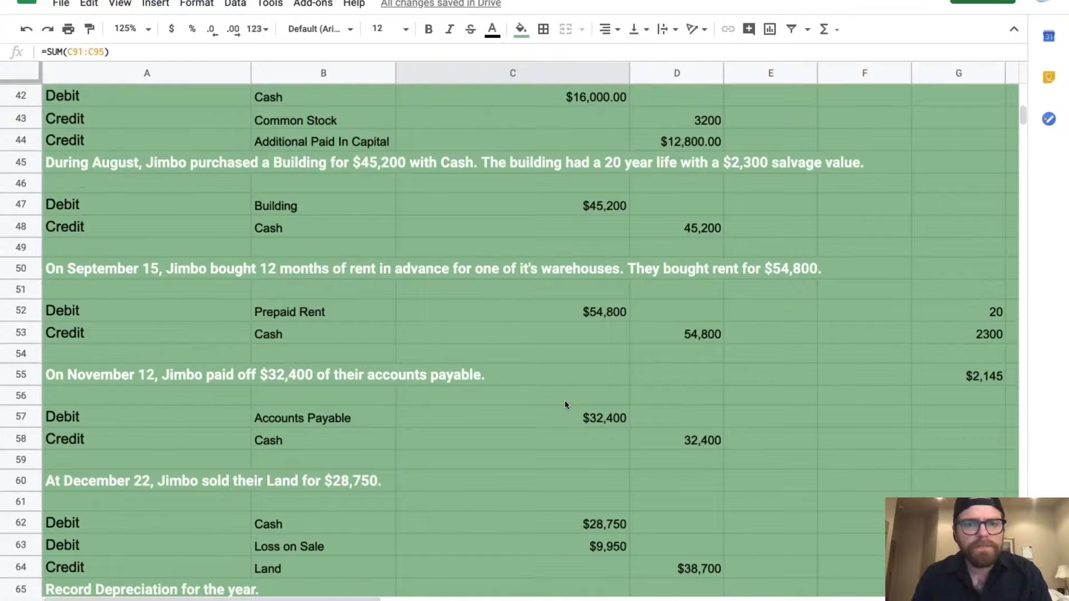
{"action": "scroll", "coordinate": [565, 402], "scroll_direction": "up", "scroll_amount": 1}
{"action": "left_click", "coordinate": [669, 178]}
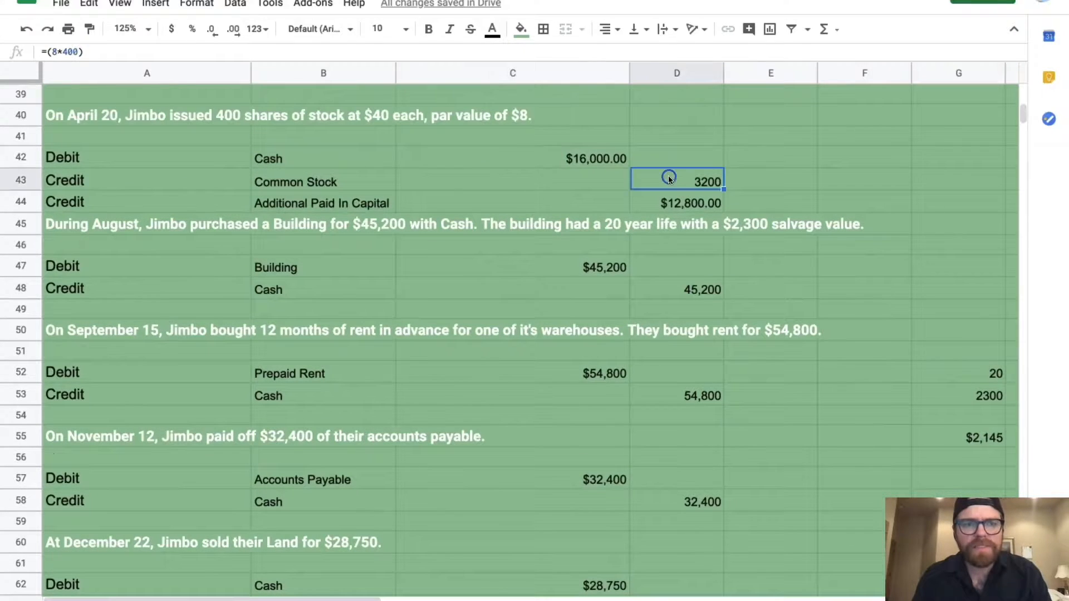
{"action": "scroll", "coordinate": [582, 328], "scroll_direction": "down", "scroll_amount": 10}
{"action": "scroll", "coordinate": [582, 329], "scroll_direction": "down", "scroll_amount": 3}
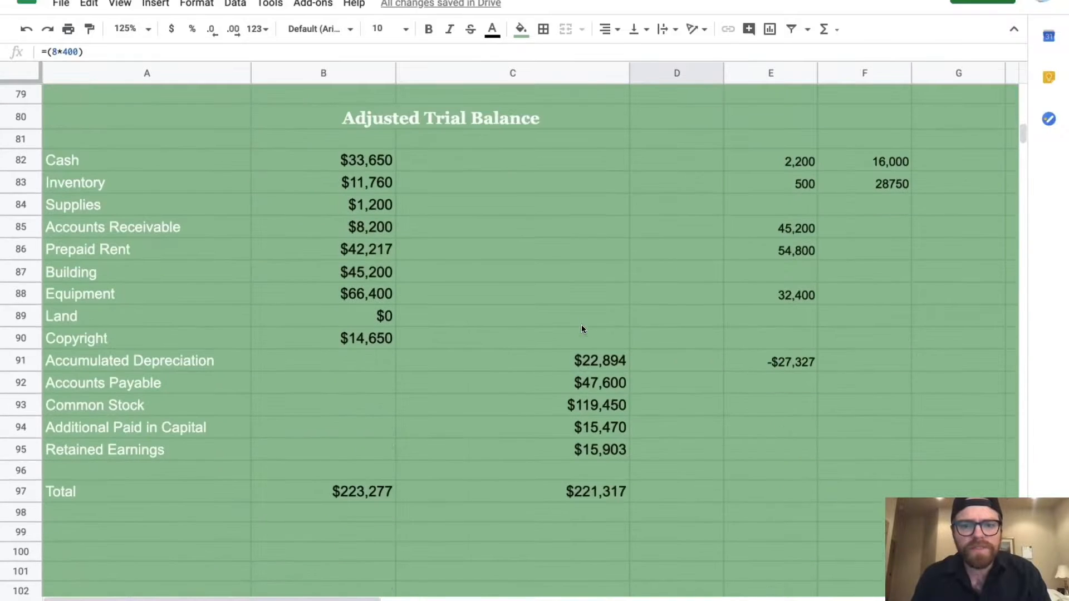
Add D43's 3200 to the Common Stock formula in C93, giving $122,650
{"action": "left_click", "coordinate": [593, 406]}
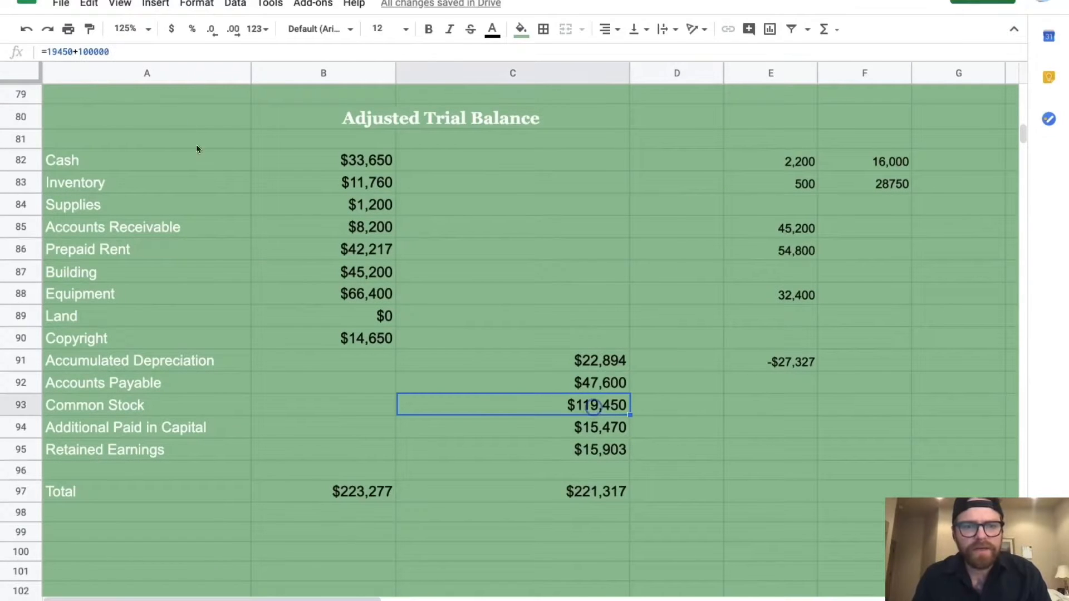
{"action": "left_click", "coordinate": [114, 51]}
{"action": "type", "text": "+"}
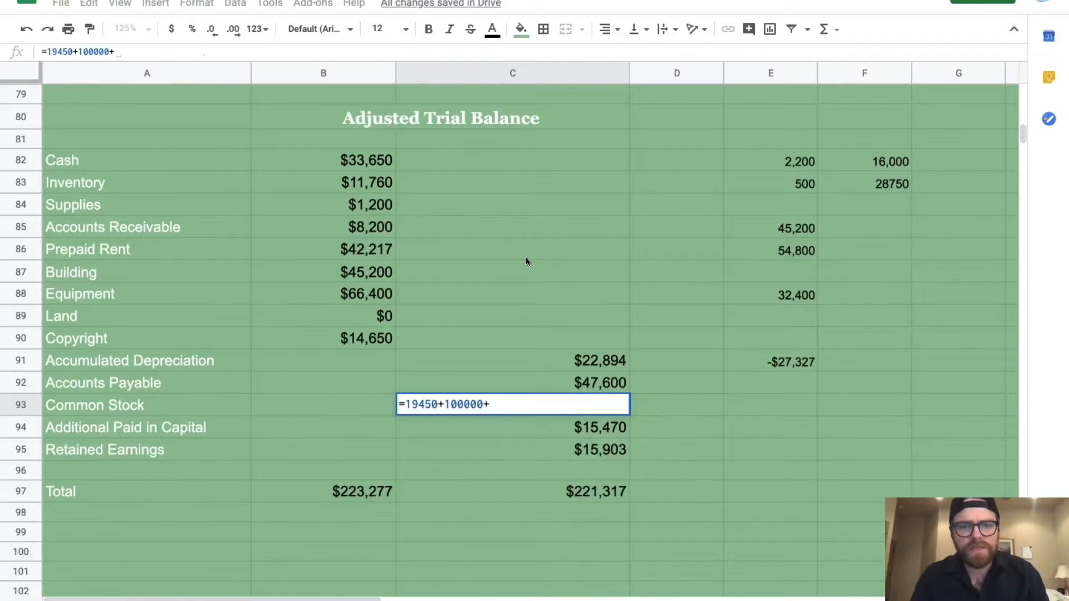
{"action": "scroll", "coordinate": [526, 258], "scroll_direction": "up", "scroll_amount": 15}
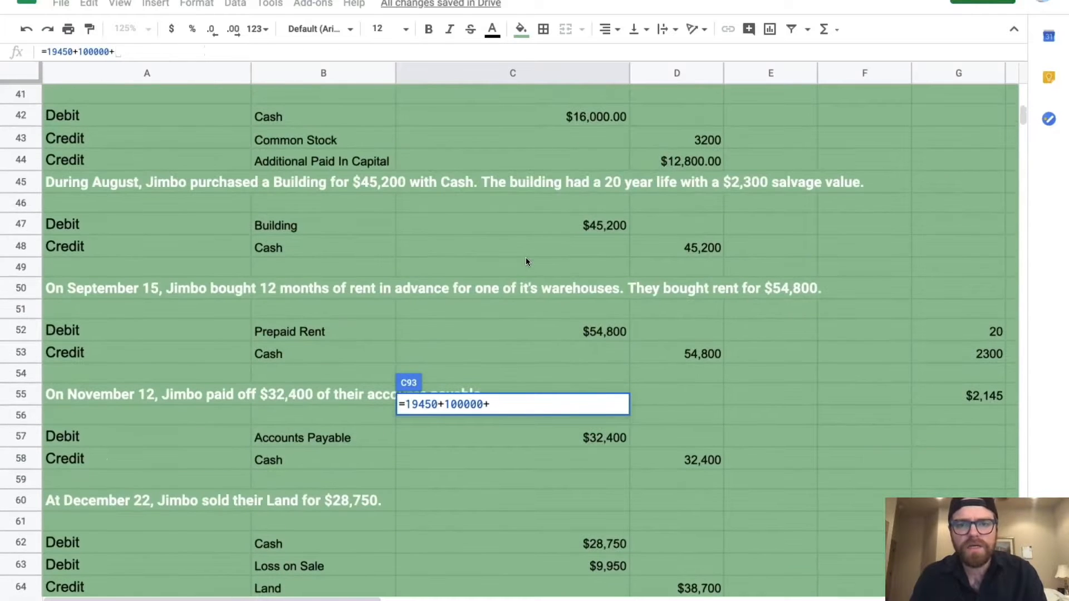
{"action": "left_click", "coordinate": [677, 142]}
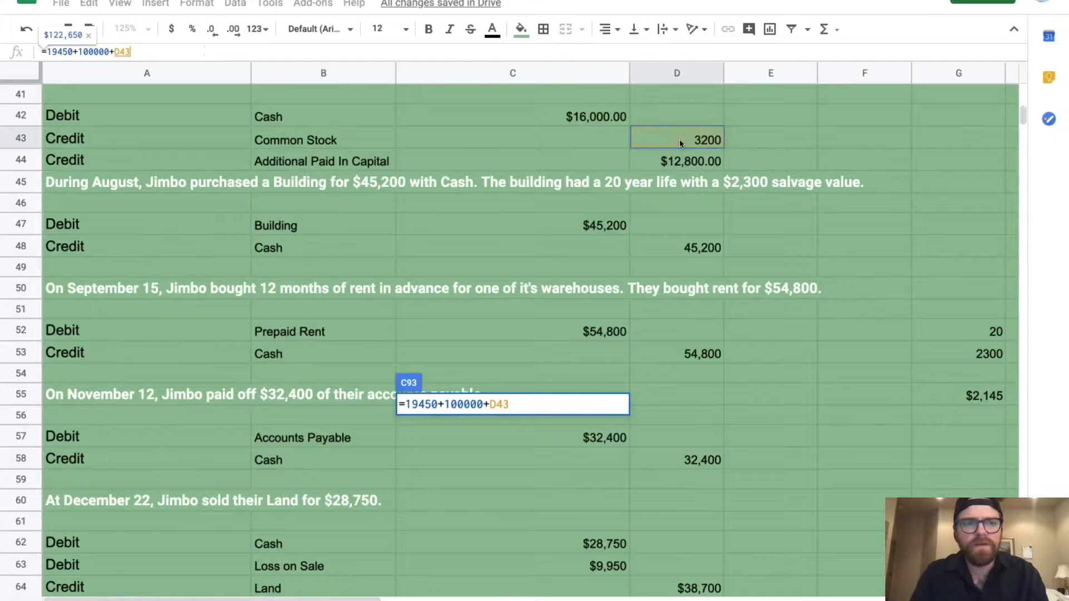
{"action": "key", "text": "Return"}
{"action": "scroll", "coordinate": [665, 445], "scroll_direction": "down", "scroll_amount": 4}
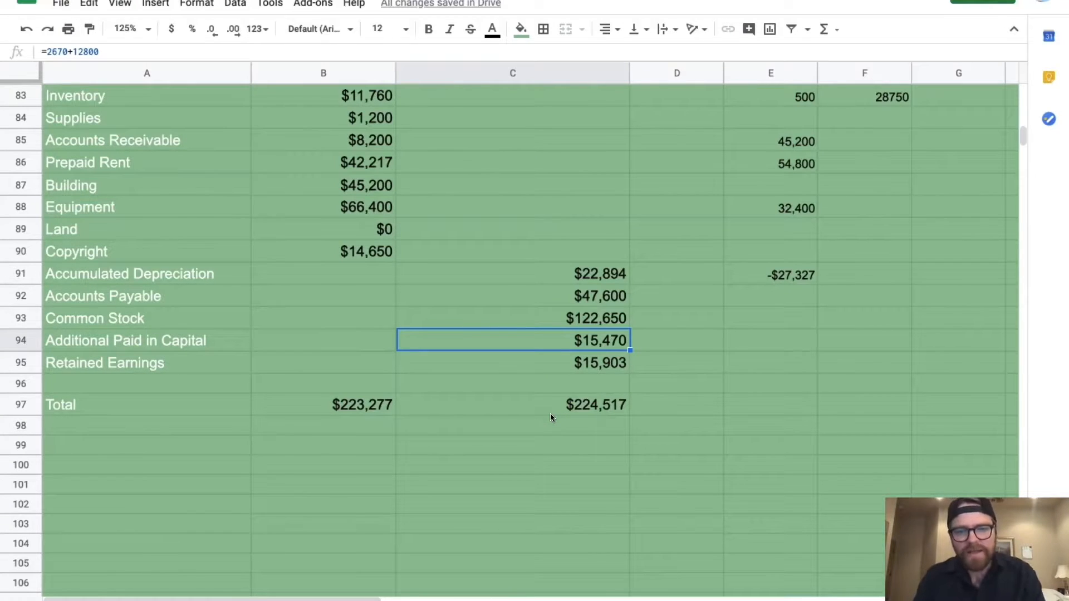
{"action": "scroll", "coordinate": [550, 417], "scroll_direction": "up", "scroll_amount": 3}
{"action": "scroll", "coordinate": [550, 418], "scroll_direction": "up", "scroll_amount": 3}
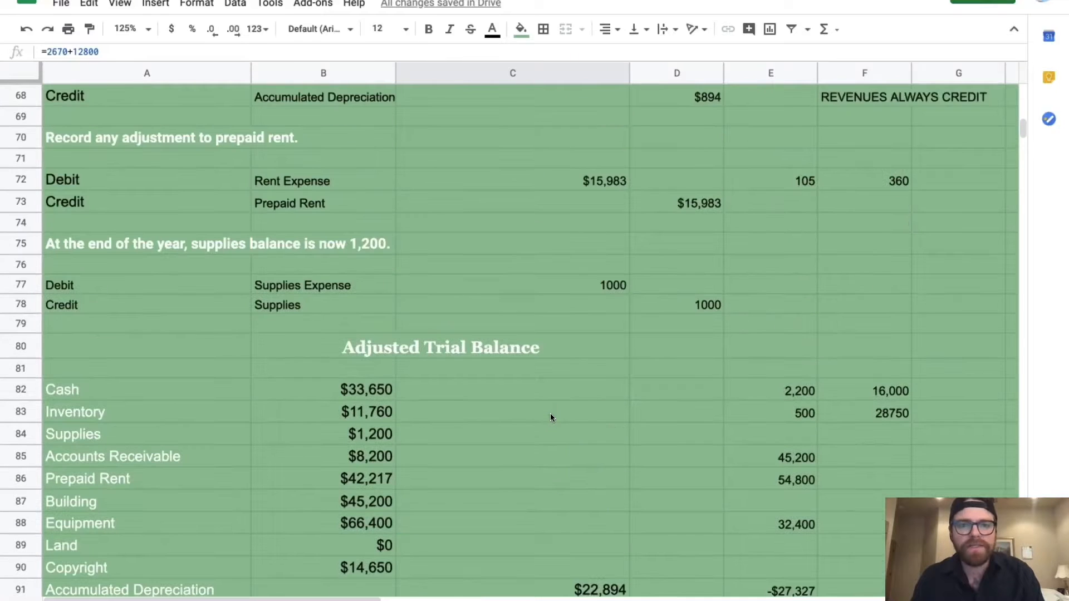
{"action": "scroll", "coordinate": [550, 413], "scroll_direction": "down", "scroll_amount": 2}
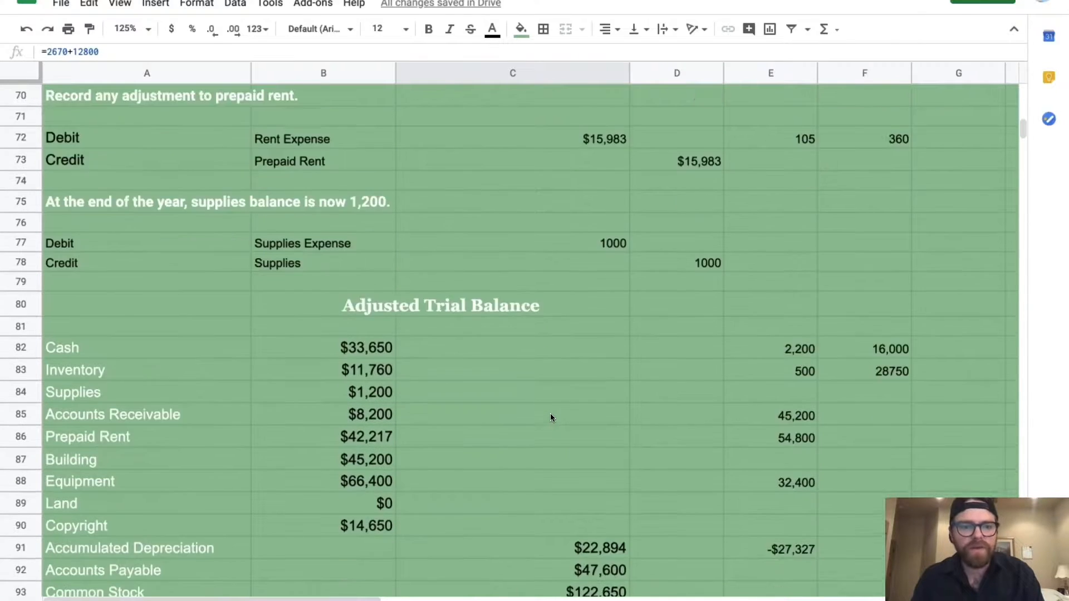
{"action": "scroll", "coordinate": [554, 392], "scroll_direction": "up", "scroll_amount": 4}
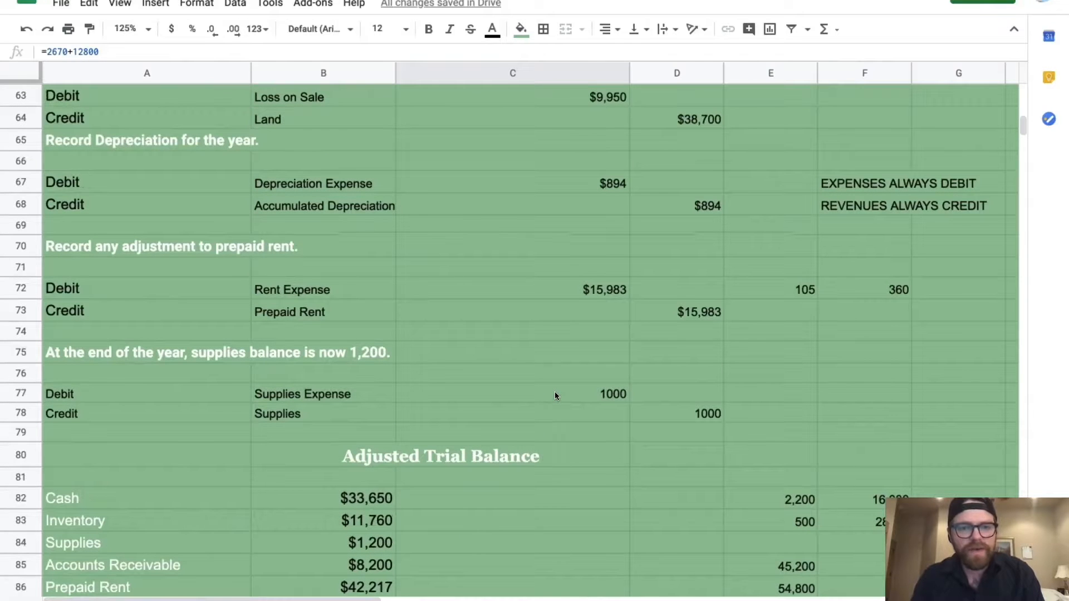
{"action": "left_click", "coordinate": [700, 310]}
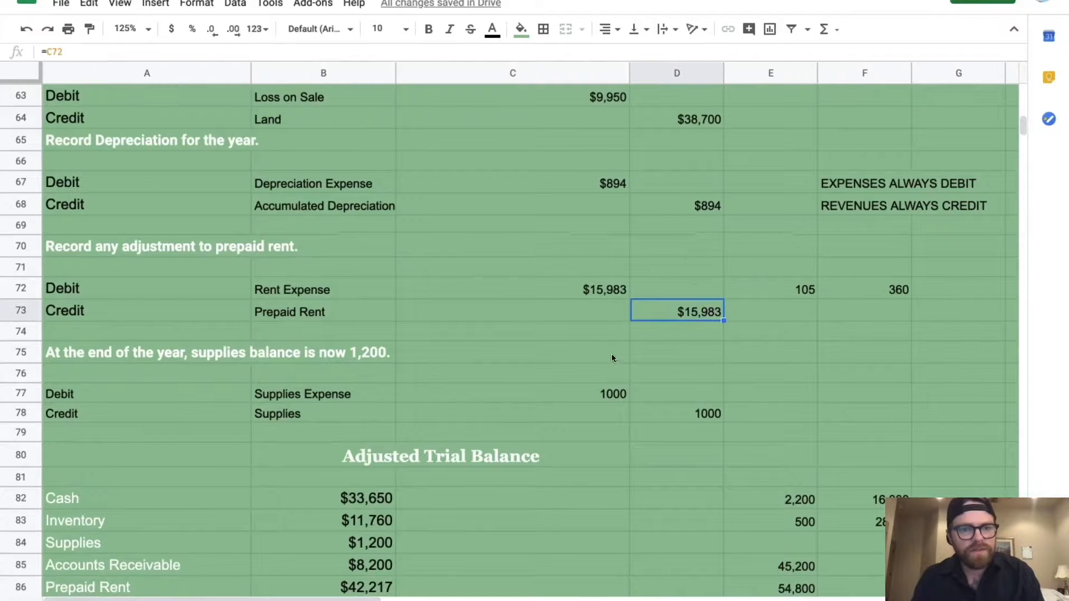
{"action": "scroll", "coordinate": [604, 360], "scroll_direction": "down", "scroll_amount": 4}
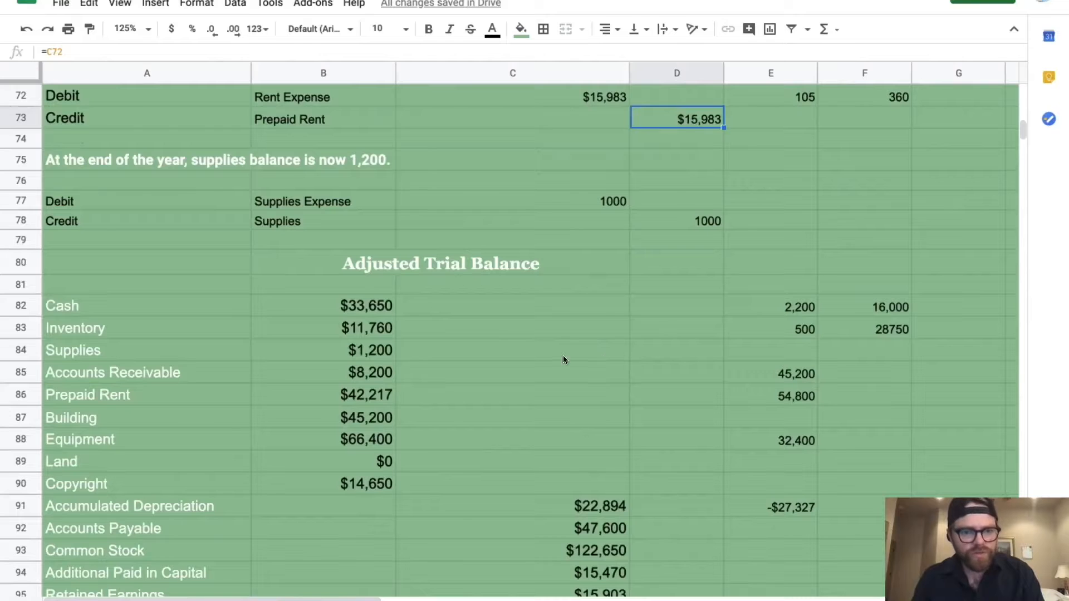
{"action": "left_click", "coordinate": [376, 395]}
{"action": "scroll", "coordinate": [572, 369], "scroll_direction": "up", "scroll_amount": 4}
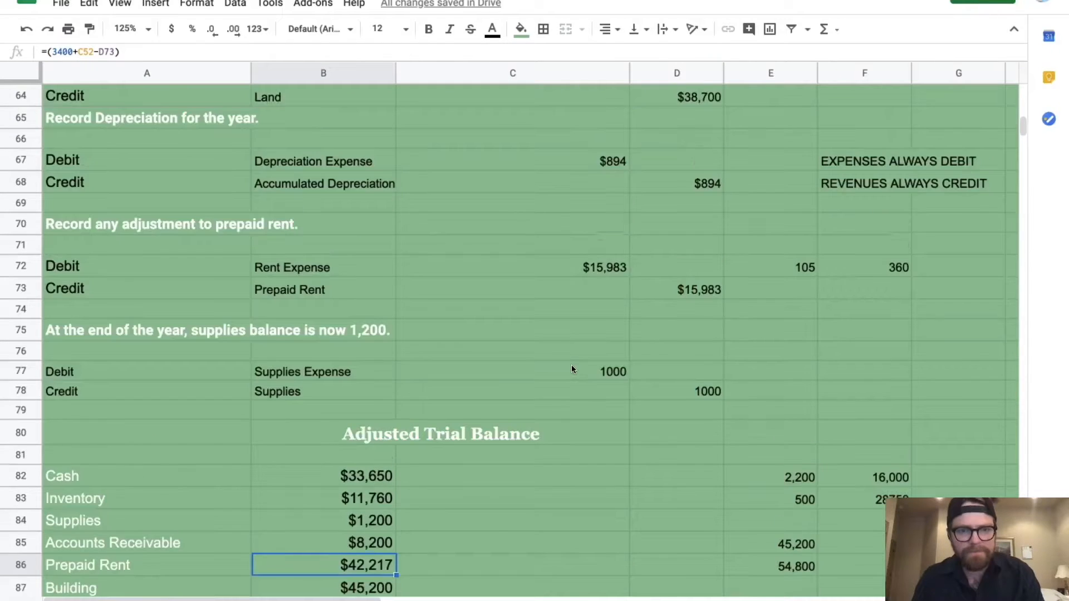
{"action": "scroll", "coordinate": [572, 369], "scroll_direction": "up", "scroll_amount": 2}
{"action": "scroll", "coordinate": [571, 369], "scroll_direction": "down", "scroll_amount": 5}
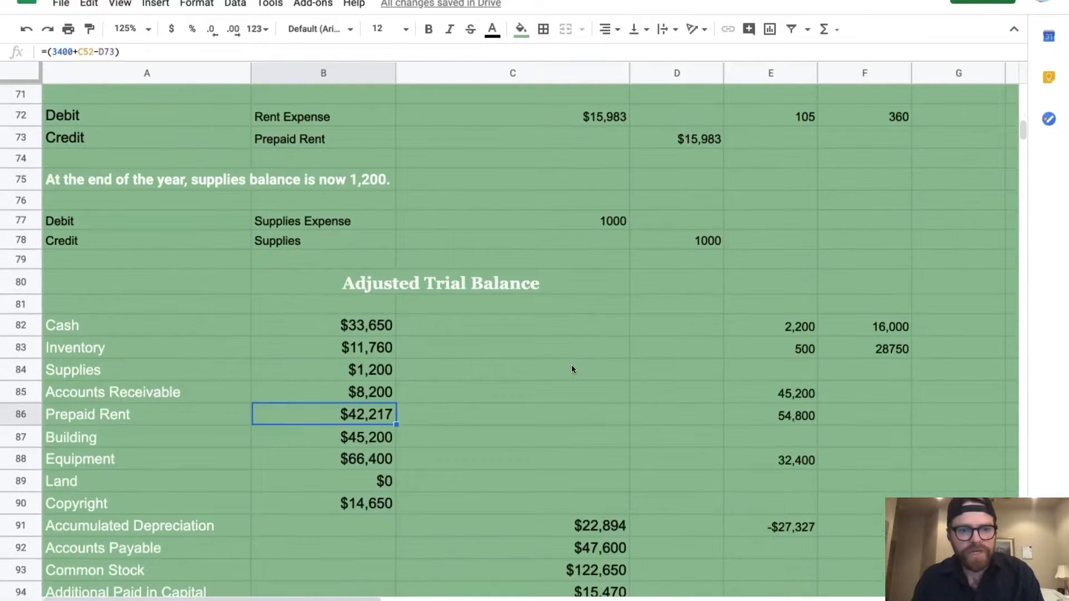
{"action": "scroll", "coordinate": [571, 369], "scroll_direction": "up", "scroll_amount": 7}
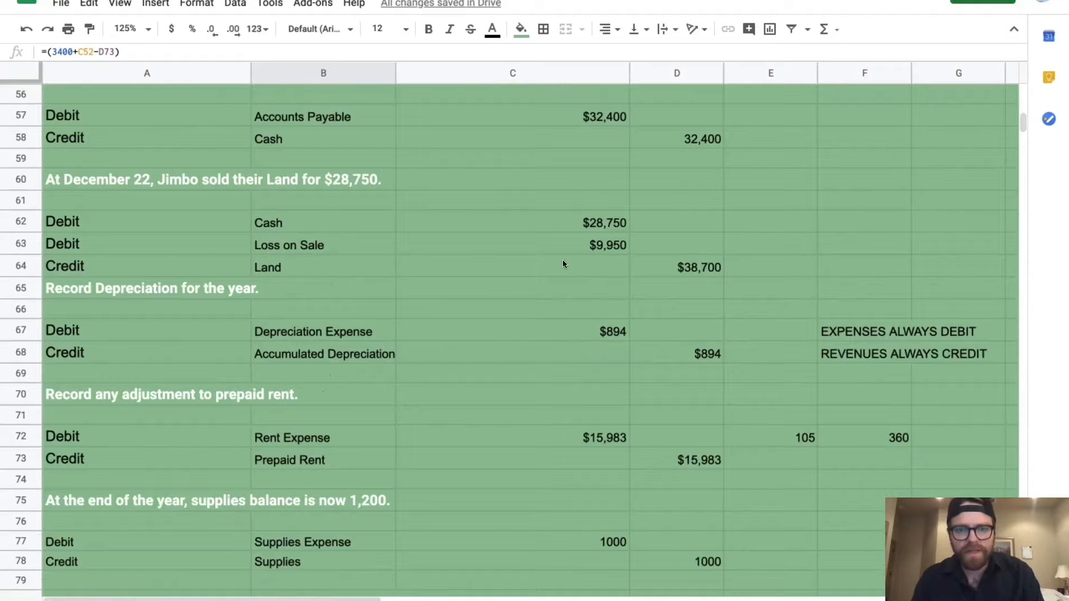
{"action": "scroll", "coordinate": [562, 261], "scroll_direction": "up", "scroll_amount": 2}
{"action": "scroll", "coordinate": [563, 262], "scroll_direction": "up", "scroll_amount": 3}
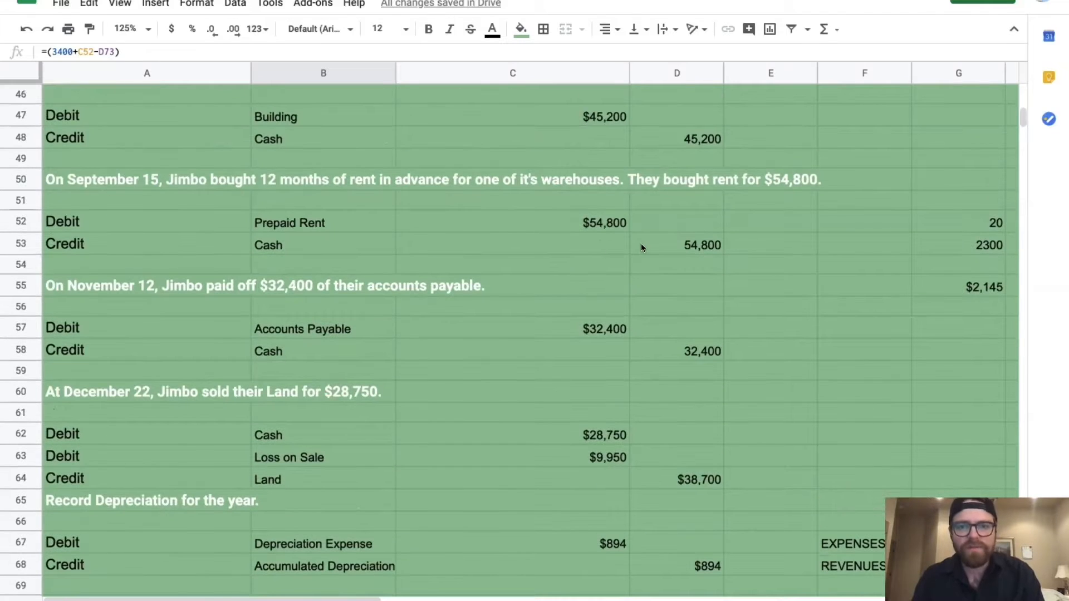
{"action": "scroll", "coordinate": [641, 245], "scroll_direction": "up", "scroll_amount": 2}
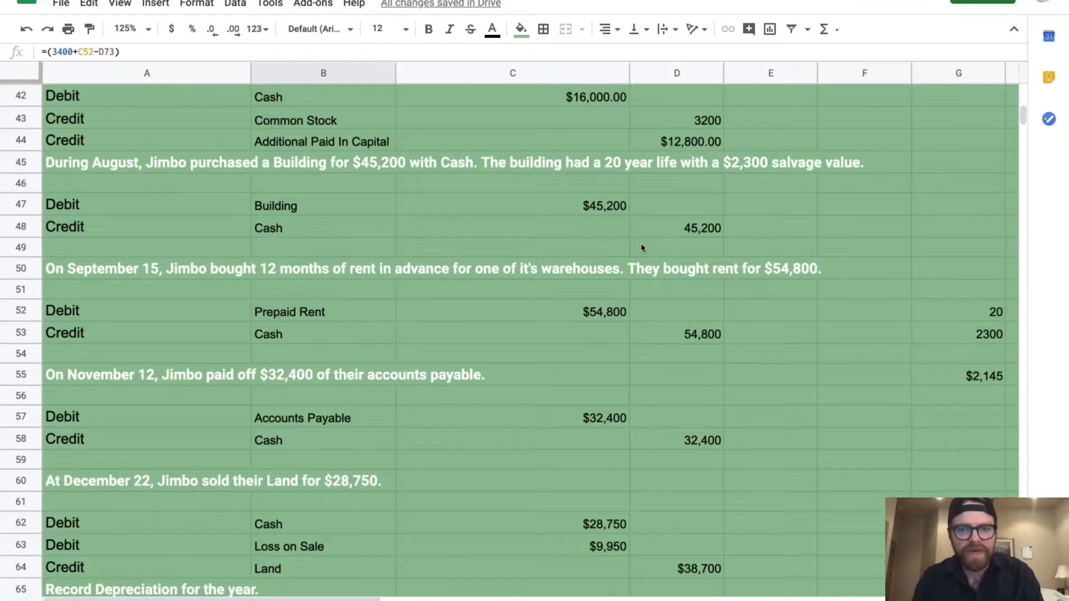
{"action": "scroll", "coordinate": [640, 243], "scroll_direction": "up", "scroll_amount": 1}
{"action": "scroll", "coordinate": [640, 248], "scroll_direction": "up", "scroll_amount": 3}
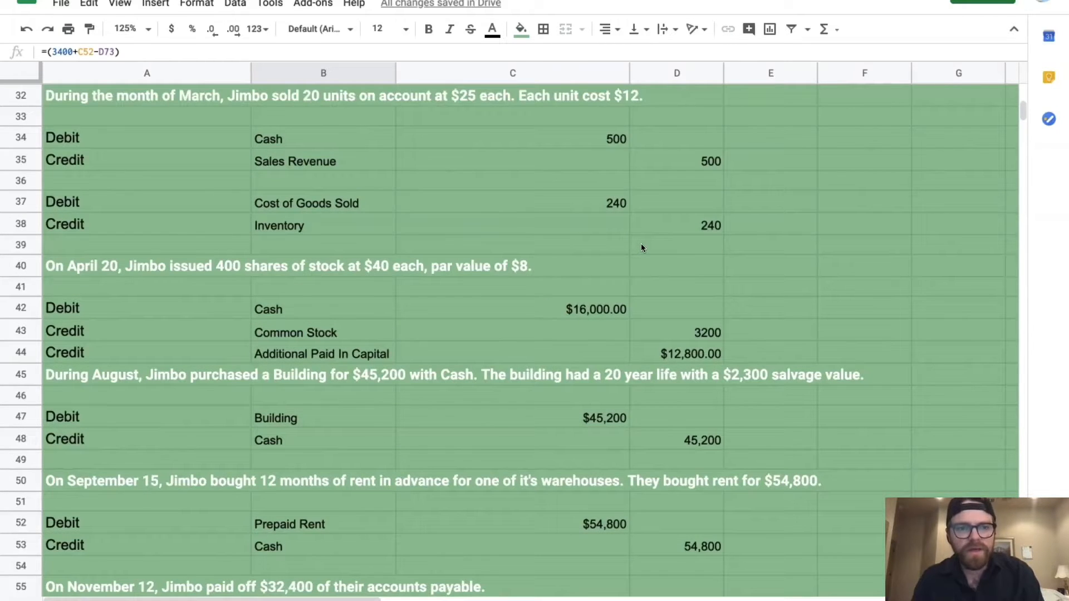
{"action": "scroll", "coordinate": [642, 247], "scroll_direction": "up", "scroll_amount": 3}
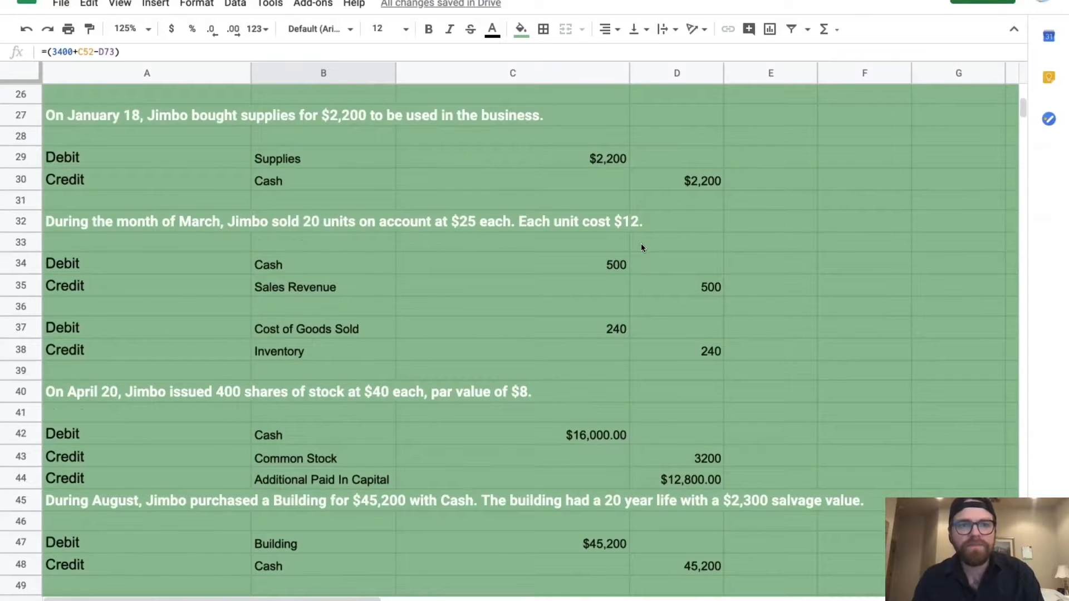
{"action": "scroll", "coordinate": [641, 247], "scroll_direction": "up", "scroll_amount": 2}
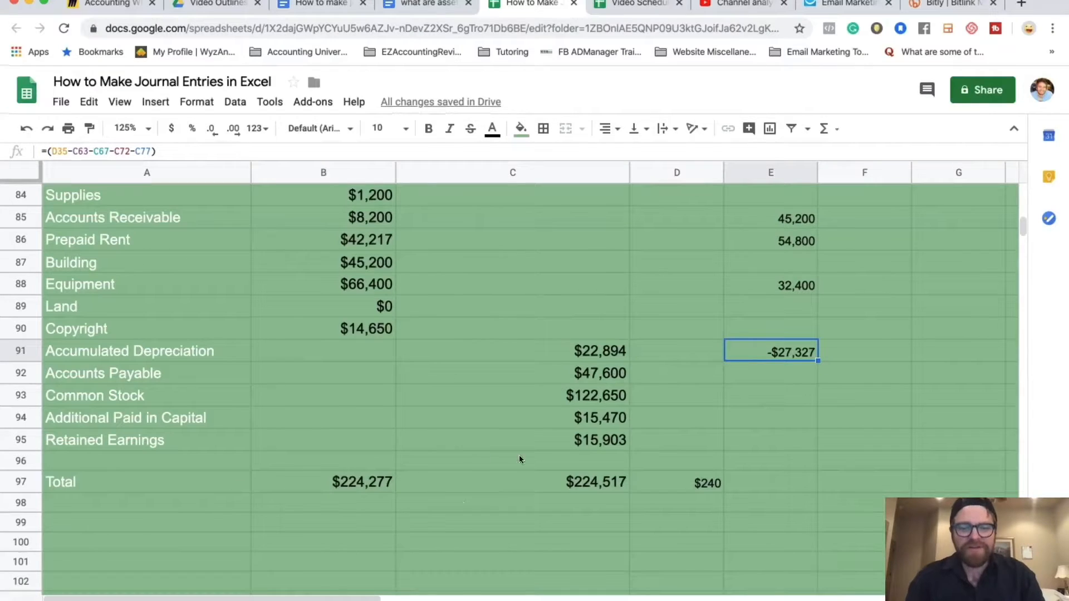
{"action": "scroll", "coordinate": [649, 426], "scroll_direction": "up", "scroll_amount": 3}
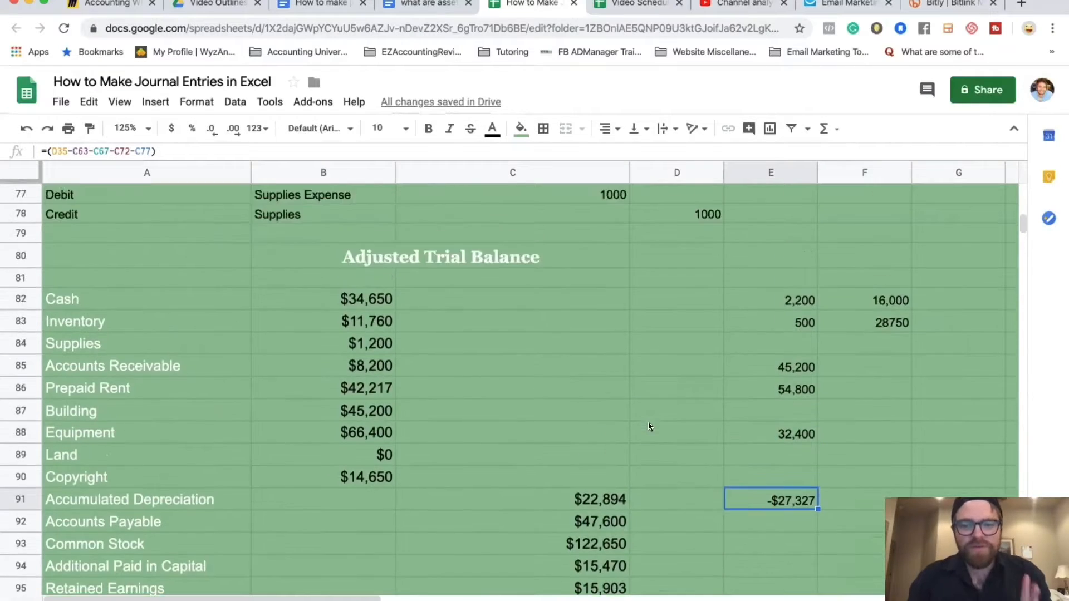
{"action": "left_click", "coordinate": [335, 304]}
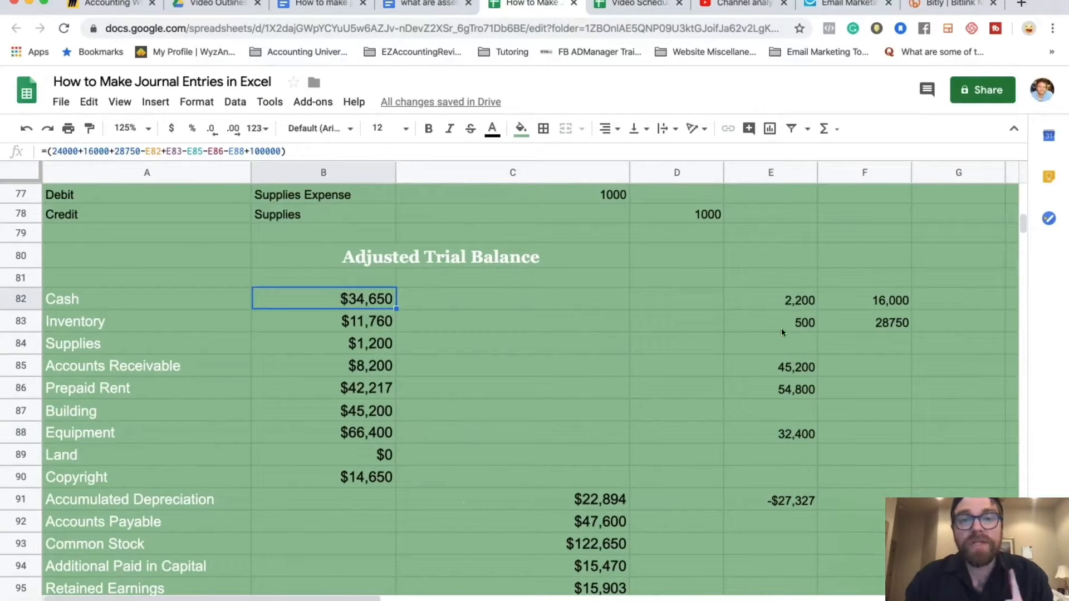
{"action": "scroll", "coordinate": [600, 304], "scroll_direction": "up", "scroll_amount": 15}
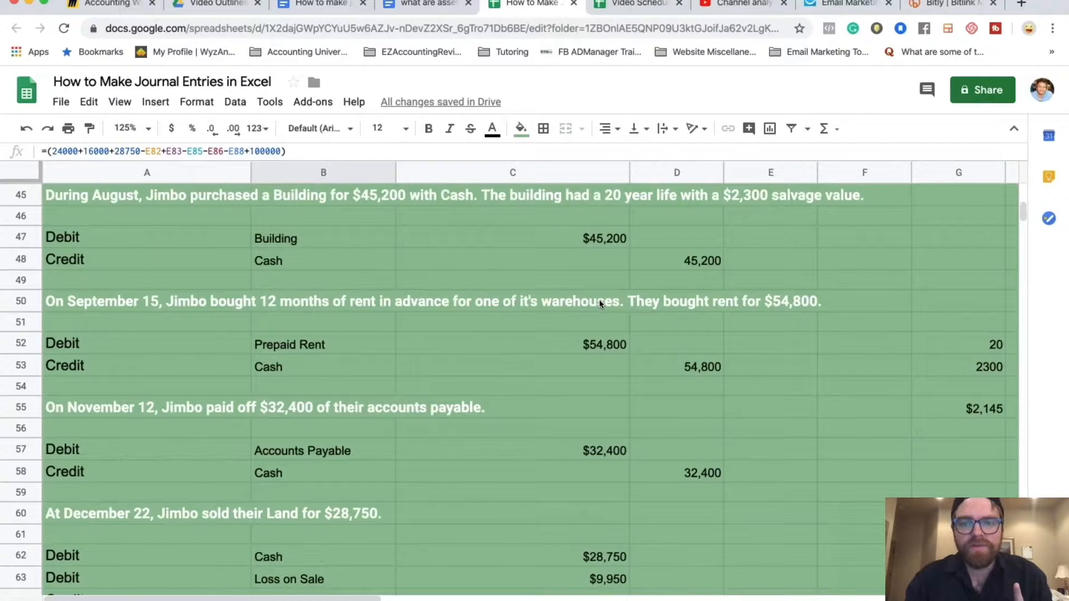
{"action": "scroll", "coordinate": [600, 302], "scroll_direction": "up", "scroll_amount": 5}
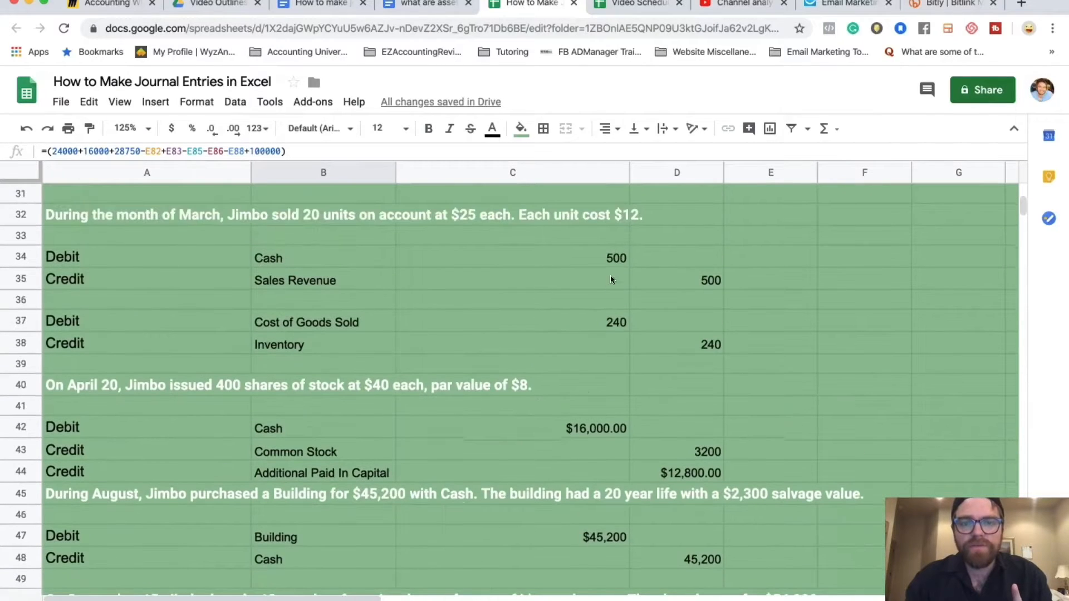
{"action": "left_click", "coordinate": [613, 257]}
{"action": "scroll", "coordinate": [656, 364], "scroll_direction": "down", "scroll_amount": 20}
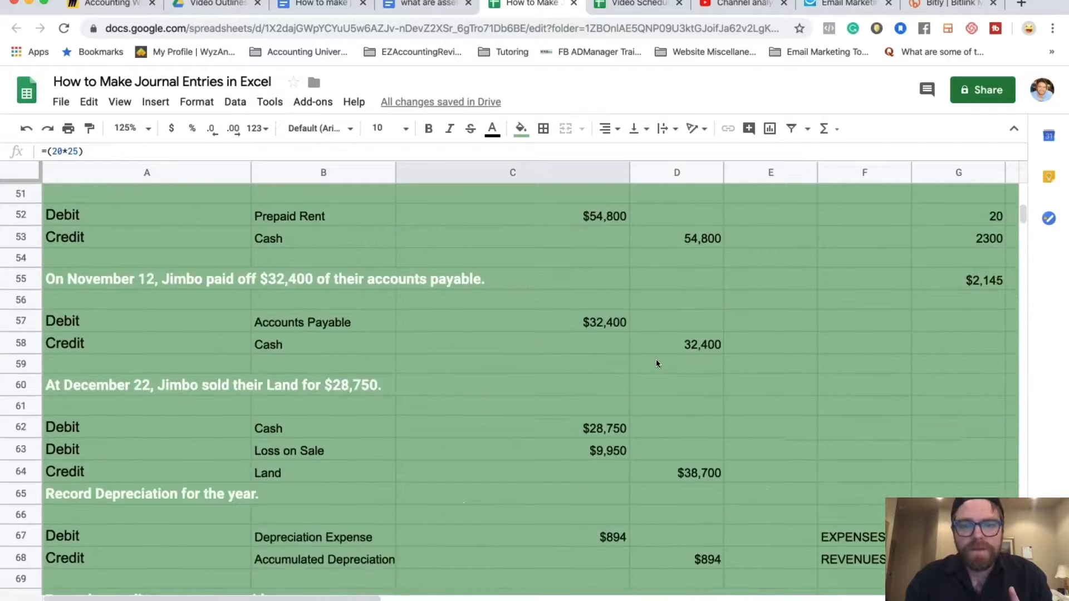
{"action": "left_click", "coordinate": [337, 320]}
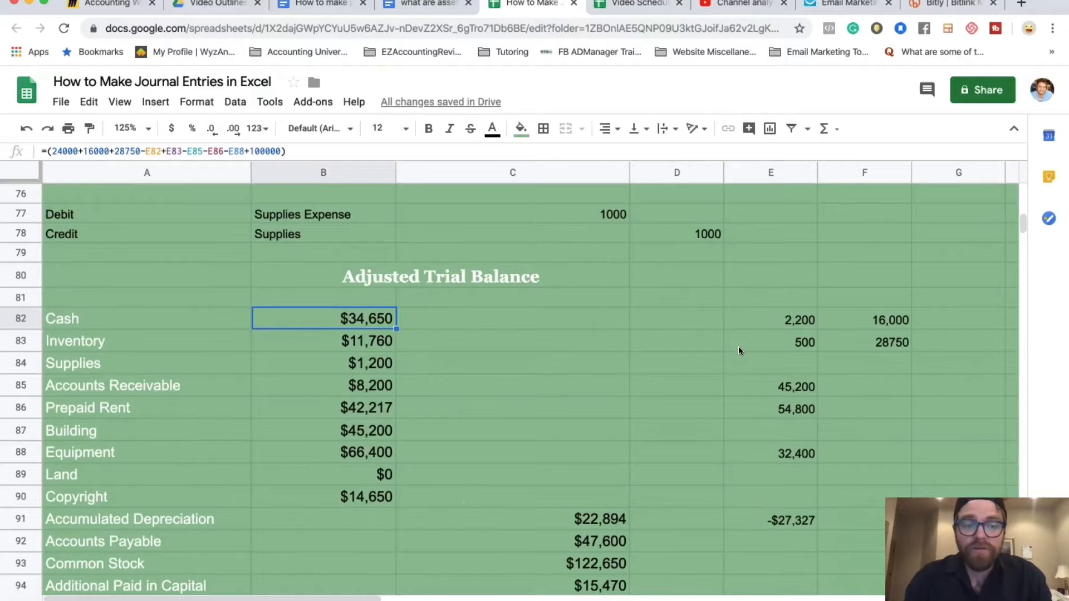
{"action": "scroll", "coordinate": [738, 348], "scroll_direction": "down", "scroll_amount": 3}
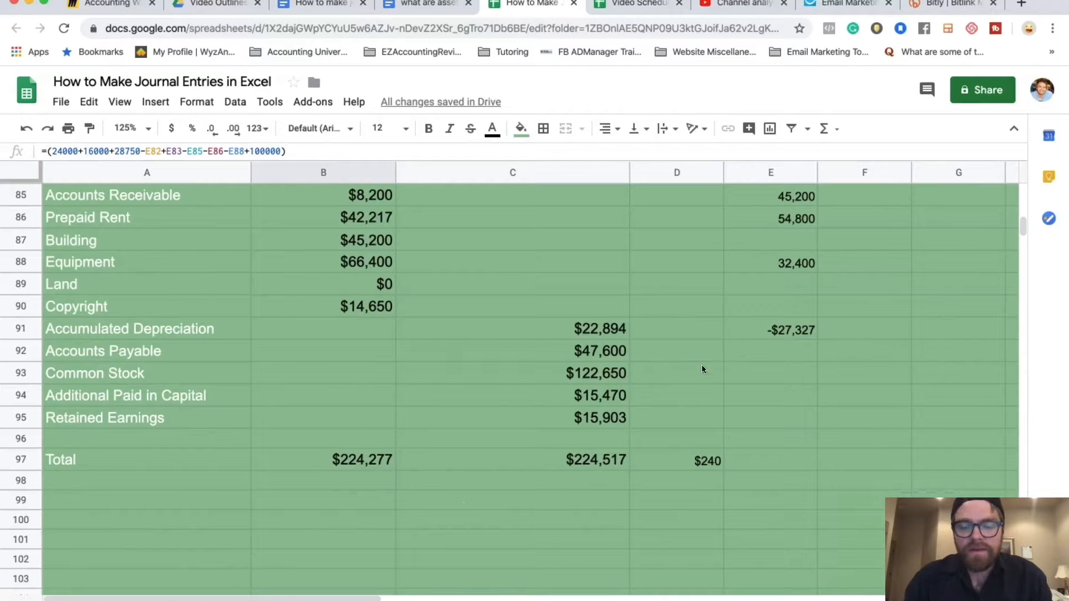
{"action": "left_click", "coordinate": [709, 462]}
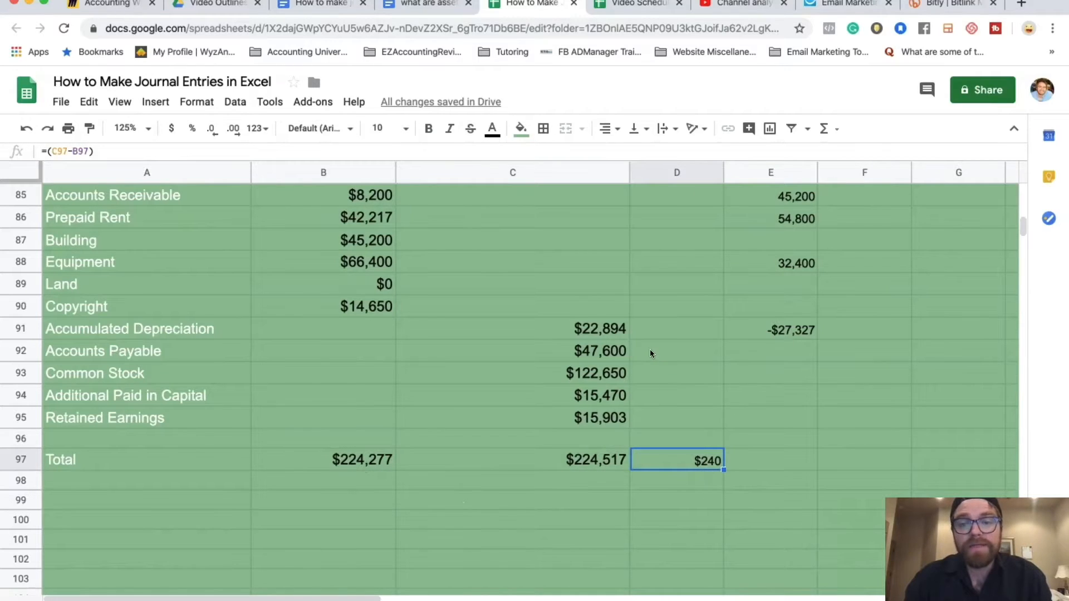
{"action": "scroll", "coordinate": [650, 353], "scroll_direction": "up", "scroll_amount": 5}
{"action": "scroll", "coordinate": [649, 353], "scroll_direction": "up", "scroll_amount": 7}
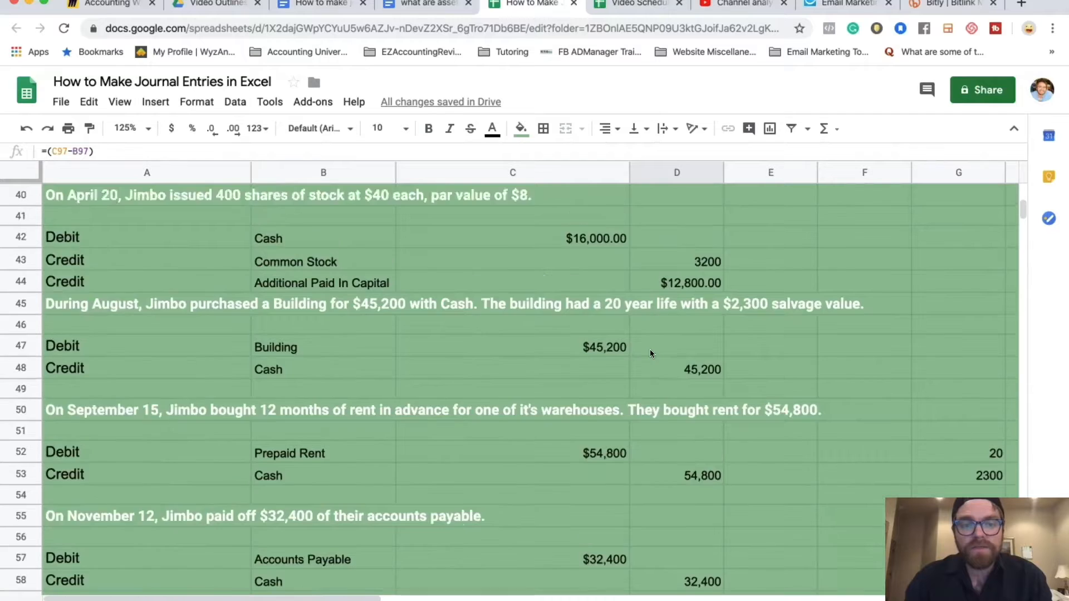
{"action": "left_click", "coordinate": [587, 239]}
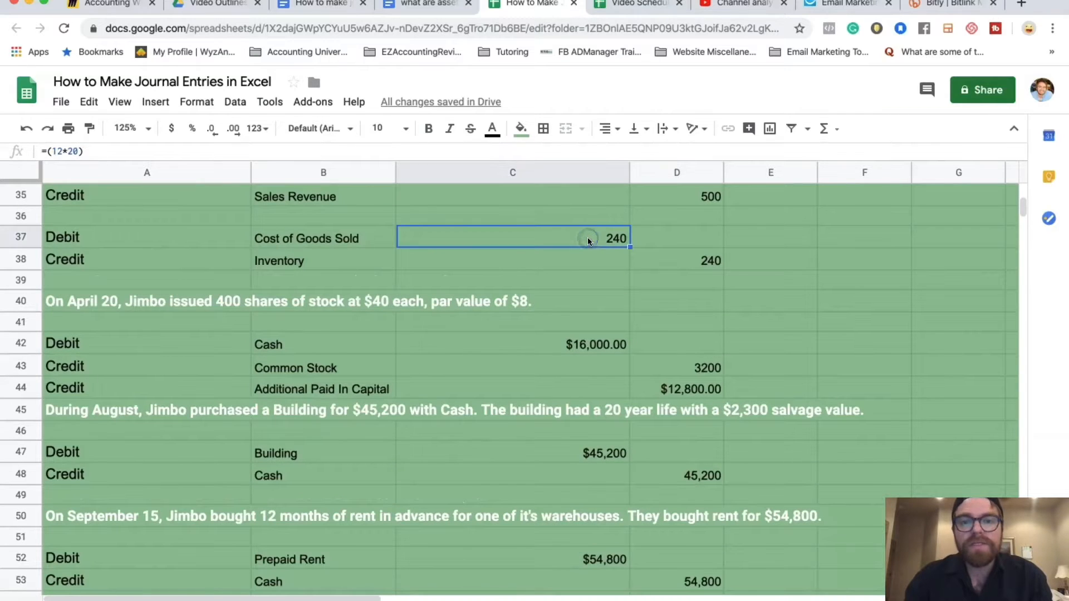
{"action": "scroll", "coordinate": [587, 238], "scroll_direction": "down", "scroll_amount": 9}
{"action": "scroll", "coordinate": [587, 237], "scroll_direction": "down", "scroll_amount": 2}
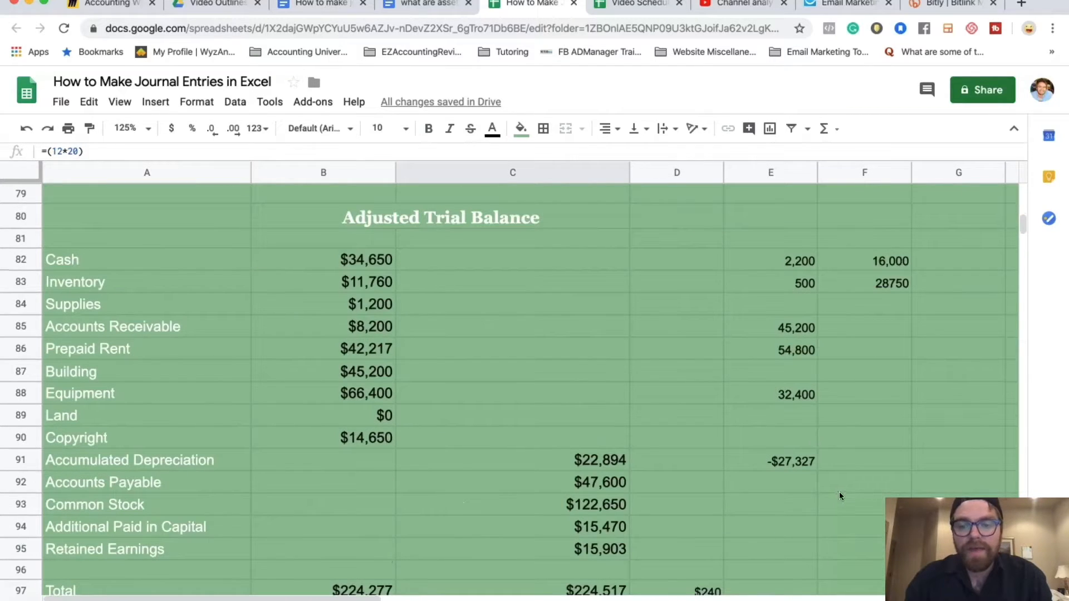
{"action": "left_click", "coordinate": [794, 462]}
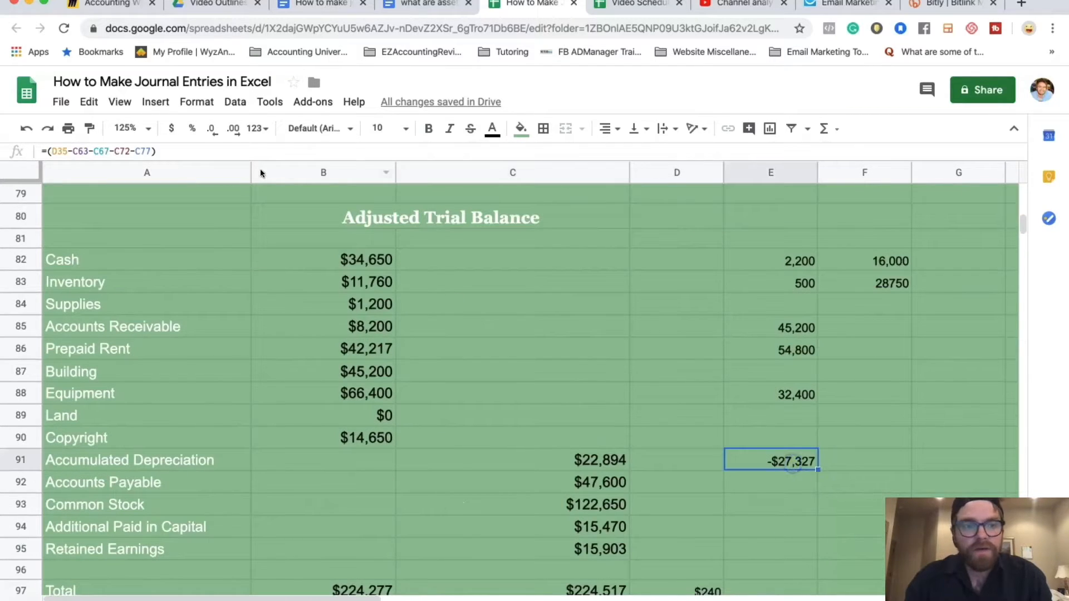
Append -C37 to E91's formula to also subtract the 240 Cost of Goods Sold
{"action": "left_click", "coordinate": [150, 152]}
{"action": "type", "text": "-"}
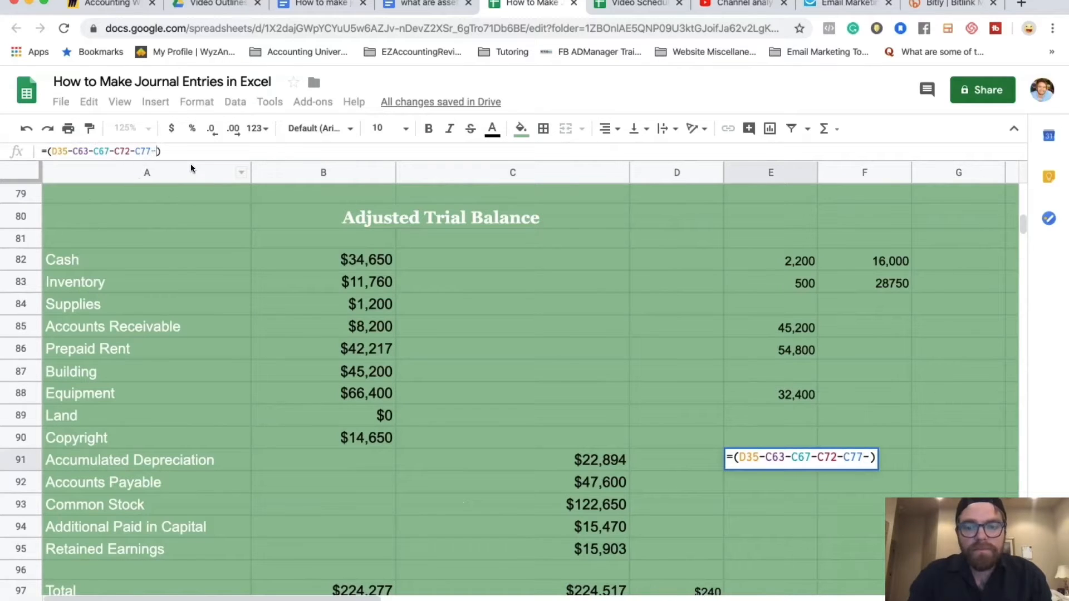
{"action": "scroll", "coordinate": [582, 342], "scroll_direction": "up", "scroll_amount": 1}
{"action": "scroll", "coordinate": [582, 342], "scroll_direction": "up", "scroll_amount": 9}
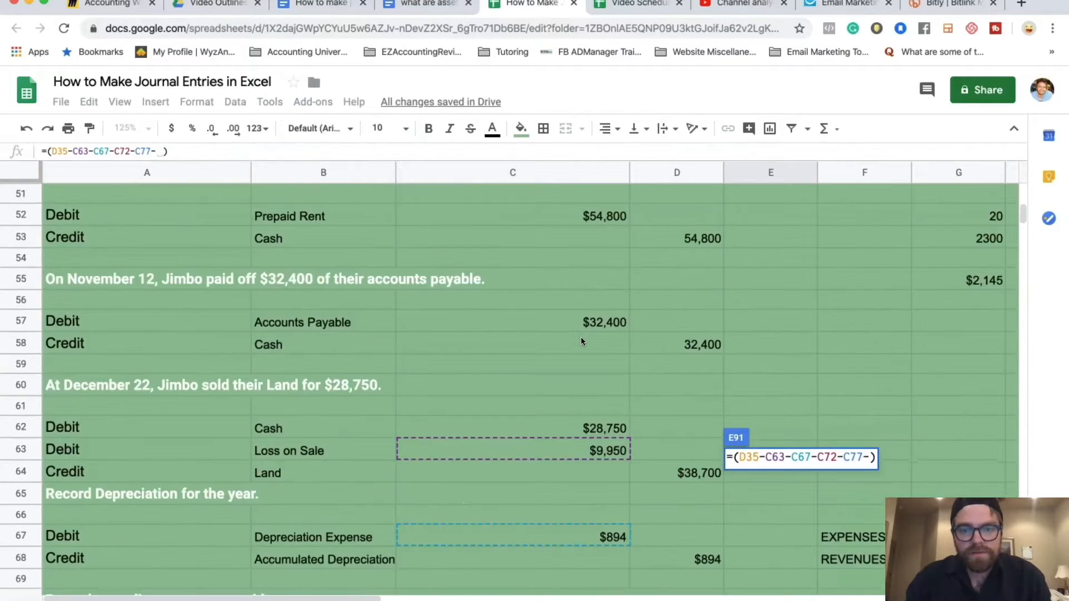
{"action": "scroll", "coordinate": [582, 341], "scroll_direction": "up", "scroll_amount": 2}
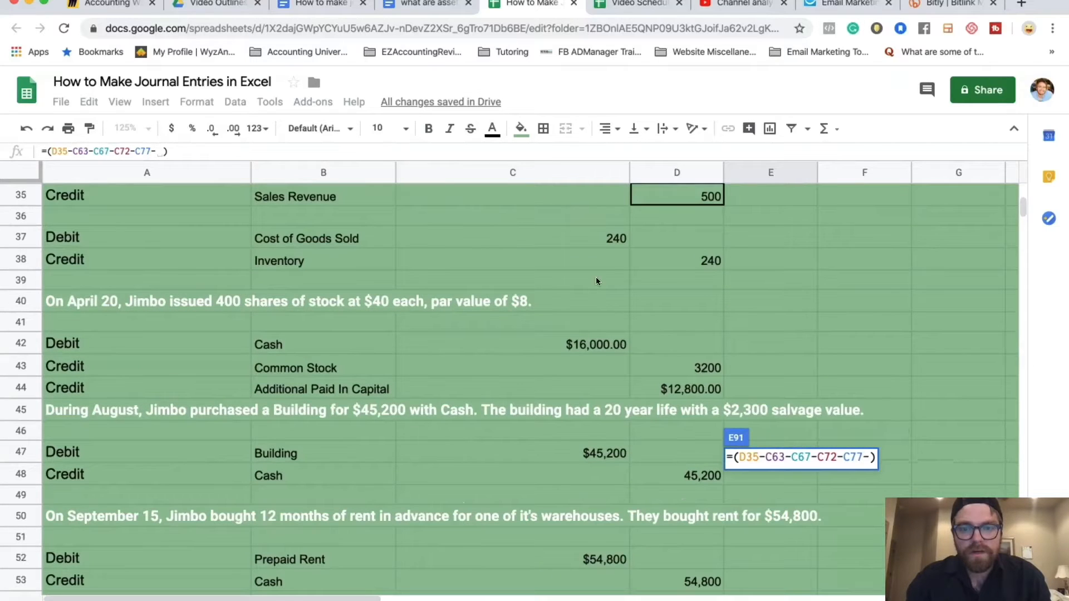
{"action": "left_click", "coordinate": [612, 240]}
{"action": "key", "text": "Return"}
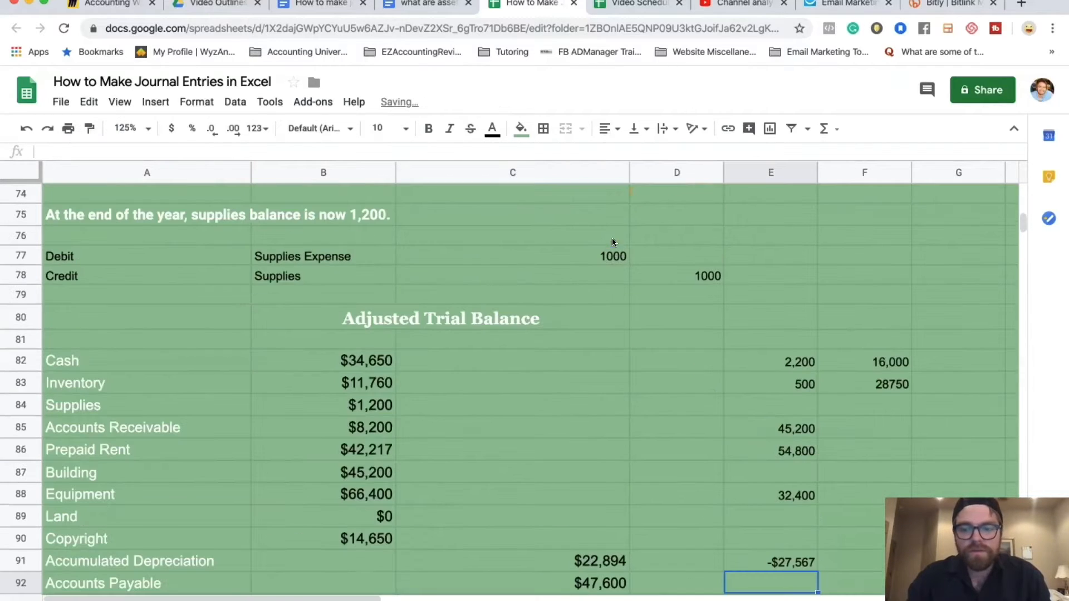
Verify Retained Earnings reads $15,663 and both totals balance at $224,277
{"action": "scroll", "coordinate": [800, 529], "scroll_direction": "down", "scroll_amount": 3}
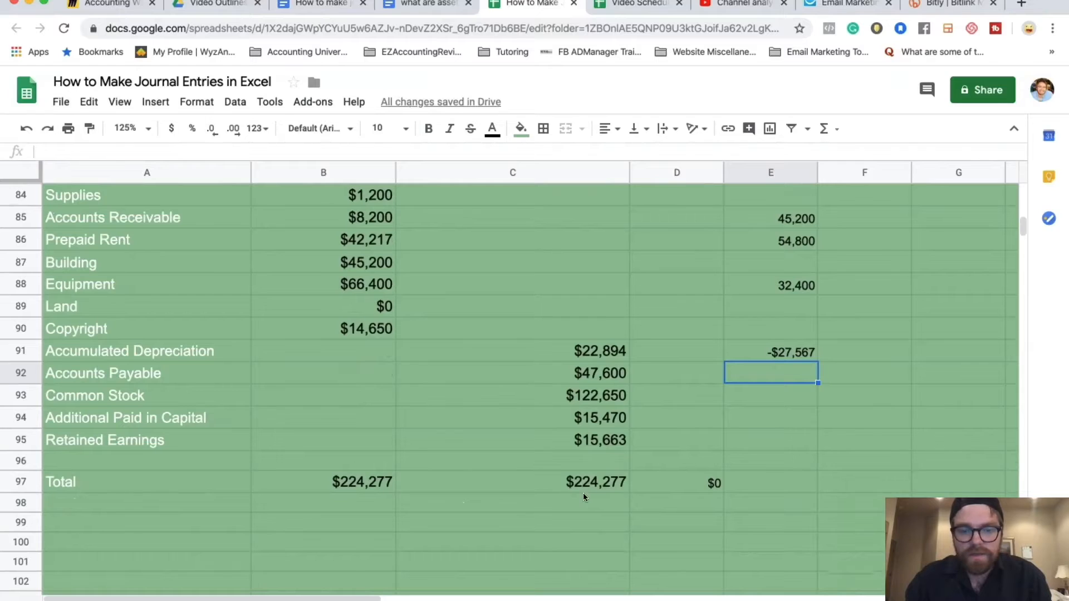
{"action": "left_click", "coordinate": [600, 445]}
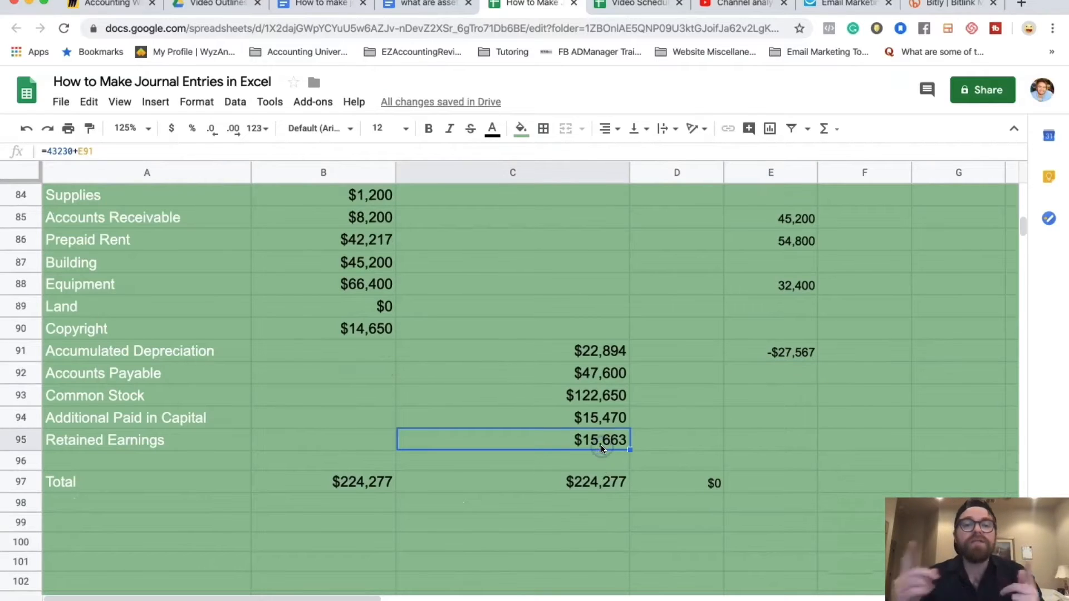
{"action": "left_click", "coordinate": [365, 481]}
{"action": "left_click", "coordinate": [553, 486]}
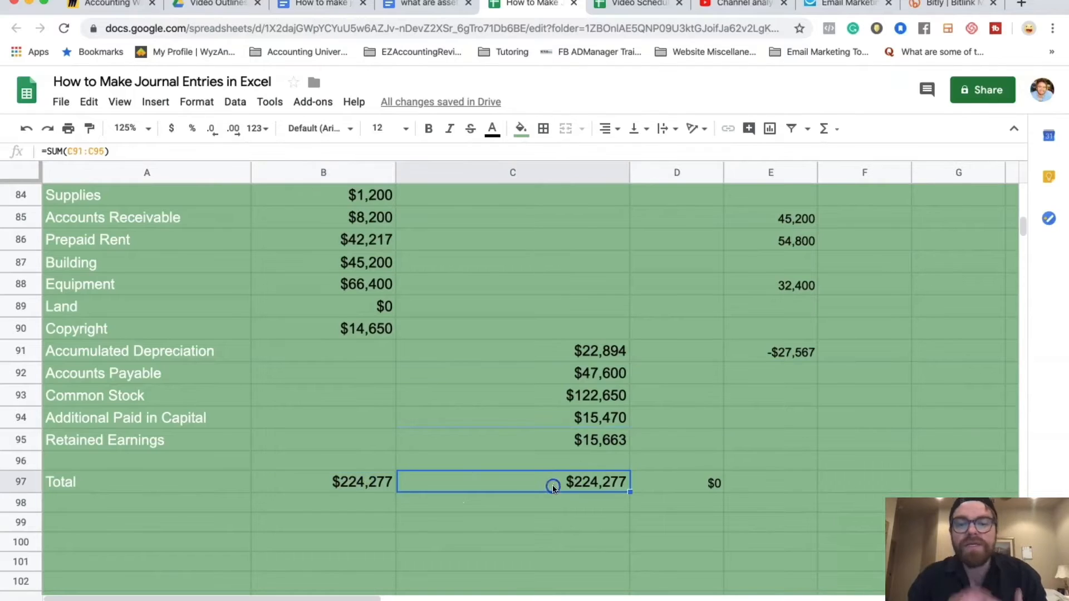